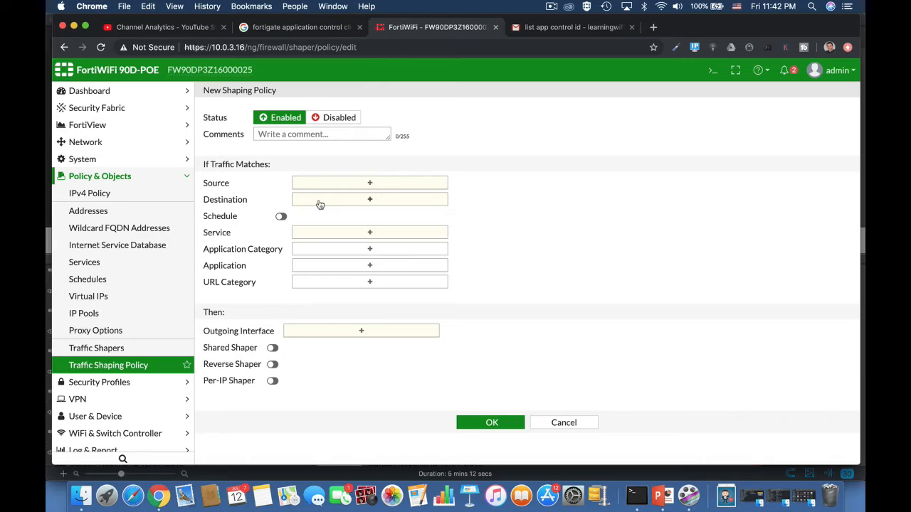
Match the Video/Audio category in the shaping policy, search applications for 'netf', then select port2
left_click(313, 249)
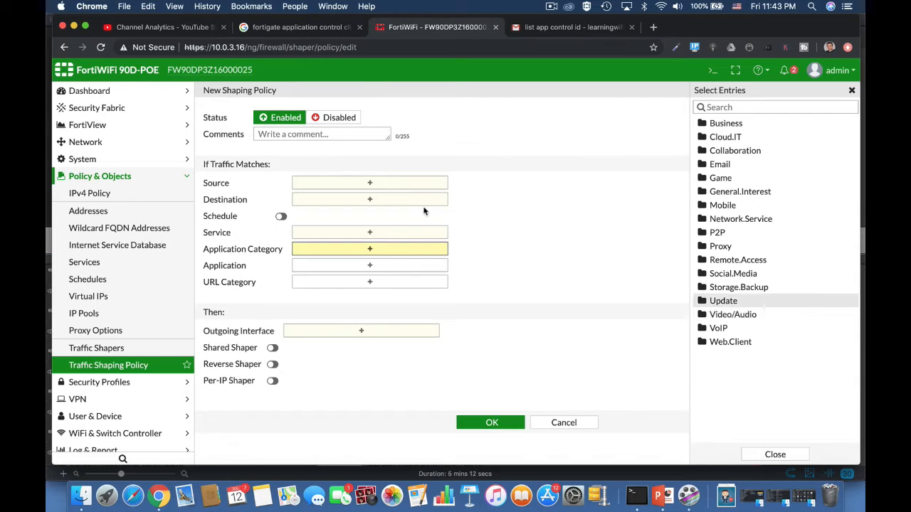
left_click(711, 316)
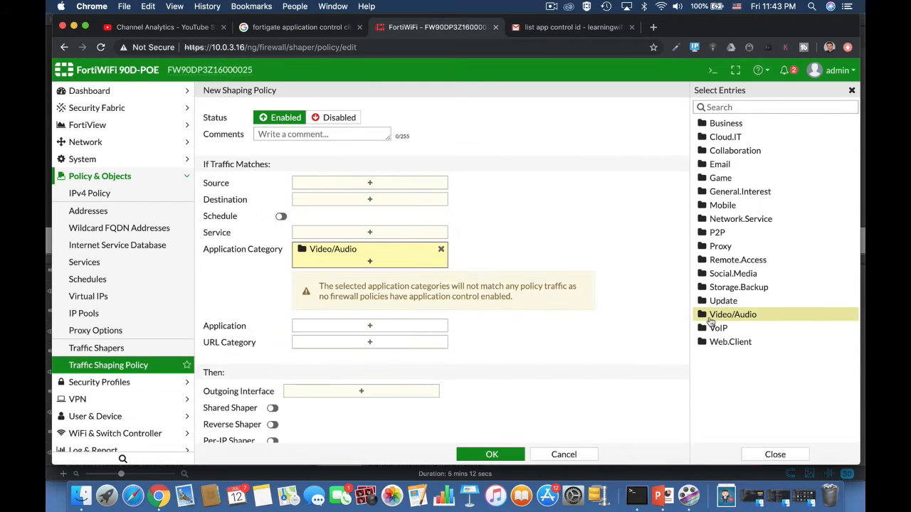
left_click(395, 331)
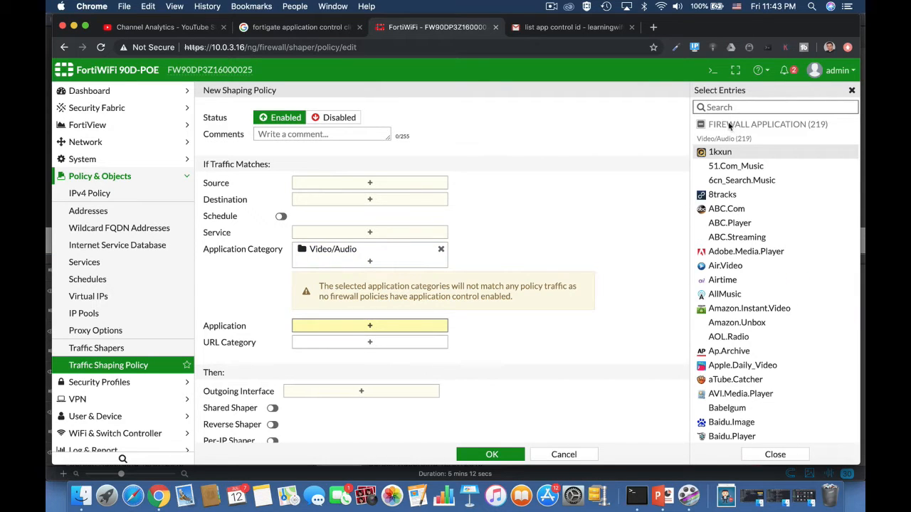
left_click(717, 106)
type("netf")
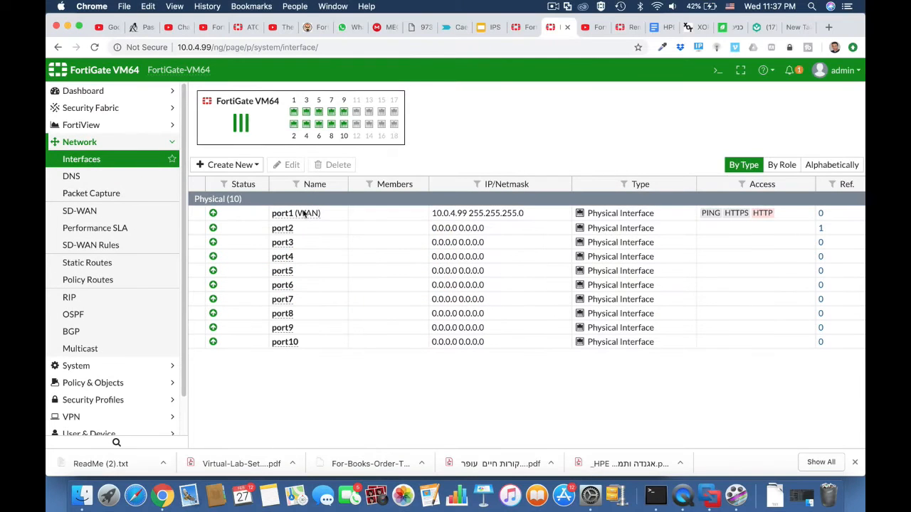
left_click(308, 232)
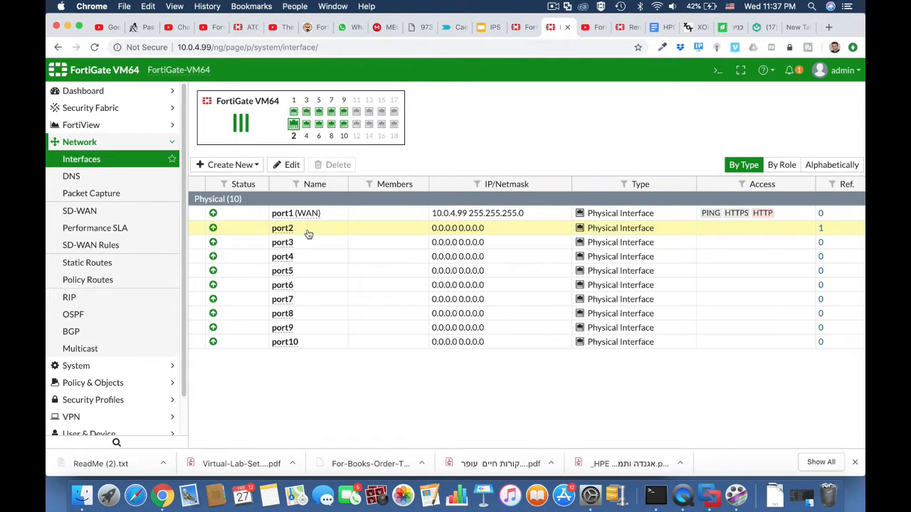
Give port2 alias LAN, role LAN and address 10.0.5.1/255.255.255.0
left_click(283, 165)
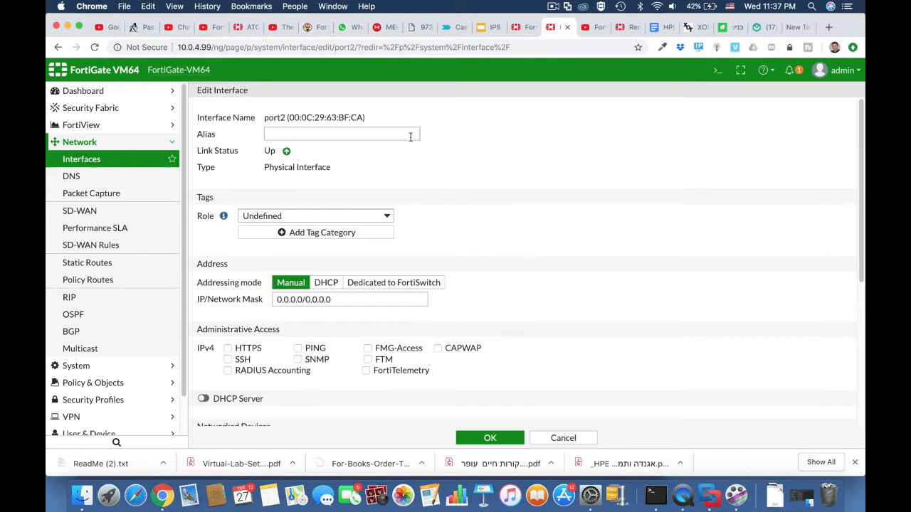
left_click(343, 135)
left_click(318, 177)
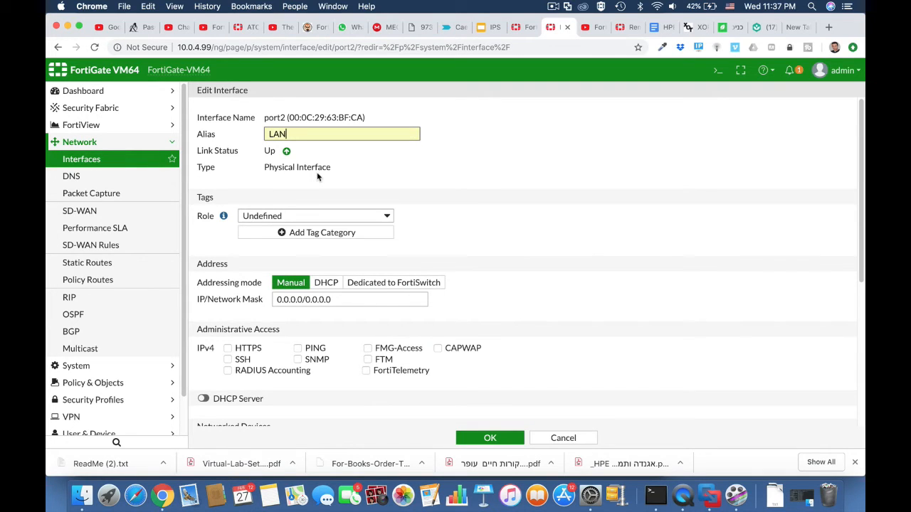
left_click(307, 216)
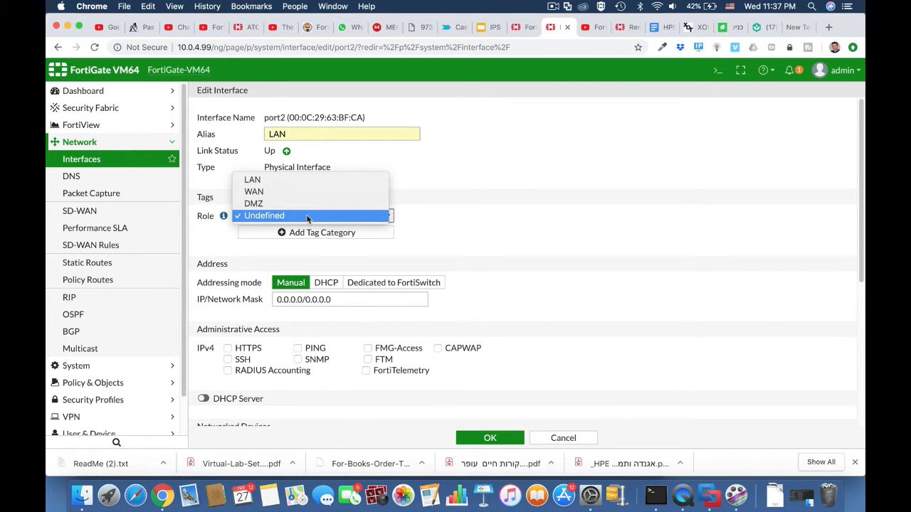
left_click(300, 178)
left_click_drag(302, 300, 268, 302)
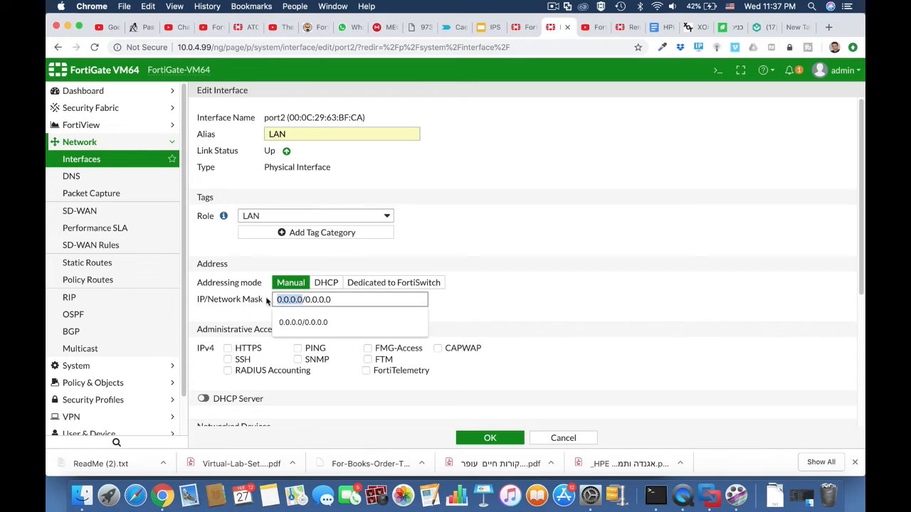
type("10.0.5")
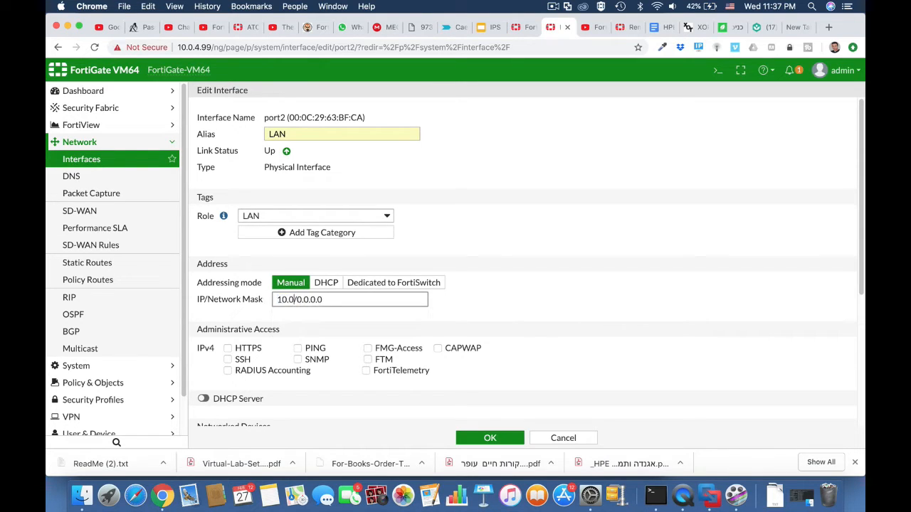
type(".1")
left_click_drag(309, 299, 356, 299)
type("255.255.255")
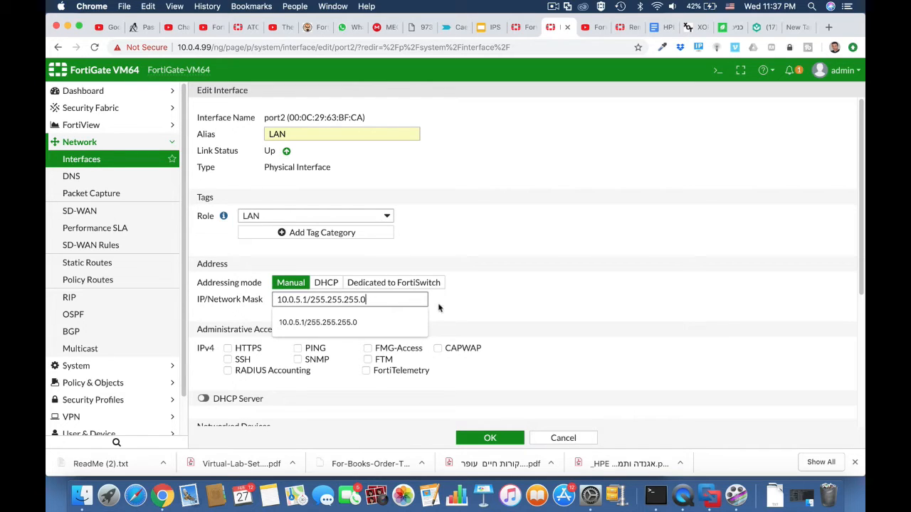
left_click(454, 310)
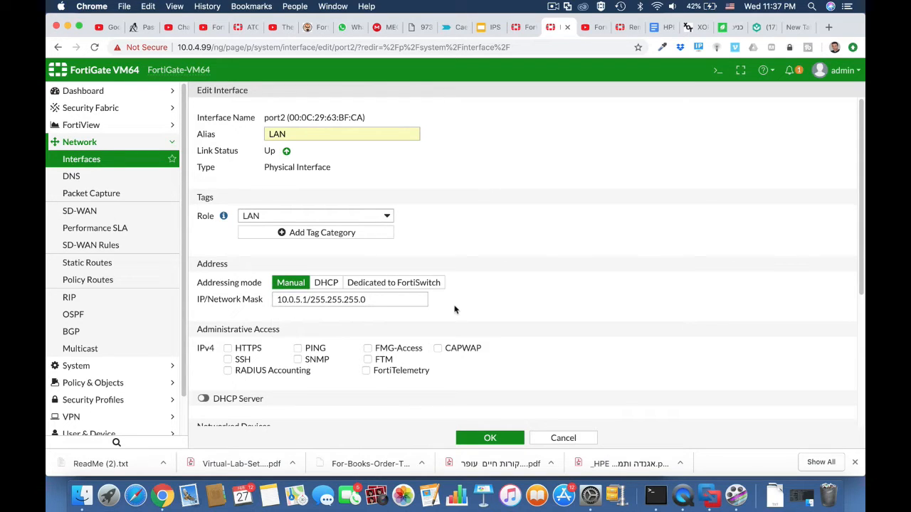
Allow PING and SSH access on port2, enable its DHCP server, and save
left_click(320, 350)
left_click(229, 361)
scroll(304, 377, "down", 5)
left_click(202, 239)
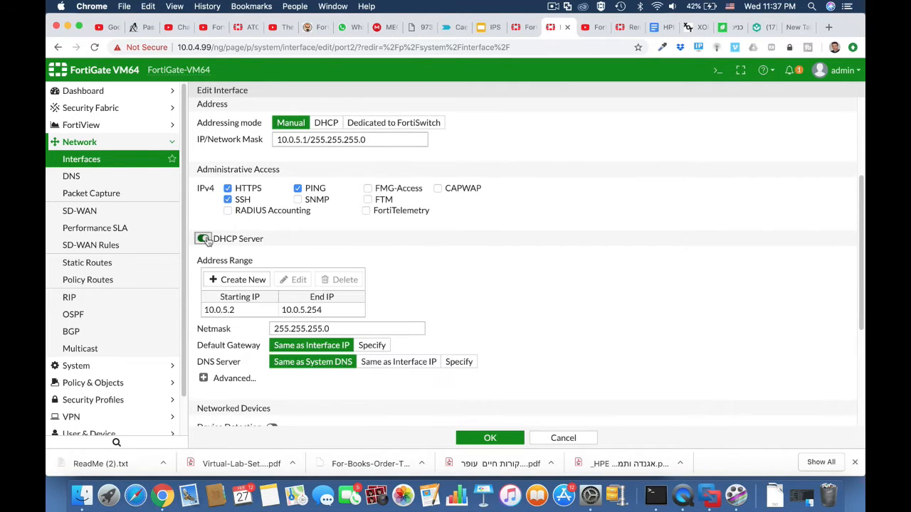
left_click(490, 438)
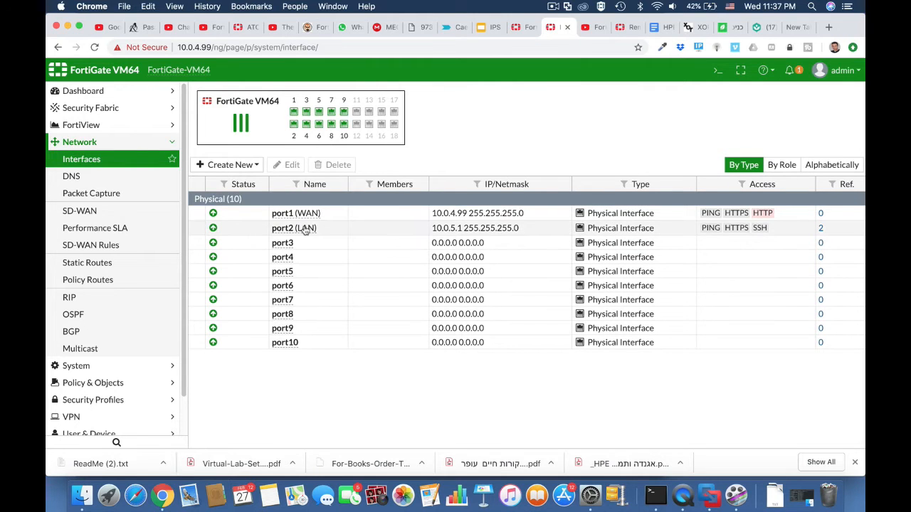
Start a new IPv4 policy named 'full acess' from LAN (port2) to WAN (port1)
mouse_move(244, 213)
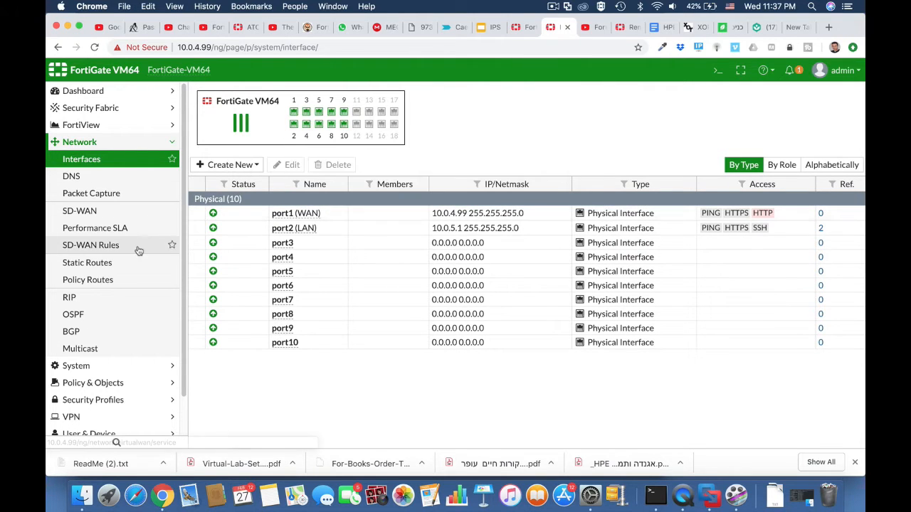
left_click(92, 383)
left_click(82, 193)
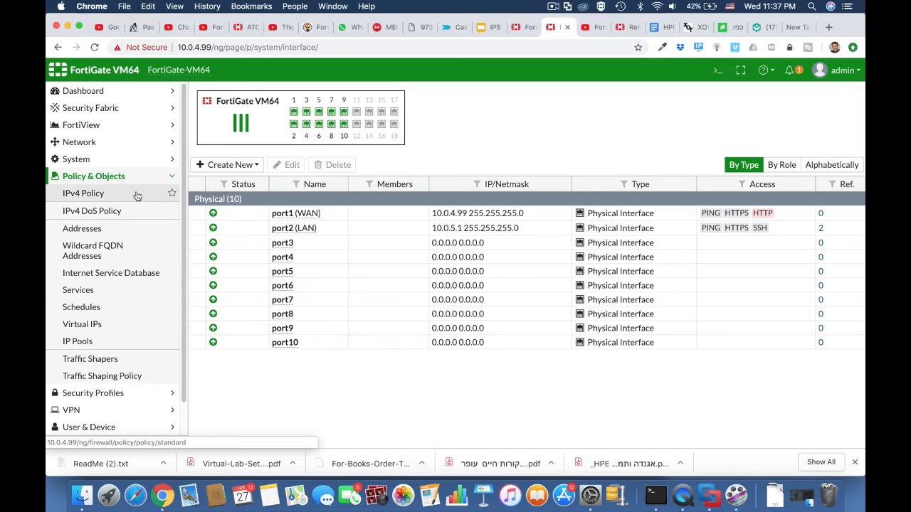
left_click(230, 94)
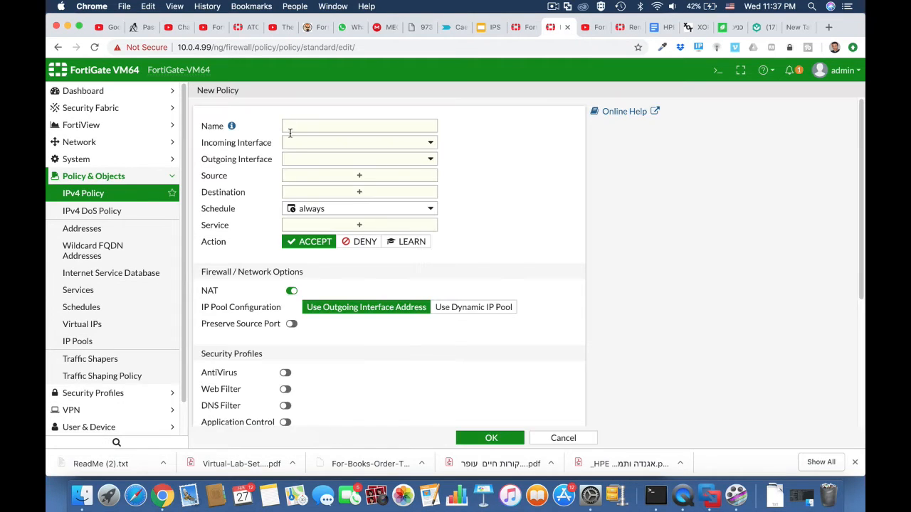
left_click(304, 128)
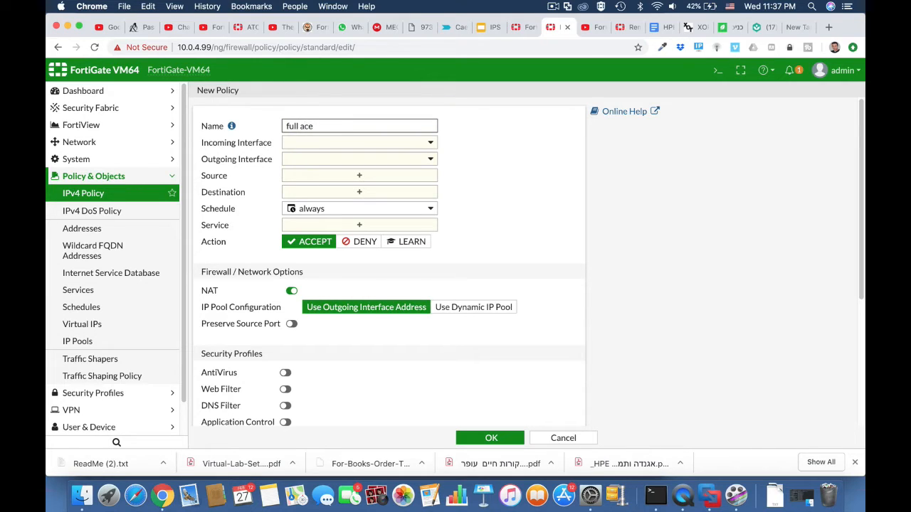
left_click(334, 143)
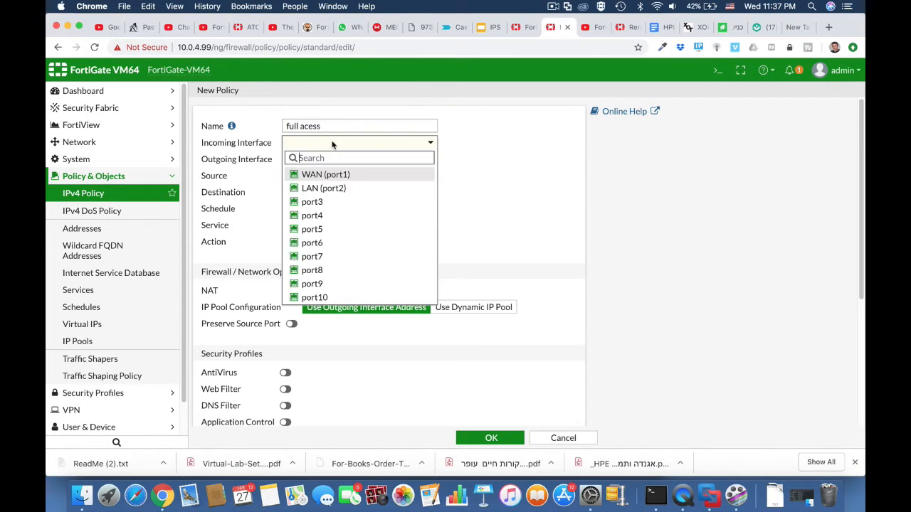
left_click(326, 189)
left_click(326, 161)
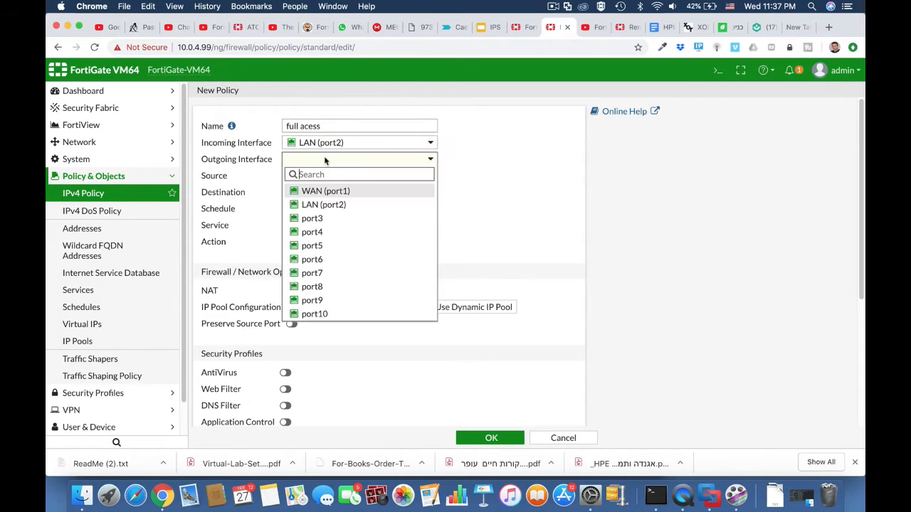
left_click(325, 190)
Set source and destination to all, service ALL, enable AntiVirus, and save the policy
left_click(325, 180)
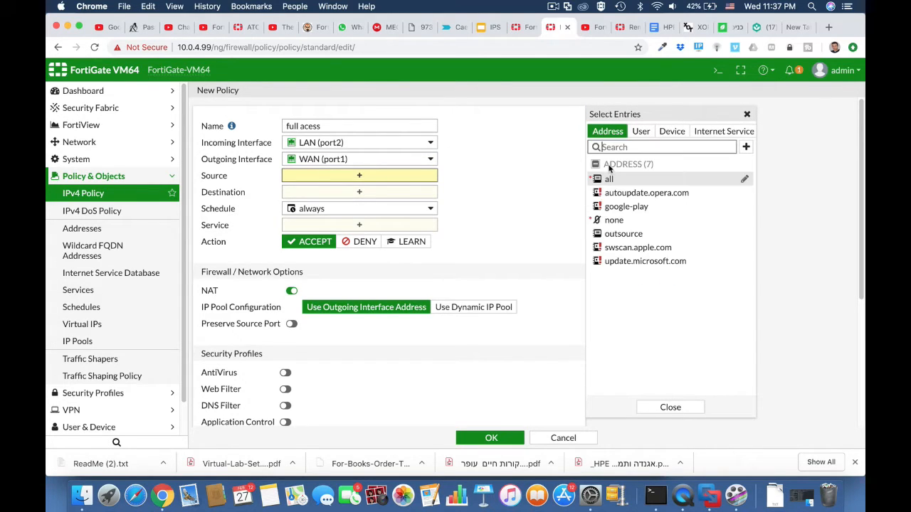
left_click(597, 182)
left_click(384, 205)
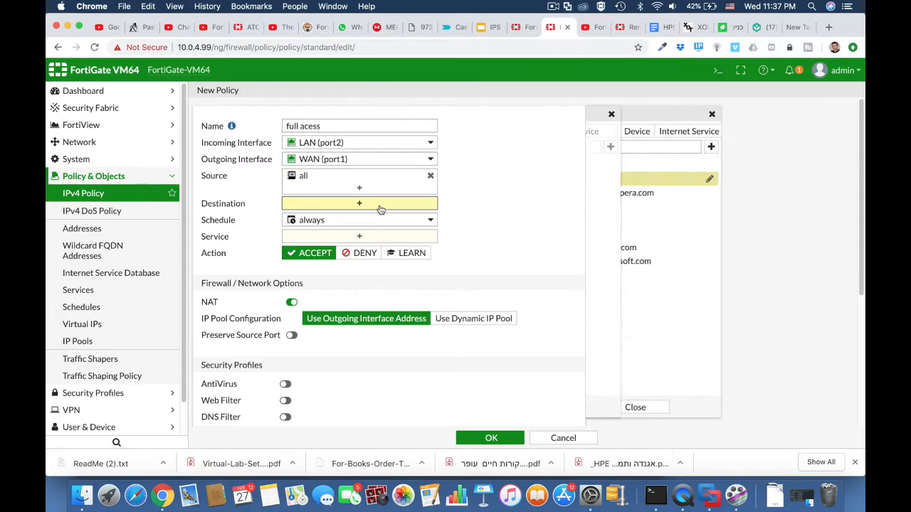
left_click(604, 180)
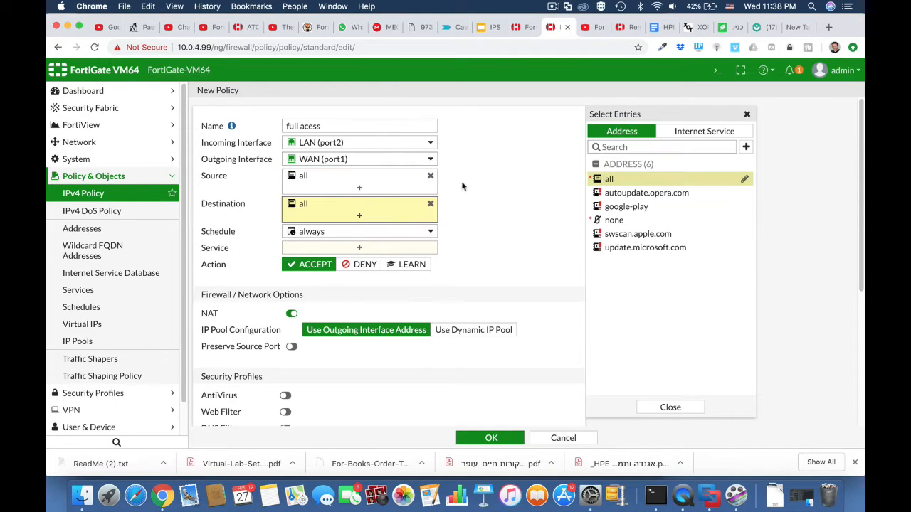
left_click(381, 249)
left_click(620, 176)
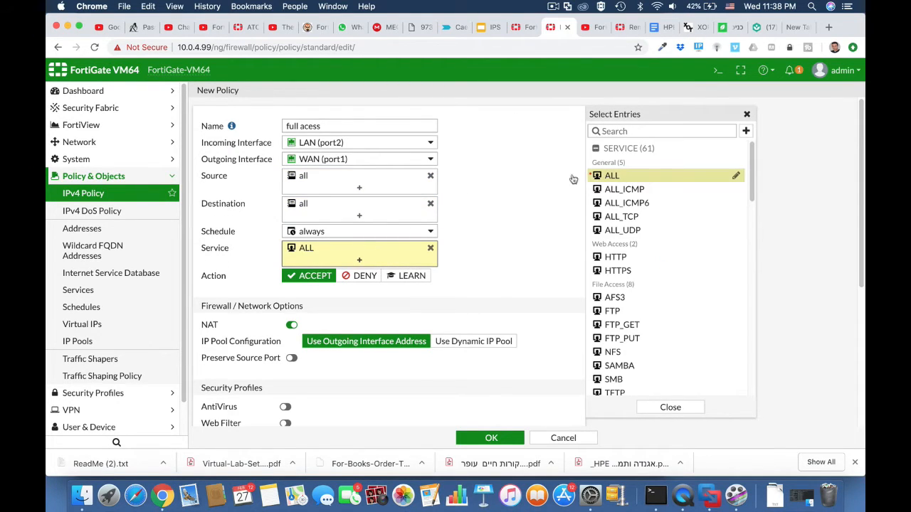
scroll(491, 302, "down", 3)
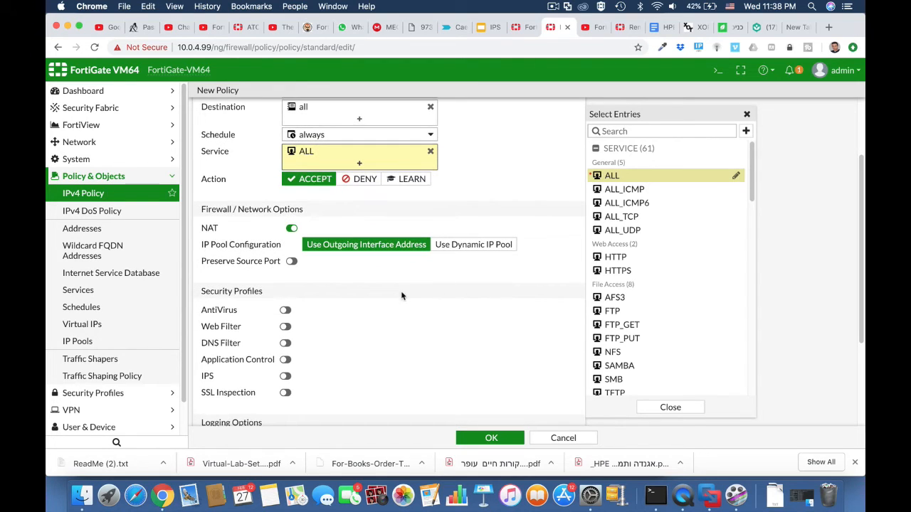
left_click(285, 311)
left_click(491, 437)
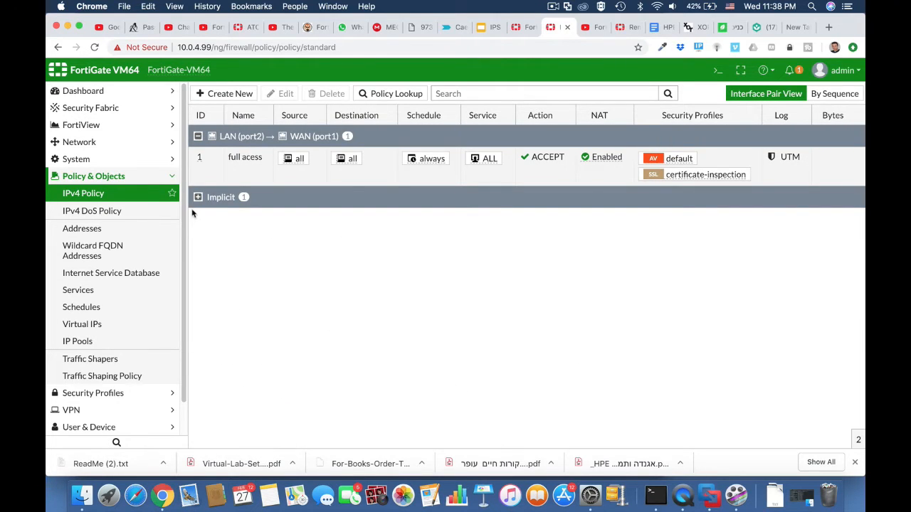
left_click(110, 144)
Create a new VLAN interface Vlan 10 with VLAN ID 10, alias outsource, on port2
left_click(107, 160)
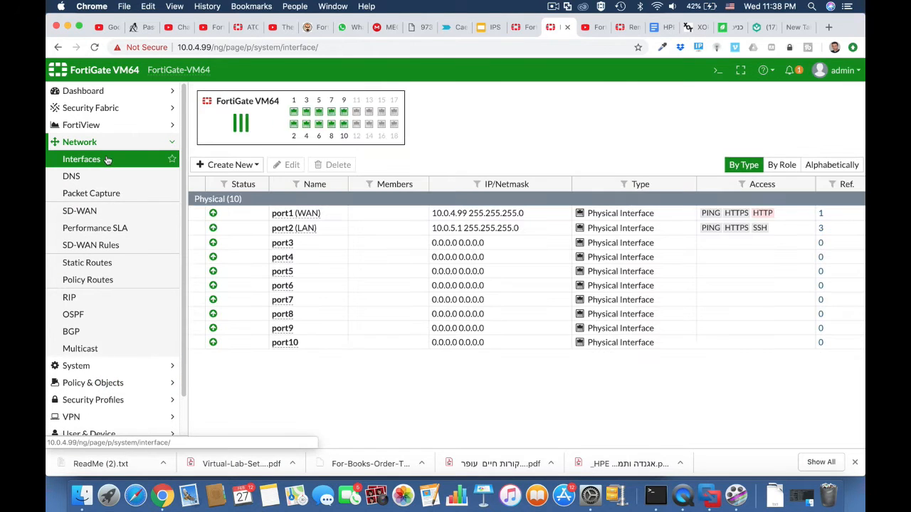
left_click(243, 167)
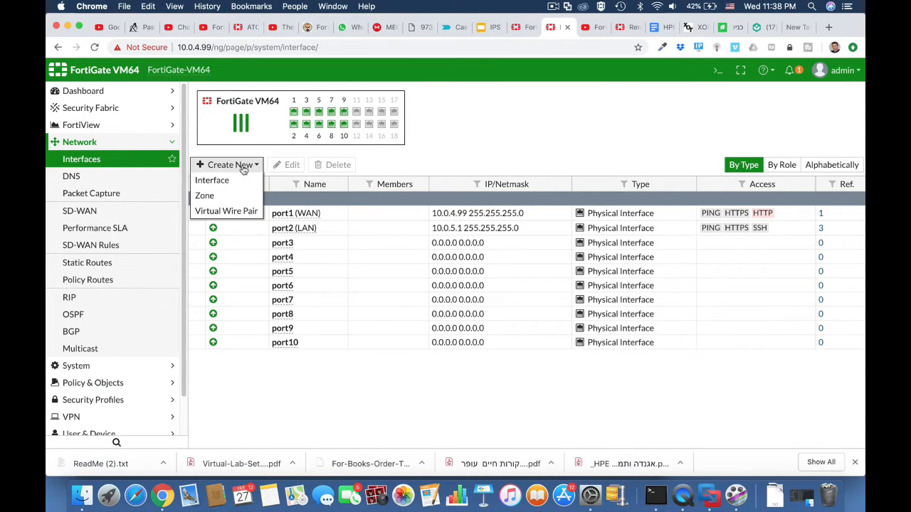
left_click(233, 180)
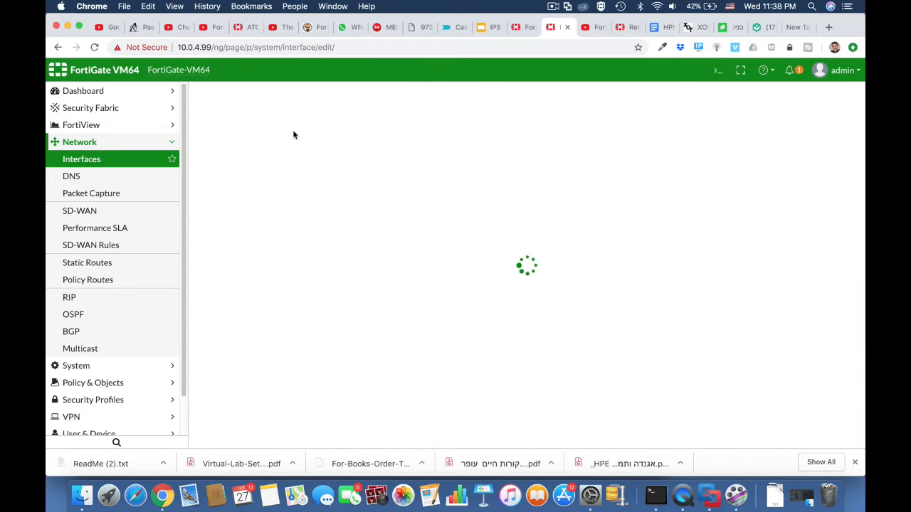
left_click(286, 117)
type("v")
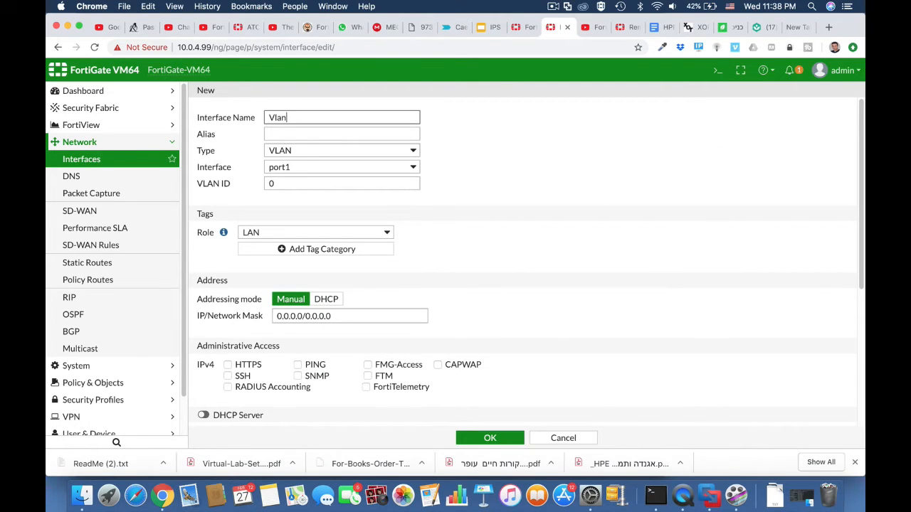
double_click(292, 183)
type("1")
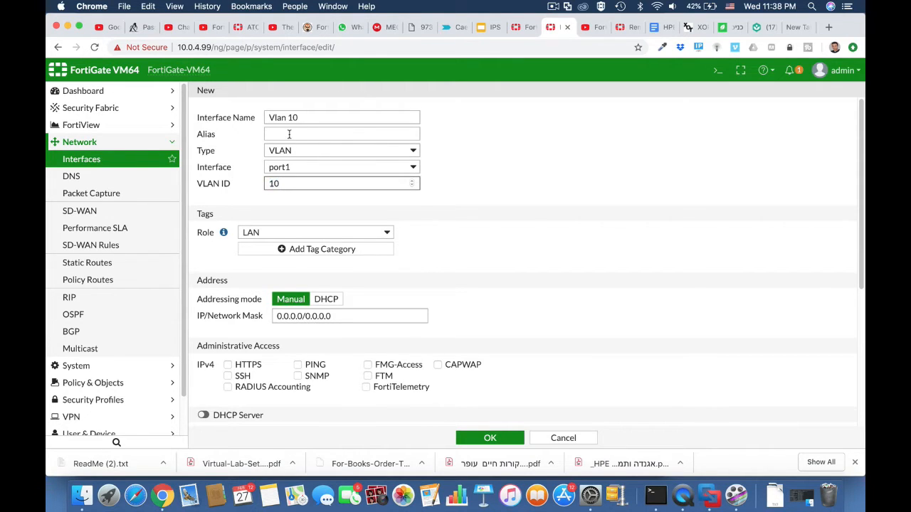
left_click(289, 133)
type("out")
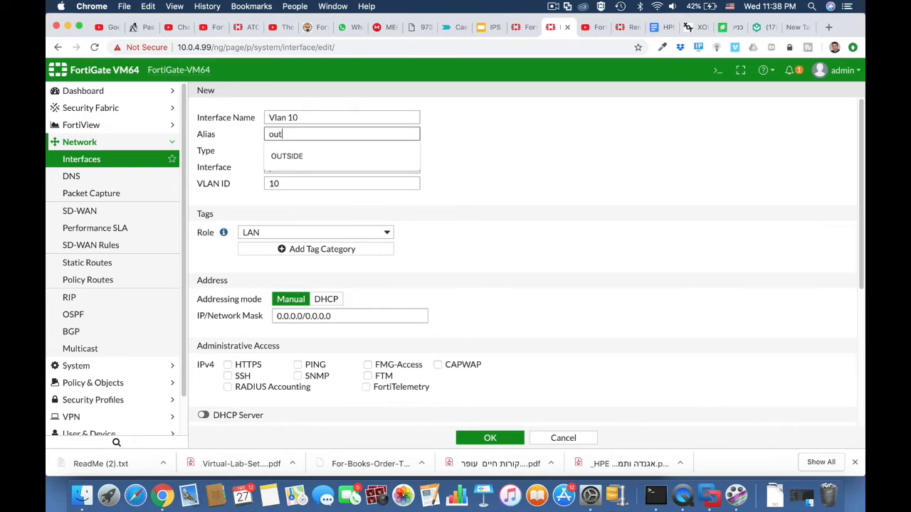
type("source")
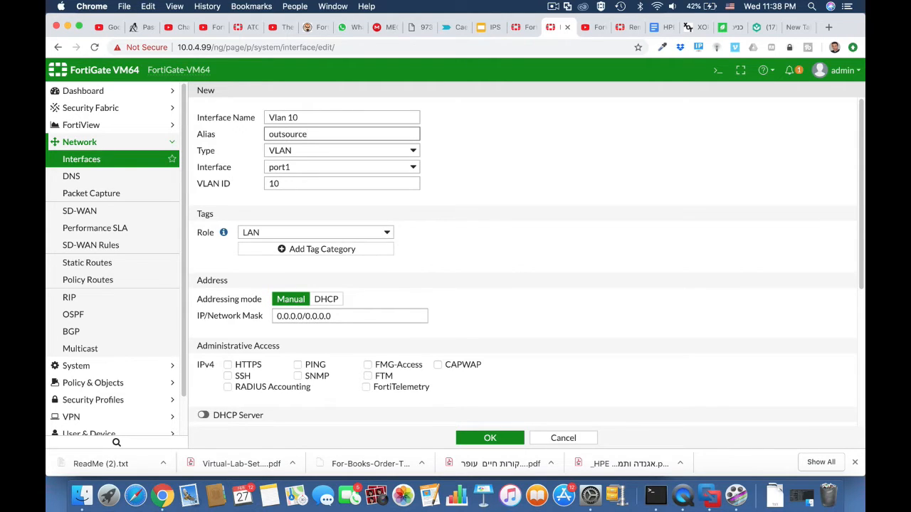
left_click(409, 169)
left_click(388, 179)
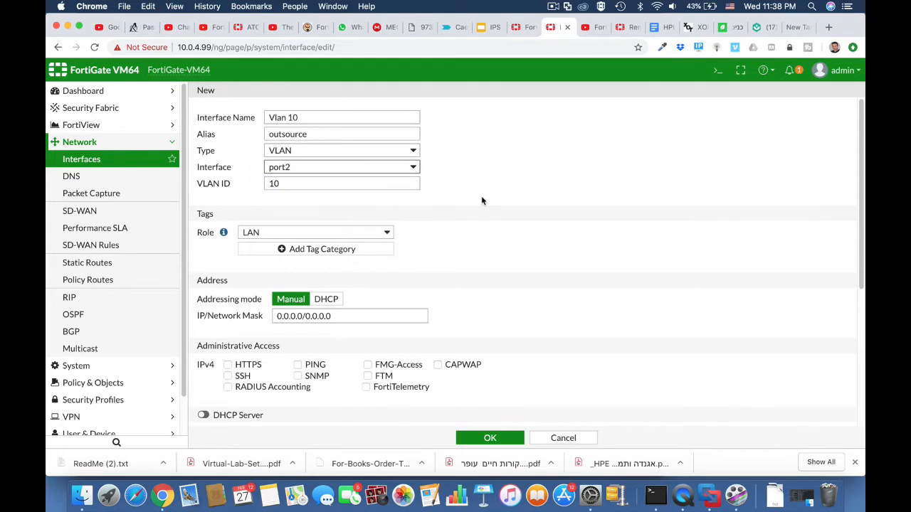
Address the VLAN interface as 10.0.10.1/255.255.255.0
scroll(476, 266, "down", 1)
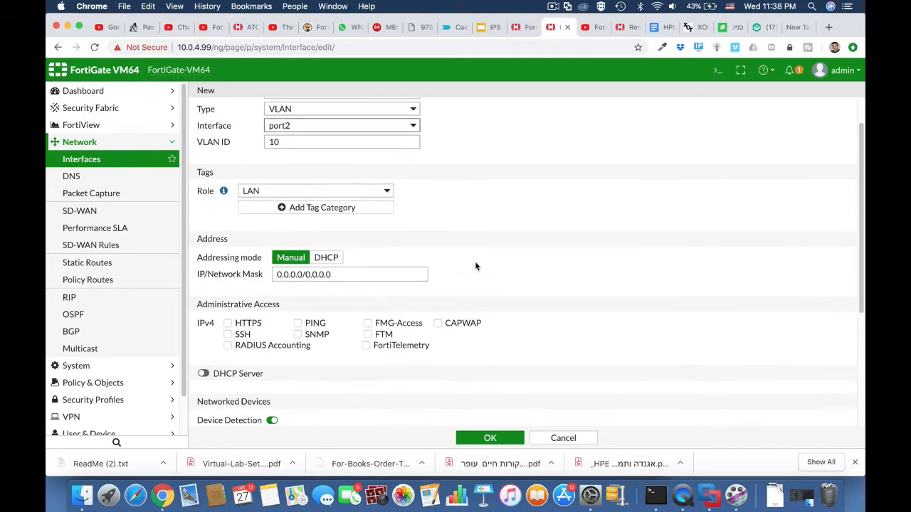
double_click(302, 274)
type("10")
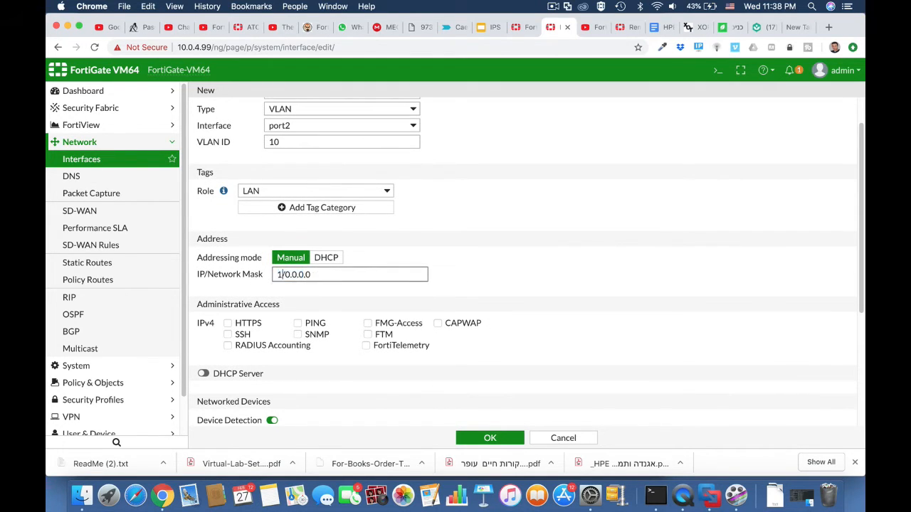
type(".0.10.1")
left_click_drag(317, 277, 380, 279)
type("255.255.255.")
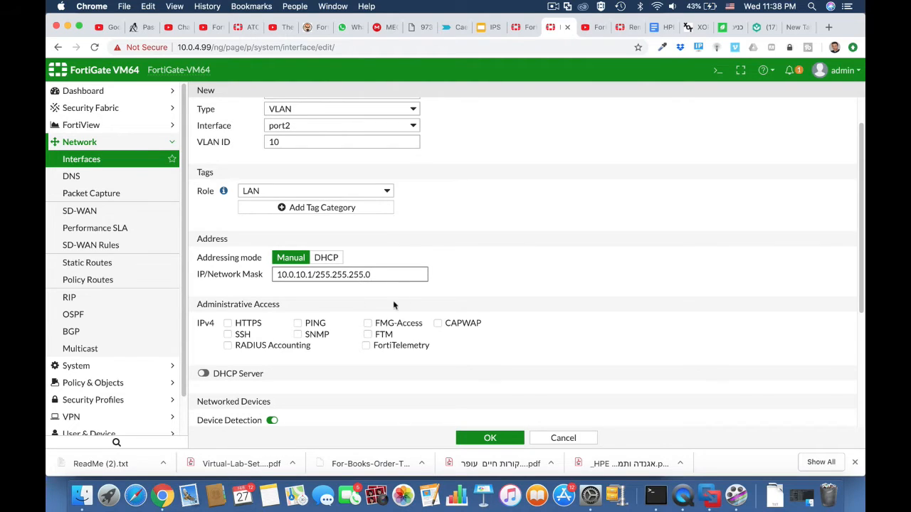
Allow HTTPS and SSH, enable DHCP with range ending at 10.0.10.50, and save
left_click(256, 325)
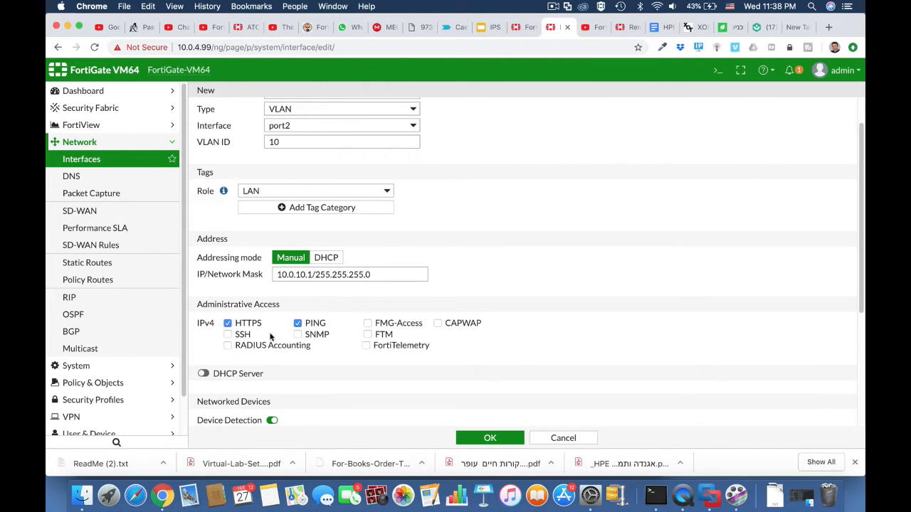
left_click(229, 335)
left_click(203, 374)
scroll(304, 379, "down", 4)
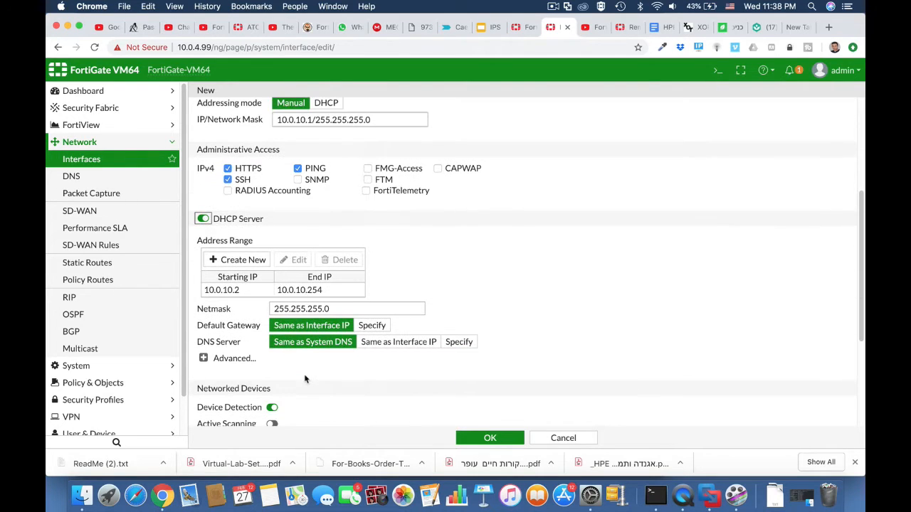
left_click(315, 291)
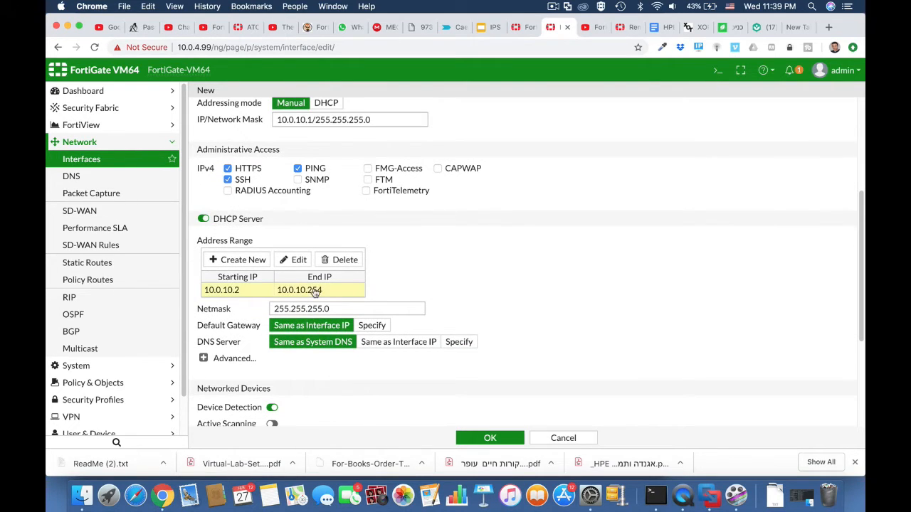
double_click(316, 291)
left_click_drag(376, 292, 395, 291)
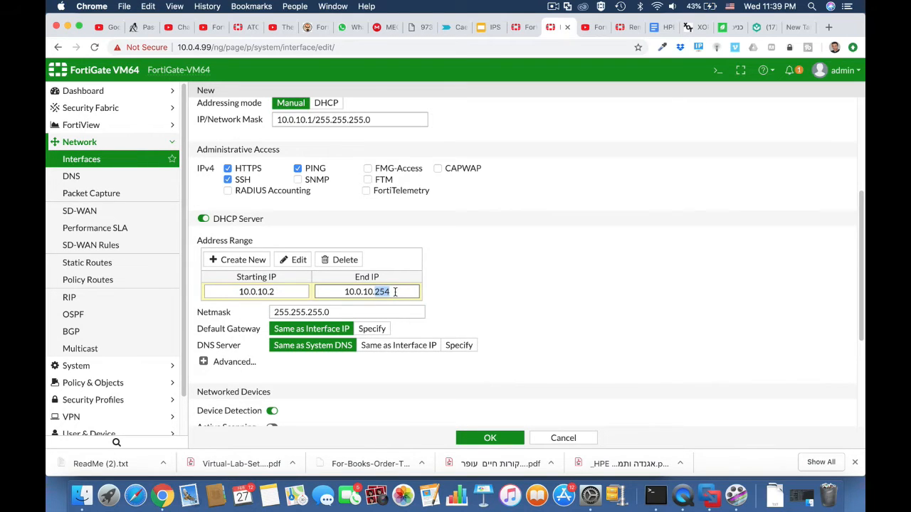
type("50")
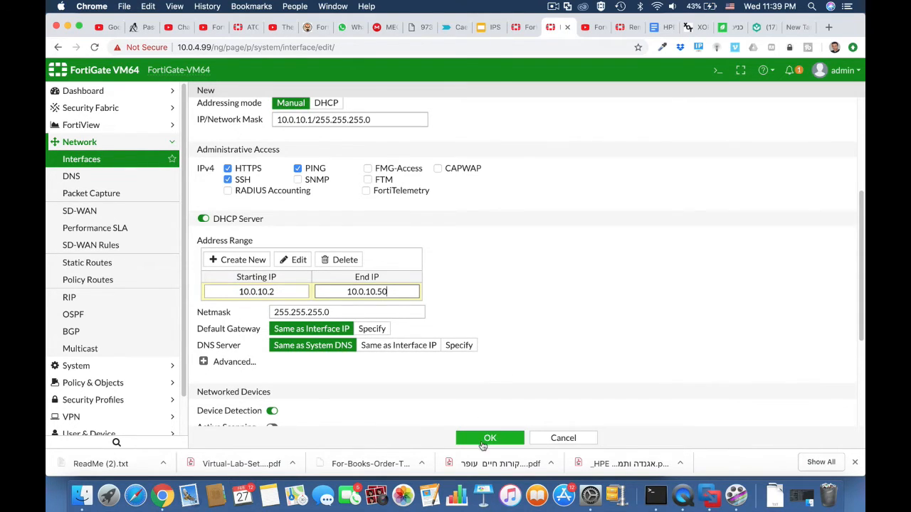
left_click(484, 439)
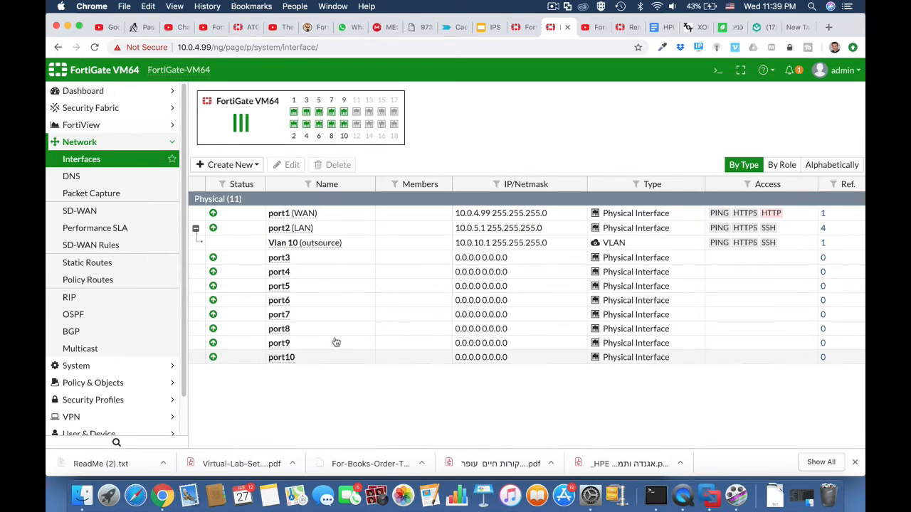
left_click(111, 385)
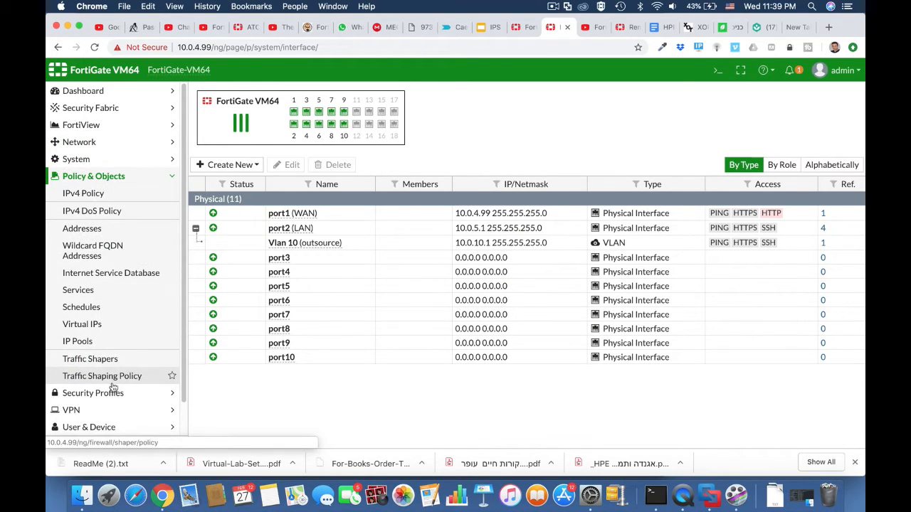
left_click(103, 194)
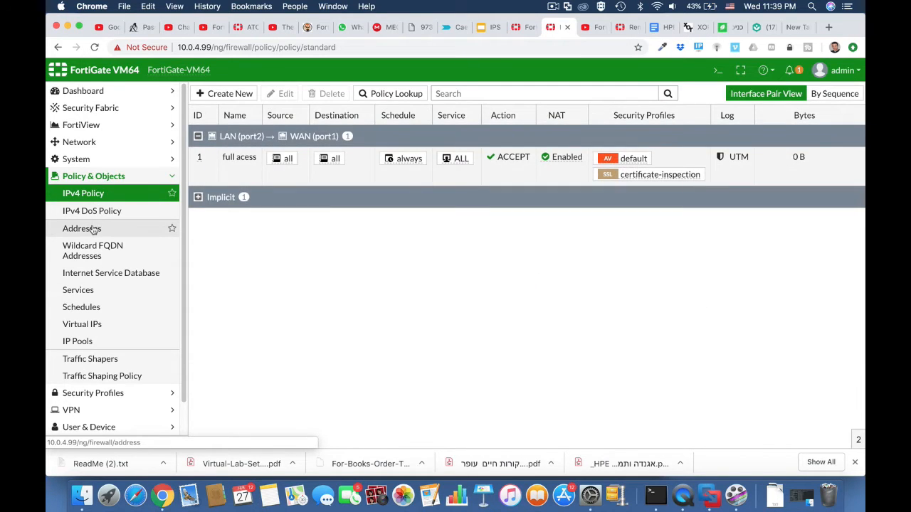
Check the interfaces list, then return to the firewall Addresses list
left_click(94, 230)
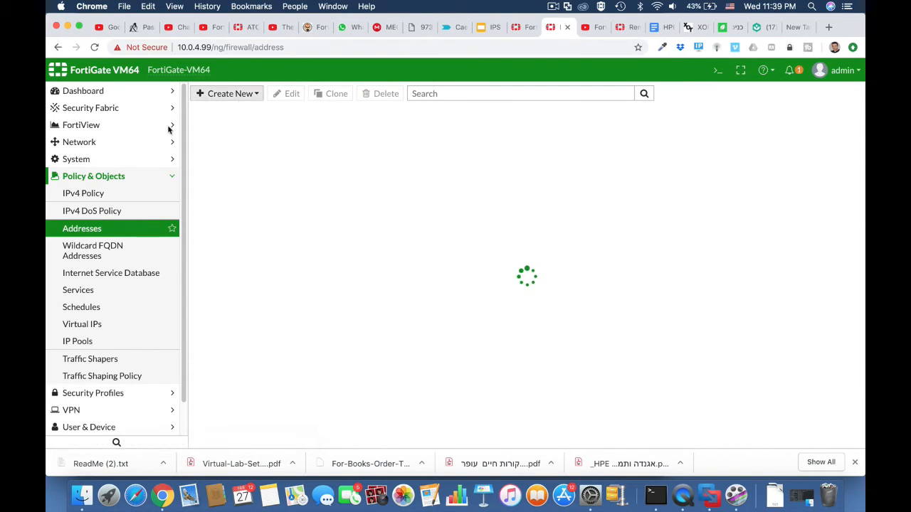
left_click(124, 146)
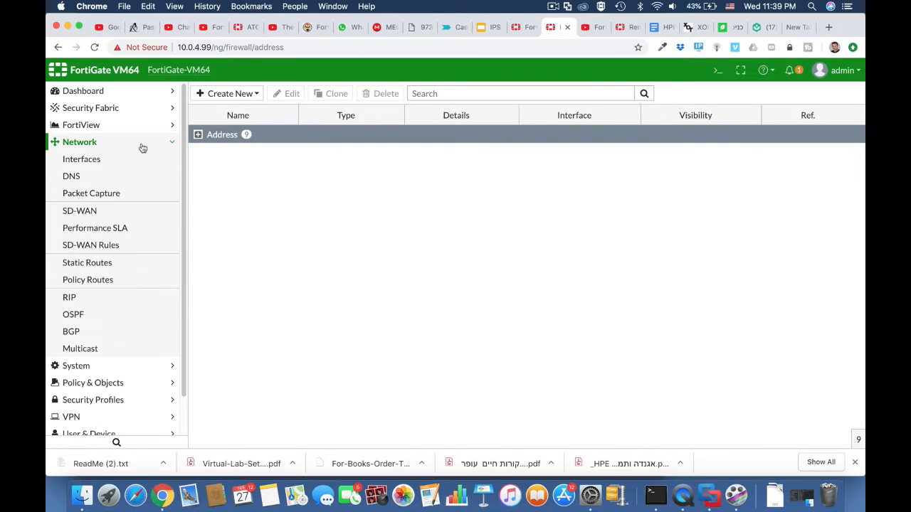
left_click(116, 158)
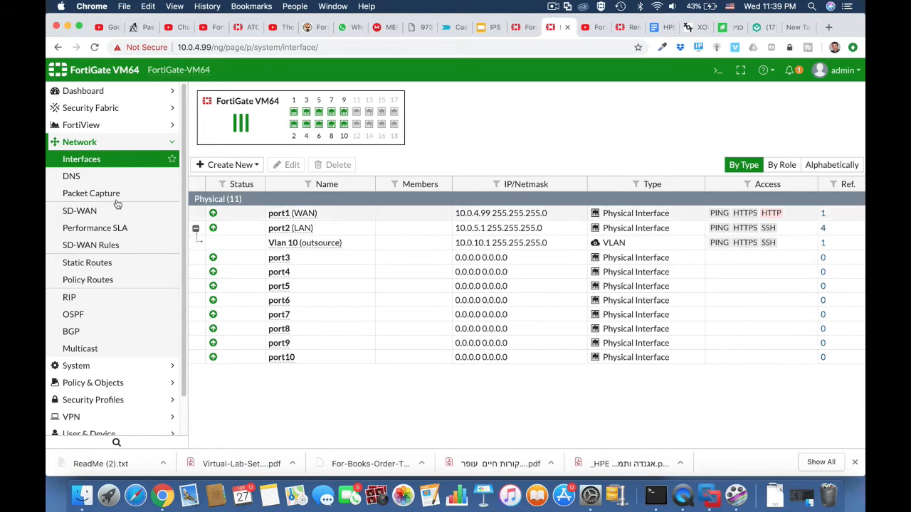
left_click(107, 383)
left_click(82, 229)
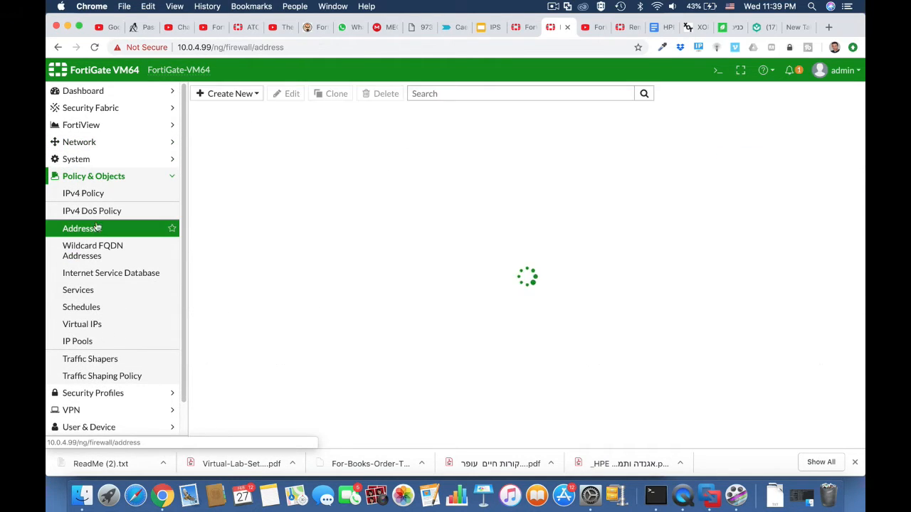
Create an address object outsource for subnet 10.0.10.0/24 bound to LAN (port2)
left_click(246, 94)
left_click(245, 109)
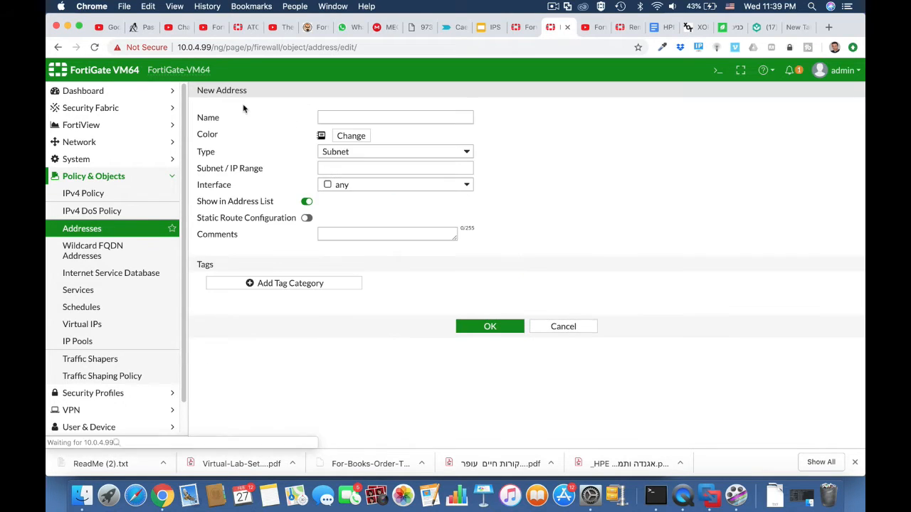
left_click(348, 117)
type("ou")
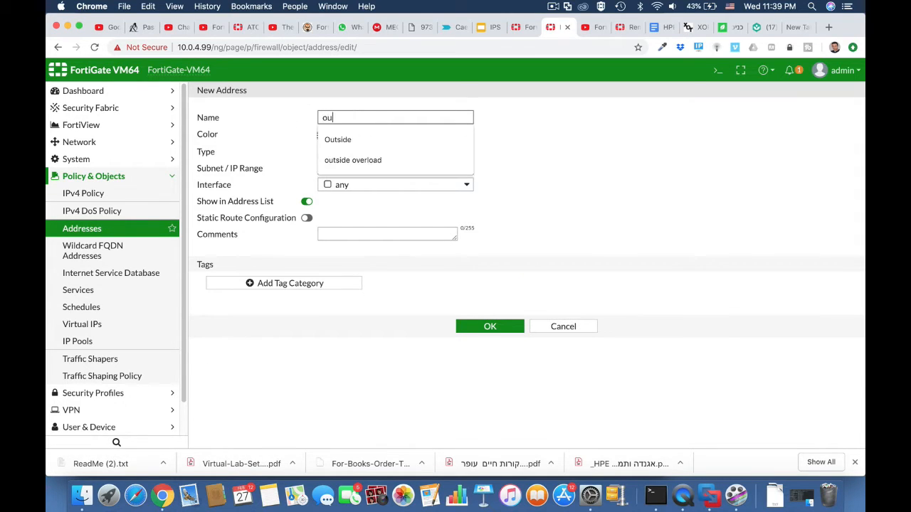
type("tsource")
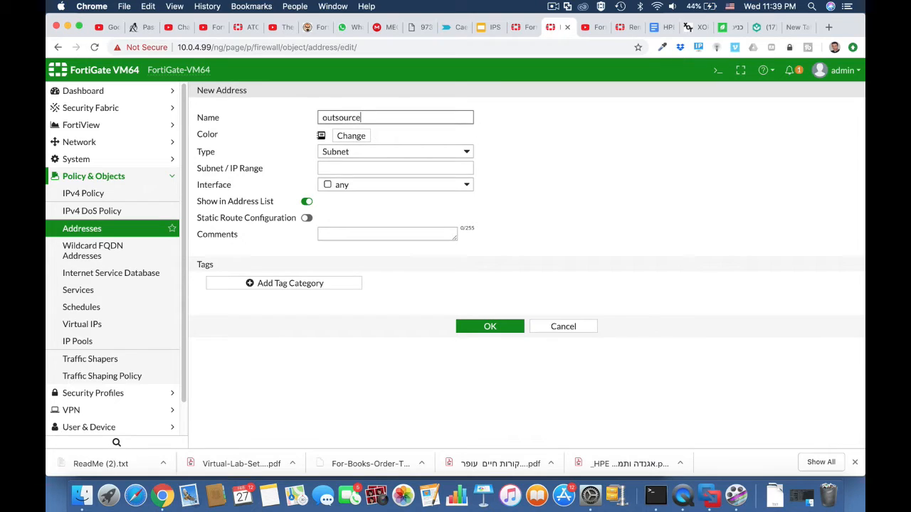
left_click(367, 166)
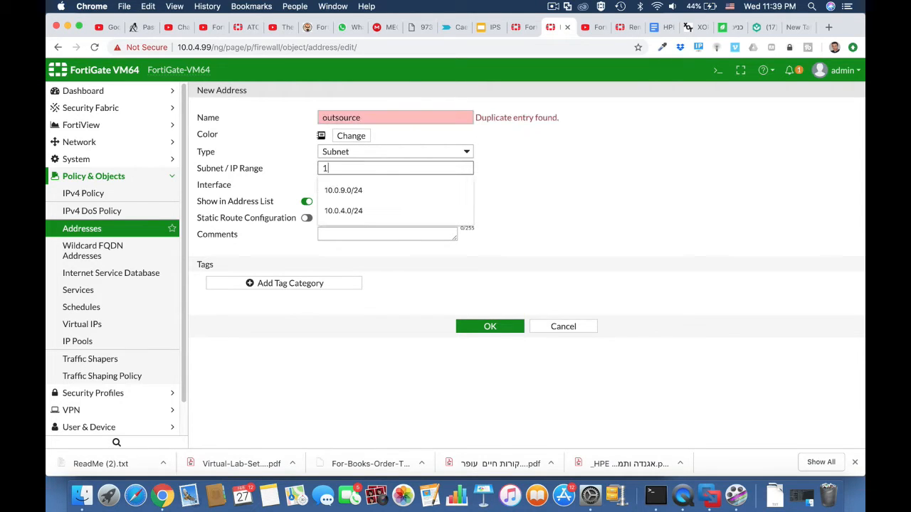
type("10.0.10.0/24")
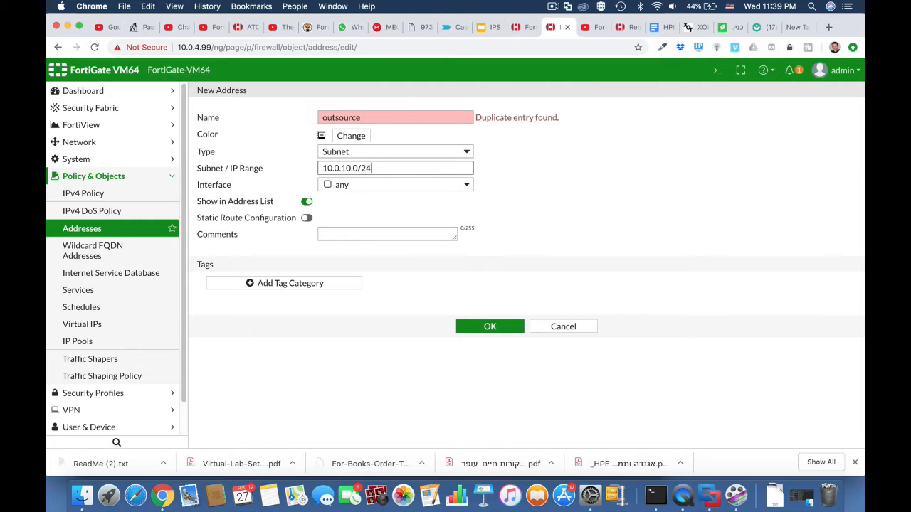
left_click(461, 187)
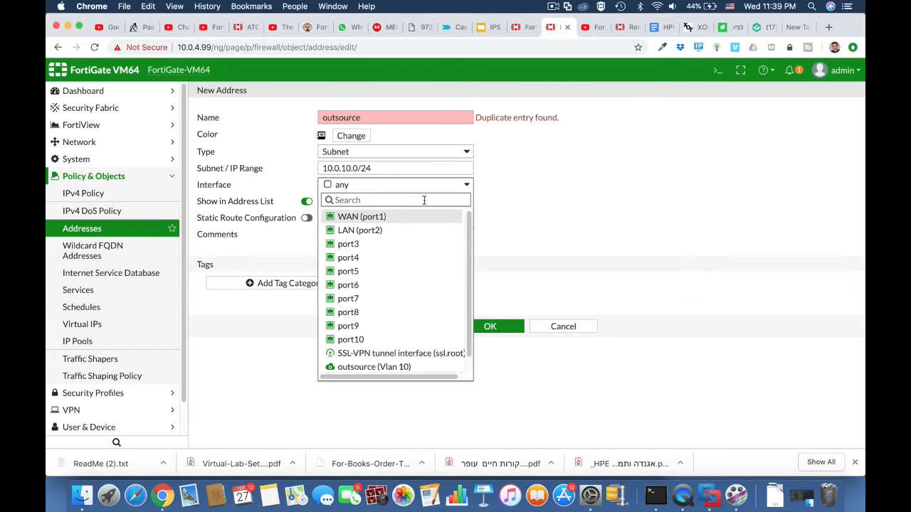
left_click(399, 231)
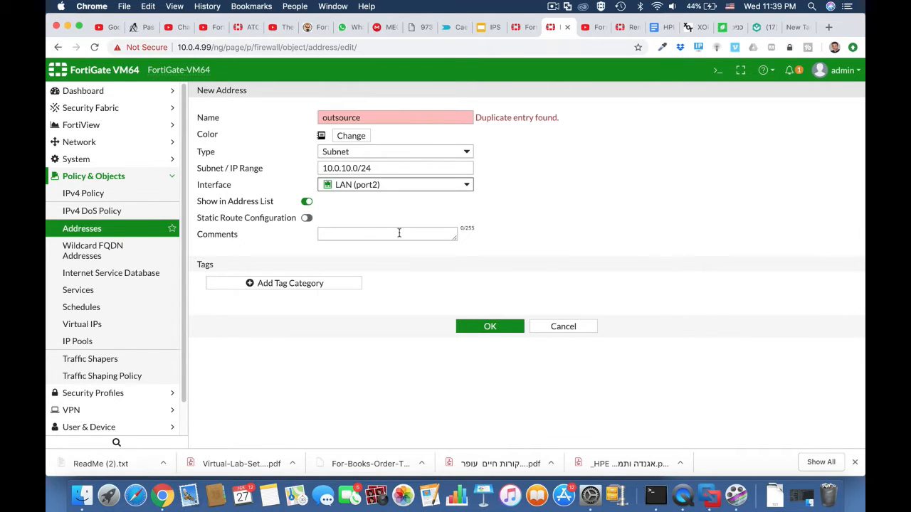
Capitalize the address name to Outsource, save it, and review the full address list
left_click(363, 117)
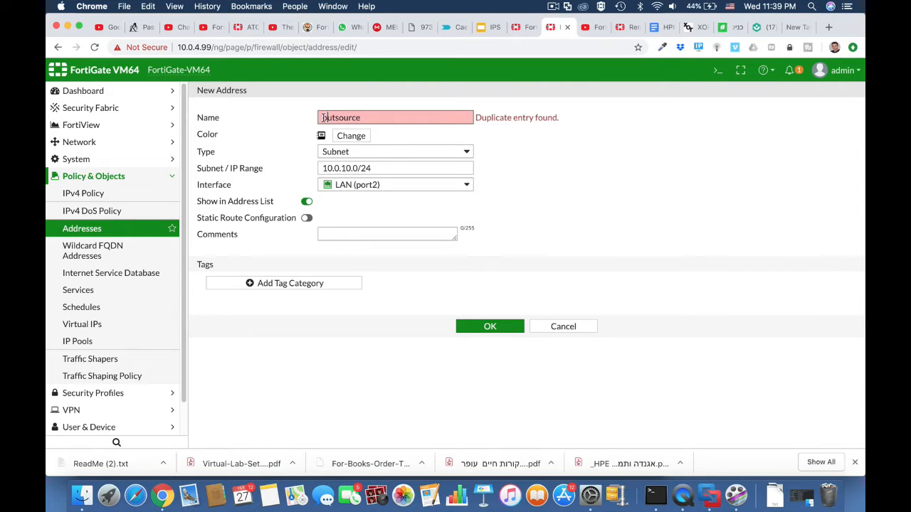
type("O")
left_click(495, 133)
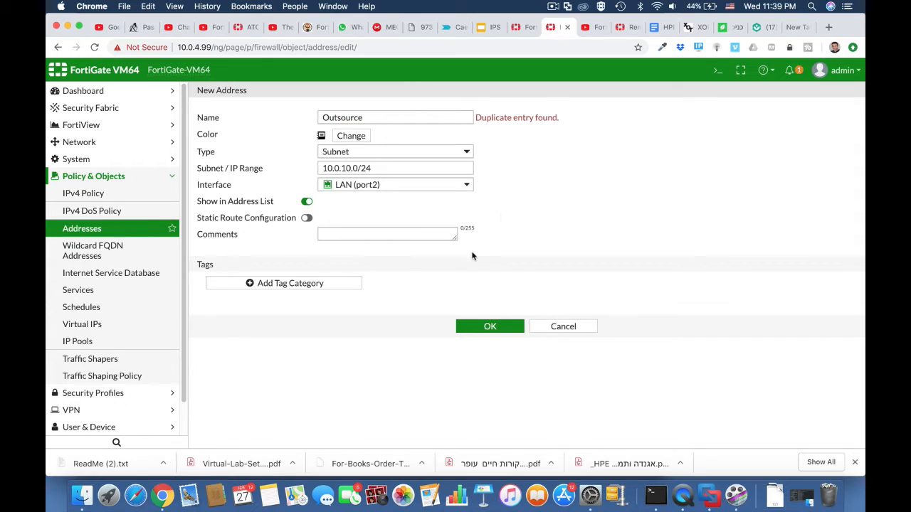
left_click(490, 326)
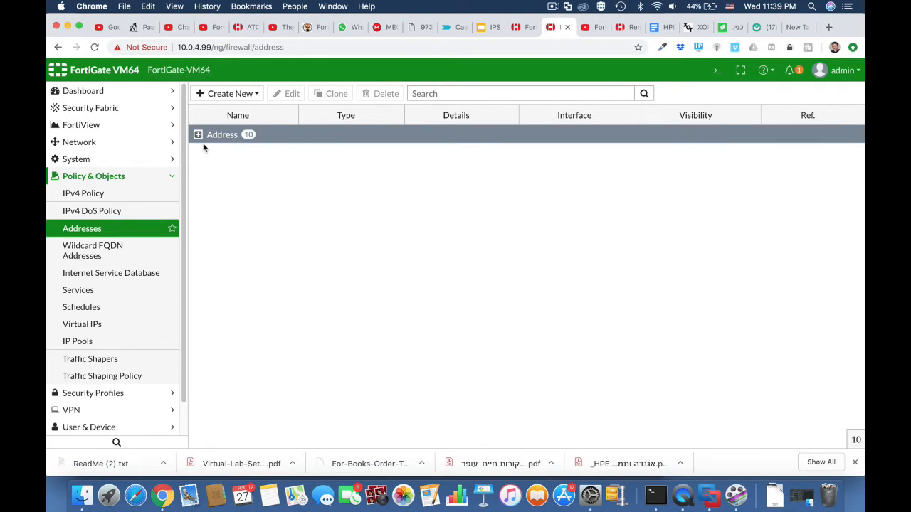
left_click(198, 135)
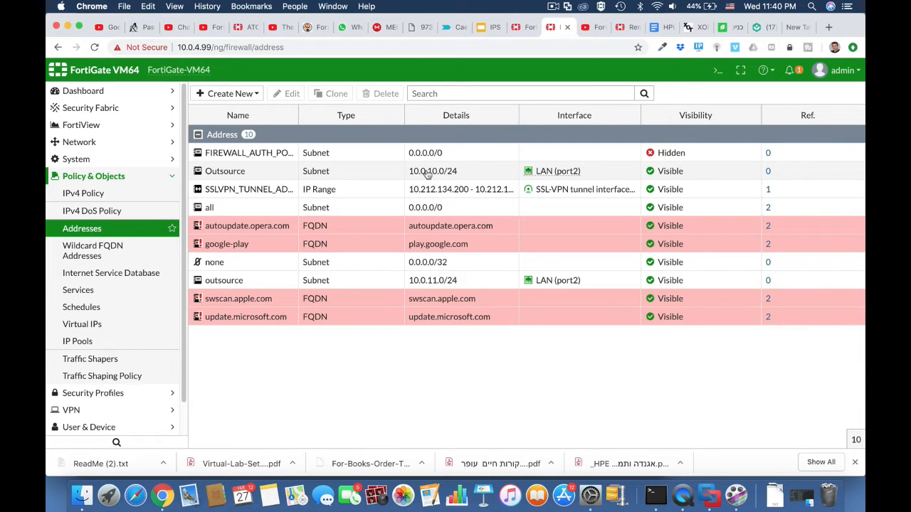
left_click(133, 194)
Create a new web filter profile named outsource_block_social
left_click(106, 393)
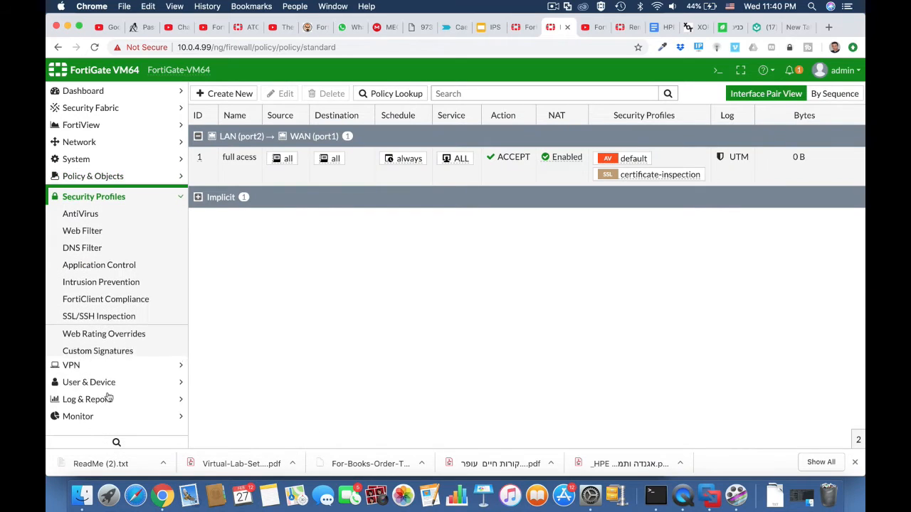
left_click(100, 227)
left_click(336, 116)
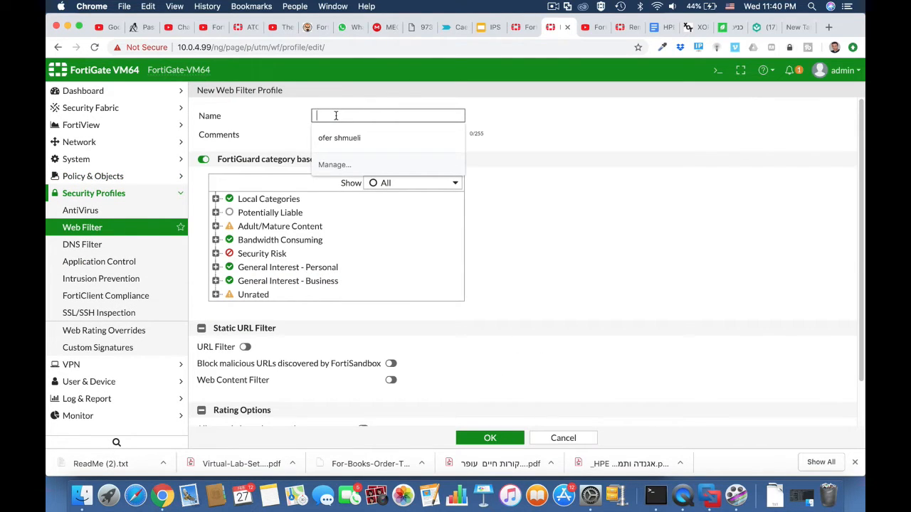
type("outsource")
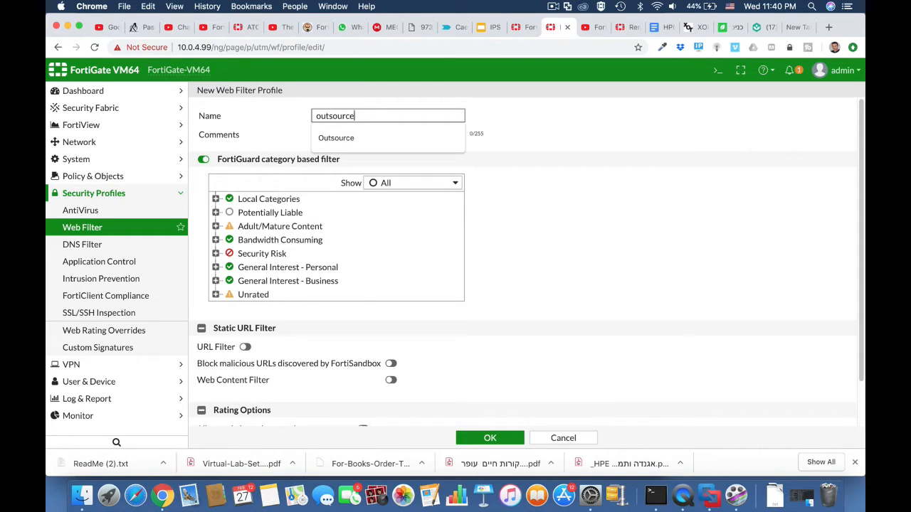
type("_block_social")
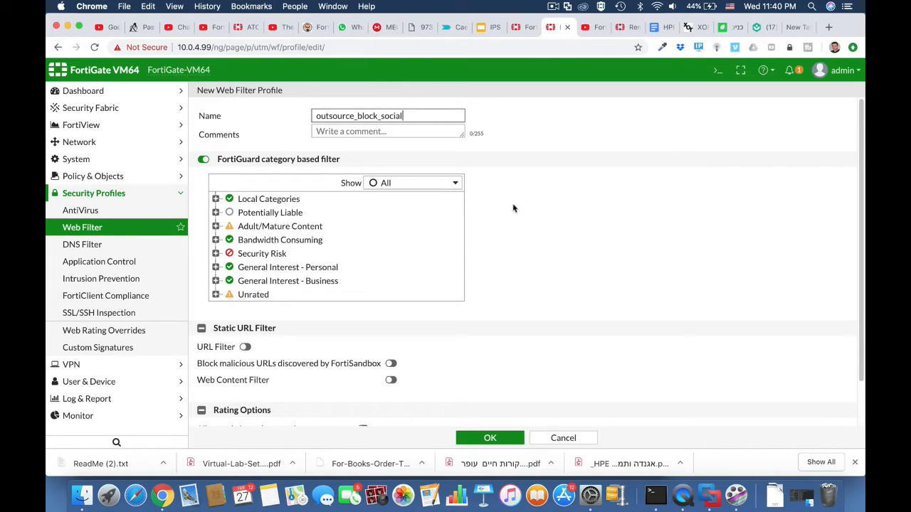
left_click(514, 208)
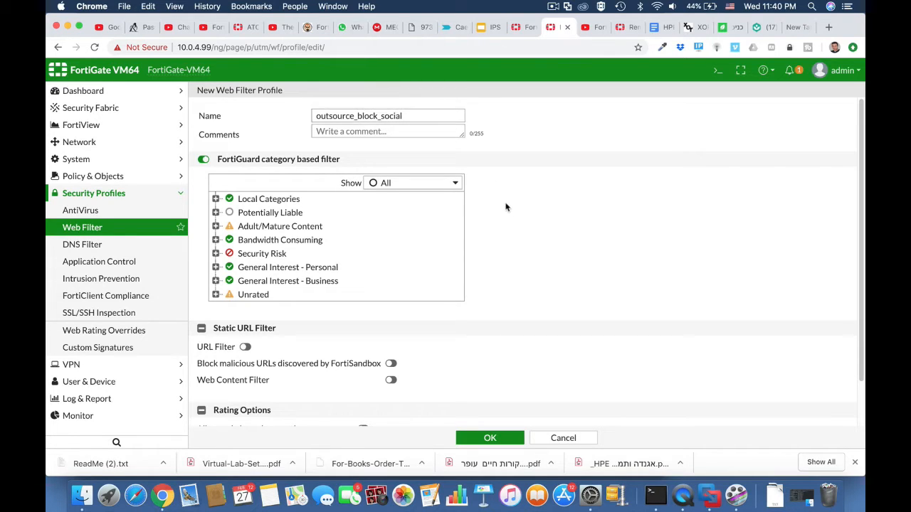
Set the Social Networking category to Block and save the profile
left_click(215, 268)
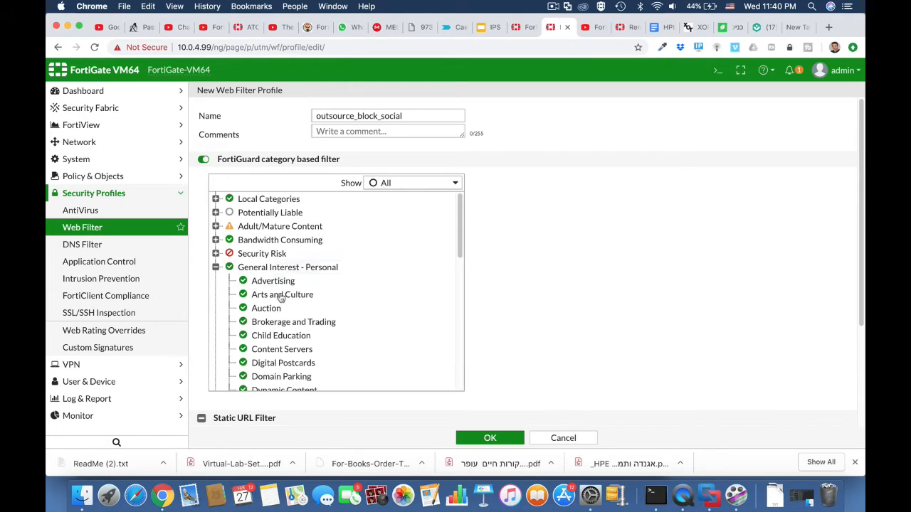
scroll(281, 327, "down", 8)
scroll(283, 347, "down", 6)
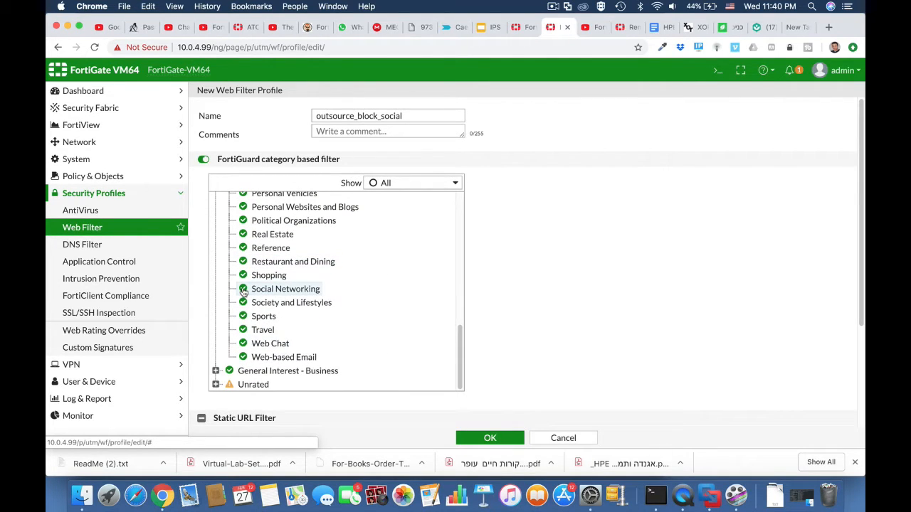
left_click(243, 290)
left_click(265, 331)
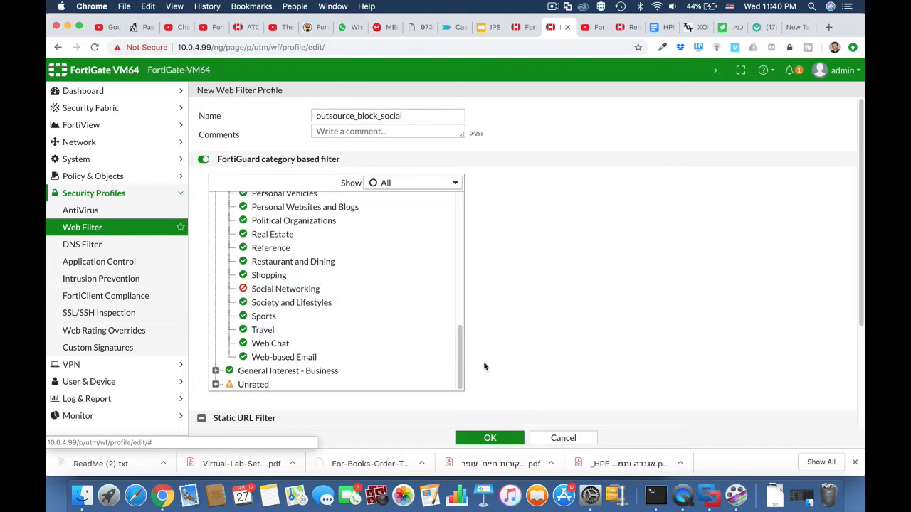
left_click(501, 440)
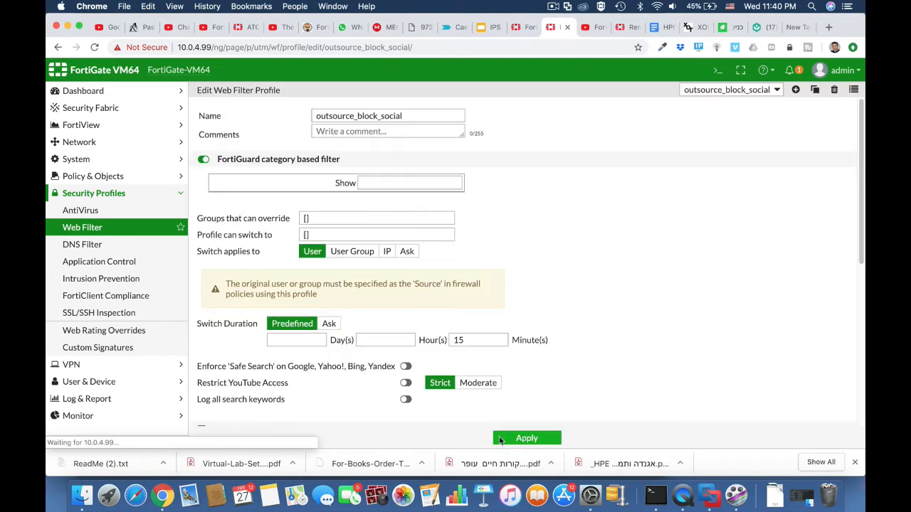
left_click(100, 178)
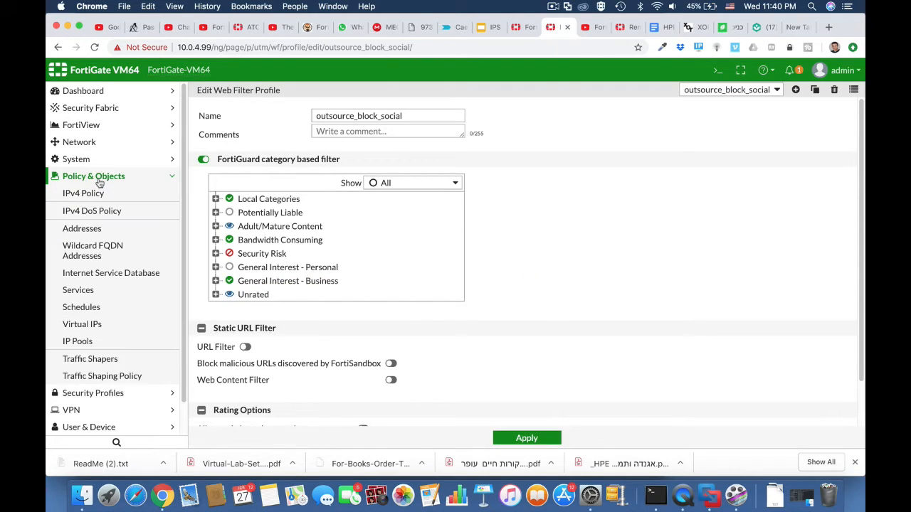
left_click(95, 194)
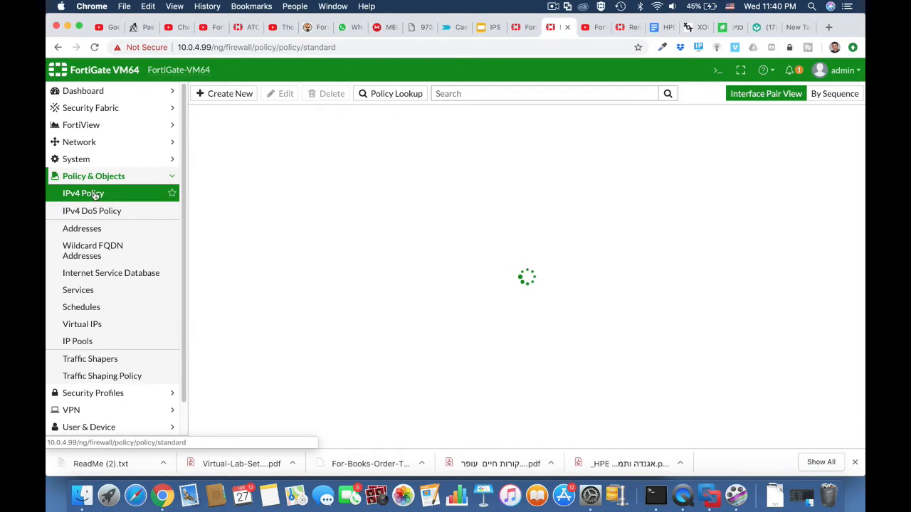
Start an IPv4 policy named outsource from LAN (port2) to WAN (port1) with source Outsource
left_click(232, 99)
left_click(300, 128)
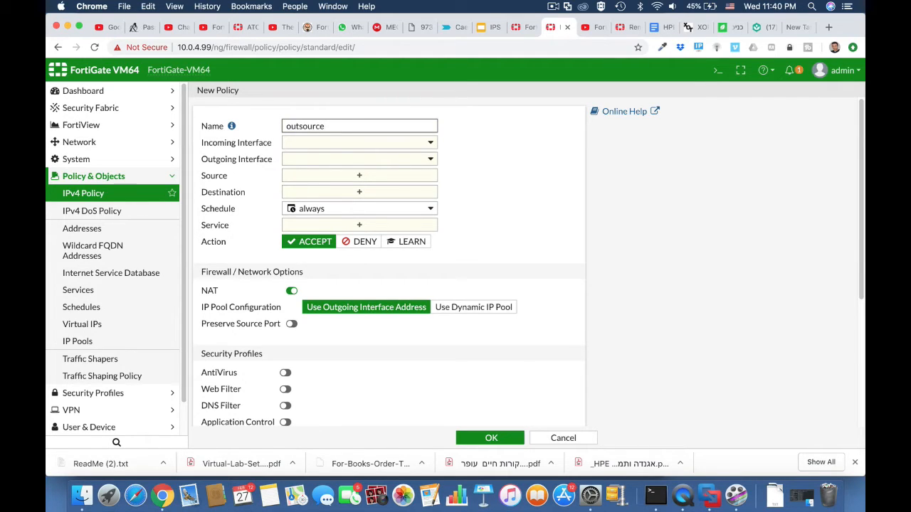
left_click(310, 144)
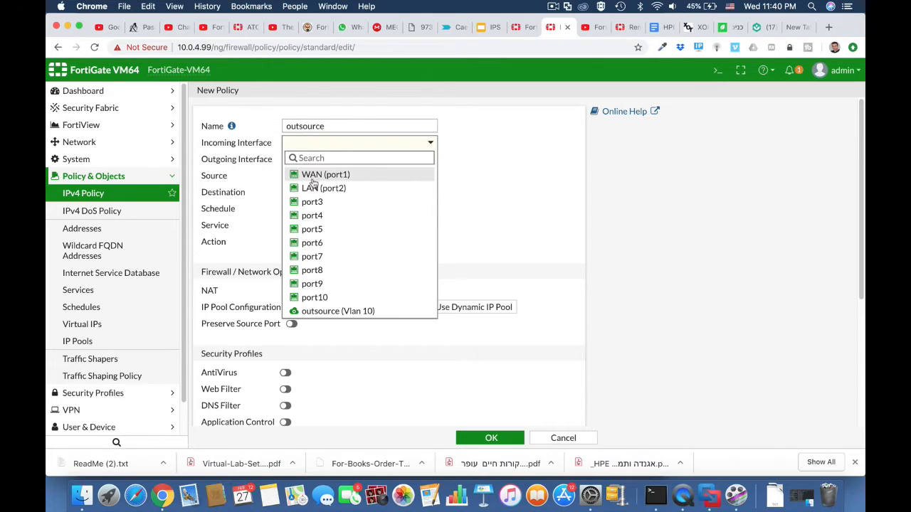
left_click(313, 187)
left_click(316, 160)
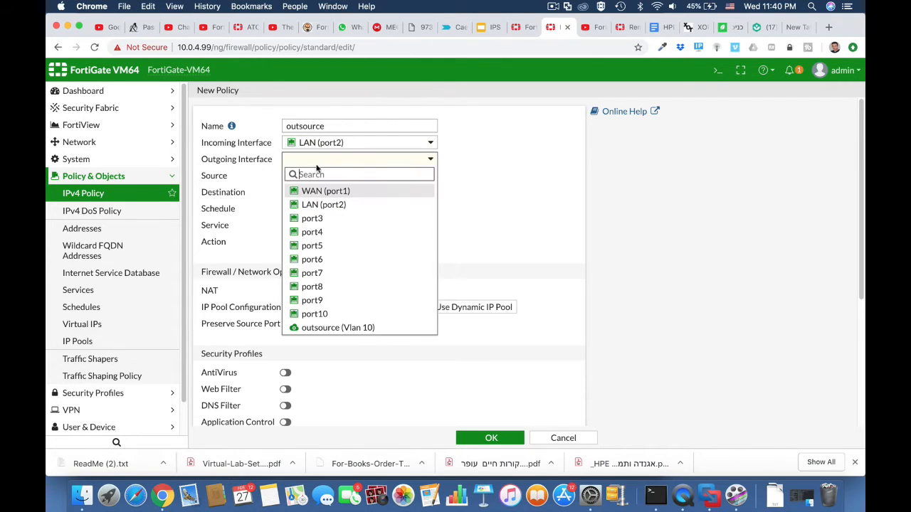
left_click(314, 192)
left_click(319, 176)
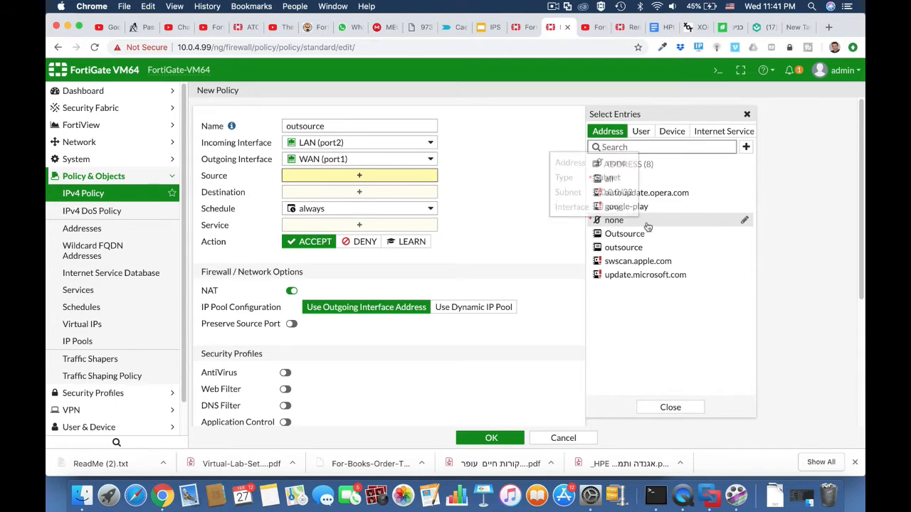
left_click(635, 234)
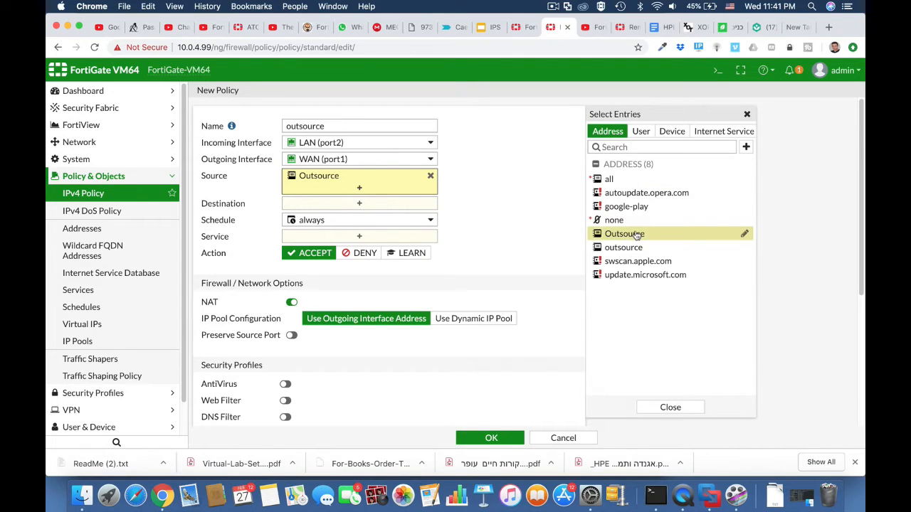
Set destination all, service ALL, web filter outsource_block_social, save, and move it above full acess
left_click(387, 202)
left_click(609, 178)
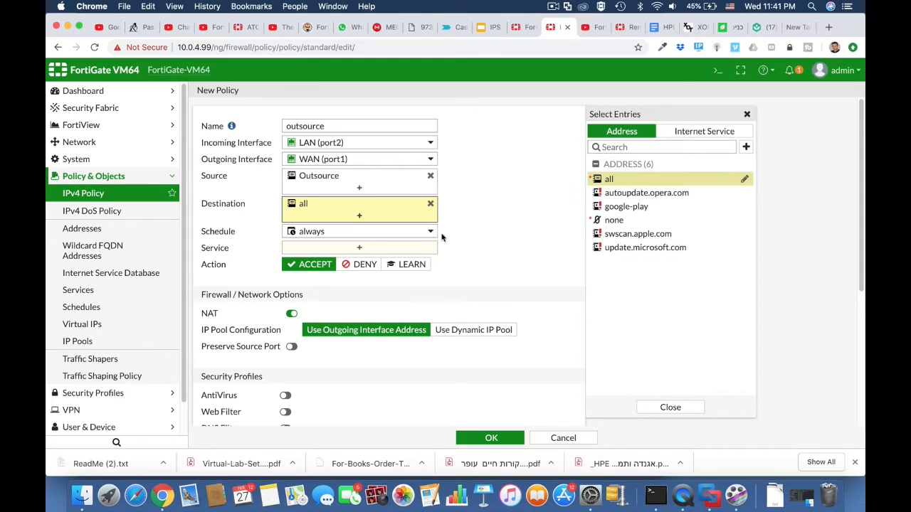
left_click(406, 249)
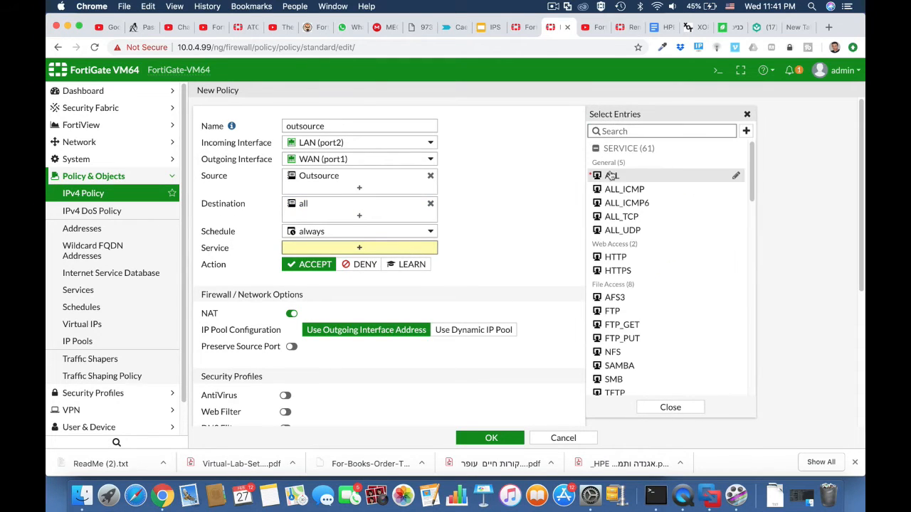
left_click(609, 176)
scroll(478, 278, "down", 5)
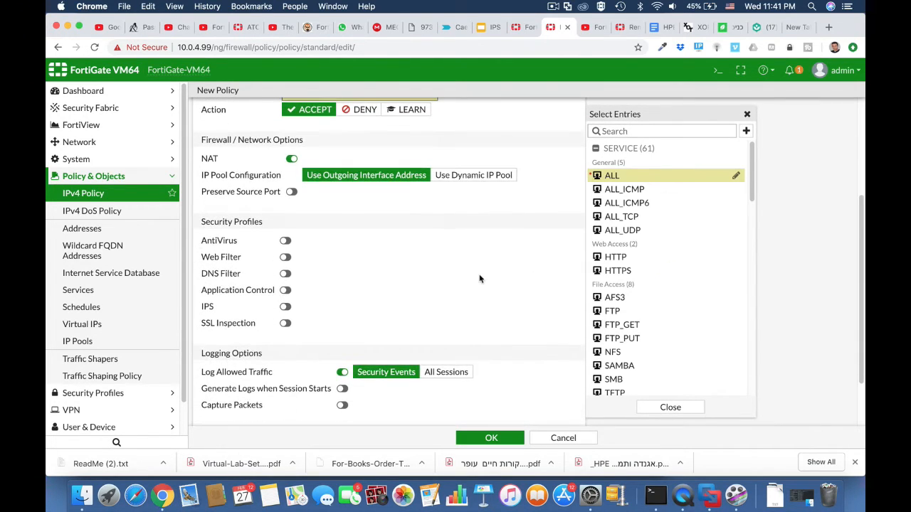
left_click(285, 258)
left_click(344, 259)
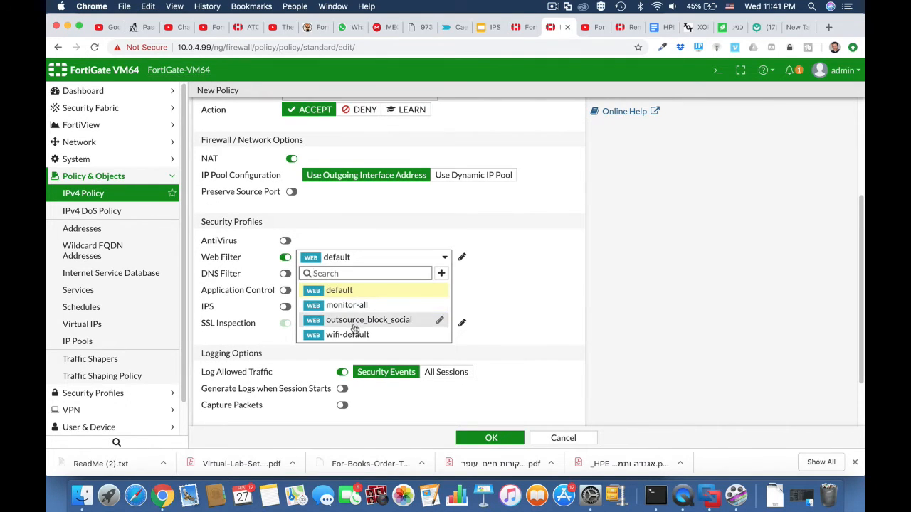
left_click(355, 321)
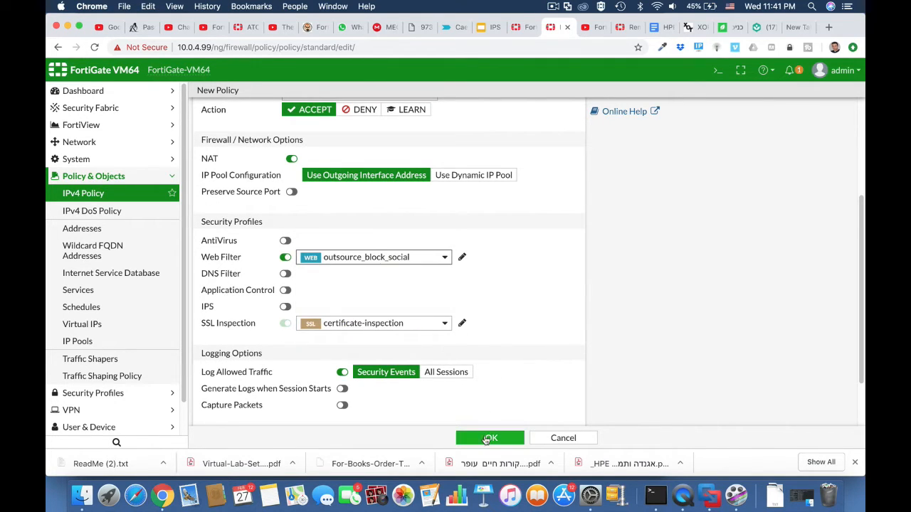
left_click(488, 439)
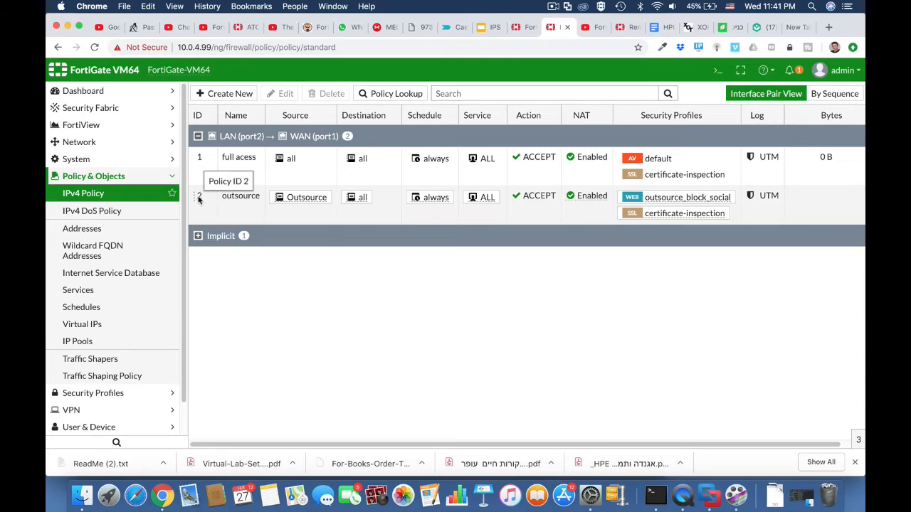
left_click_drag(199, 198, 201, 161)
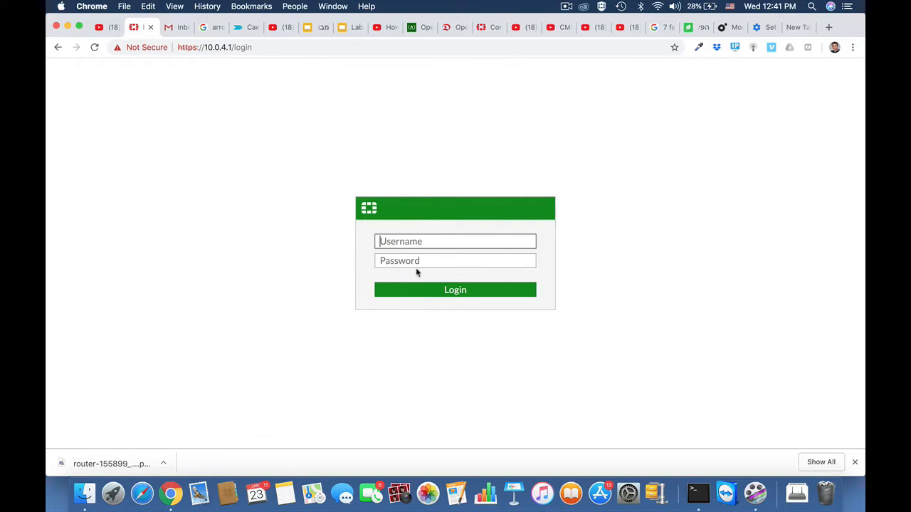
Log in with the admin password and postpone the password, file-system and FortiCare prompts
type("admin")
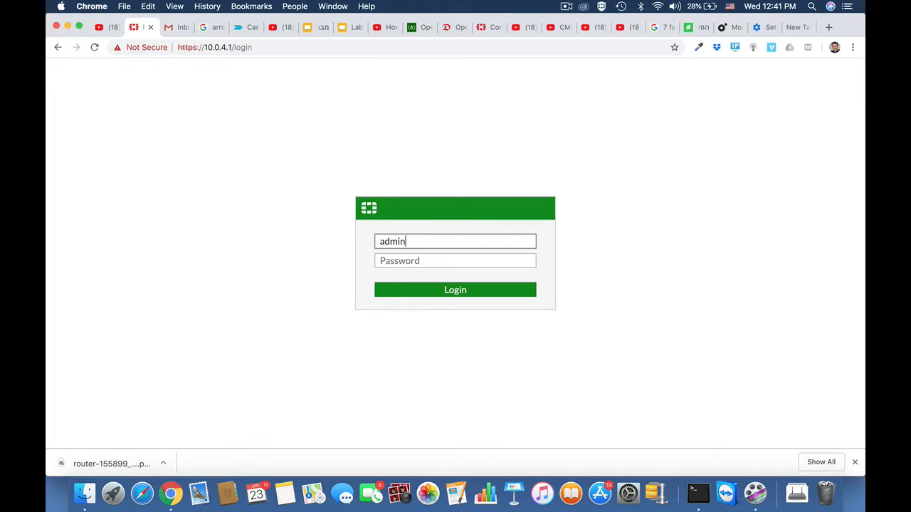
key("Return")
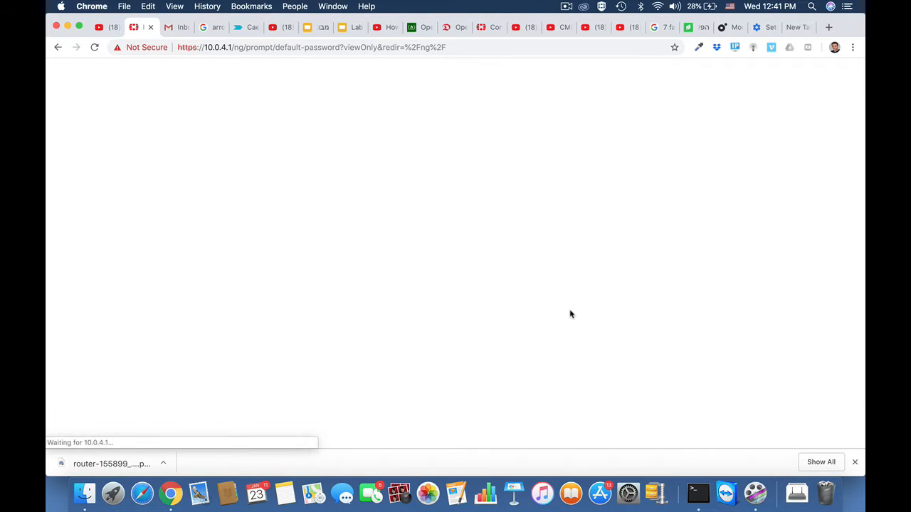
left_click(535, 296)
left_click(514, 311)
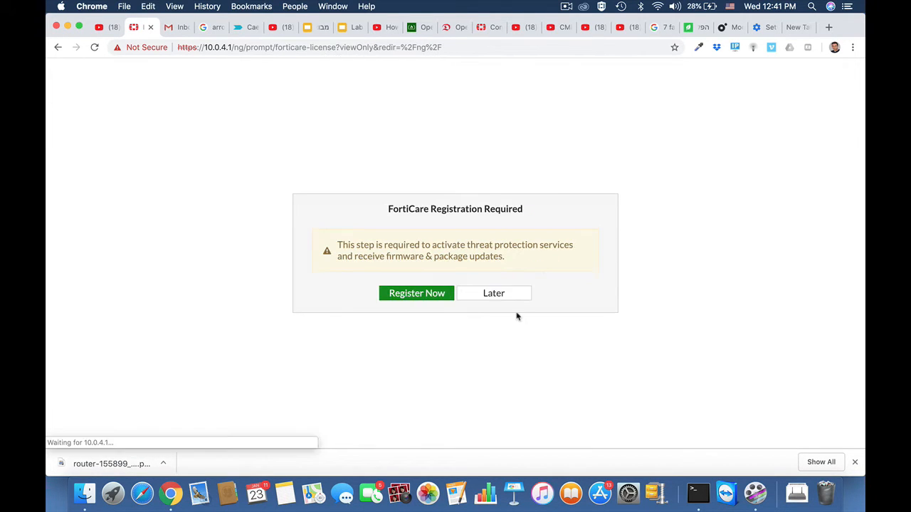
left_click(502, 295)
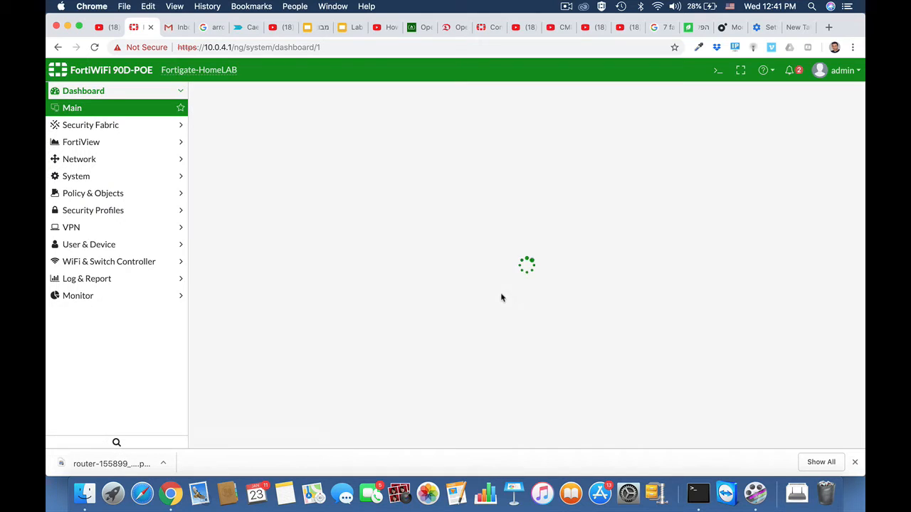
Open the default Application Control sensor and view the Business and Remote.Access actions
left_click(96, 210)
left_click(97, 264)
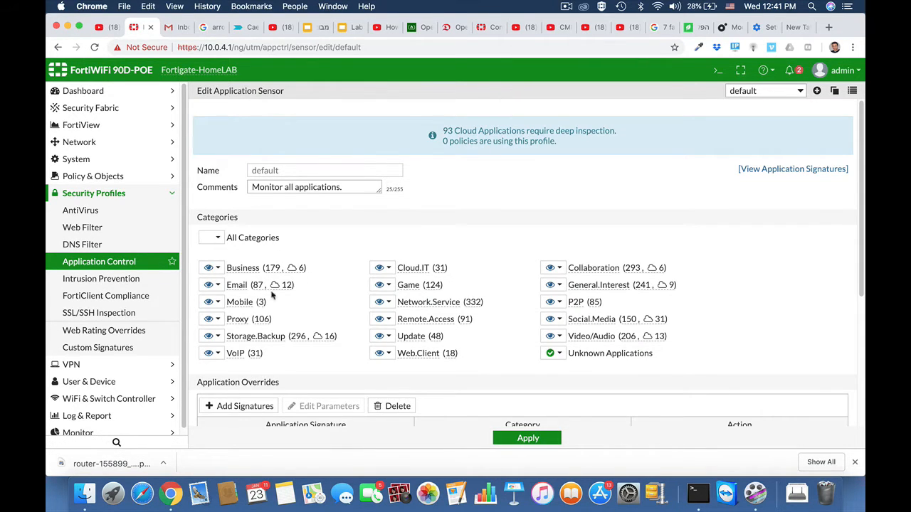
left_click(218, 269)
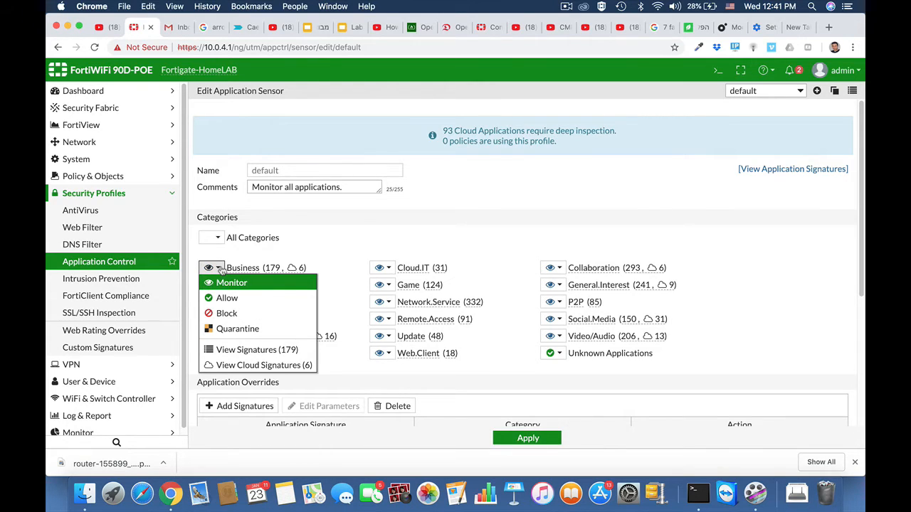
left_click(342, 288)
Add the Teamviewer, Teamviewer_CallReceive and Teamviewer_CallRequest signatures as overrides in the default sensor
left_click(389, 320)
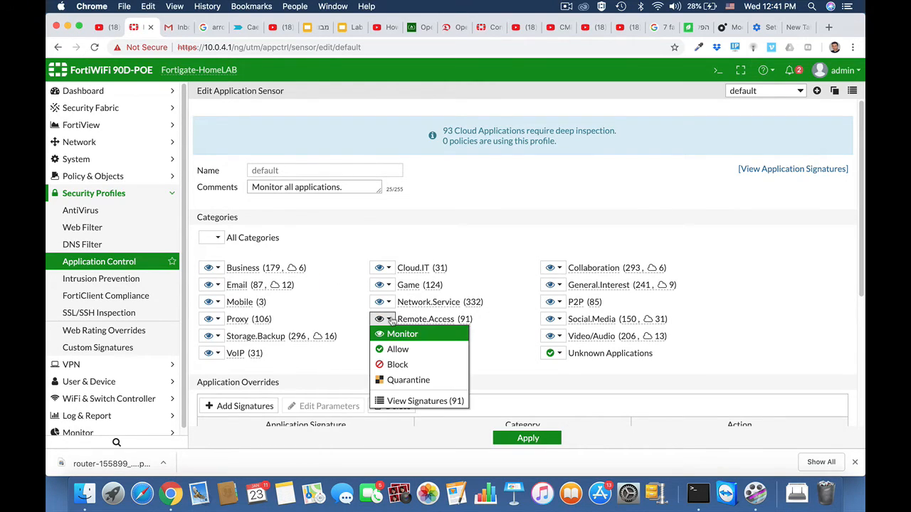
left_click(500, 258)
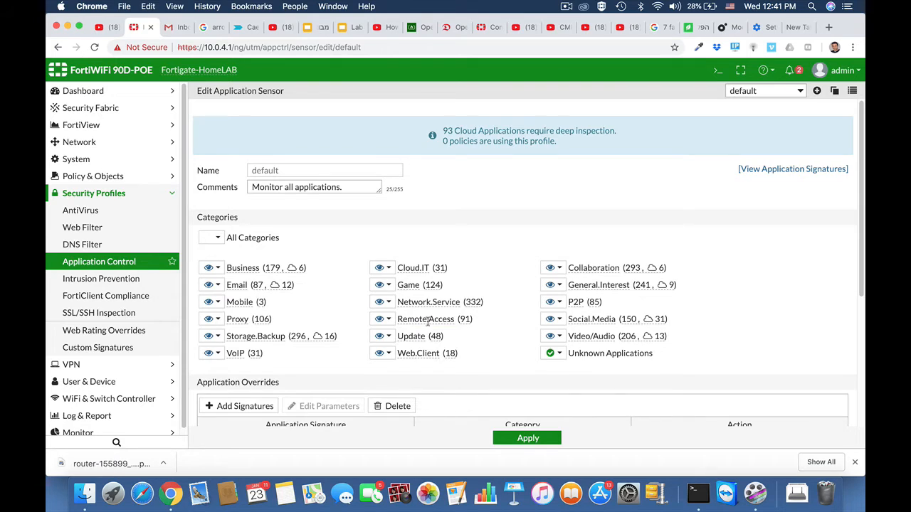
scroll(428, 322, "down", 3)
left_click(235, 315)
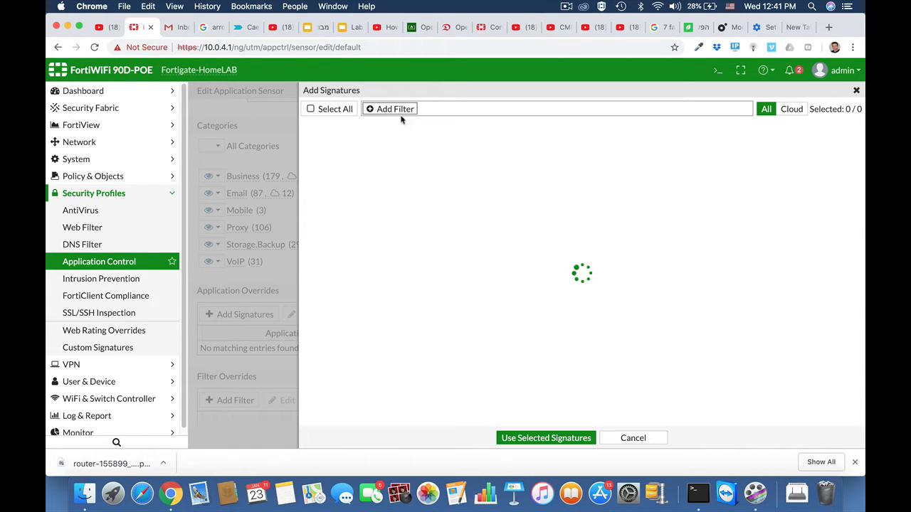
left_click(393, 110)
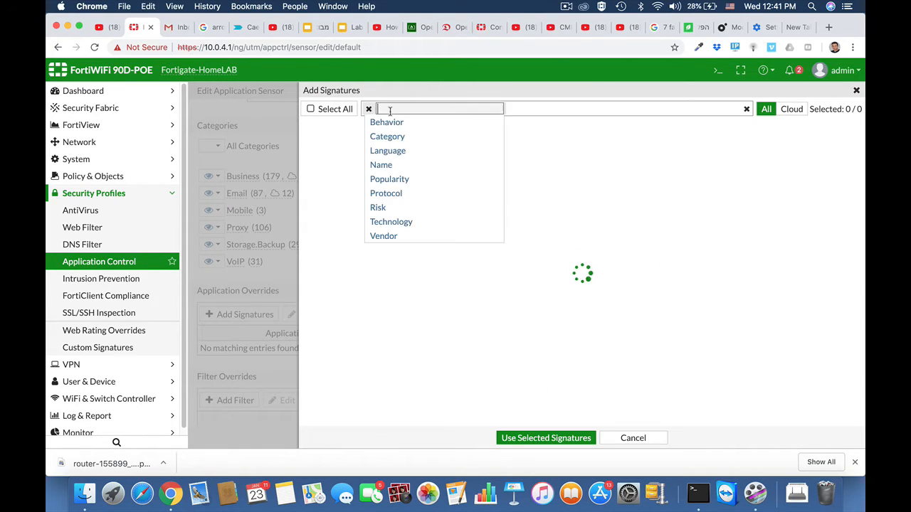
left_click(382, 165)
type("team")
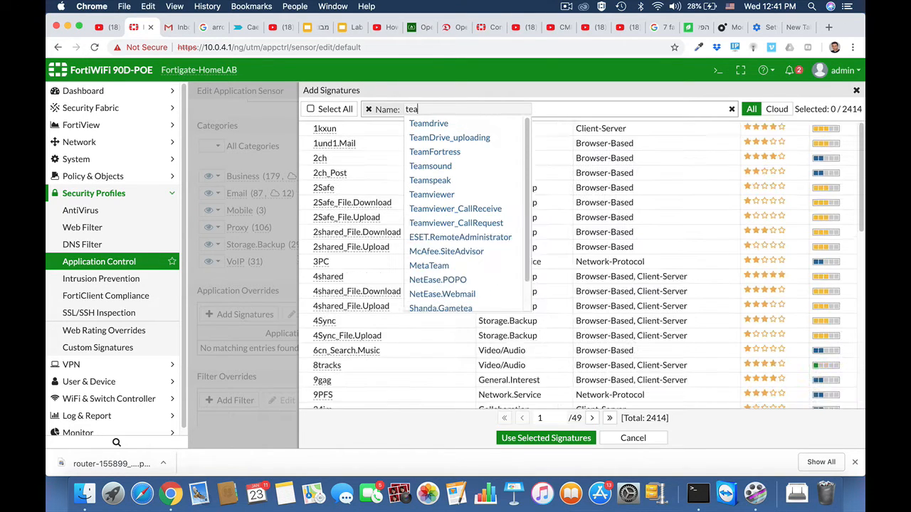
left_click(424, 193)
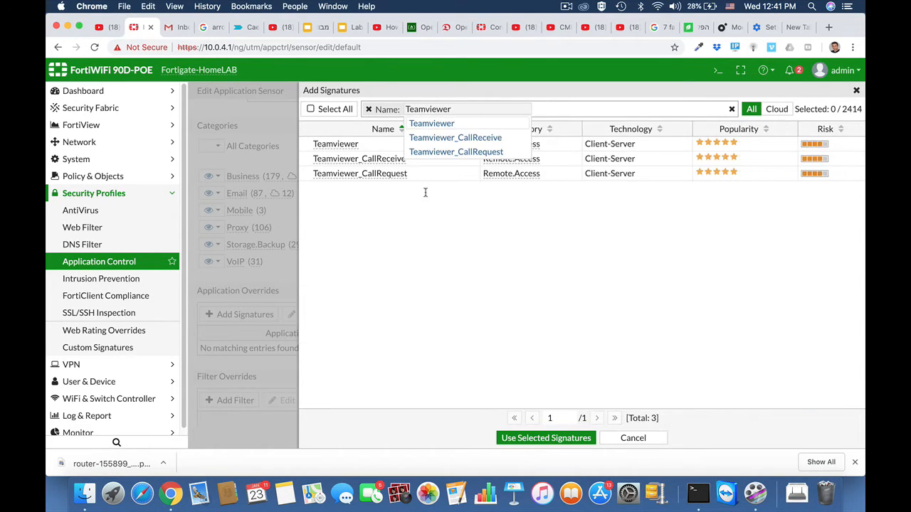
left_click(349, 145)
left_click(350, 174, "shift")
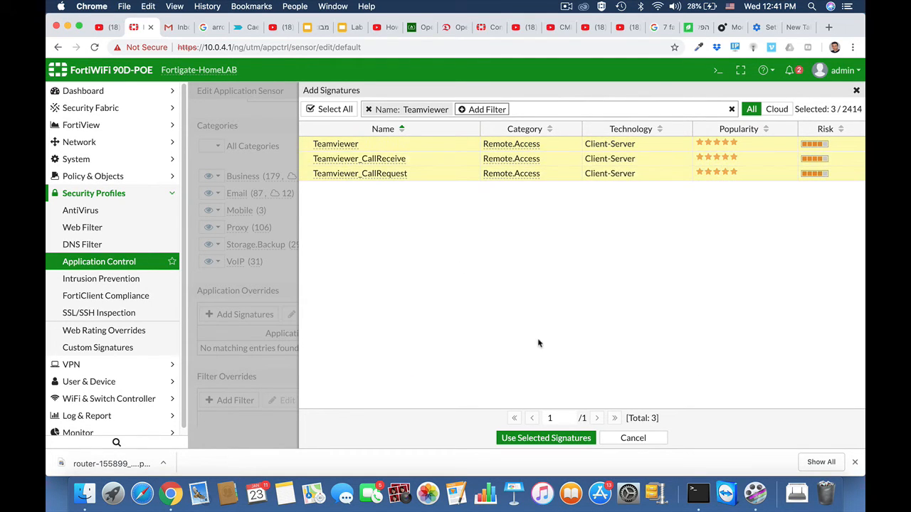
left_click(532, 438)
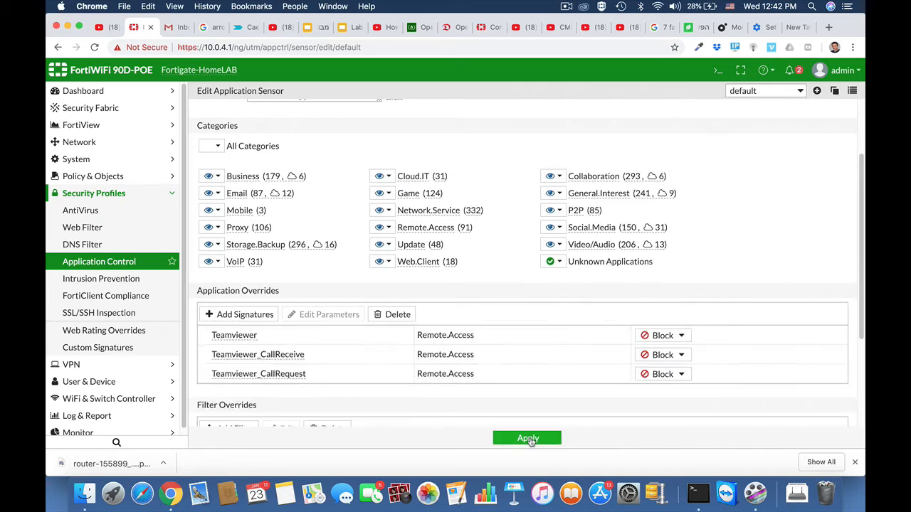
Keep the Teamviewer overrides set to Block and apply the application sensor changes
scroll(491, 302, "down", 3)
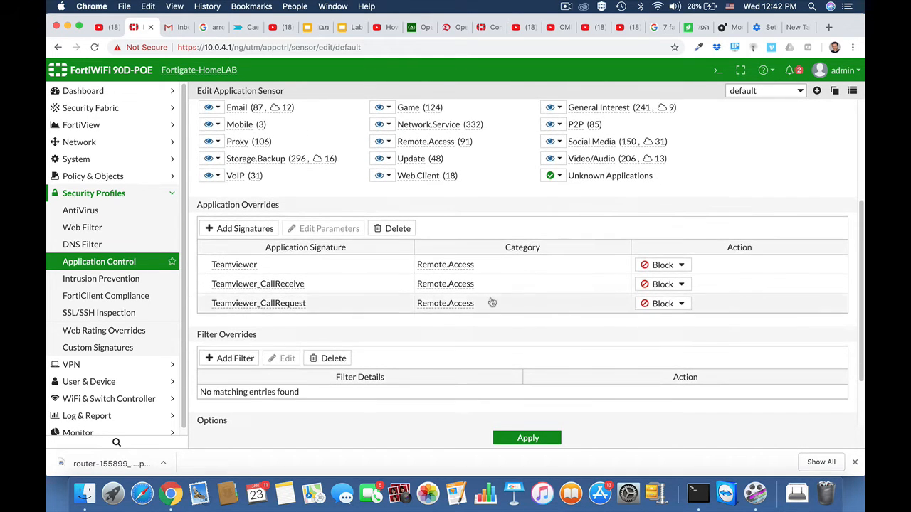
left_click(679, 265)
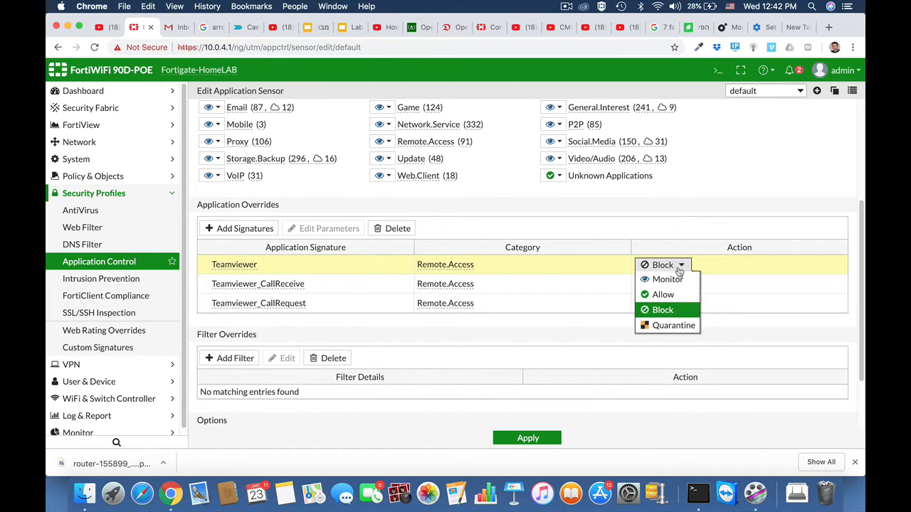
left_click(662, 309)
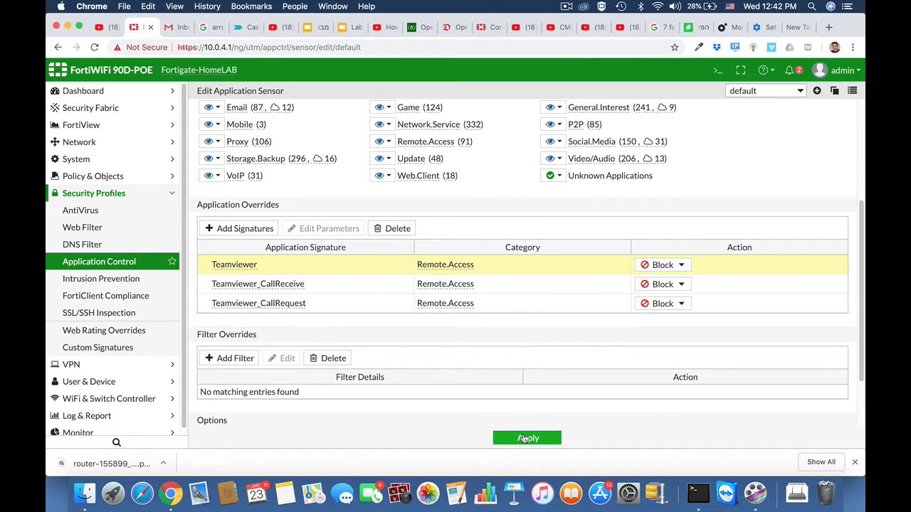
left_click(525, 439)
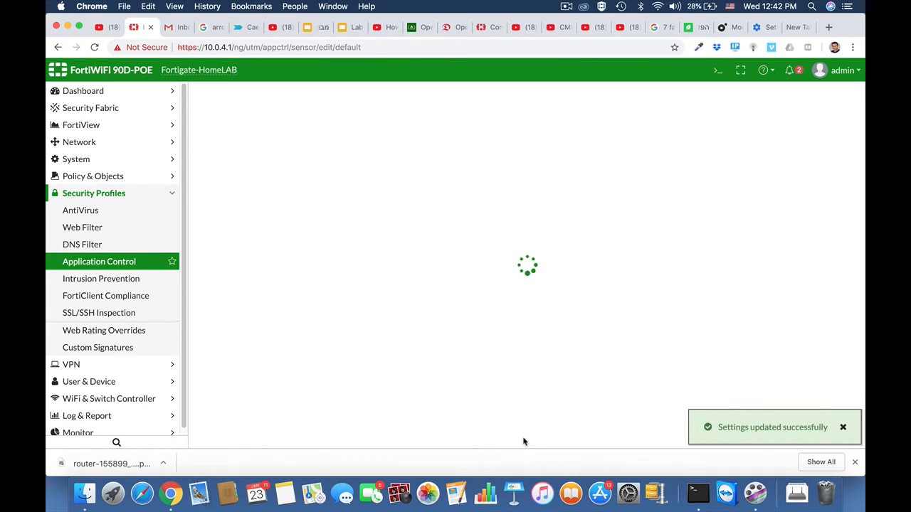
left_click(118, 177)
Enable Application Control with the BLOCKYTEAMV profile on the ruckus2wan policy, then bring up Twitter in Chrome
left_click(100, 194)
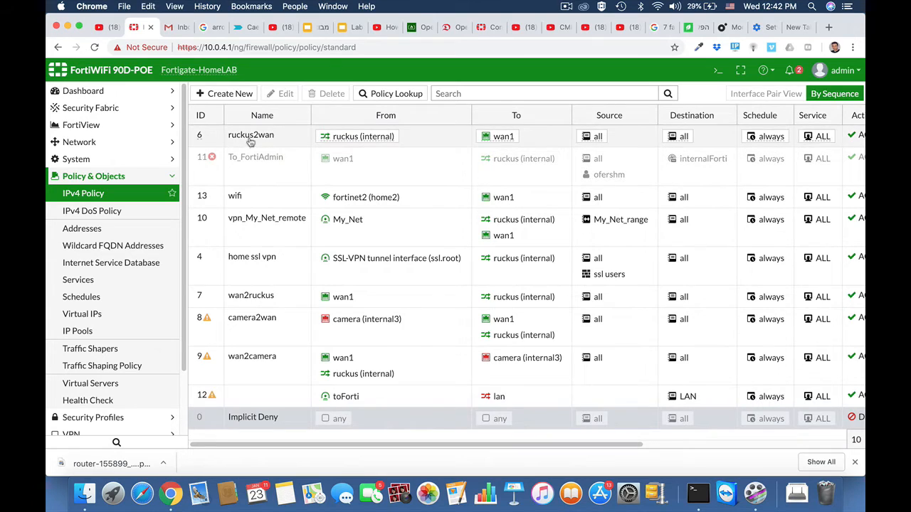
left_click(250, 142)
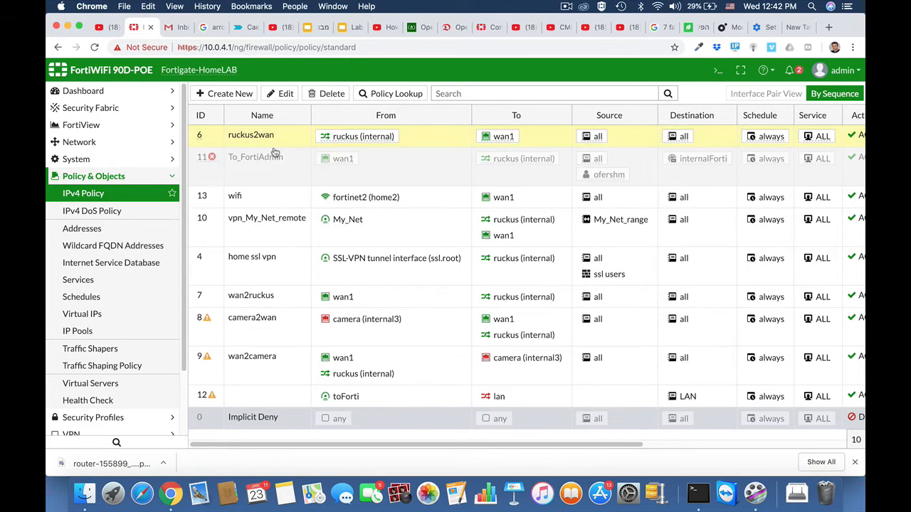
left_click(289, 97)
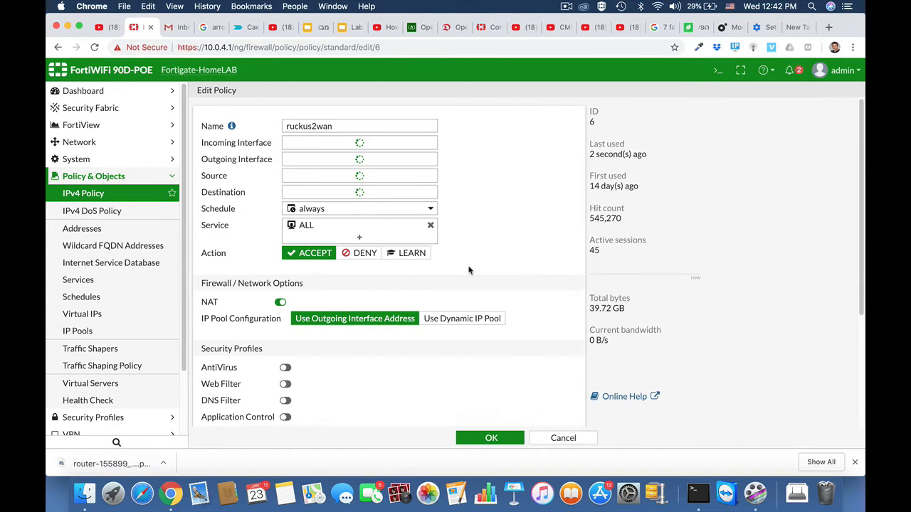
scroll(469, 270, "down", 5)
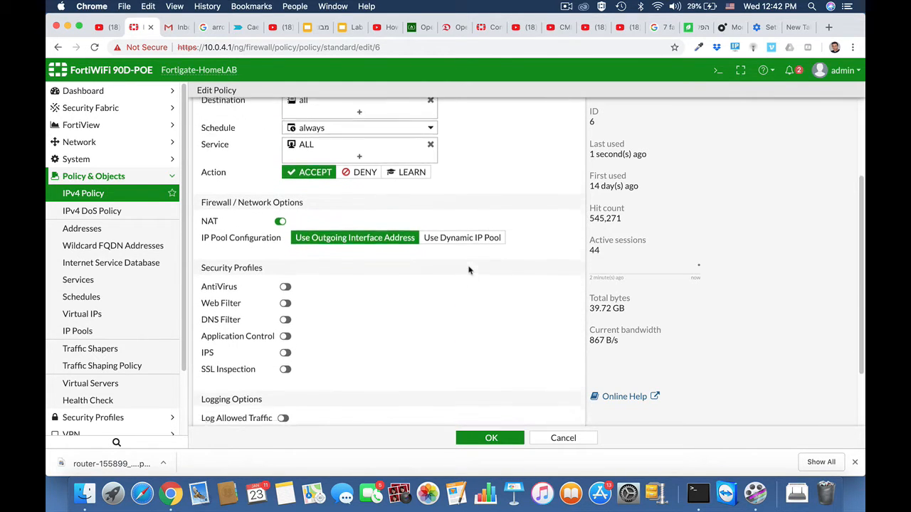
scroll(469, 270, "down", 2)
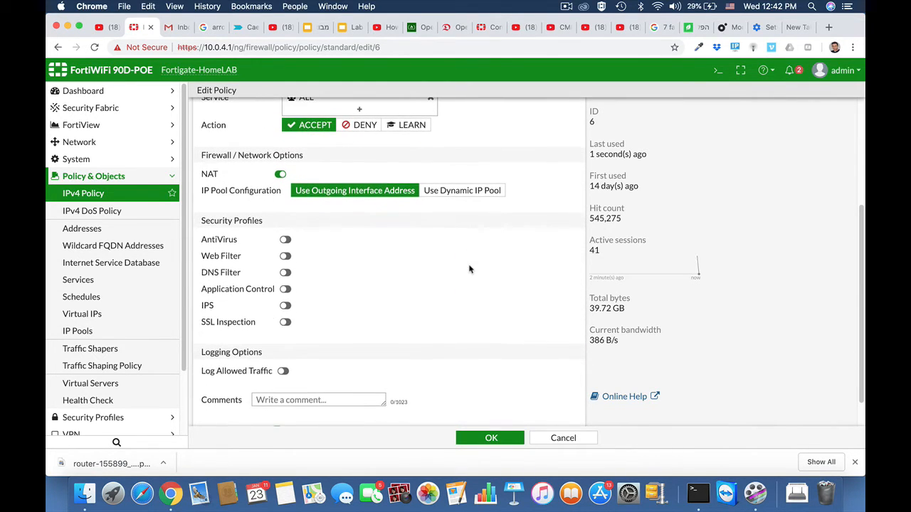
left_click(285, 288)
left_click(340, 289)
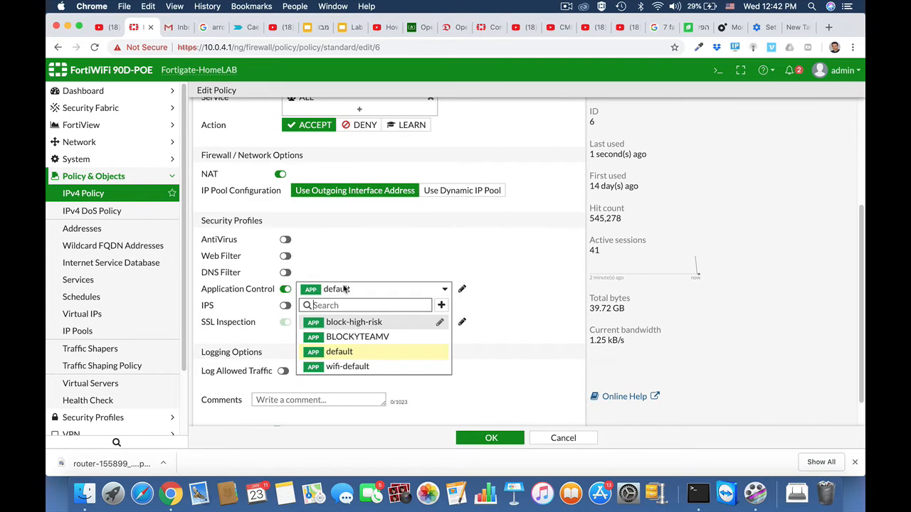
left_click(347, 336)
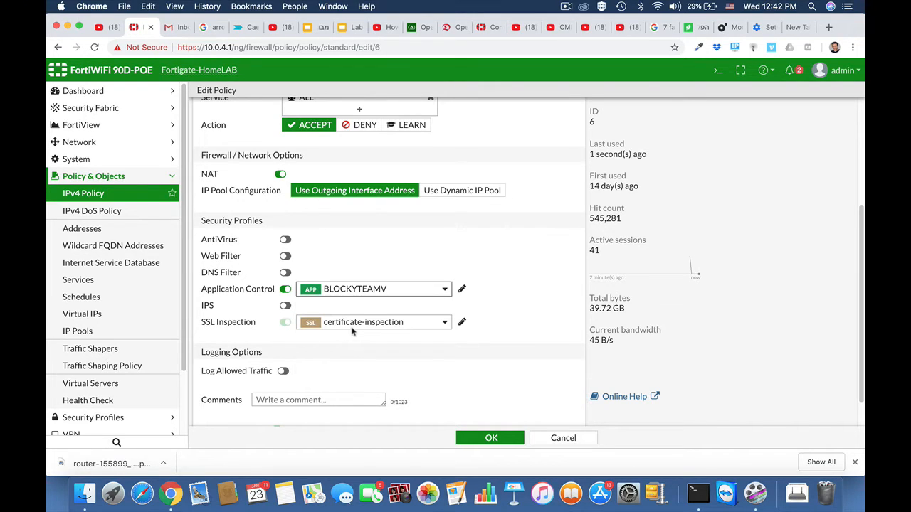
left_click(489, 439)
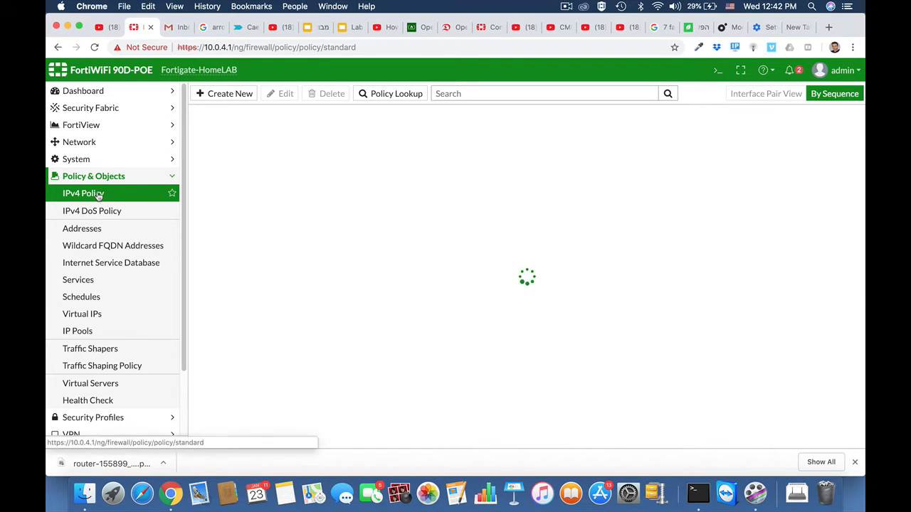
left_click(566, 7)
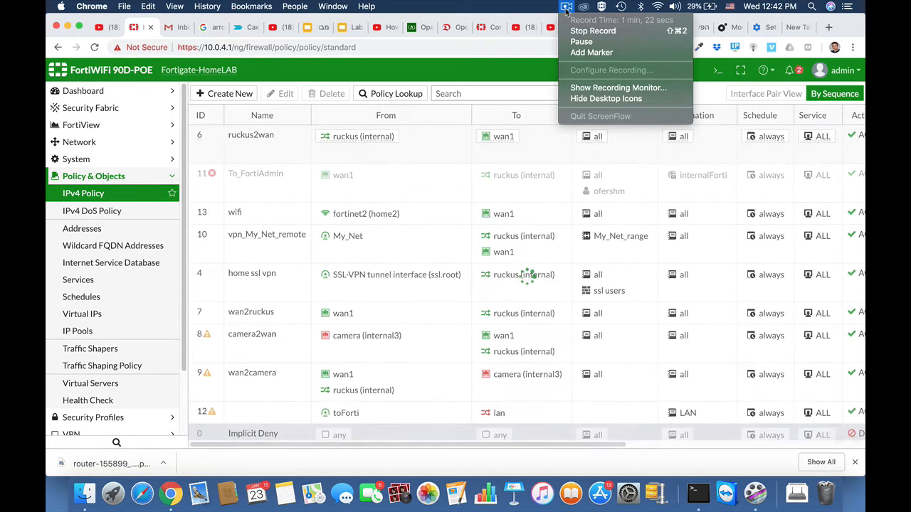
left_click(591, 31)
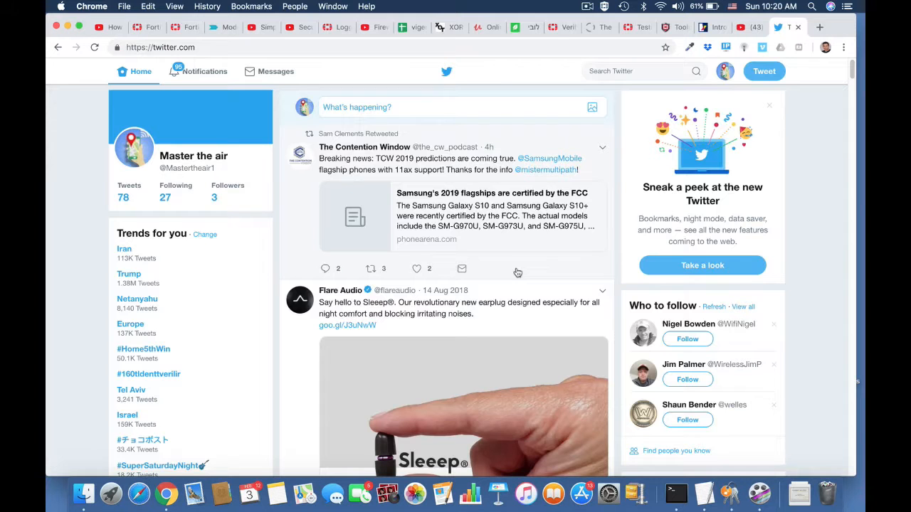
Scroll through the Twitter home feed, then return to FortiGate's System Settings page
scroll(457, 311, "down", 5)
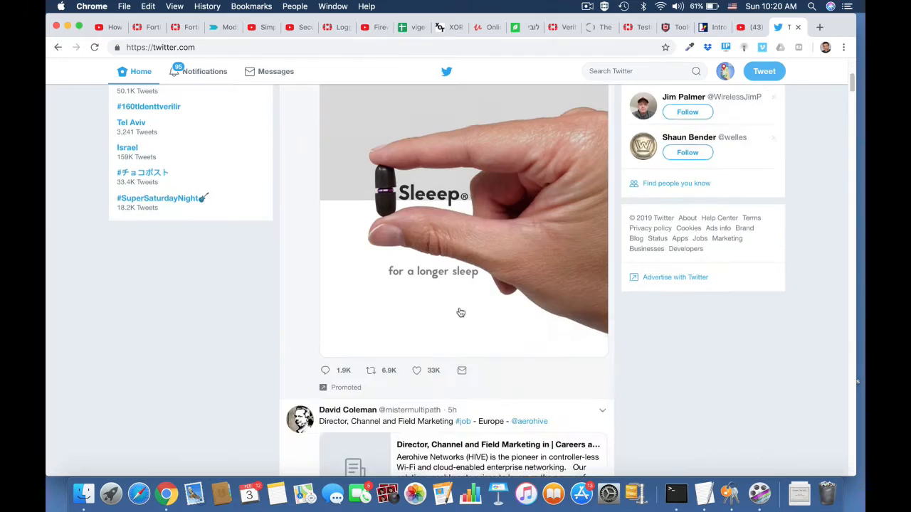
scroll(461, 313, "down", 15)
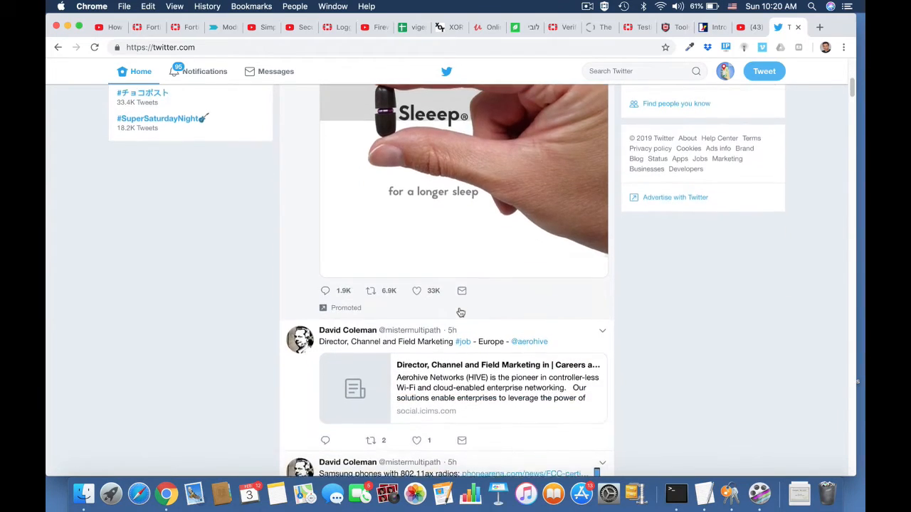
scroll(461, 304, "up", 15)
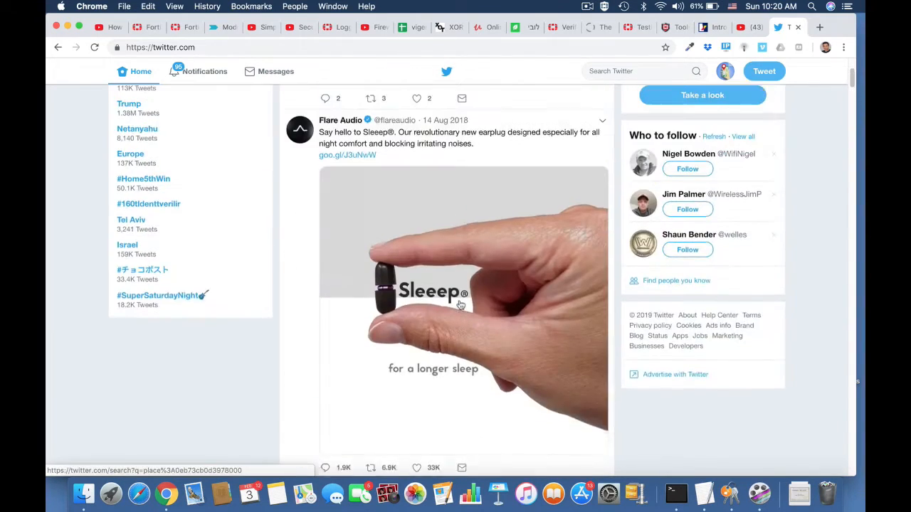
left_click(148, 27)
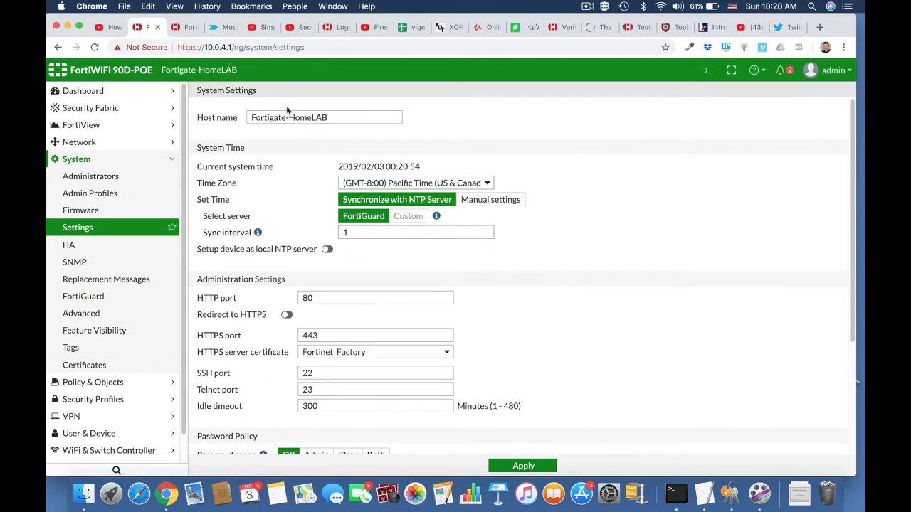
Set NGFW mode to Policy-based with certificate-inspection SSL/SSH inspection, apply, and expand Policy & Objects
left_click(101, 162)
left_click(68, 158)
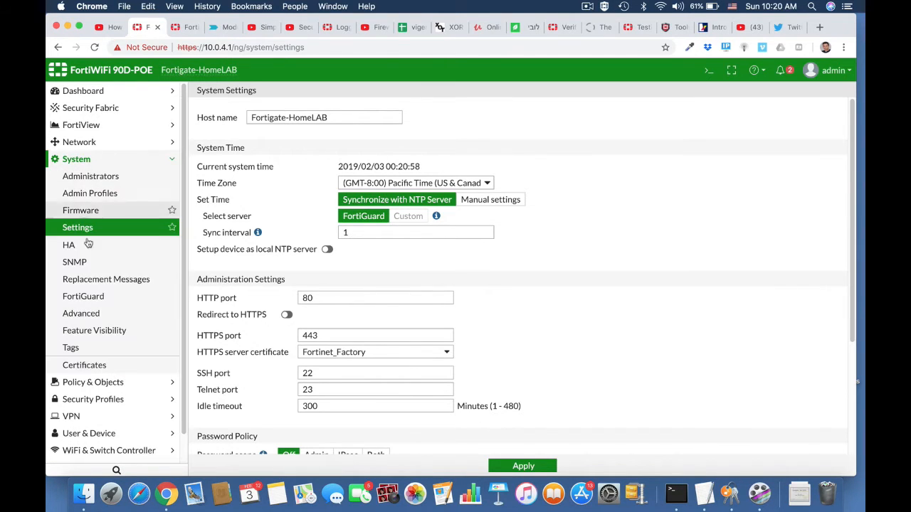
scroll(434, 360, "down", 5)
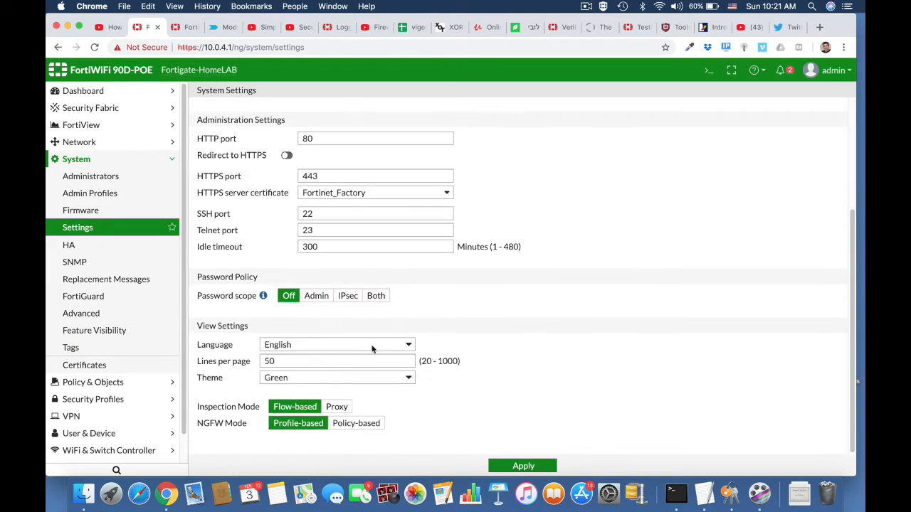
left_click(360, 427)
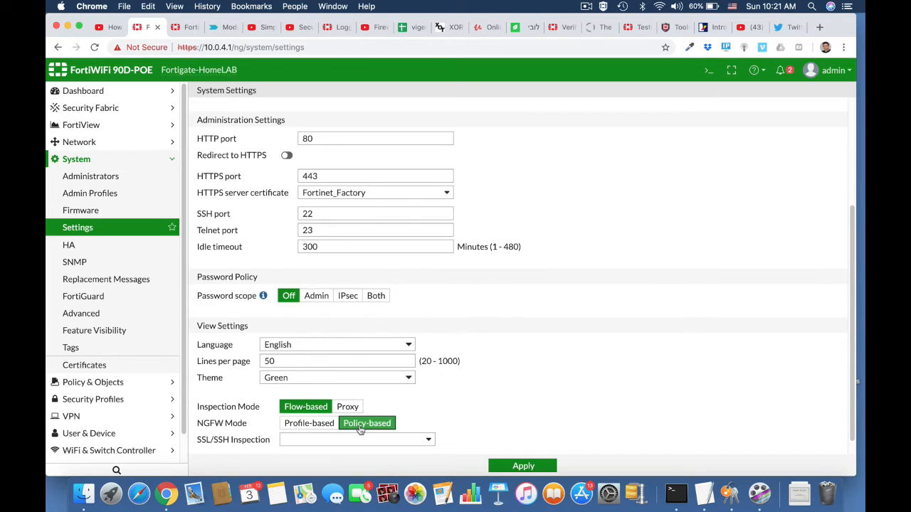
right_click(429, 443)
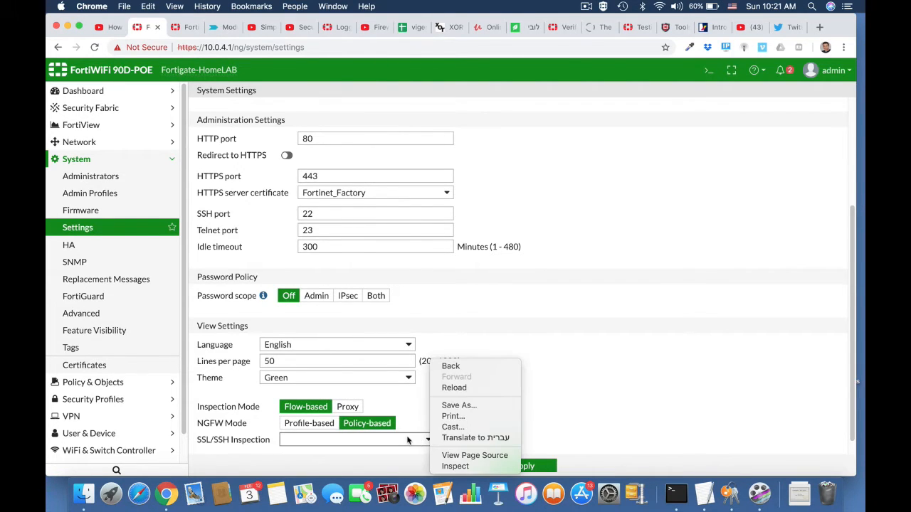
left_click(408, 440)
left_click(409, 440)
left_click(388, 446)
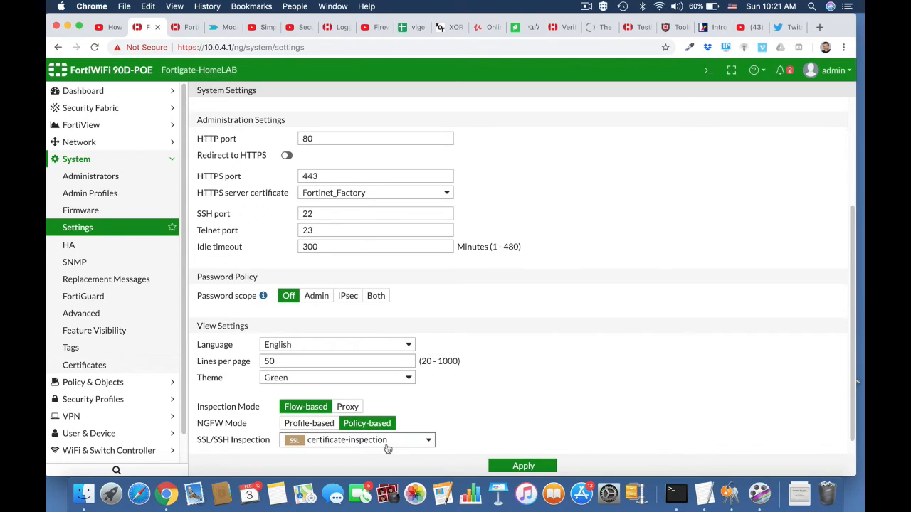
scroll(548, 415, "down", 1)
left_click(523, 465)
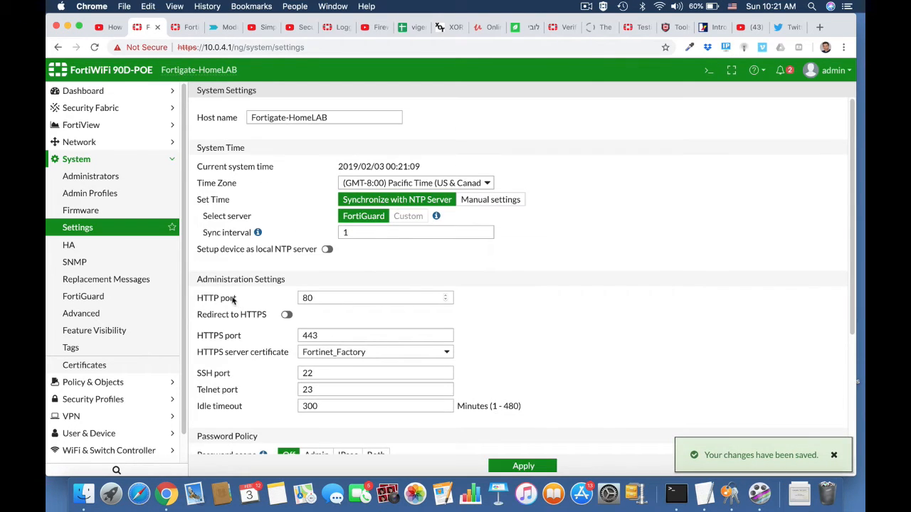
left_click(86, 144)
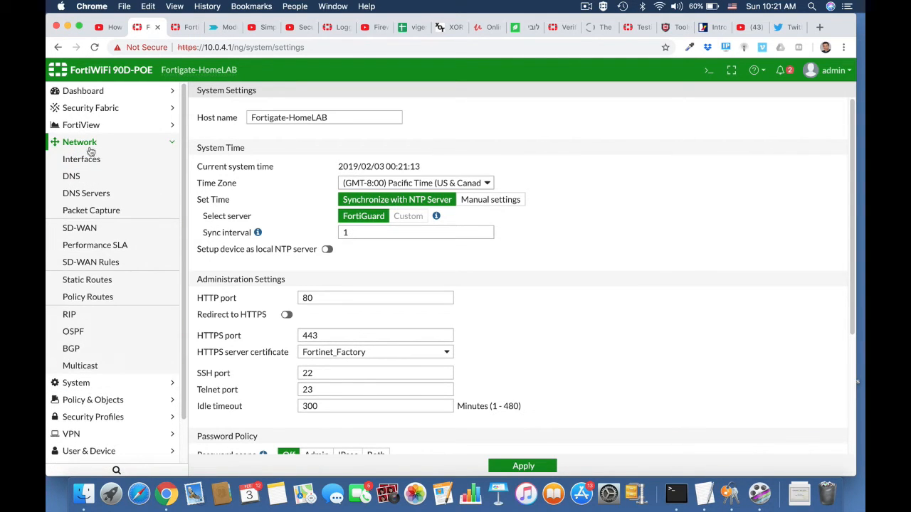
left_click(92, 400)
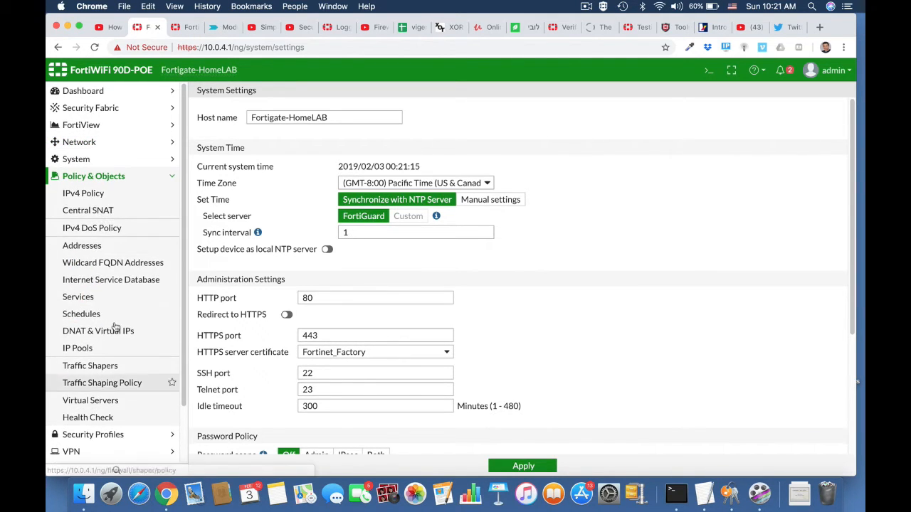
Create a Central SNAT policy from LAN (internal) to wan1 with source and destination all
left_click(96, 212)
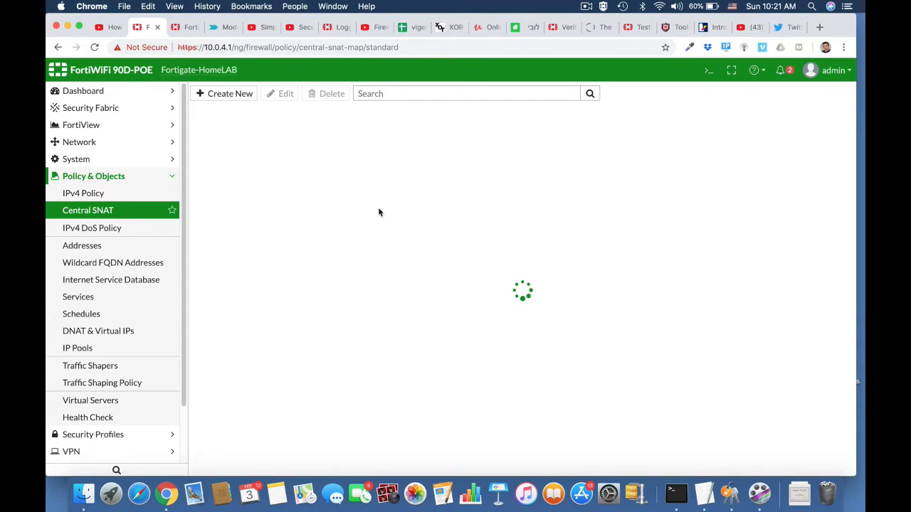
left_click(245, 93)
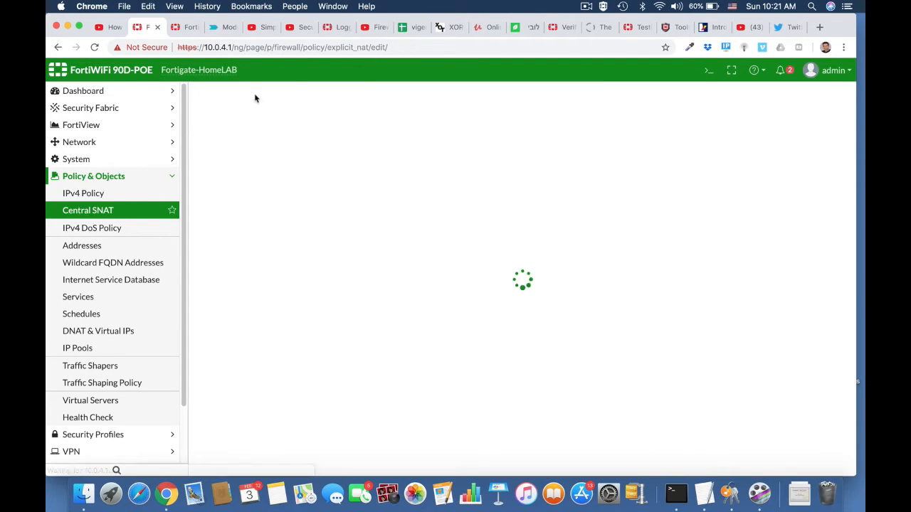
left_click(377, 119)
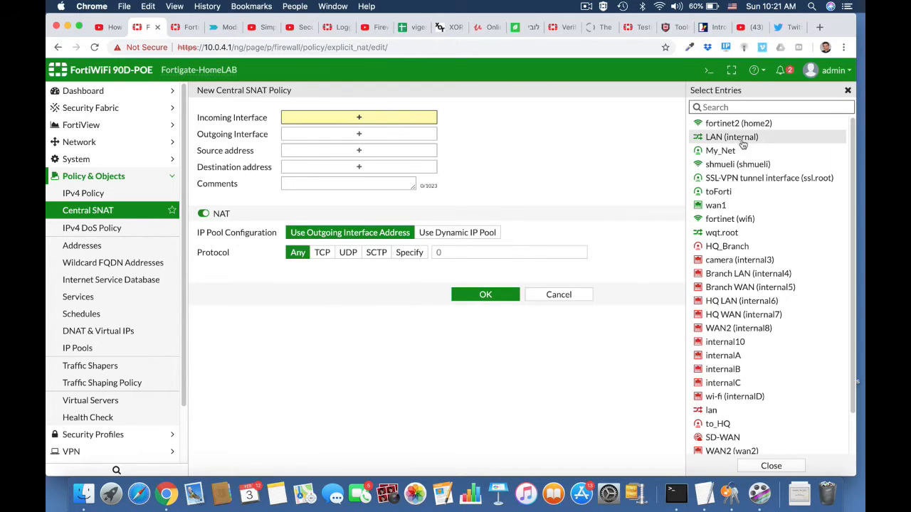
left_click(742, 138)
left_click(432, 148)
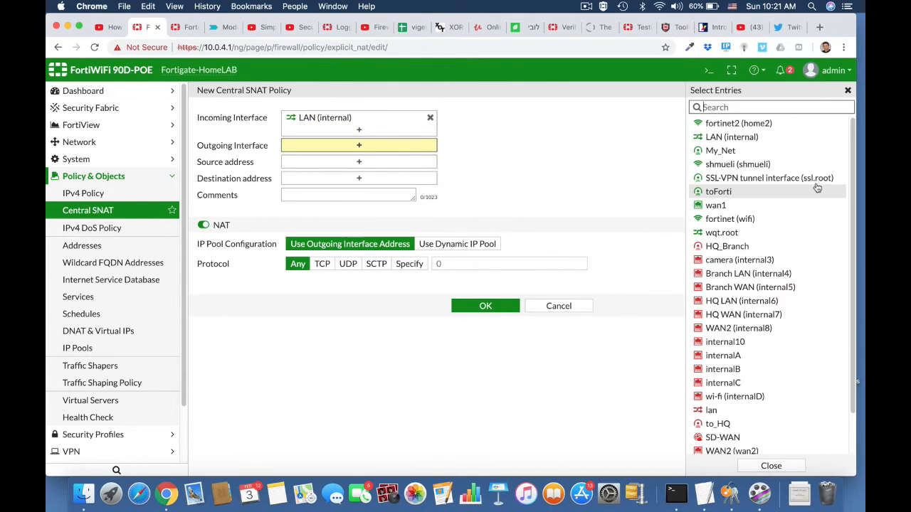
left_click(733, 207)
left_click(376, 173)
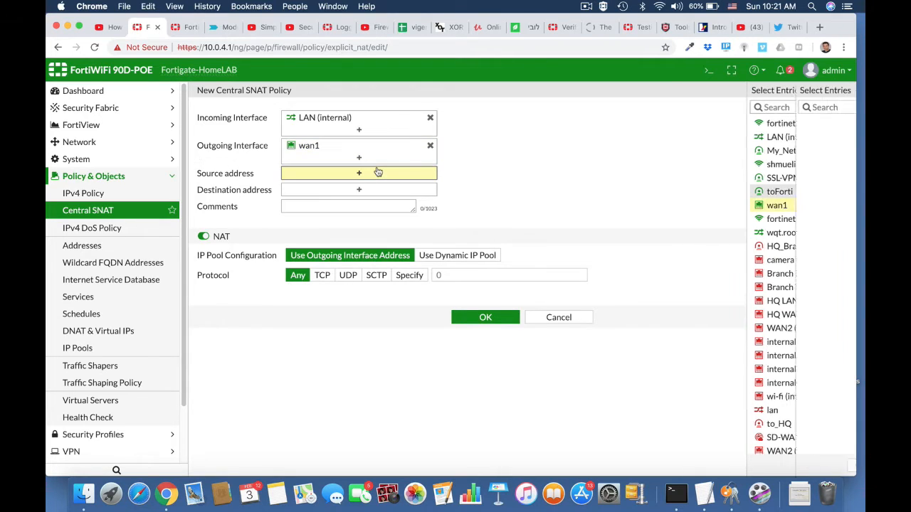
left_click(715, 142)
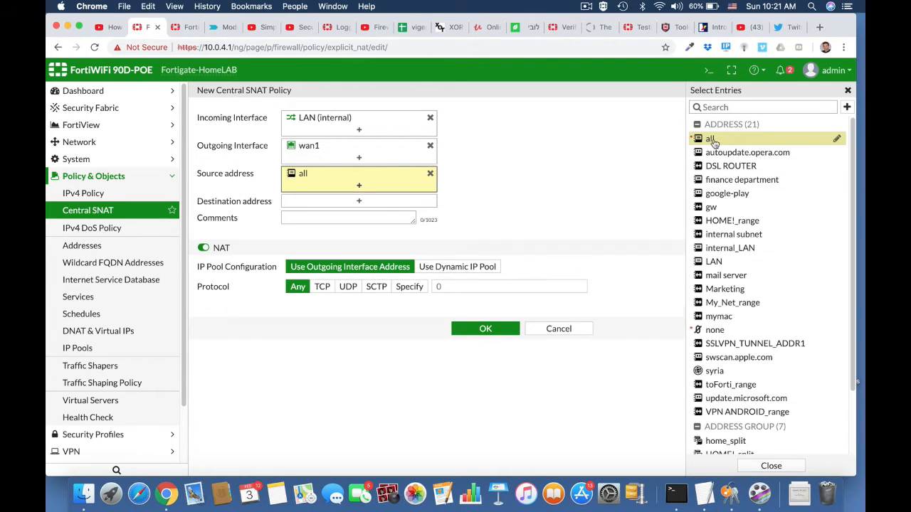
left_click(386, 201)
left_click(710, 140)
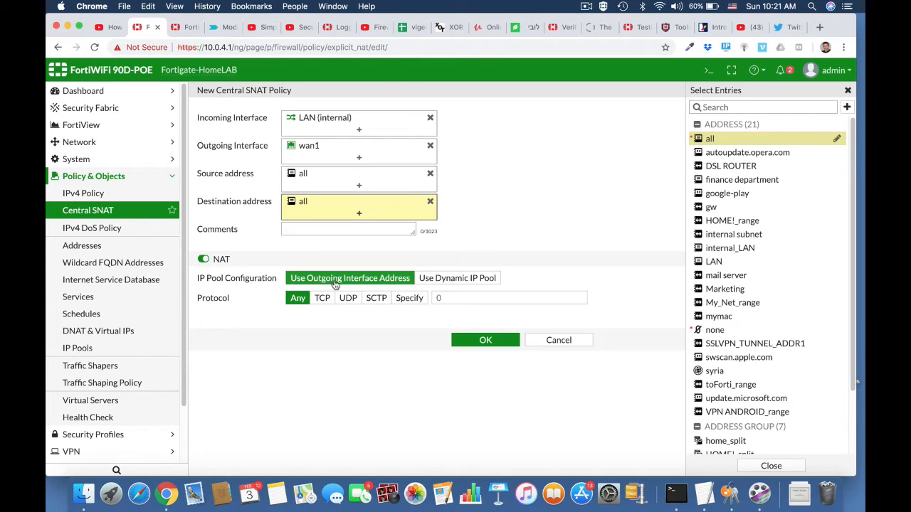
left_click(490, 345)
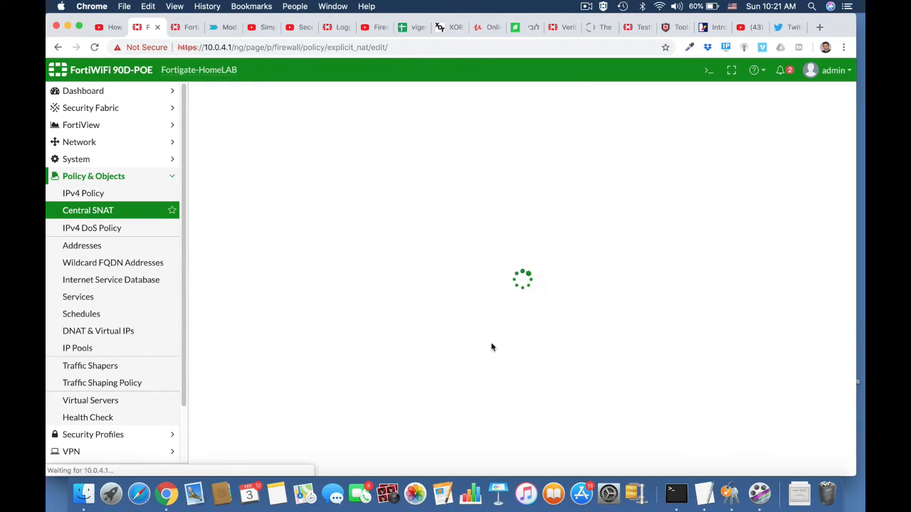
Start a new IPv4 policy Block_Twitter from LAN (internal) to wan1, source/destination all, service ALL
left_click(129, 194)
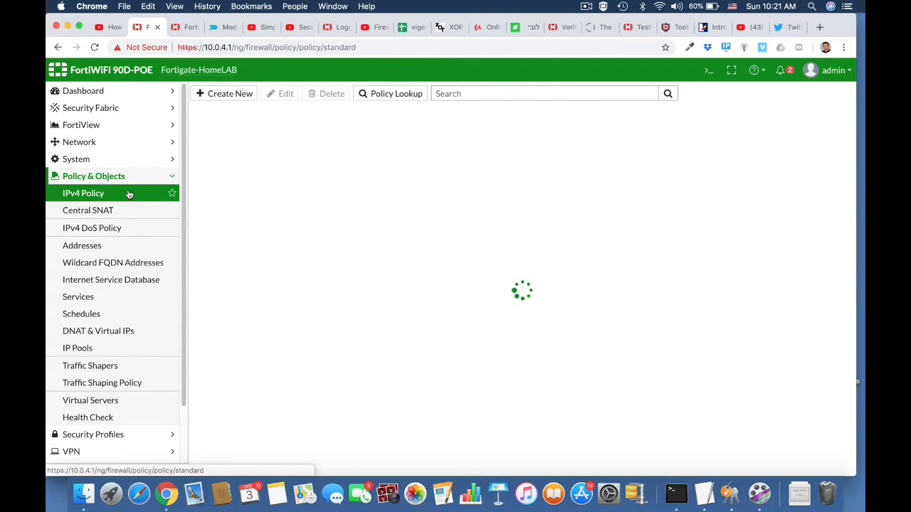
left_click(244, 97)
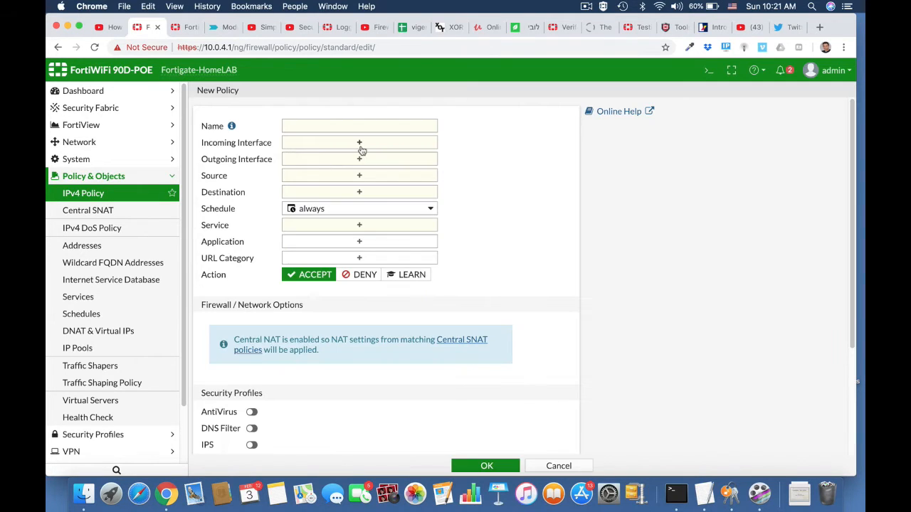
left_click(339, 126)
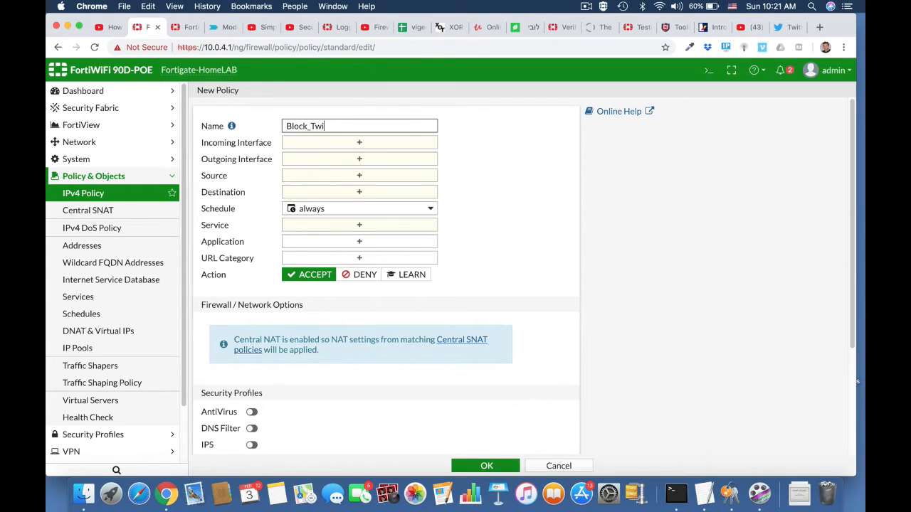
left_click(365, 142)
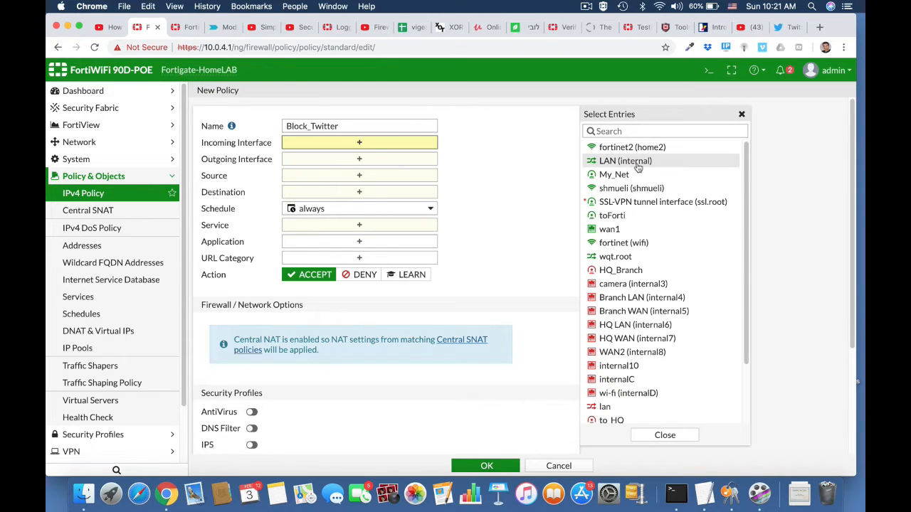
left_click(657, 160)
left_click(410, 175)
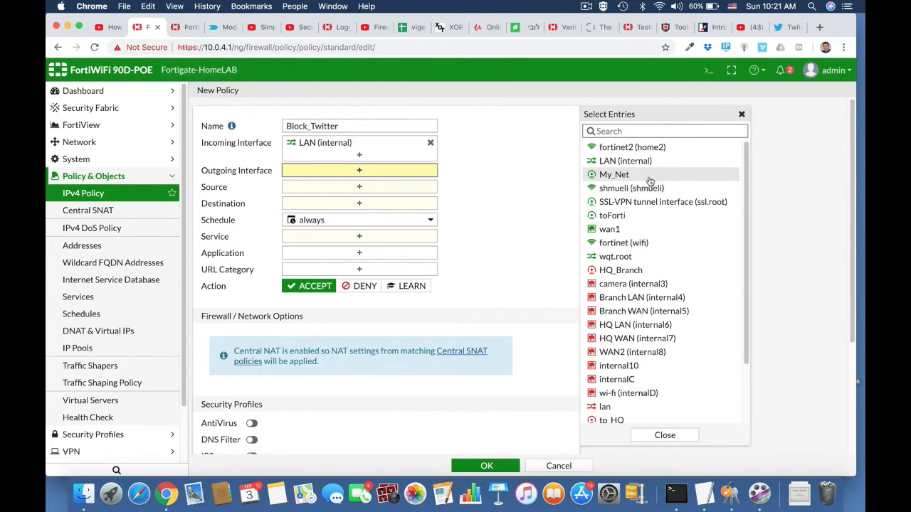
left_click(626, 231)
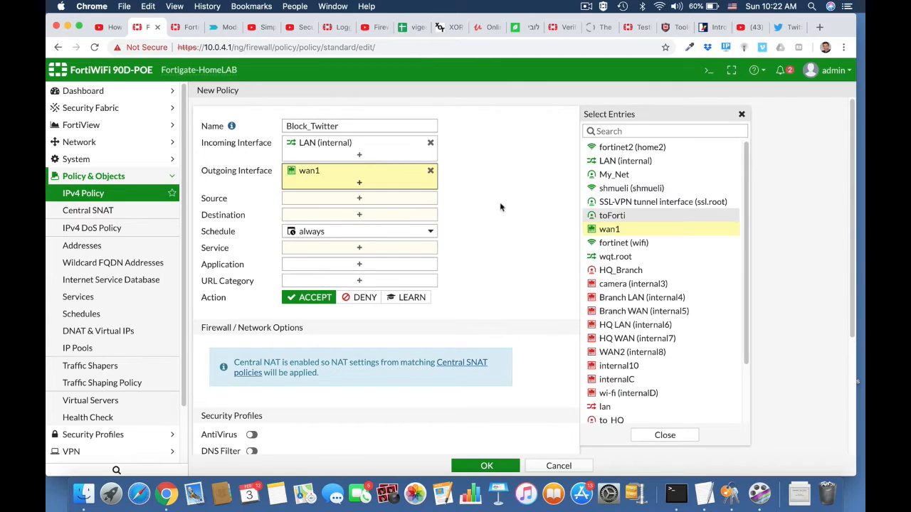
left_click(423, 204)
left_click(604, 179)
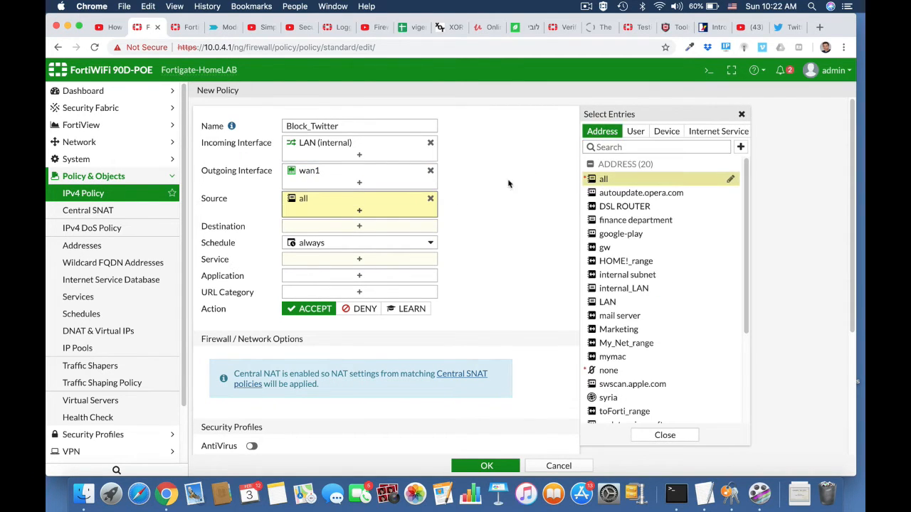
left_click(358, 226)
left_click(602, 178)
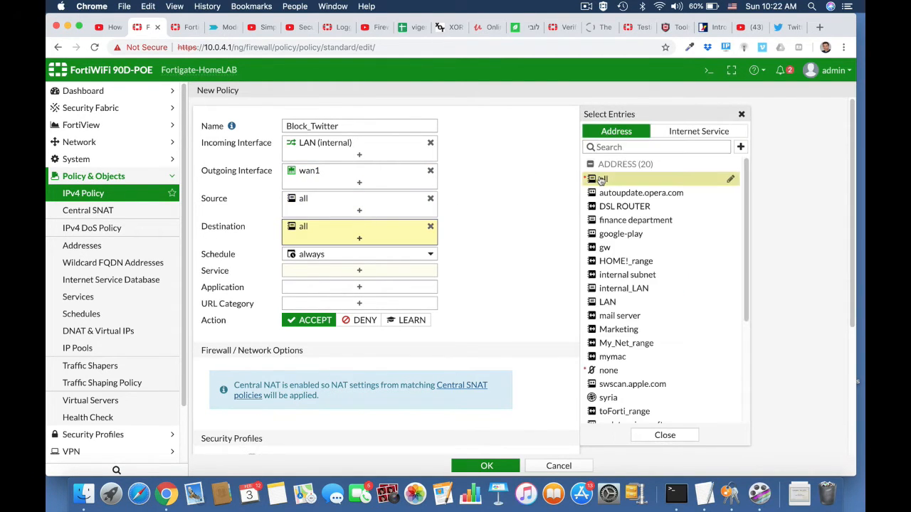
left_click(365, 274)
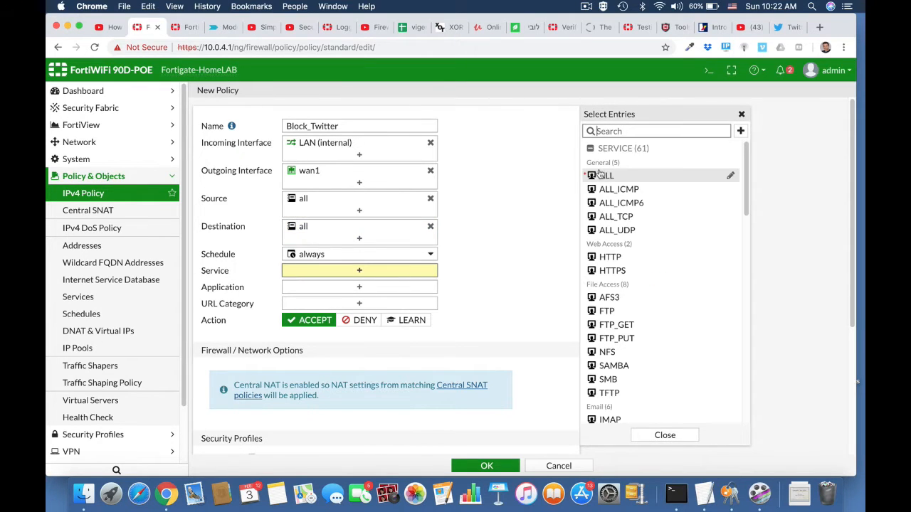
left_click(601, 175)
Match Twitter, Twitter_Login and Twitter_Post, set action DENY, log violation traffic, and save the policy
left_click(359, 297)
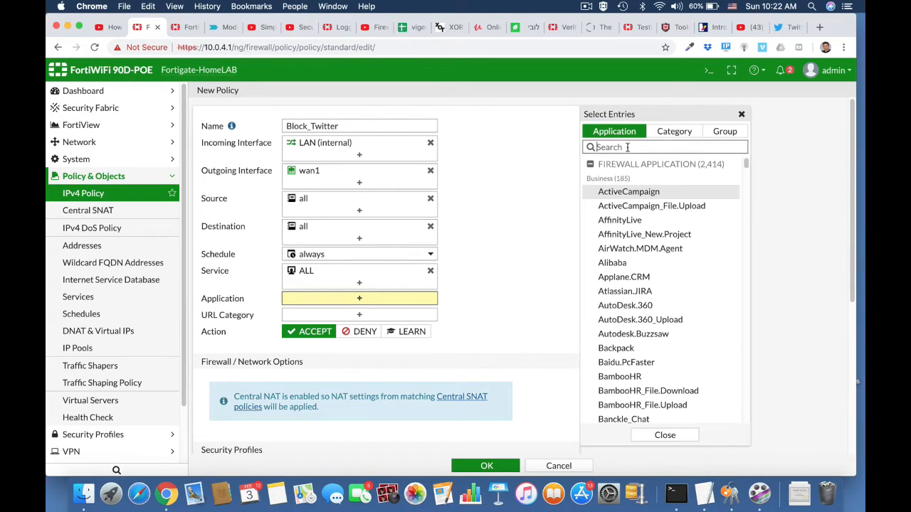
type("twitter")
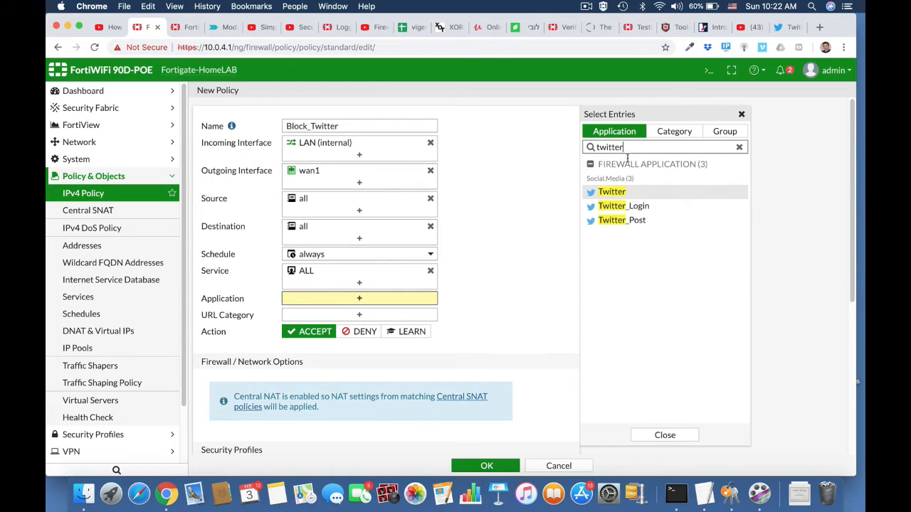
left_click(620, 195)
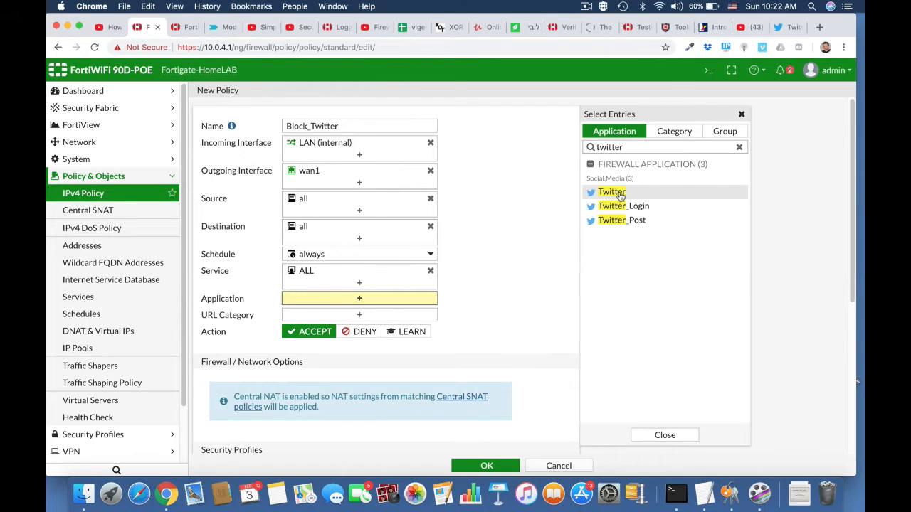
left_click(621, 207)
left_click(618, 220)
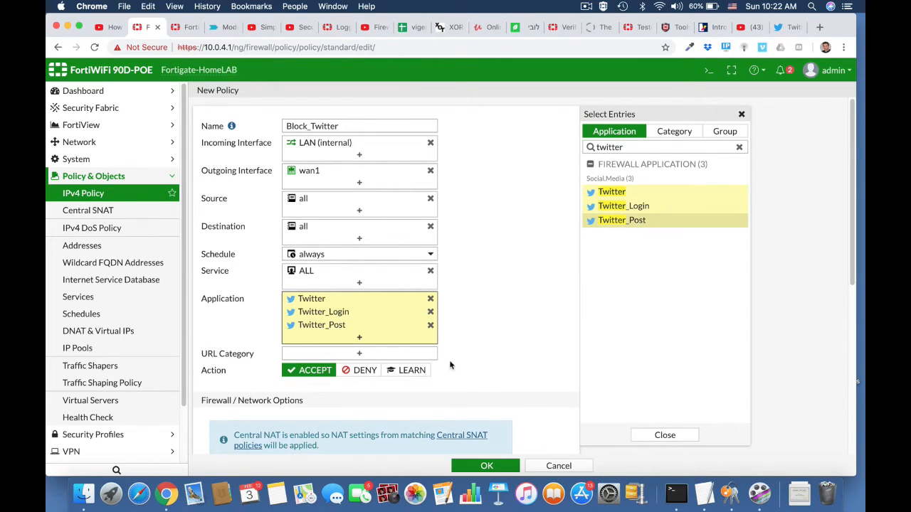
left_click(366, 372)
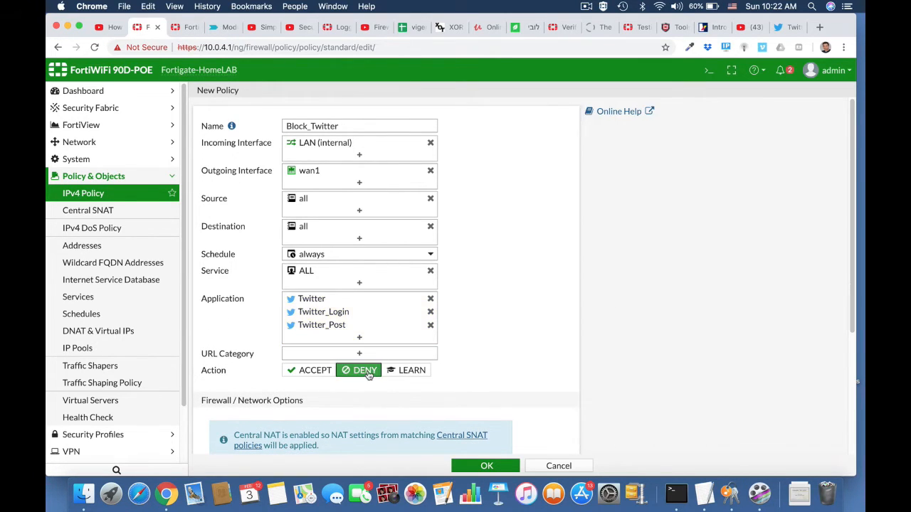
scroll(483, 386, "down", 5)
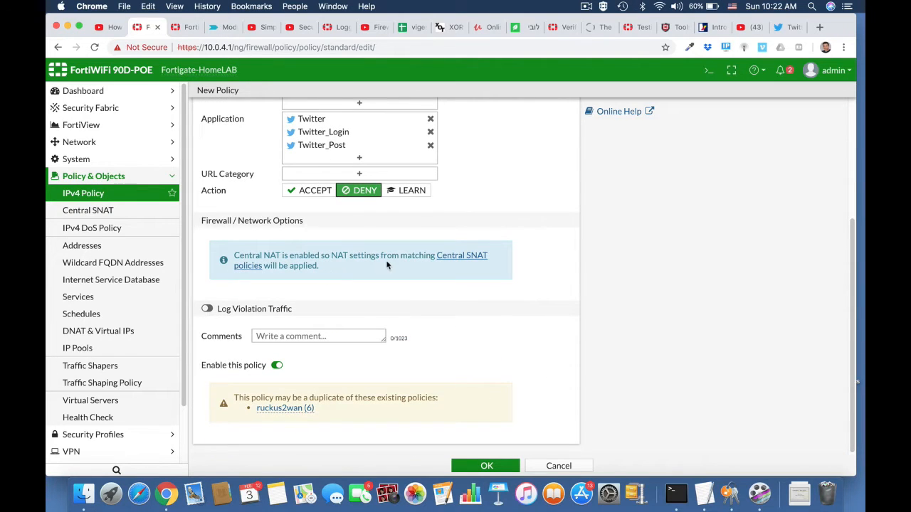
left_click(206, 309)
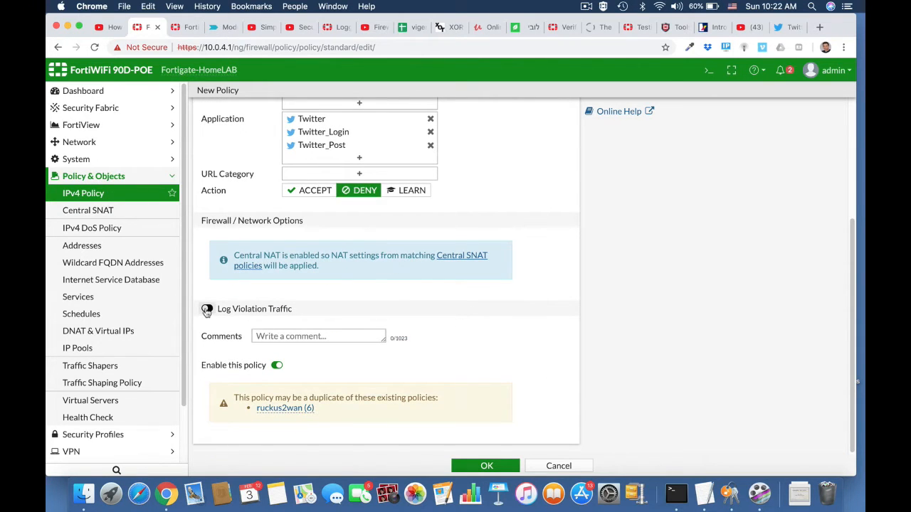
left_click(499, 465)
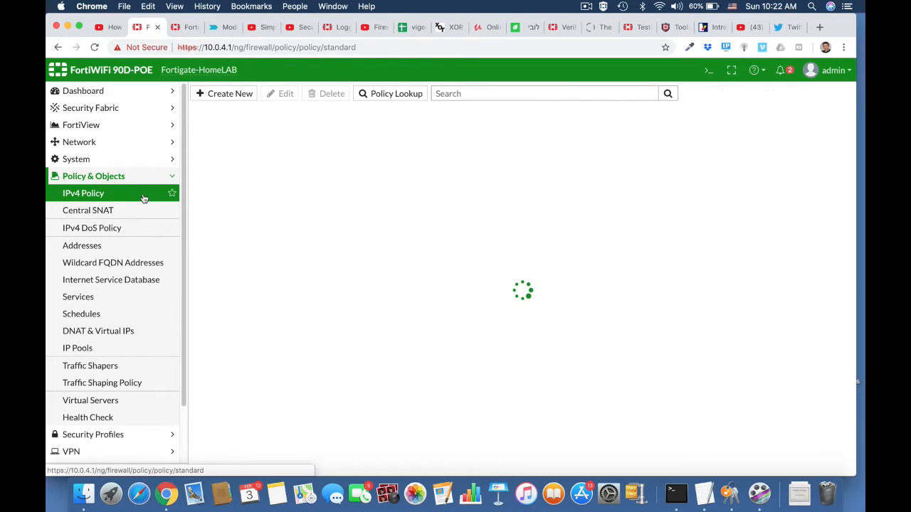
Move Block_Twitter above ruckus2wan to the top of the policy order, then reload the page
scroll(296, 360, "down", 5)
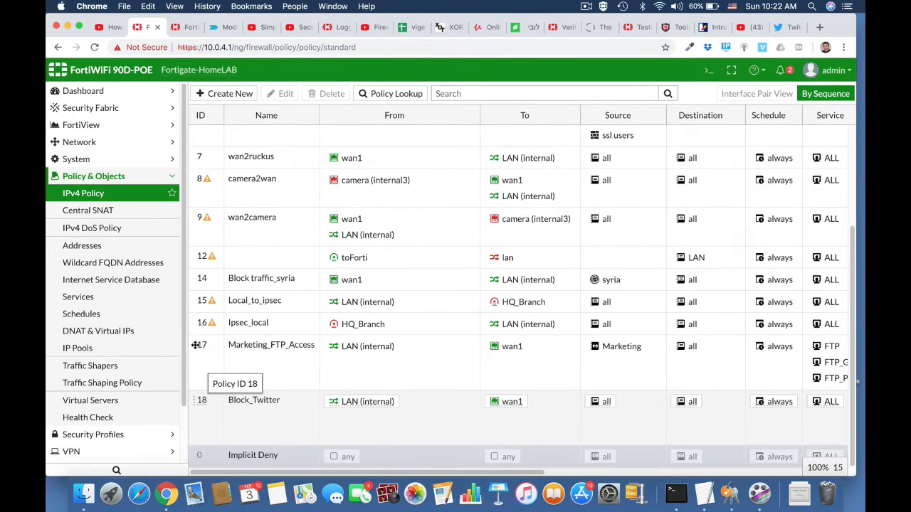
left_click_drag(202, 402, 202, 138)
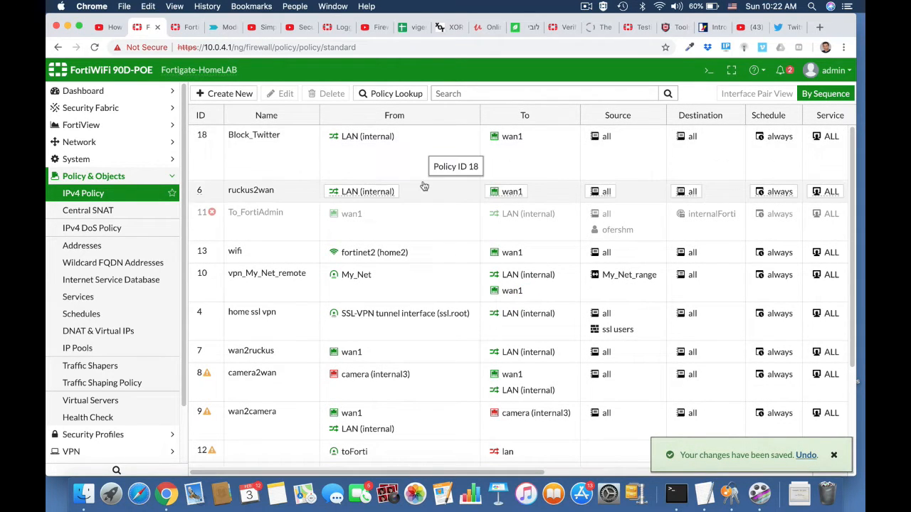
left_click(401, 47)
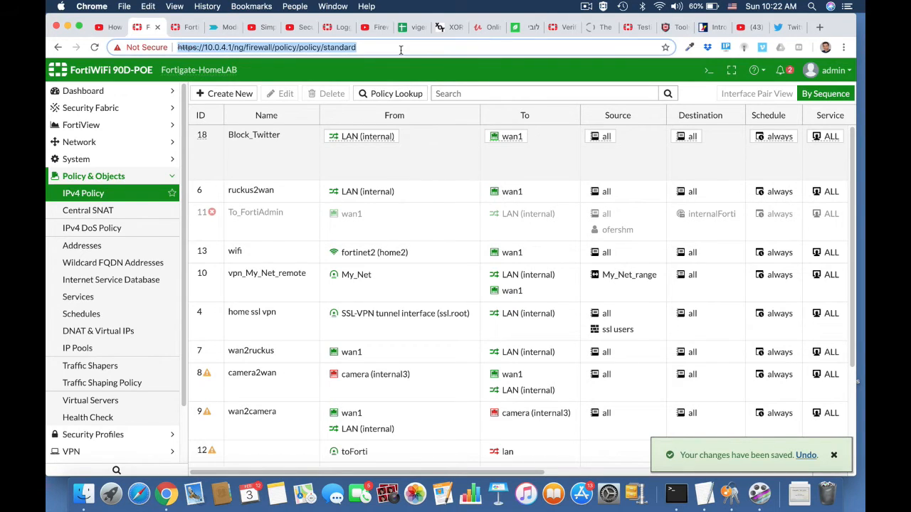
key("Return")
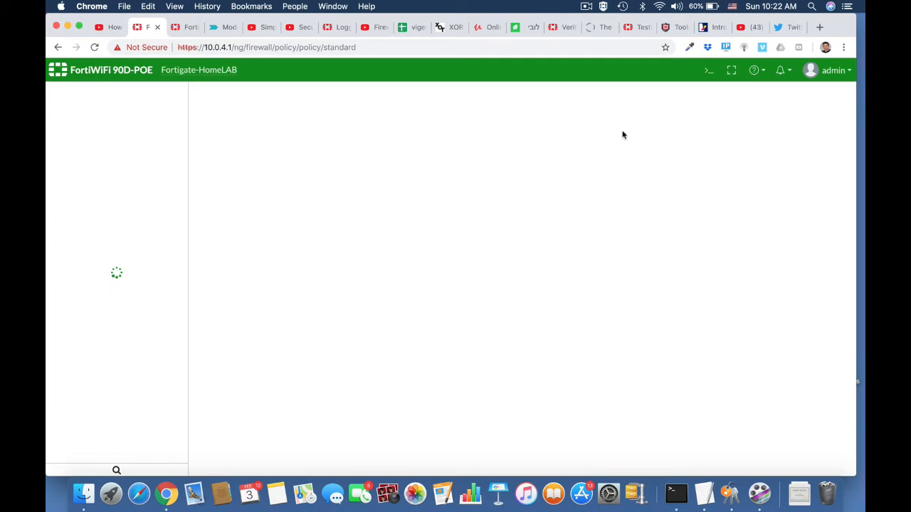
Close the Twitter tab, quit Chrome, and reopen the browser
left_click(791, 28)
left_click(798, 28)
key("super+q")
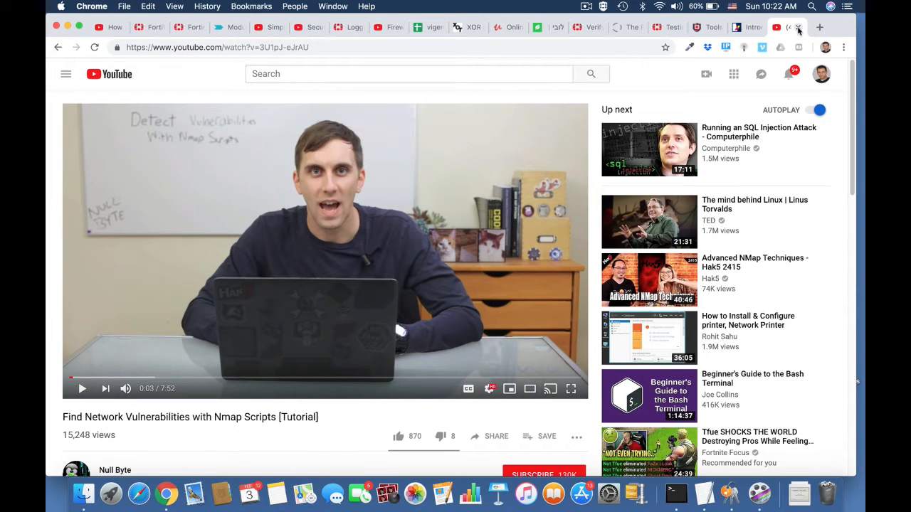
left_click(798, 27)
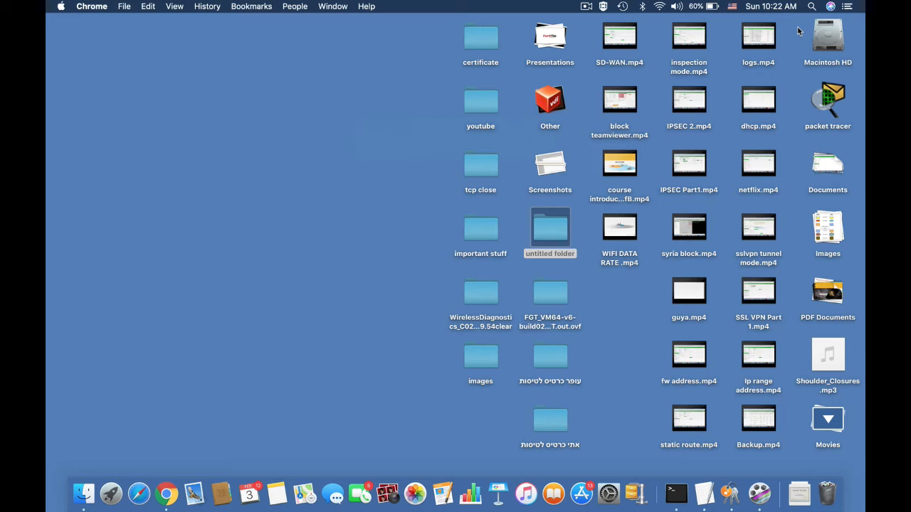
left_click(166, 493)
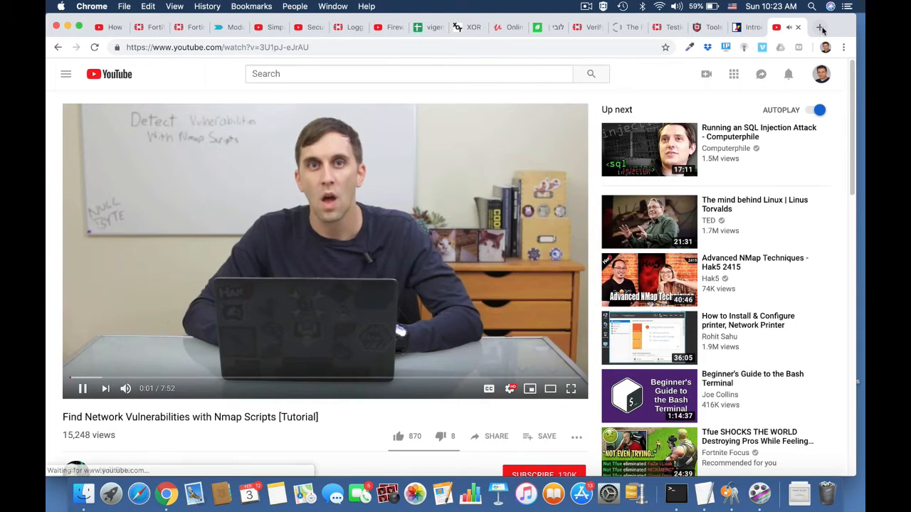
In a new tab, search for twitter and load twitter.com, then return to the FortiGate policy list
key("super+t")
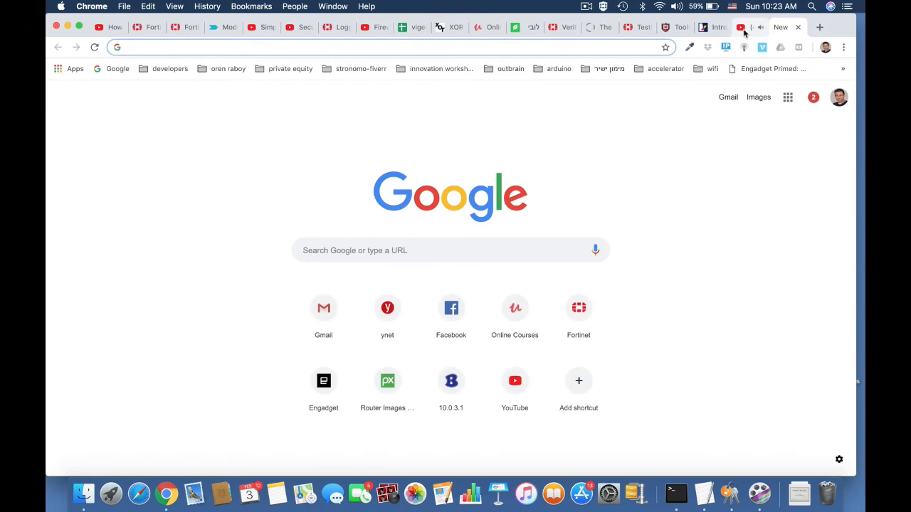
type("twiit")
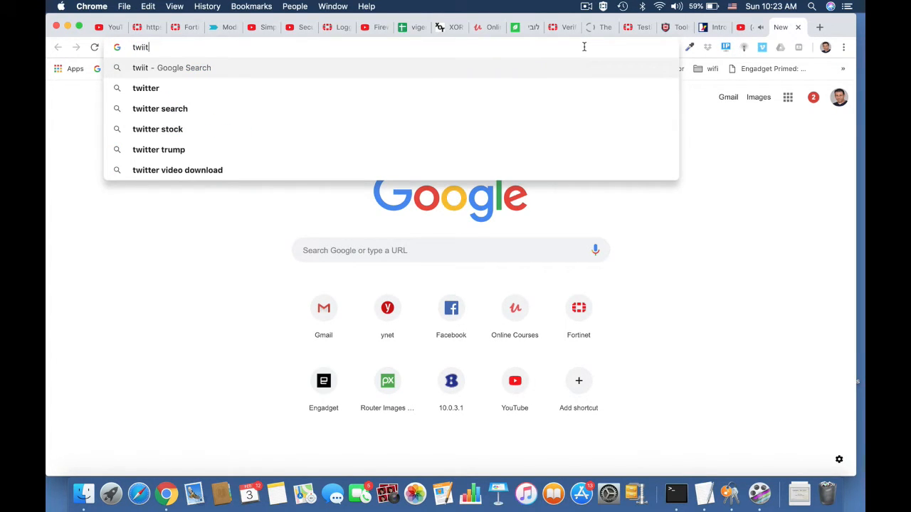
key("Down")
key("Return")
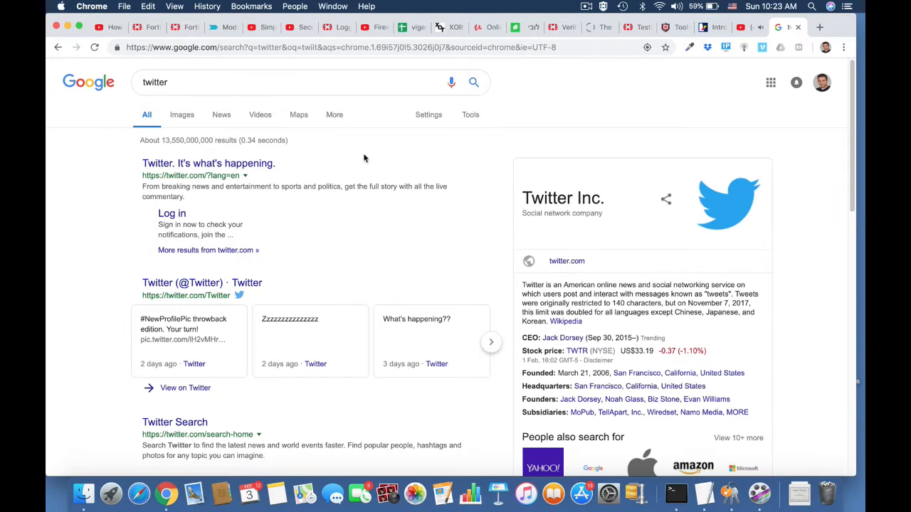
left_click(232, 165)
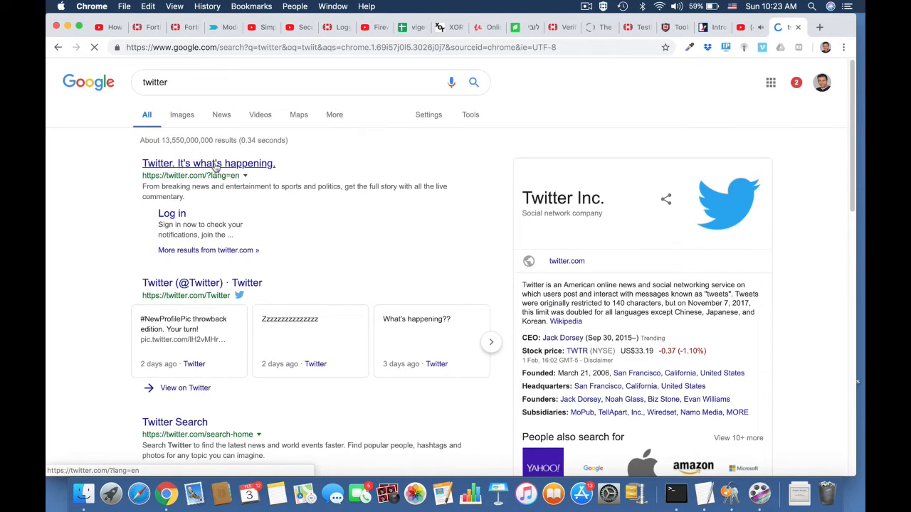
left_click(421, 47)
type("twitter")
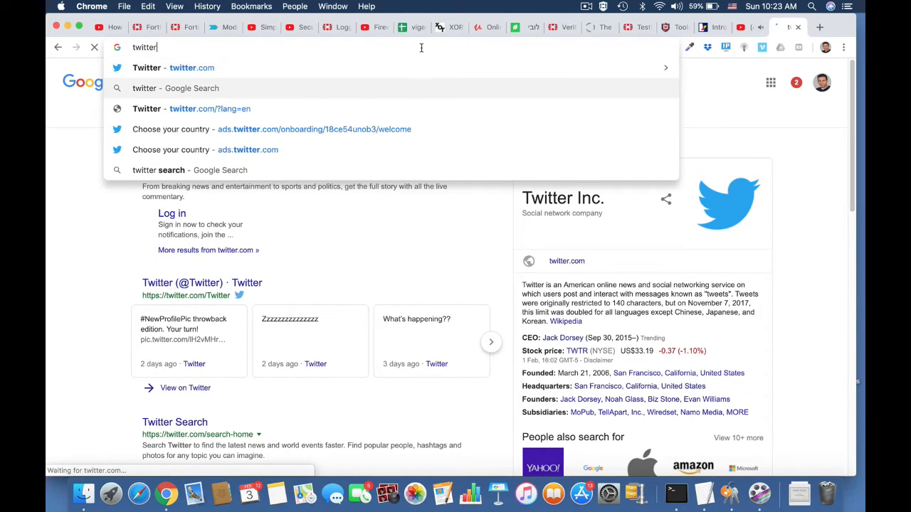
key("Return")
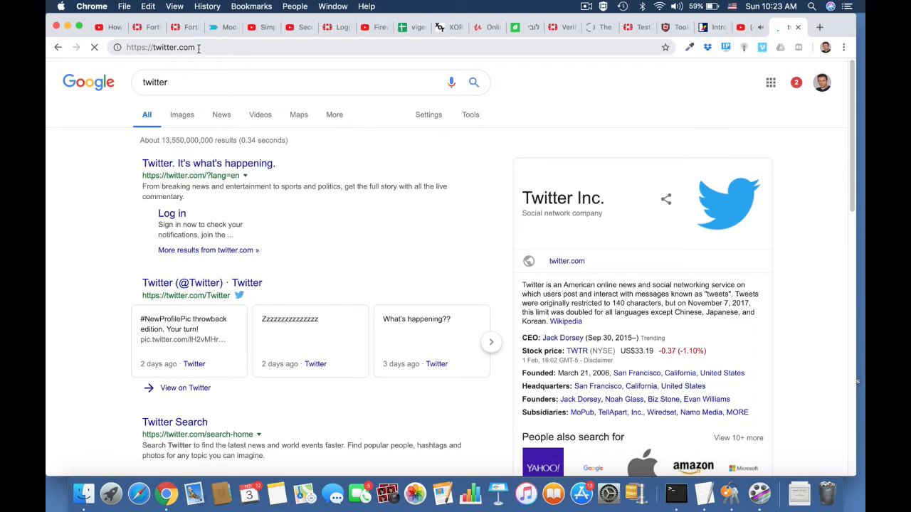
left_click(149, 28)
scroll(132, 356, "down", 3)
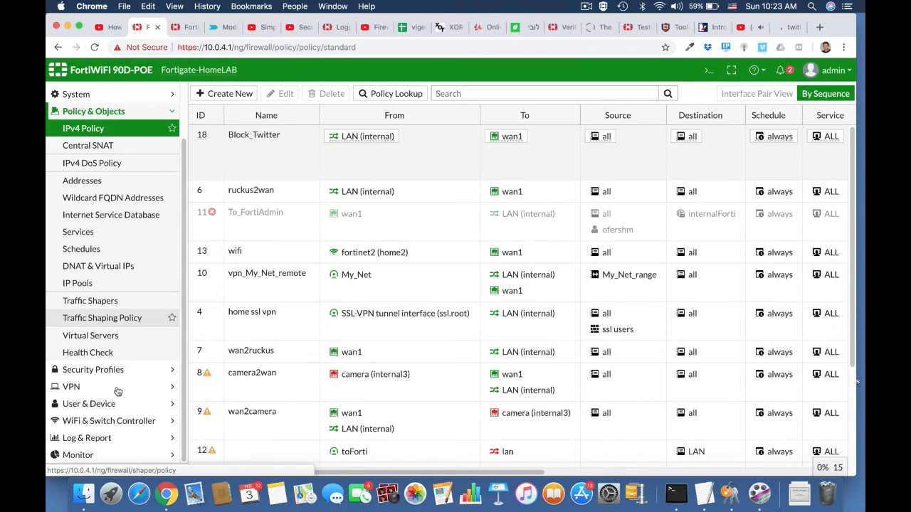
View the blocked Twitter entries in the Application Control log, then switch to the interface list
left_click(100, 439)
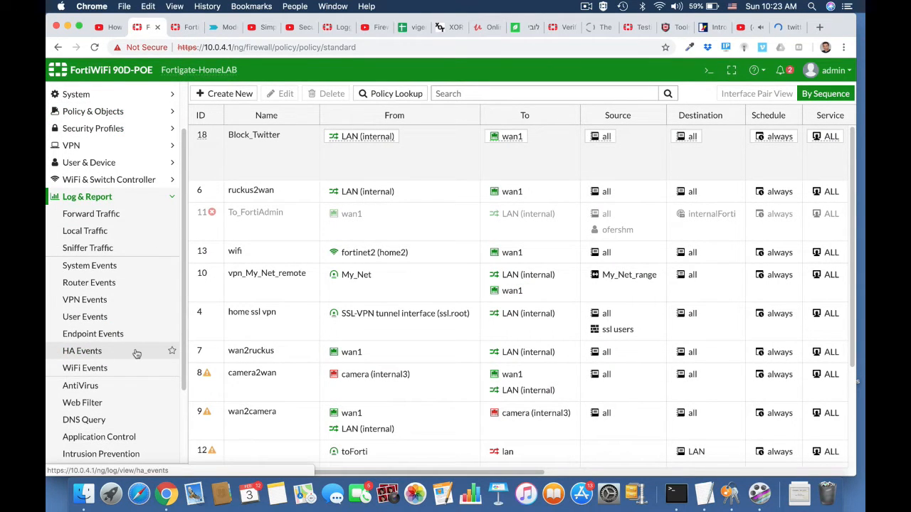
left_click(126, 438)
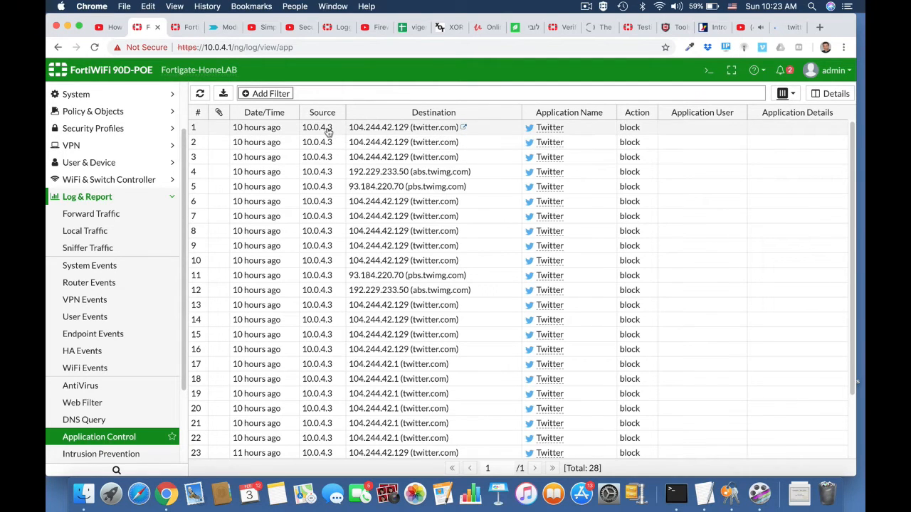
left_click(589, 7)
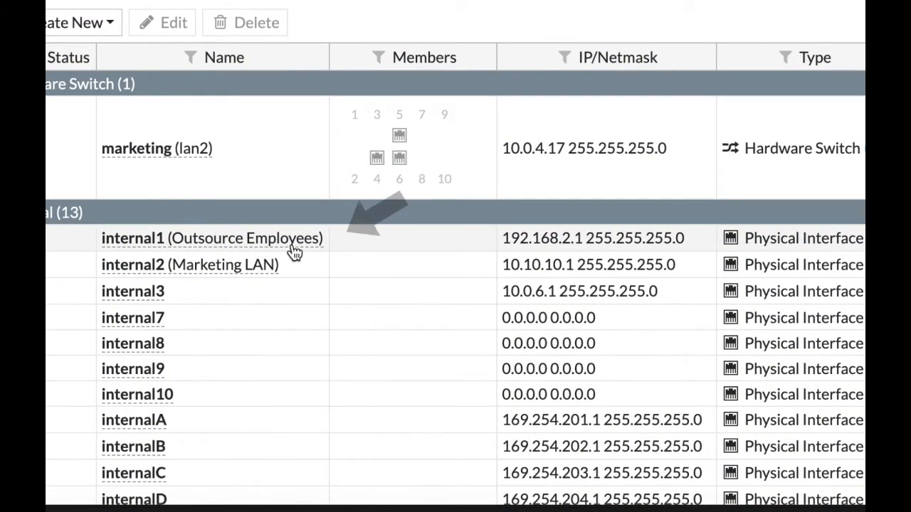
Review internal1's details (Outsource Employees, 192.168.2.1/24) and expand User & Device in the sidebar
mouse_move(293, 252)
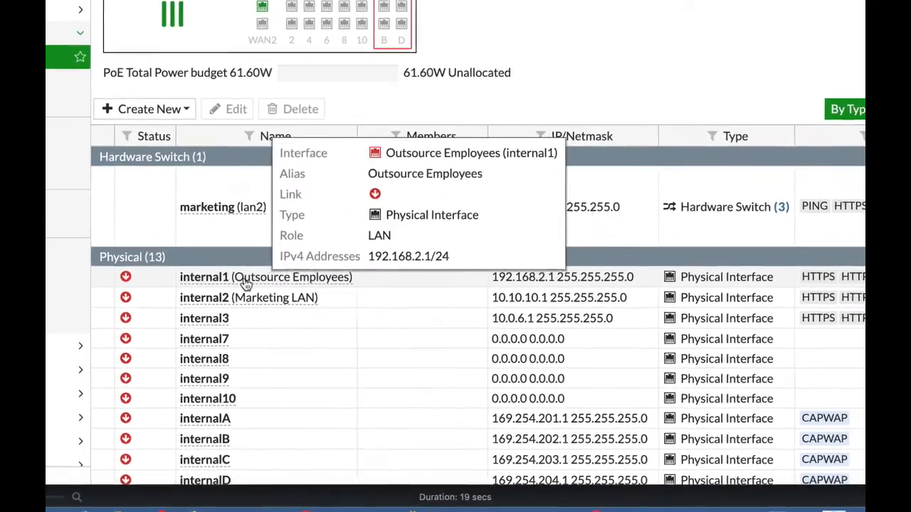
left_click(118, 435)
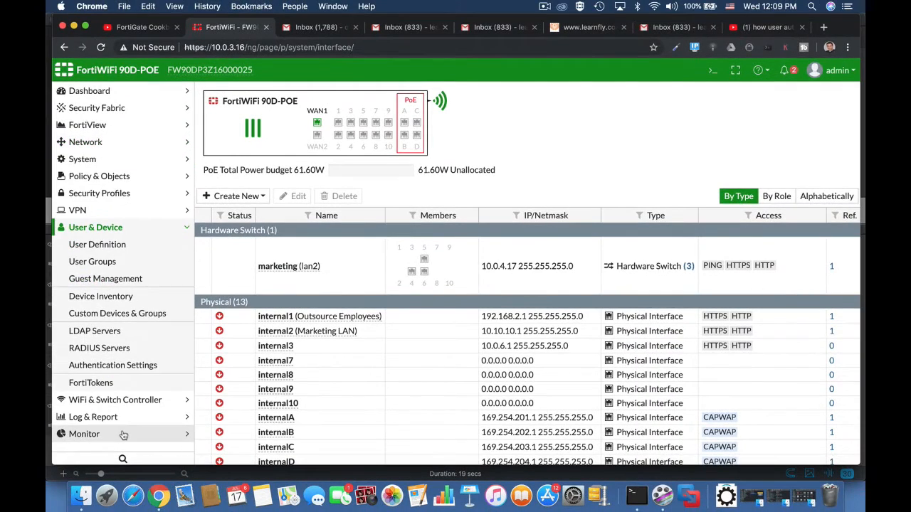
Create Guest user group OutsourceEMP with accounts expiring 4 hours after creation
left_click(121, 261)
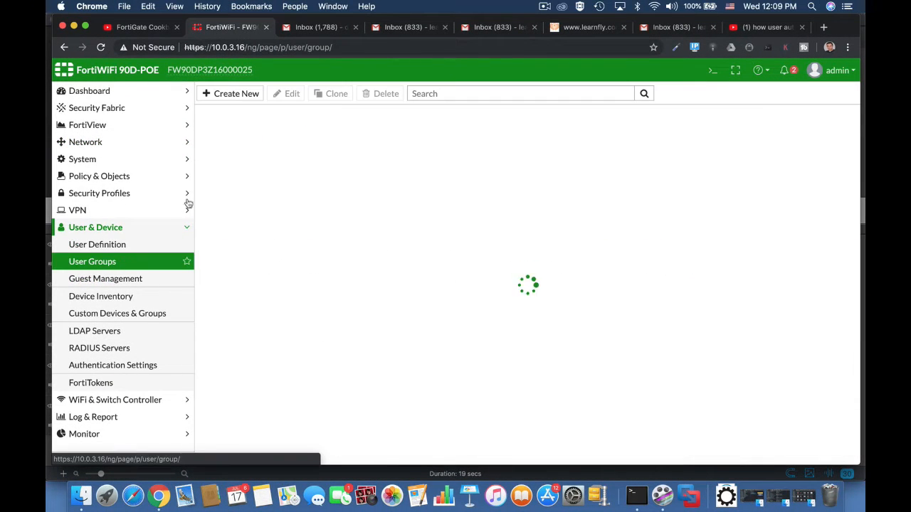
left_click(241, 94)
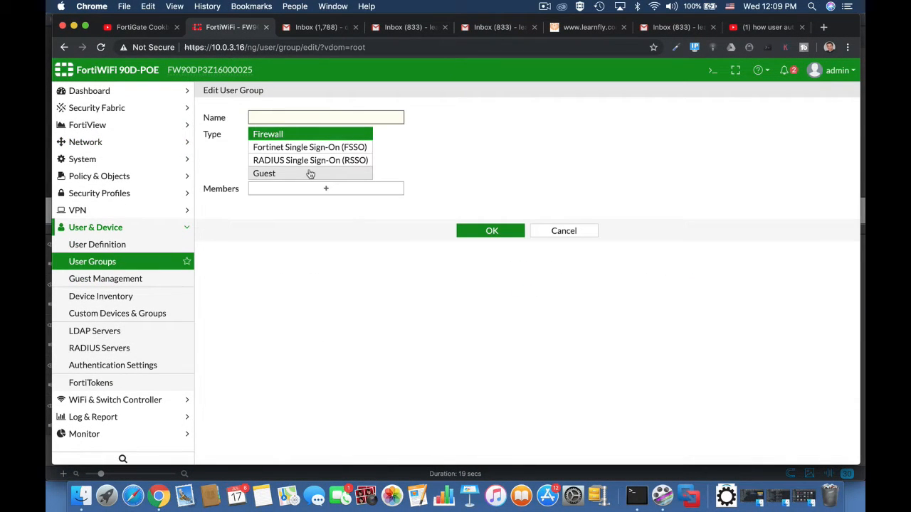
type("OutsourceEMP")
left_click(322, 174)
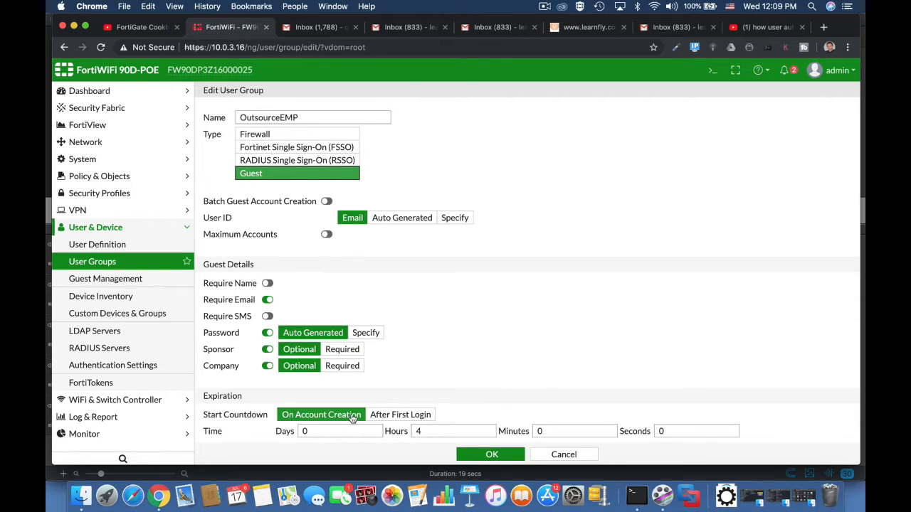
double_click(427, 433)
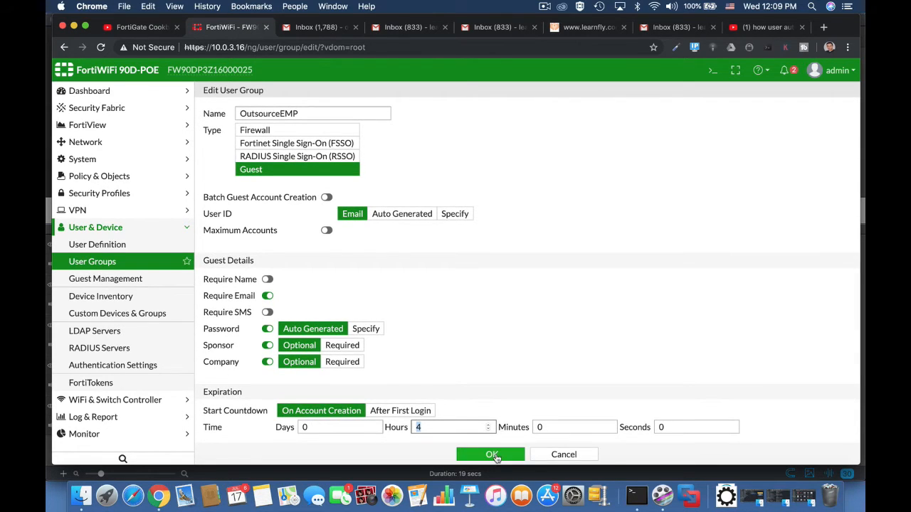
left_click(491, 455)
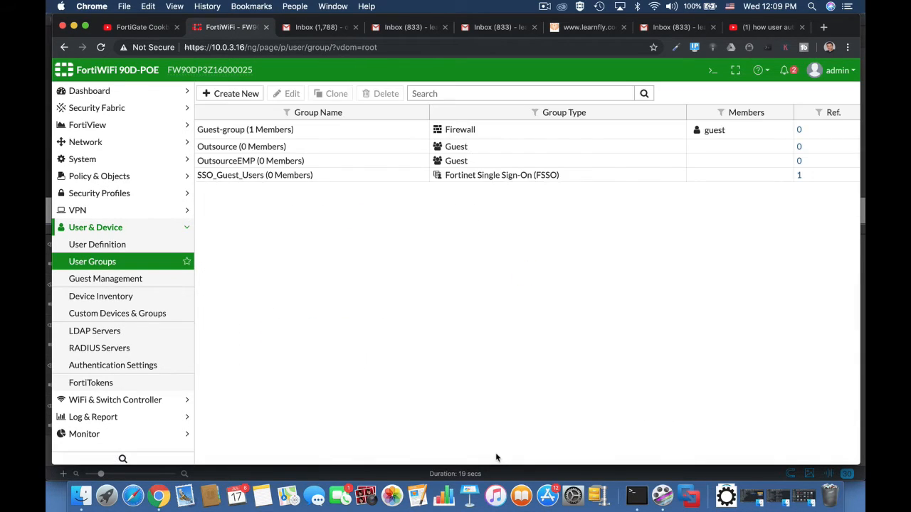
Start a new local administrator and enter its username and password
left_click(117, 161)
left_click(98, 177)
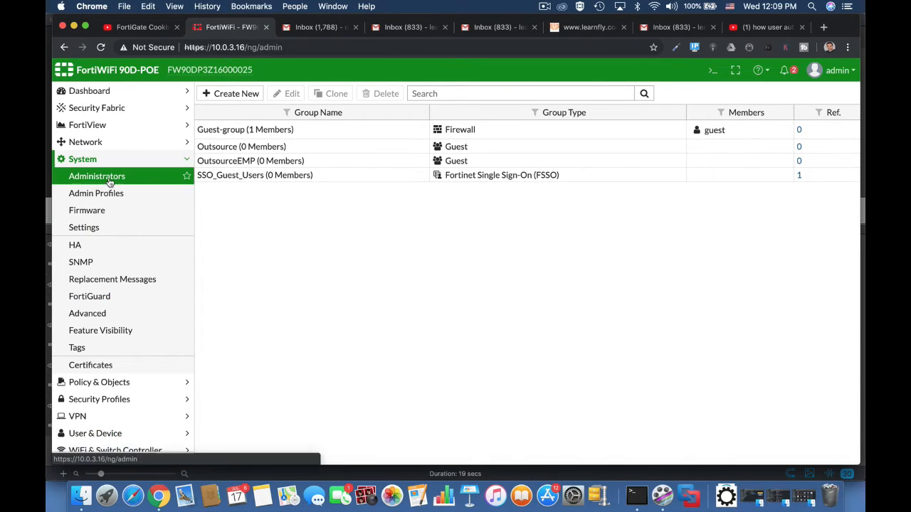
left_click(249, 95)
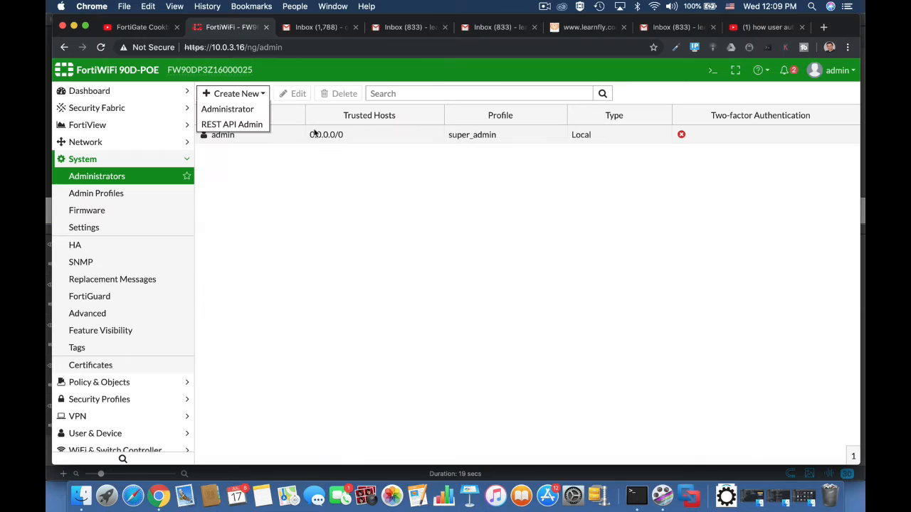
left_click(235, 108)
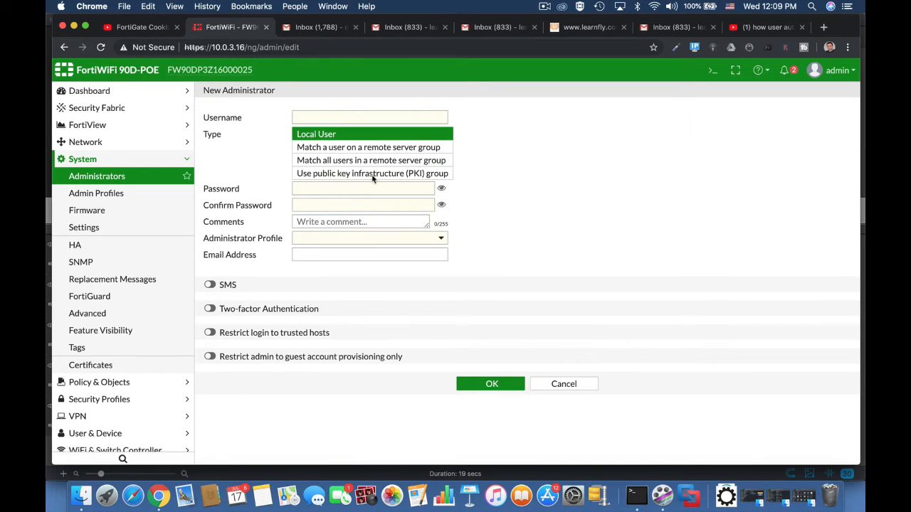
left_click(317, 117)
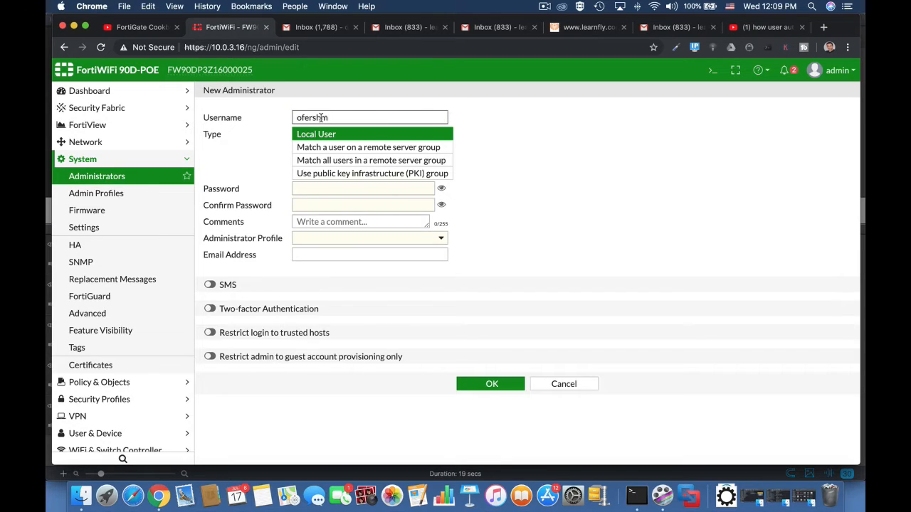
left_click(518, 183)
left_click(344, 189)
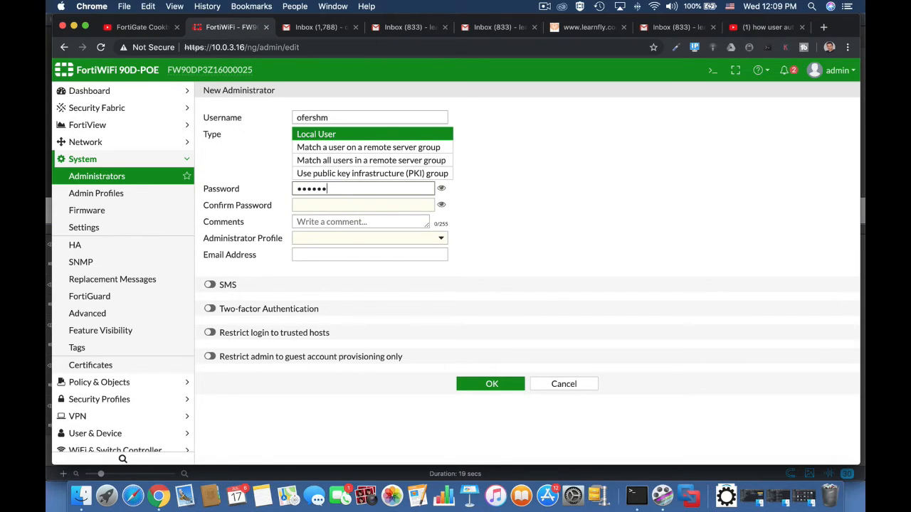
left_click(336, 207)
type("••••")
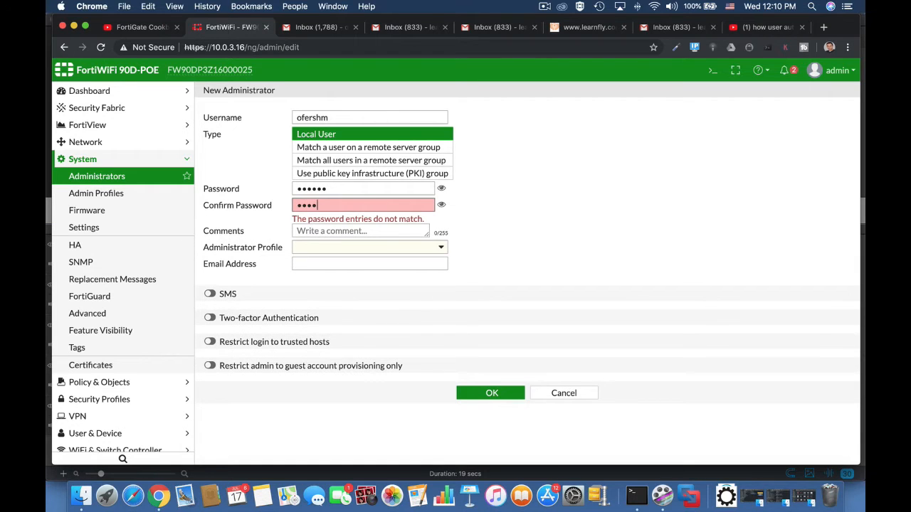
type("••")
Restrict the administrator to guest provisioning for the OutsourceEMP group and save it
left_click(216, 357)
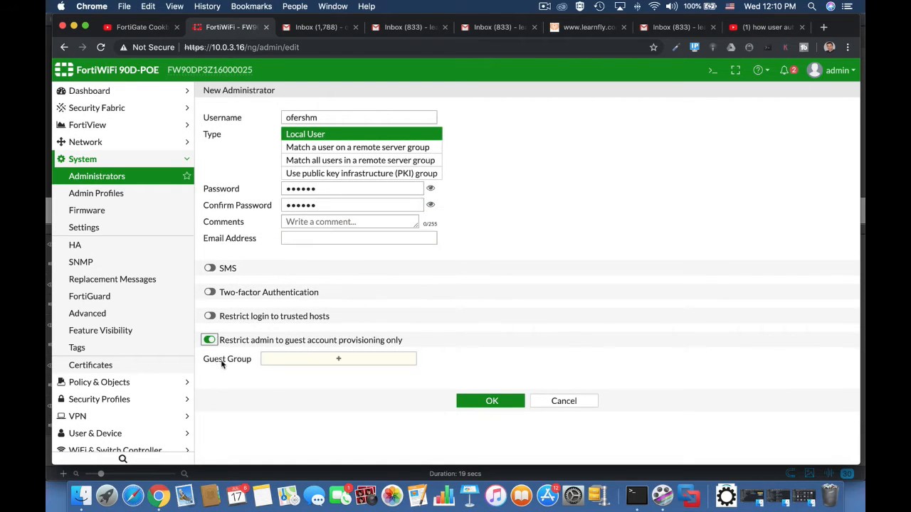
left_click(350, 361)
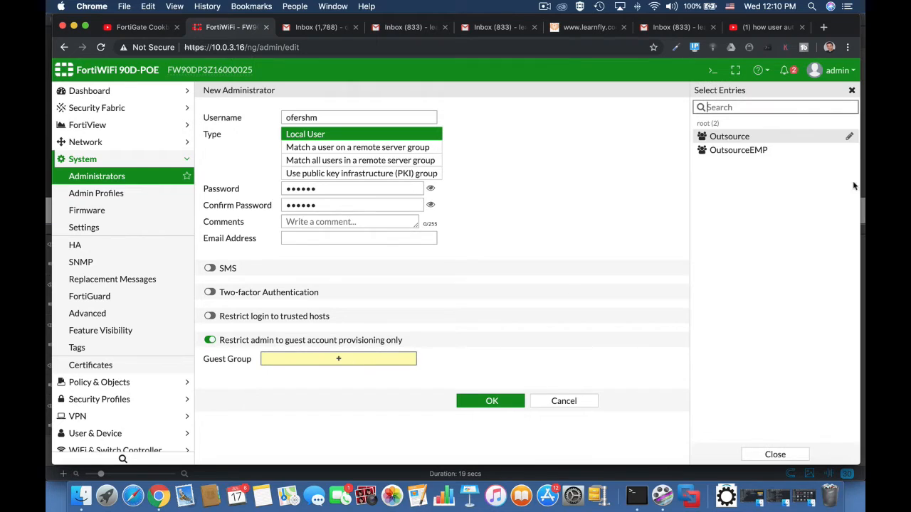
left_click(753, 151)
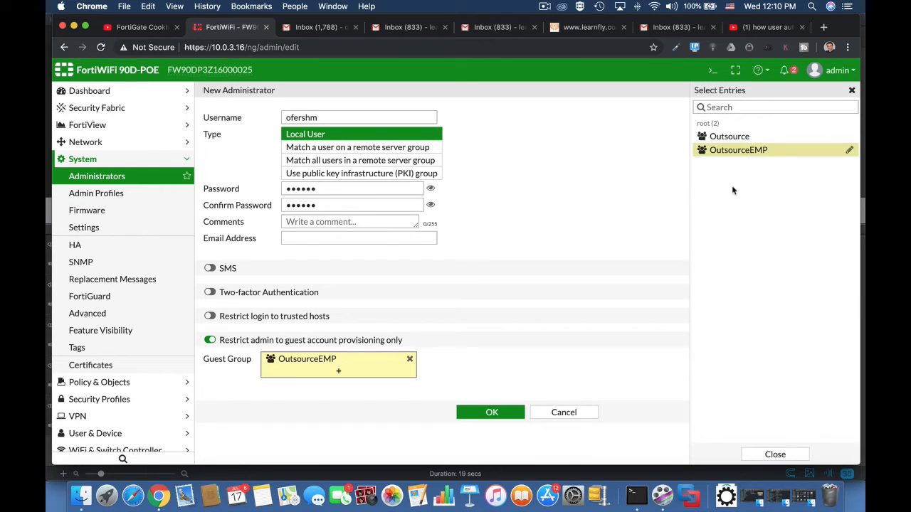
left_click(511, 412)
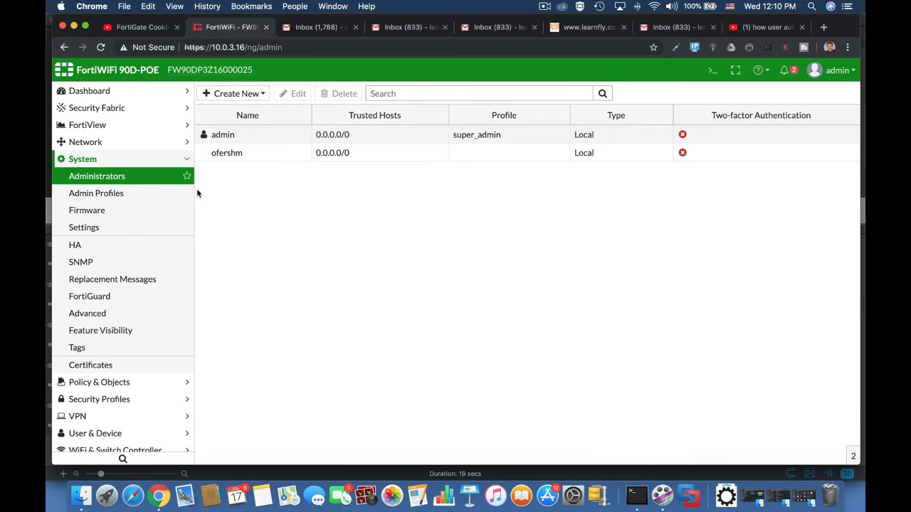
left_click(126, 145)
Edit interface internal1, switching security mode to None and back to Captive Portal
left_click(112, 159)
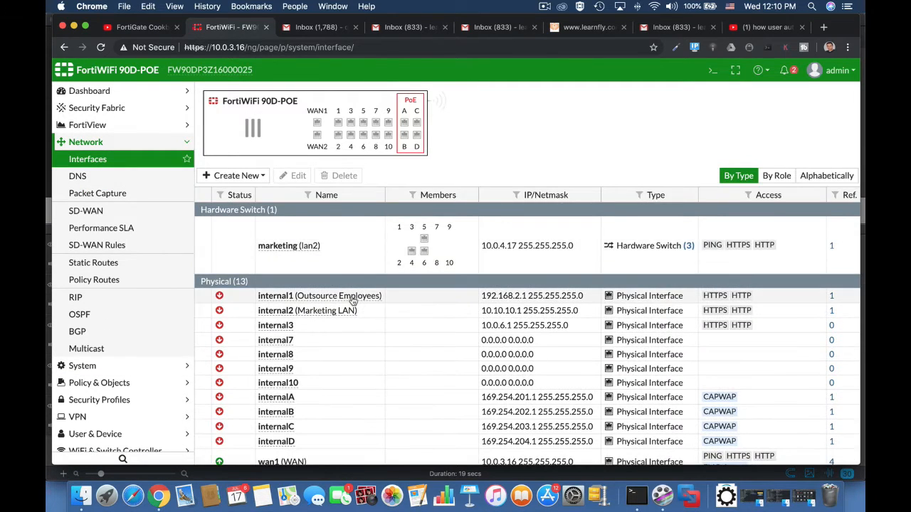
double_click(354, 299)
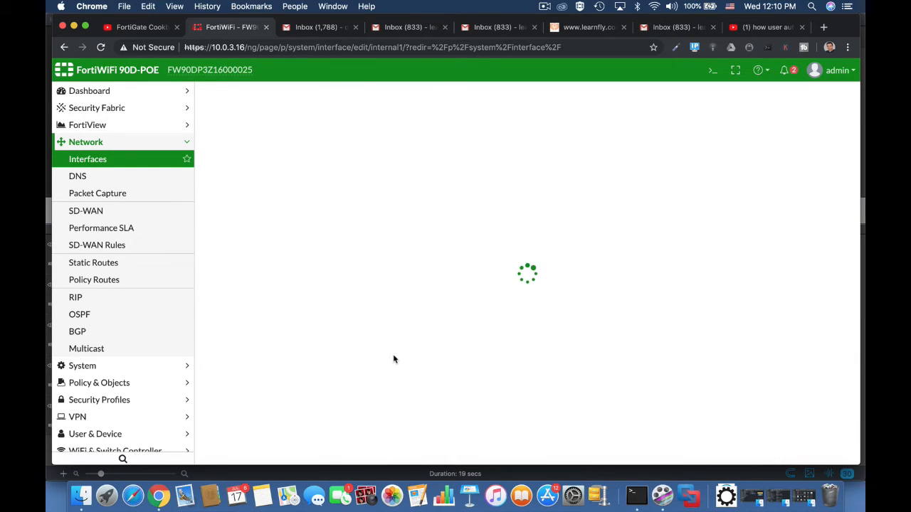
scroll(393, 359, "down", 10)
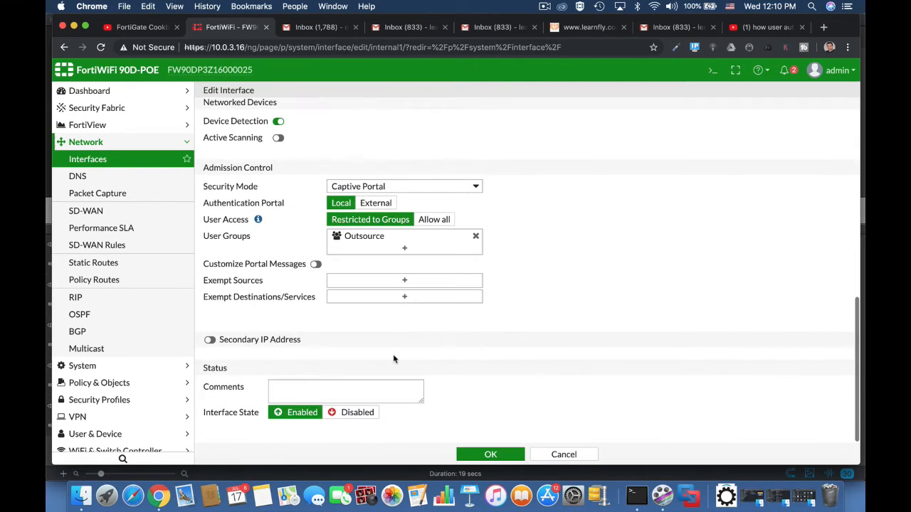
left_click(386, 185)
left_click(341, 175)
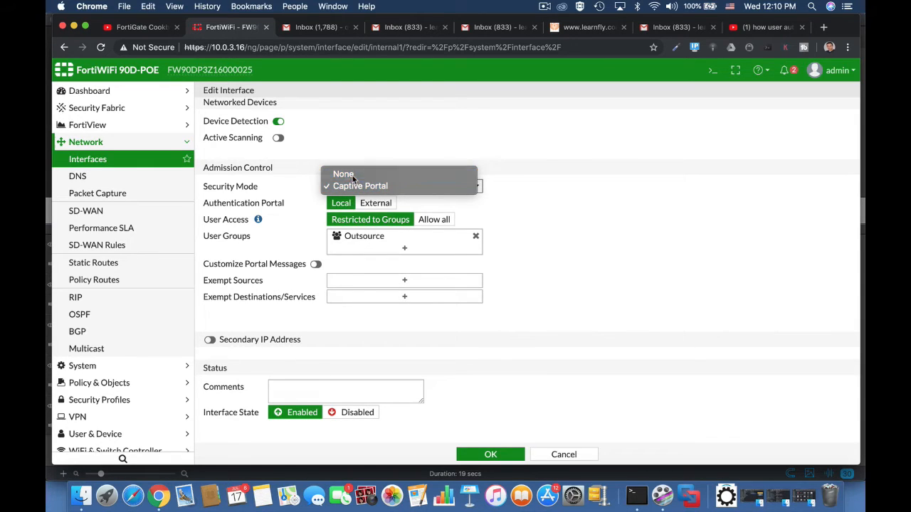
left_click(332, 297)
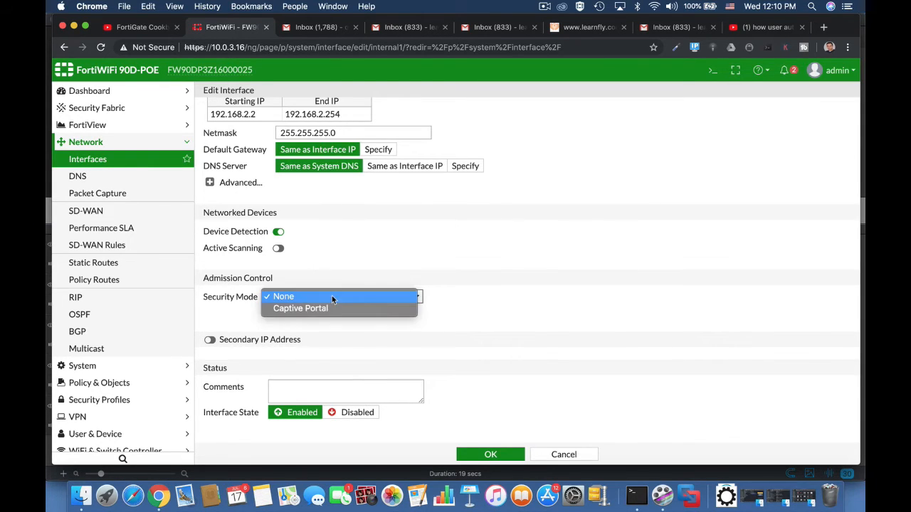
left_click(329, 311)
Replace the Outsource portal user group with OutsourceEMP and save internal1
scroll(431, 291, "down", 3)
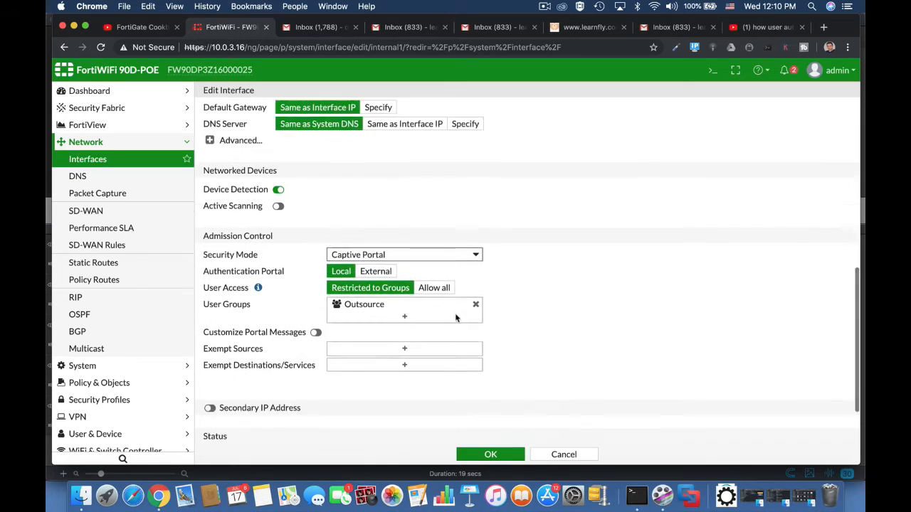
left_click(404, 250)
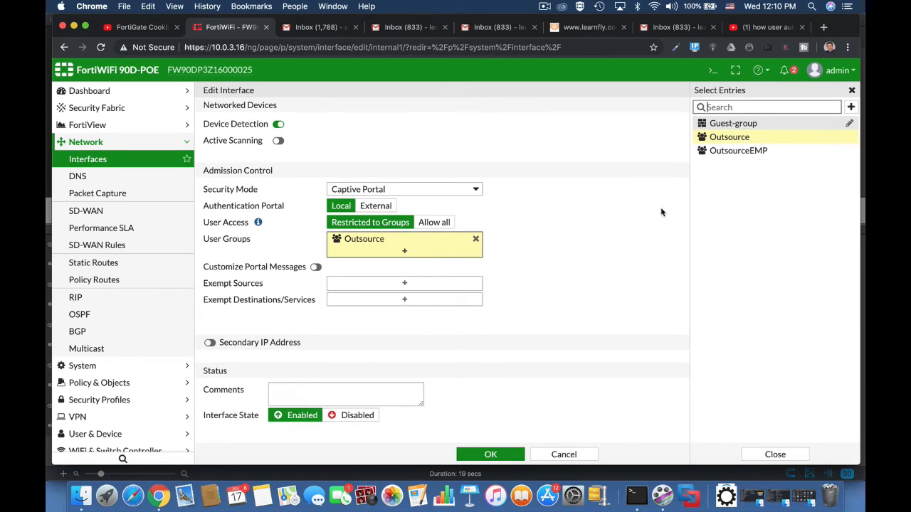
left_click(748, 151)
left_click(475, 239)
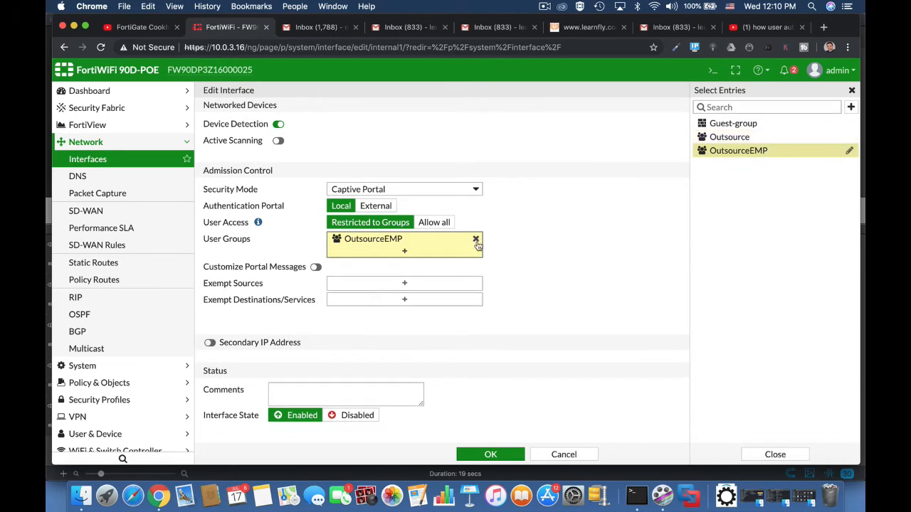
left_click(552, 250)
left_click(491, 455)
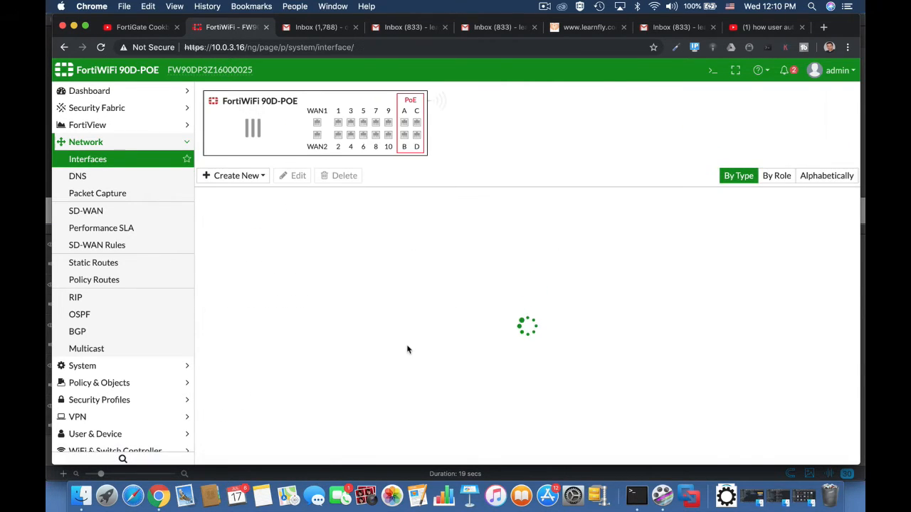
left_click(142, 384)
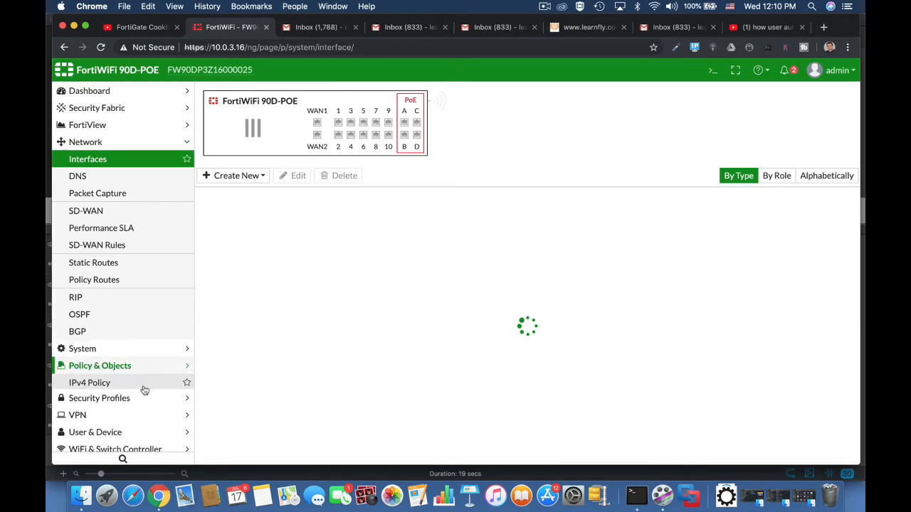
Start IPv4 policy 'outsource emp' from internal1 to wan1
left_click(137, 194)
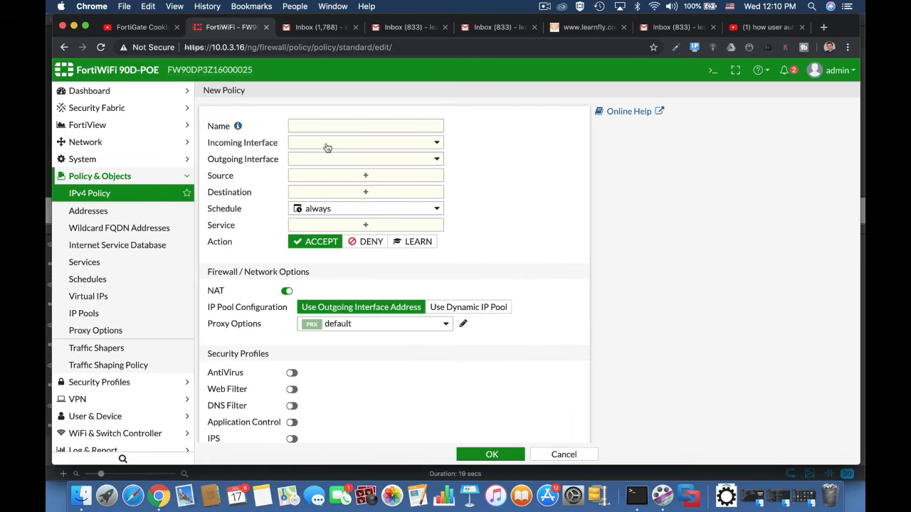
left_click(350, 125)
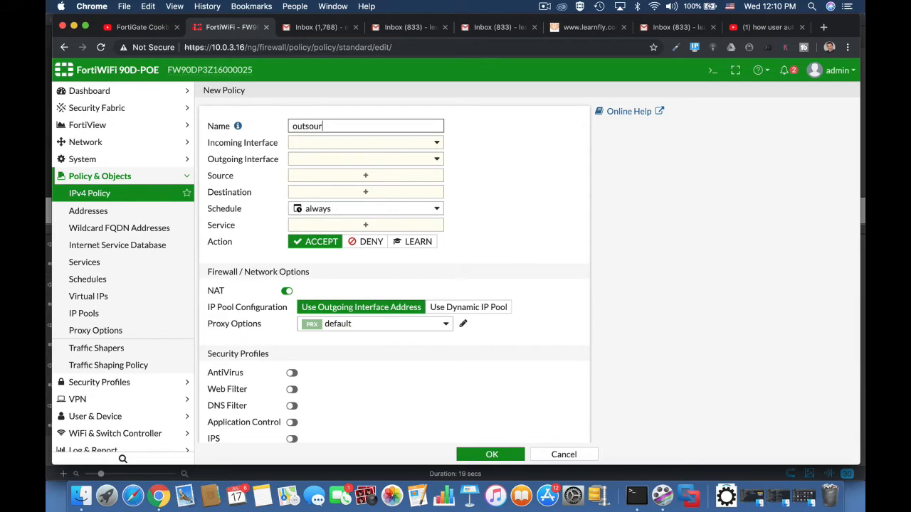
type("outsource emp")
left_click(370, 142)
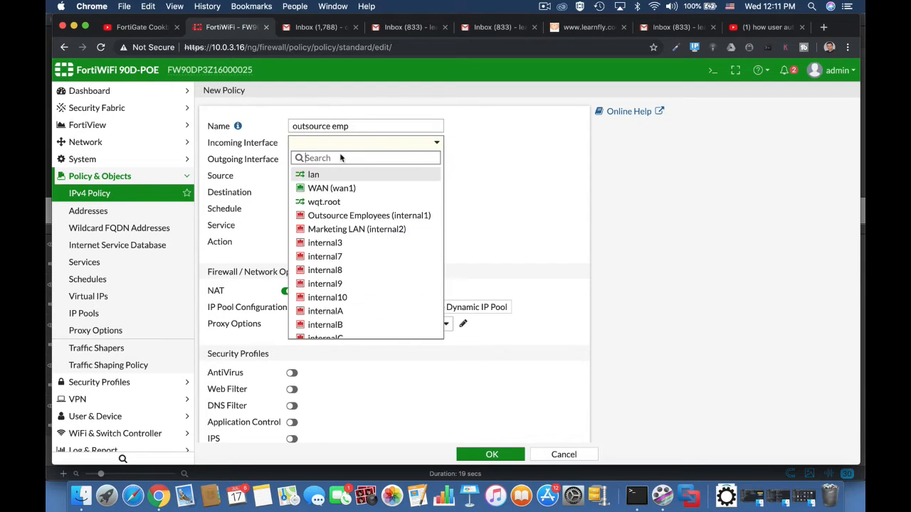
left_click(341, 220)
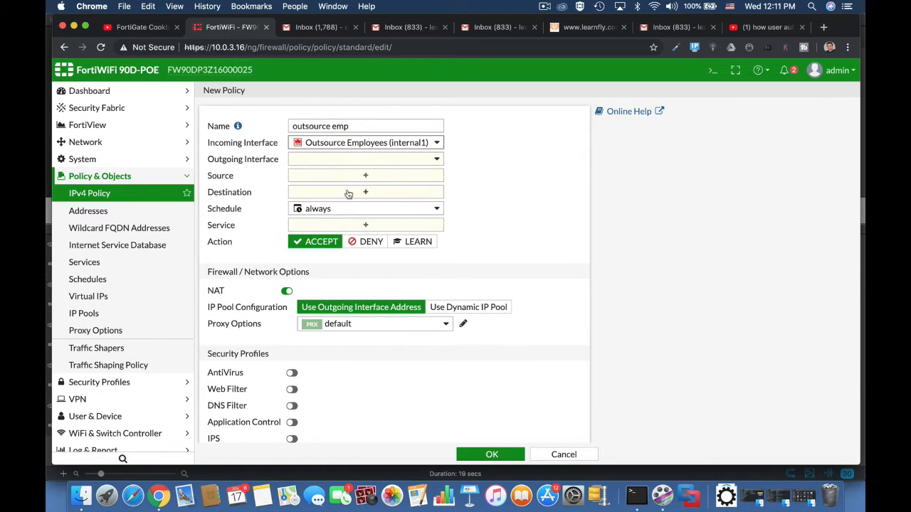
left_click(363, 164)
left_click(322, 204)
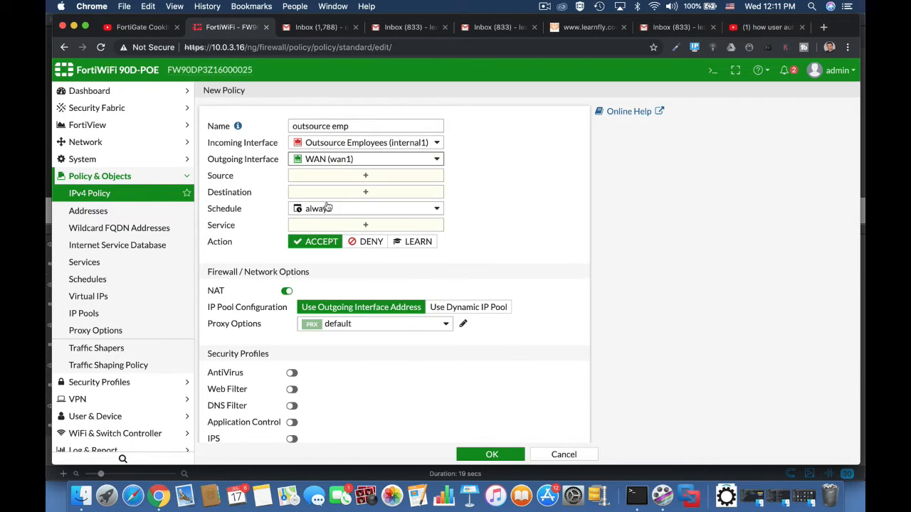
Set source all plus OutsourceEMP, destination all, service ALL, save the policy, and log out
left_click(349, 176)
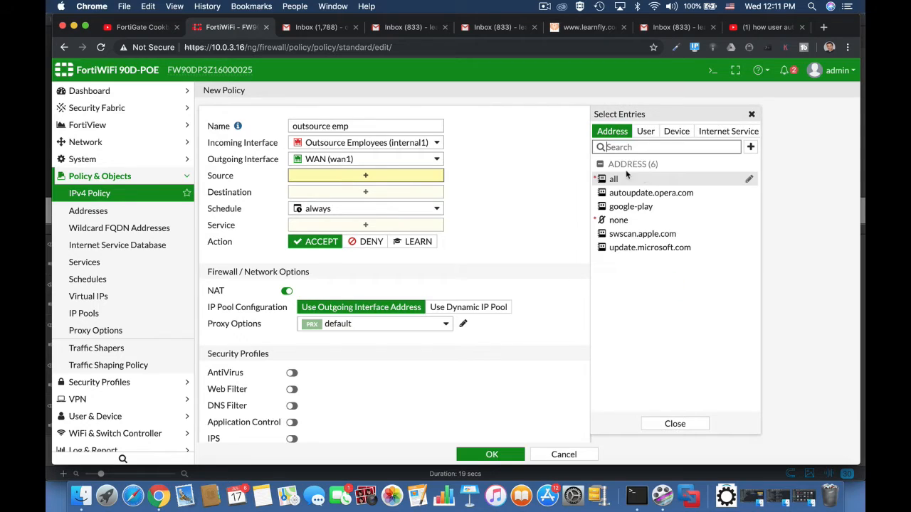
left_click(626, 179)
left_click(645, 131)
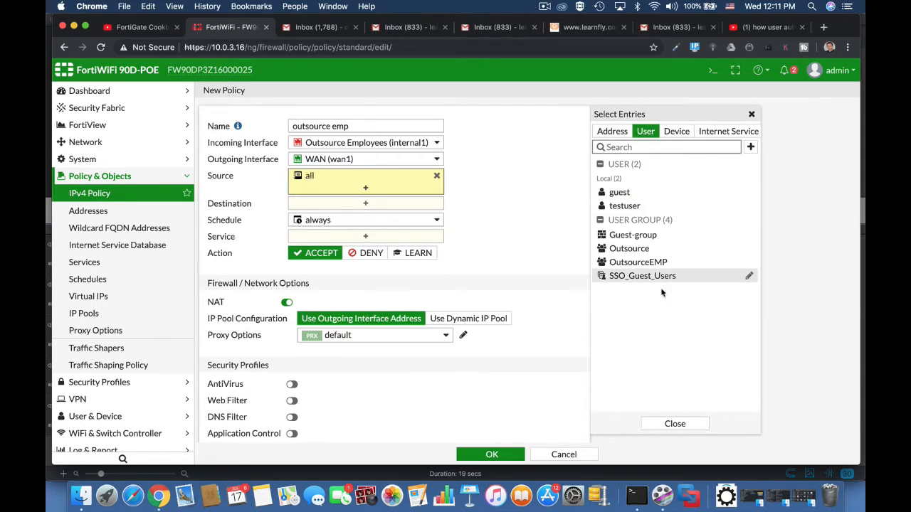
left_click(658, 262)
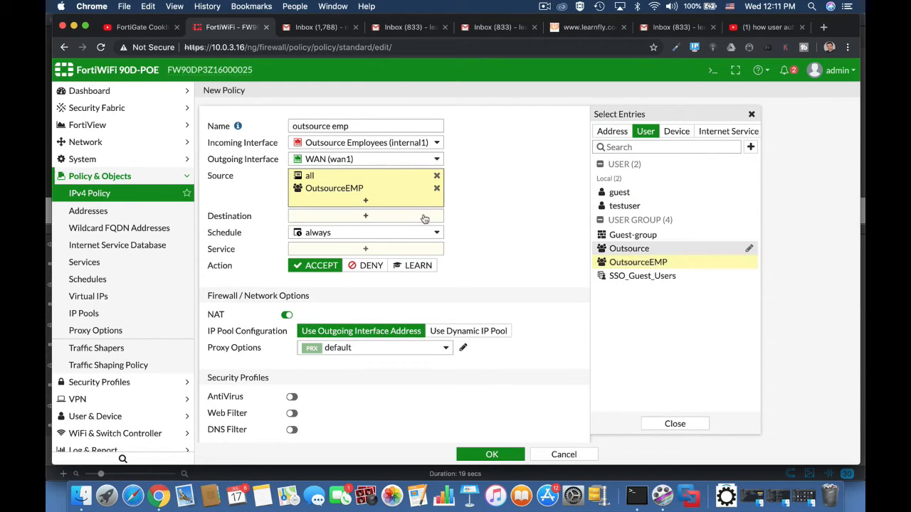
left_click(396, 216)
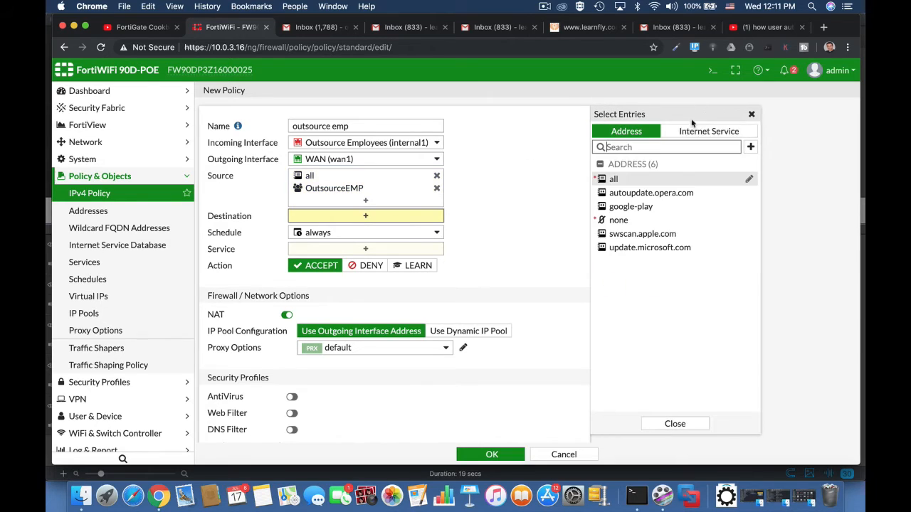
left_click(610, 178)
left_click(358, 263)
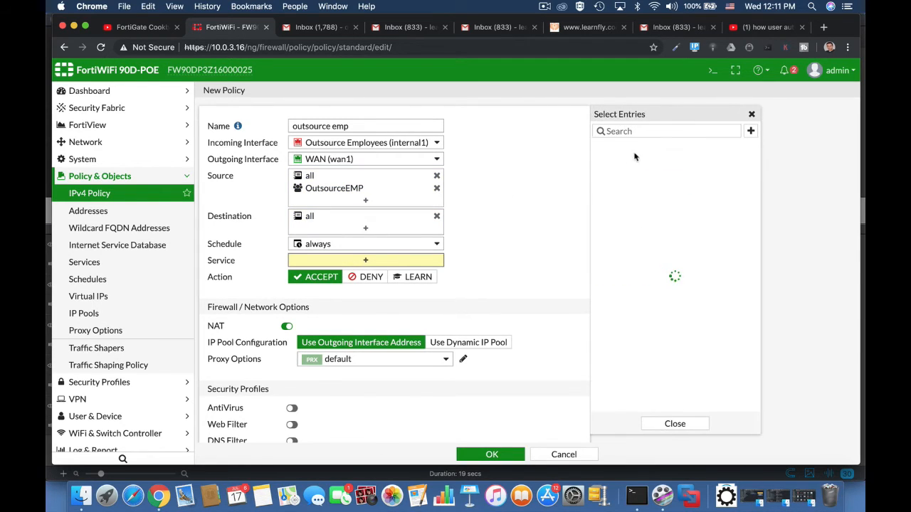
left_click(605, 176)
left_click(490, 454)
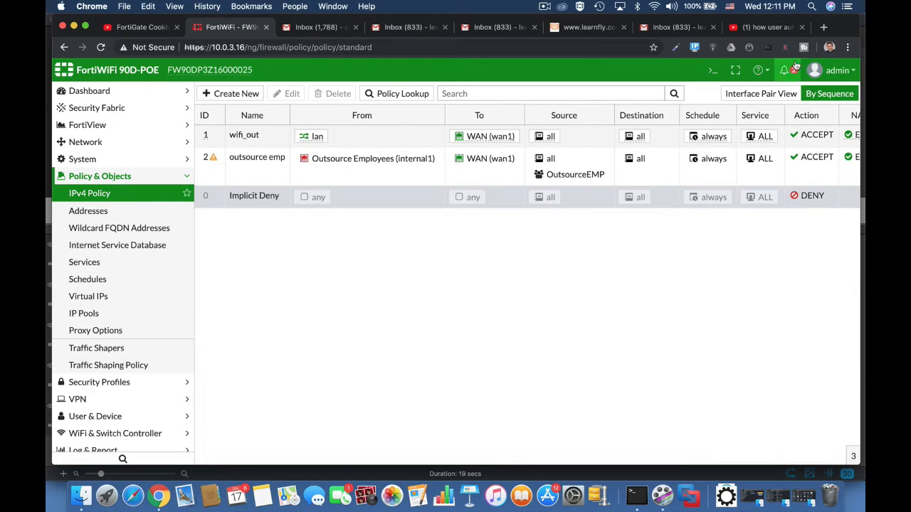
left_click(834, 70)
left_click(799, 179)
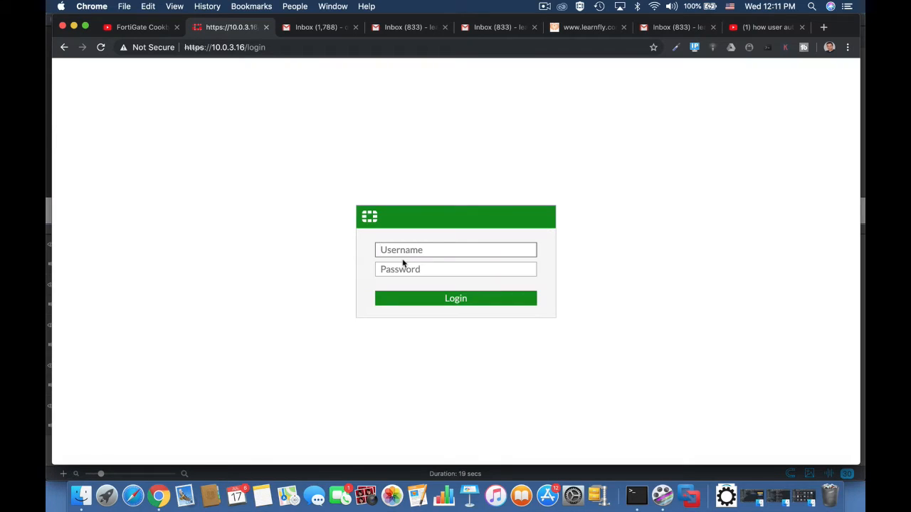
Sign in with the new guest-provisioning administrator's username and password
type("ofershm")
key("Tab")
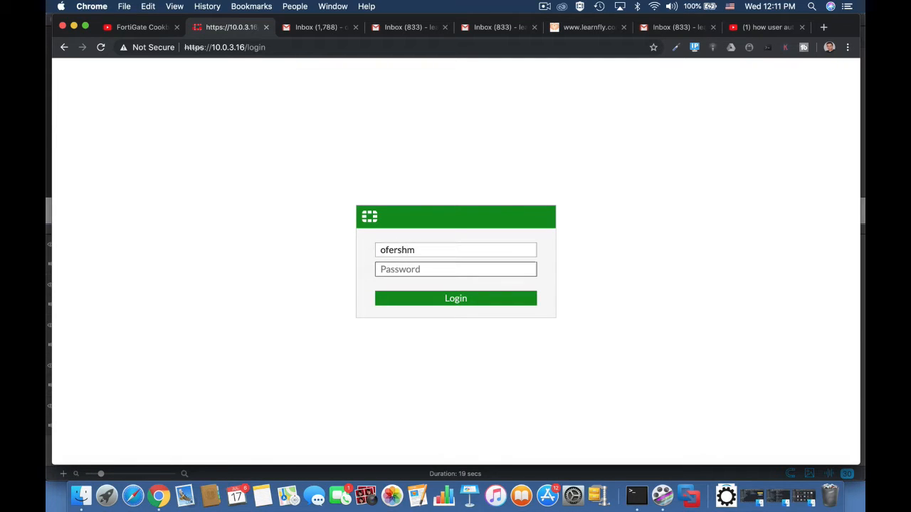
type("••")
key("Return")
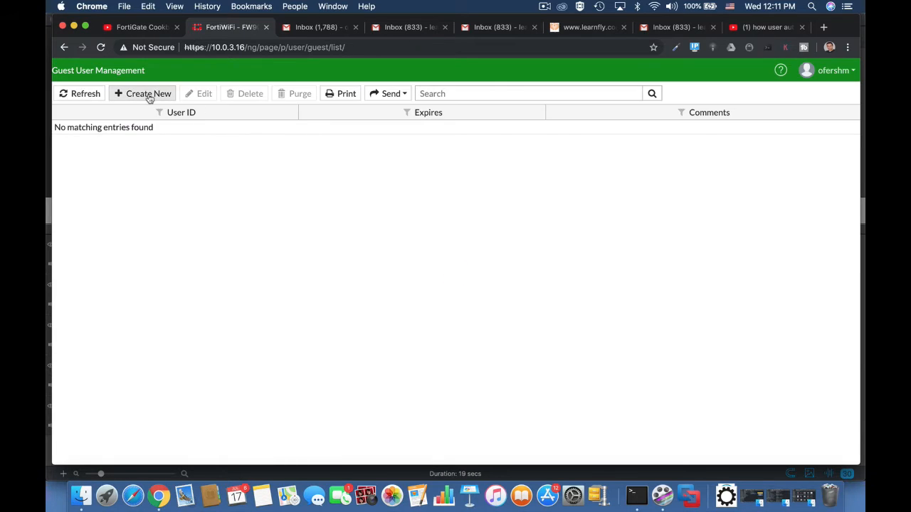
Create a guest user from the suggested e-mail address and highlight its generated password
left_click(146, 95)
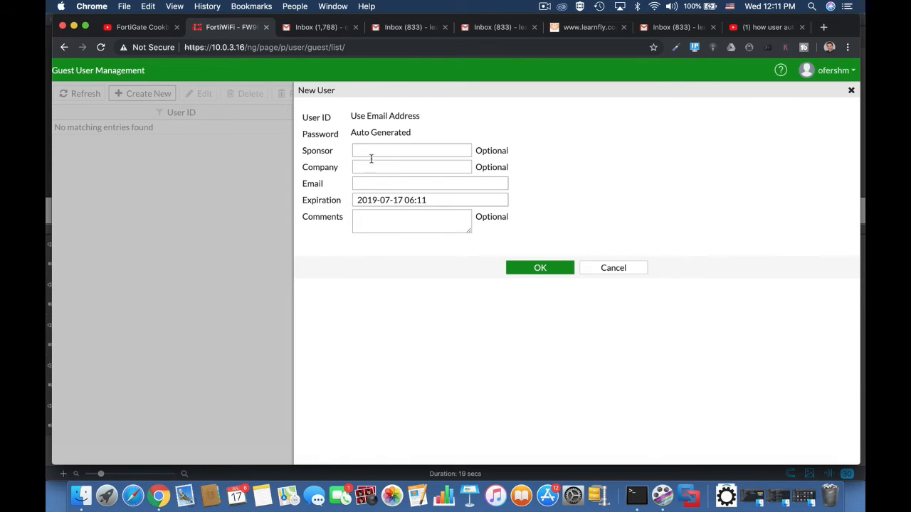
left_click(367, 183)
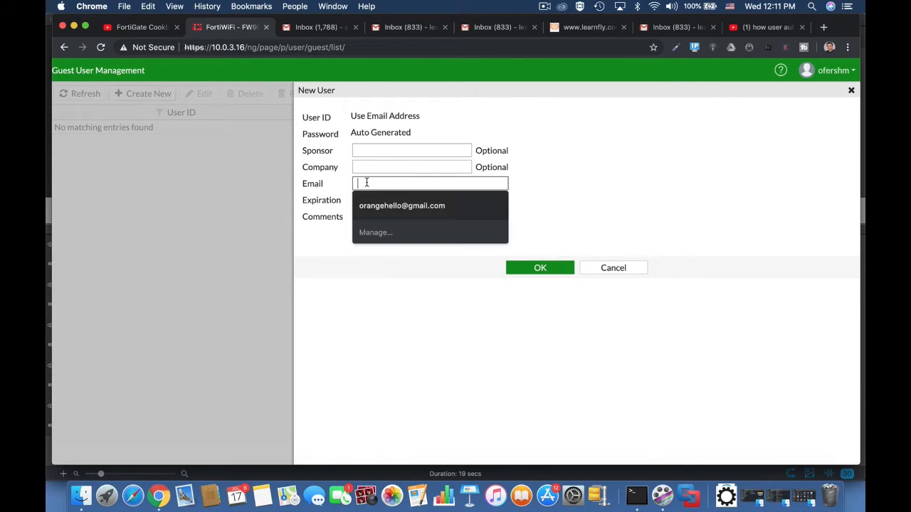
left_click(387, 205)
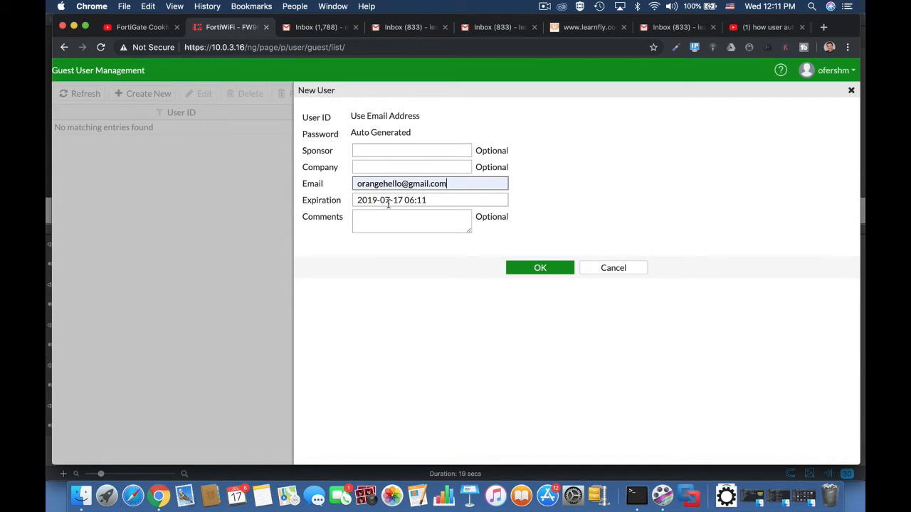
left_click(546, 271)
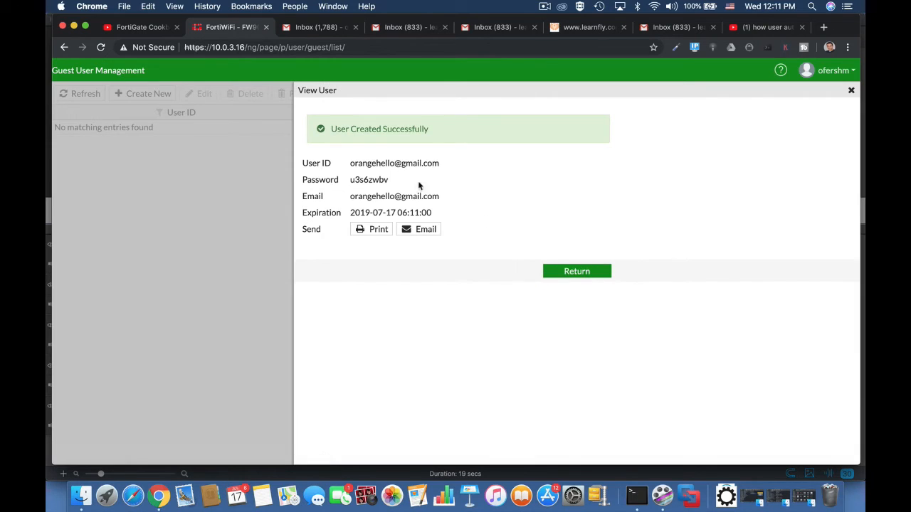
left_click_drag(386, 179, 349, 184)
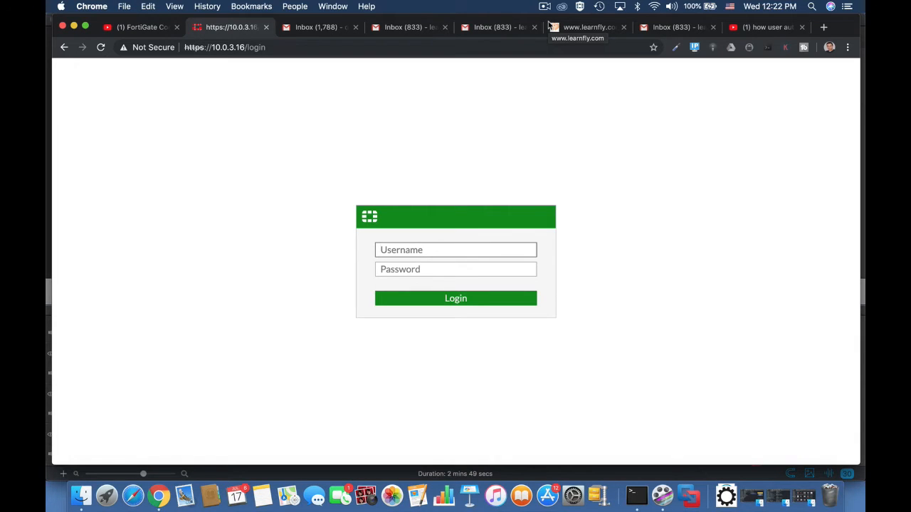
Sign in as admin and postpone the password change, file system check and FortiCare prompts
type("admin")
key("Return")
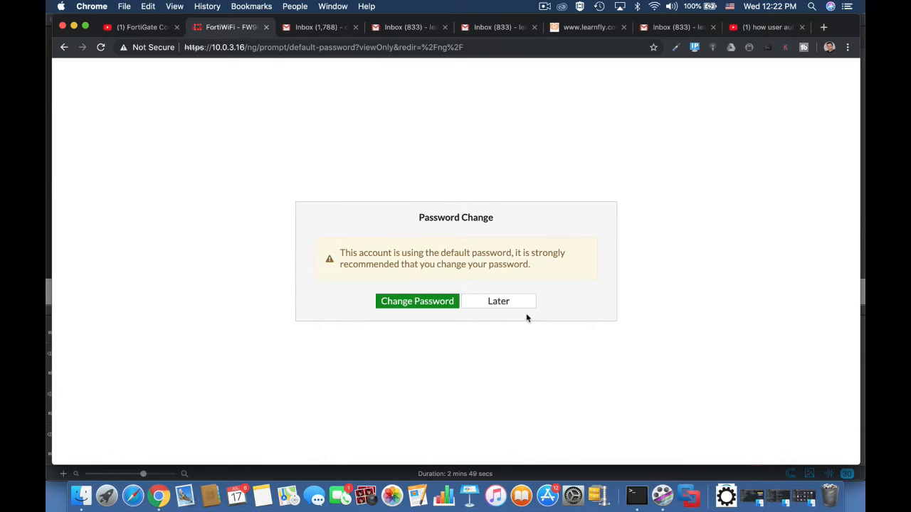
left_click(521, 305)
left_click(525, 318)
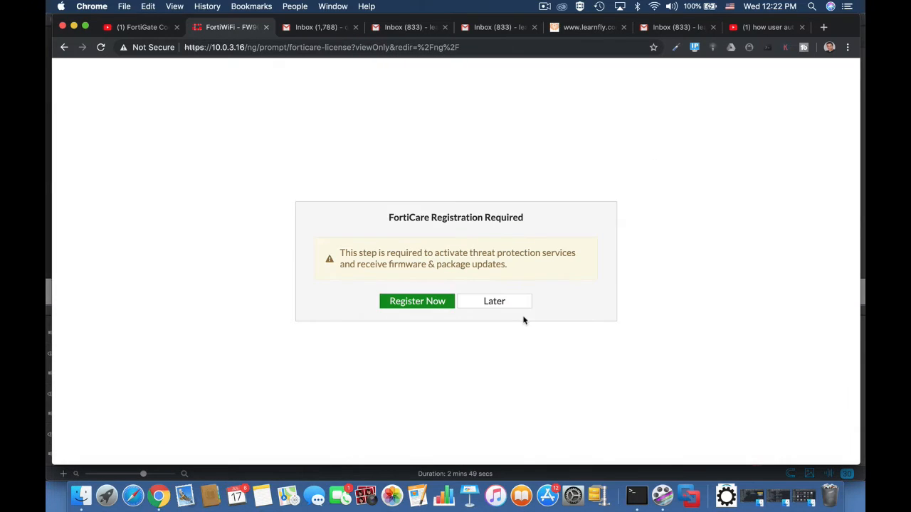
left_click(508, 307)
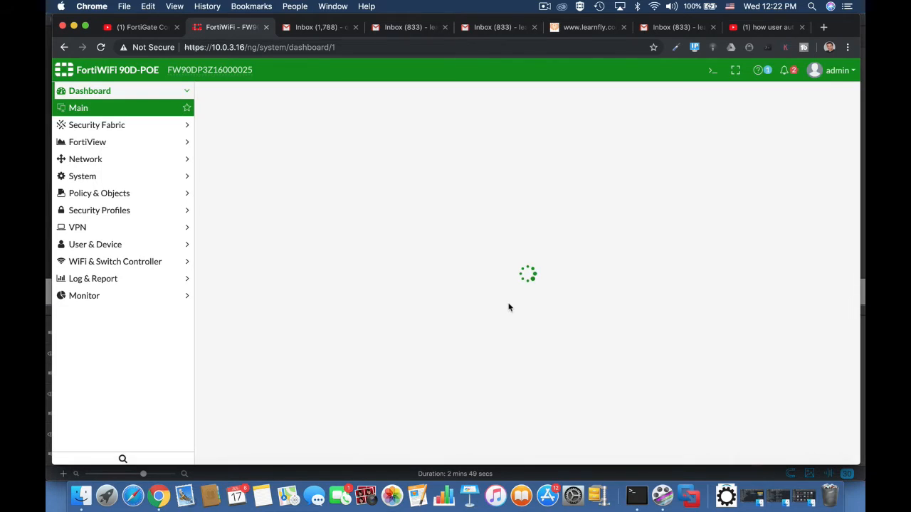
Open the User Groups list and select the OutsourceEMP group
left_click(99, 245)
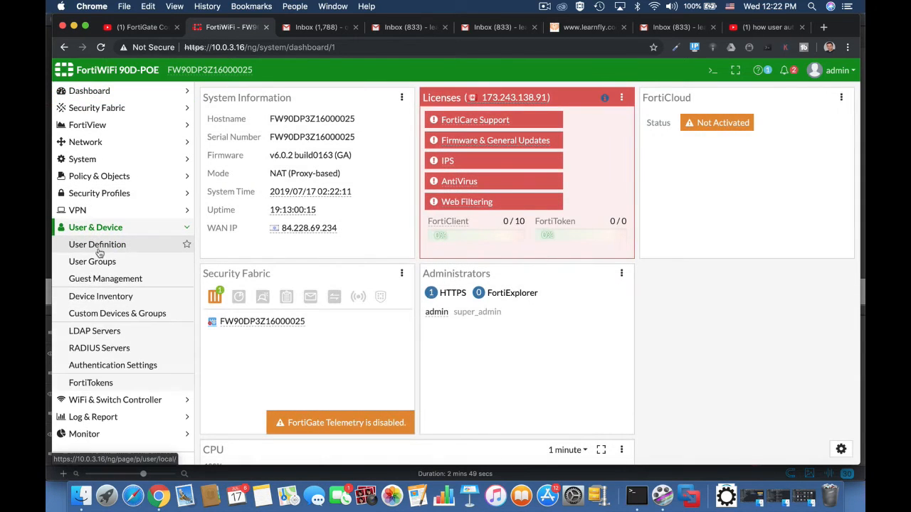
left_click(101, 262)
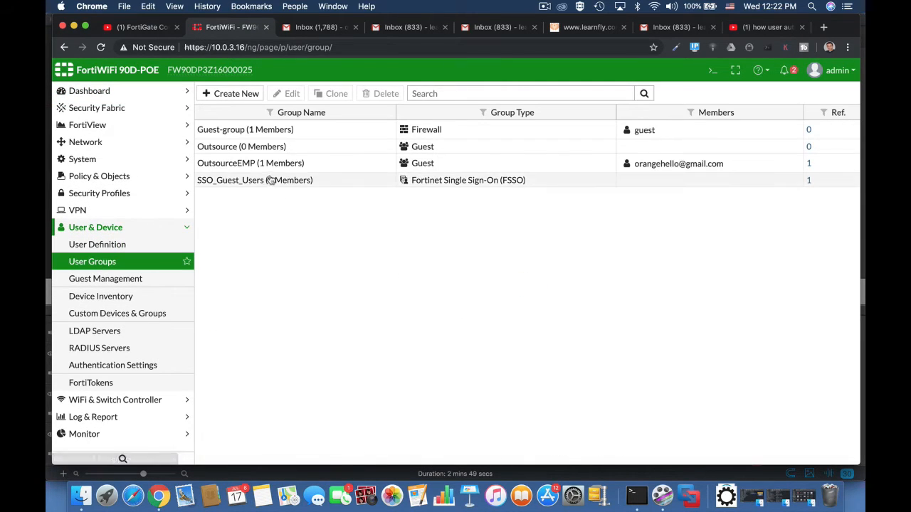
left_click(257, 168)
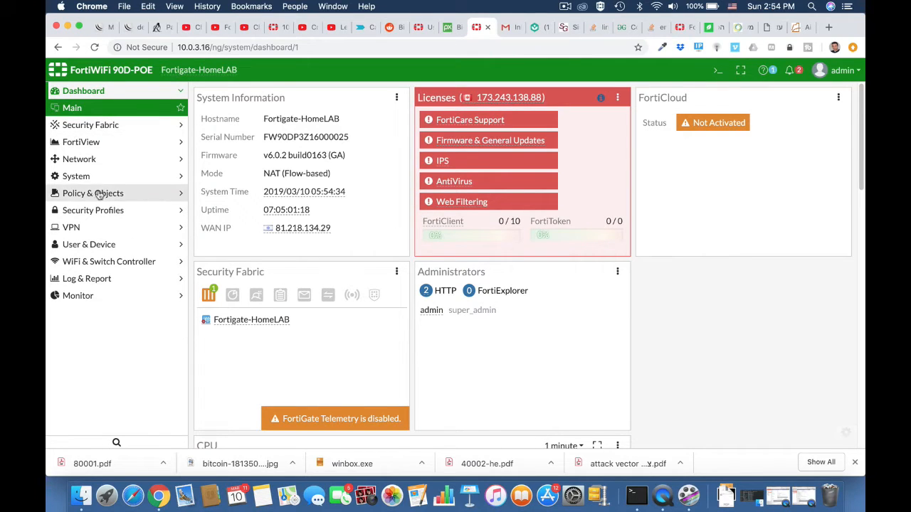
Start a new Guest-type user group named technicians
left_click(90, 246)
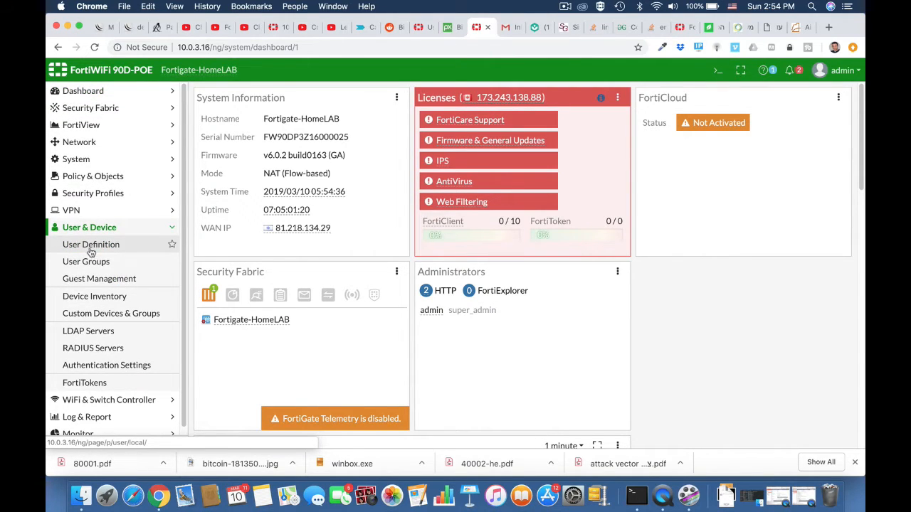
left_click(91, 261)
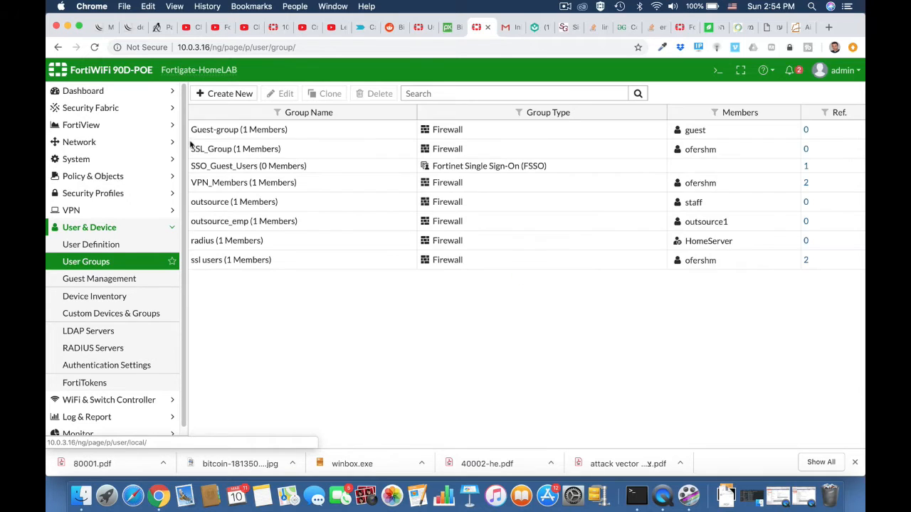
left_click(225, 97)
left_click(262, 116)
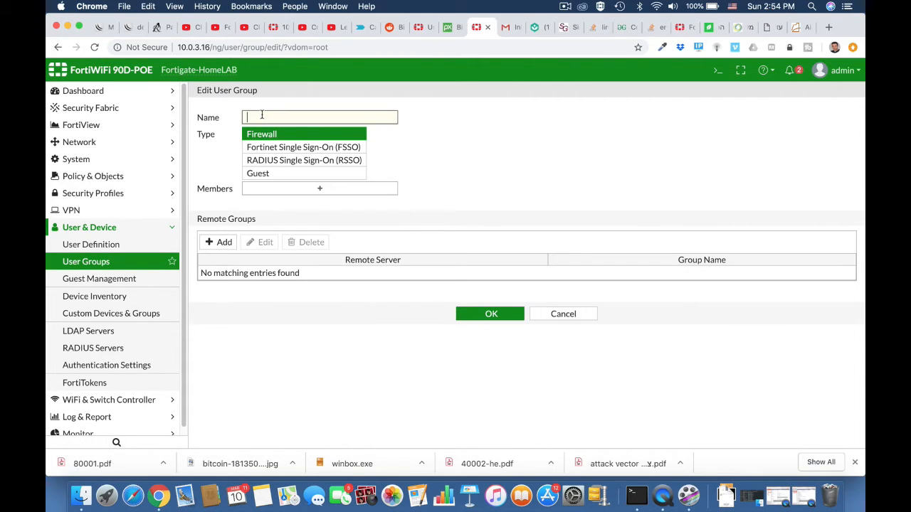
type("technicians")
left_click(296, 178)
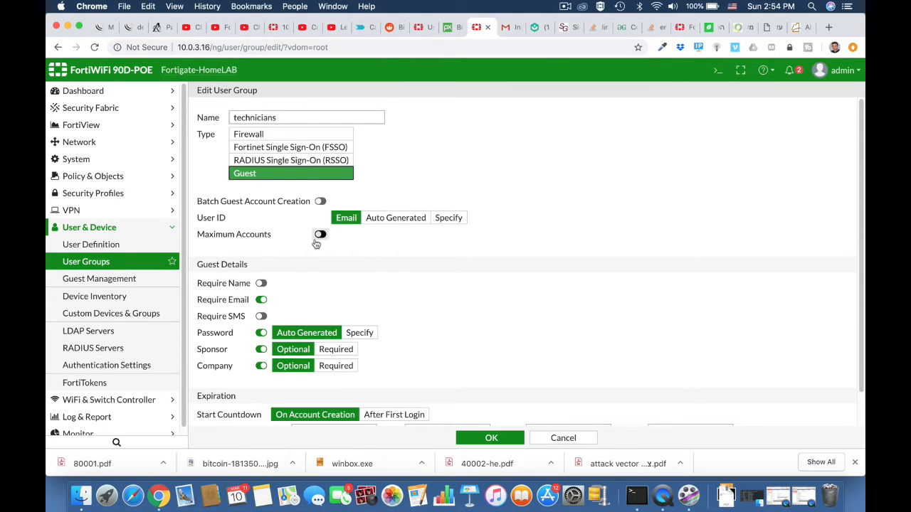
Require guest name, drop sponsor and company, set expiry to 12 hours, and save
scroll(308, 276, "down", 2)
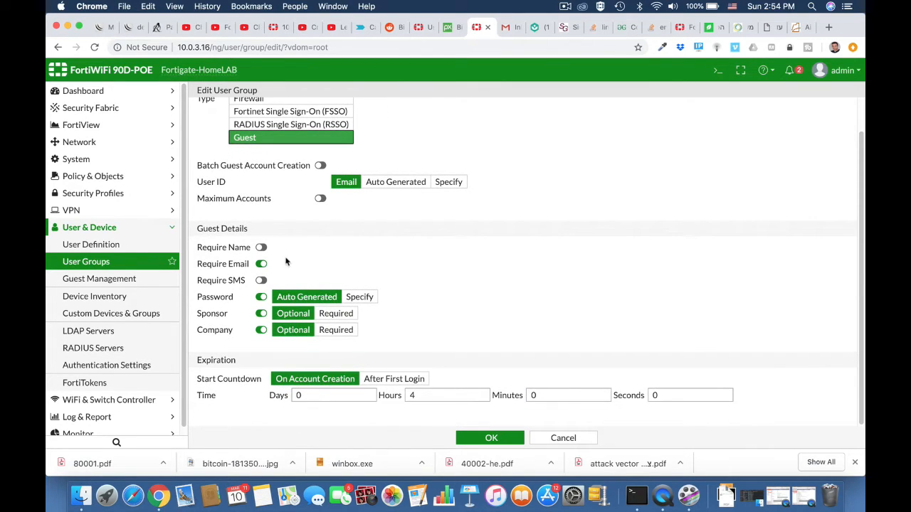
left_click(261, 247)
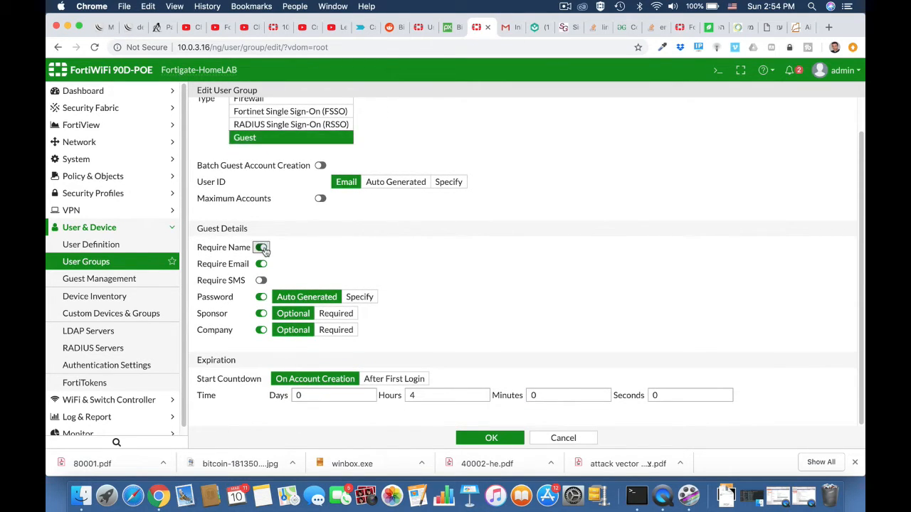
left_click(260, 331)
left_click(261, 314)
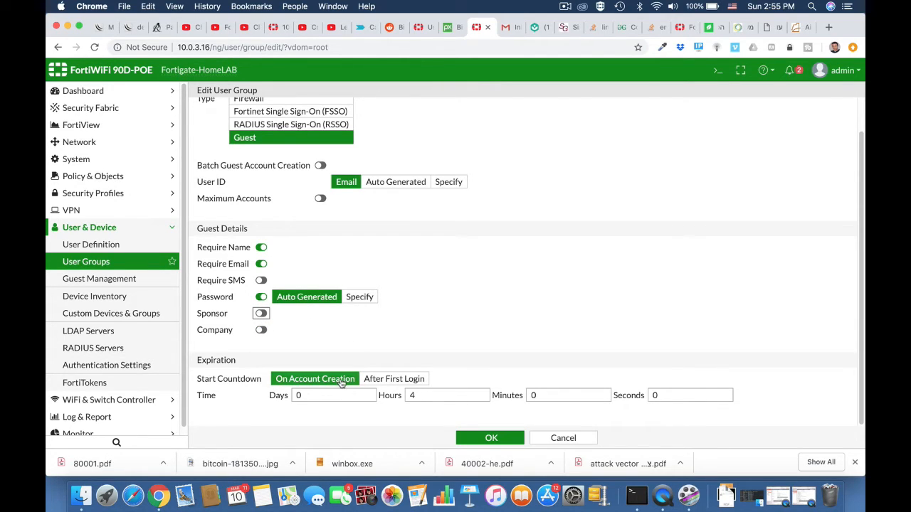
double_click(419, 396)
type("12")
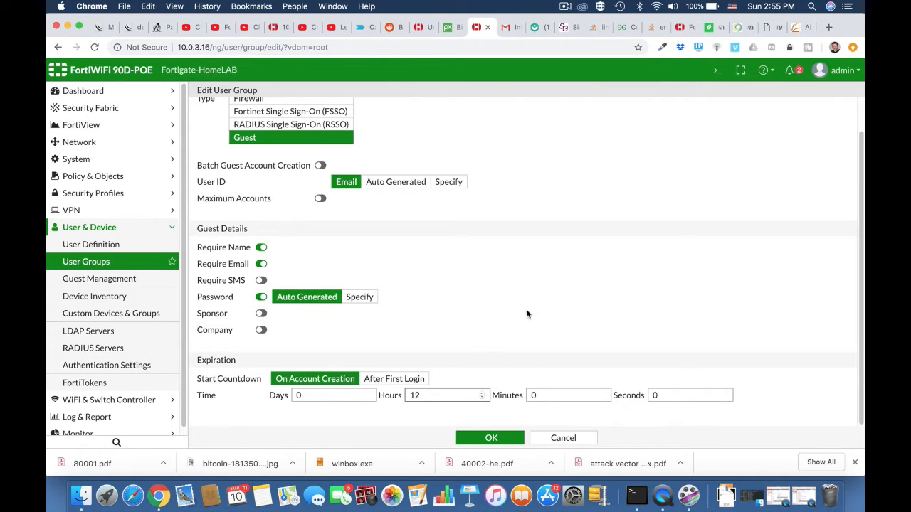
scroll(524, 300, "up", 1)
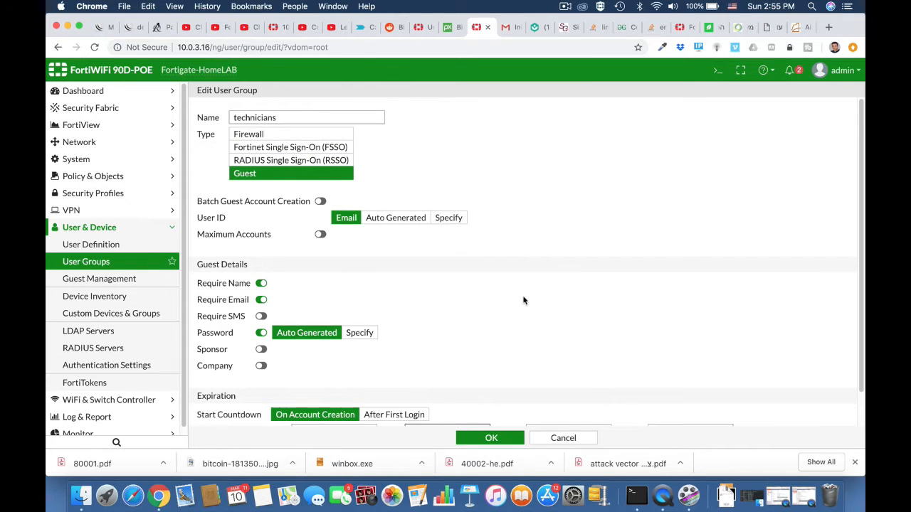
scroll(524, 300, "down", 1)
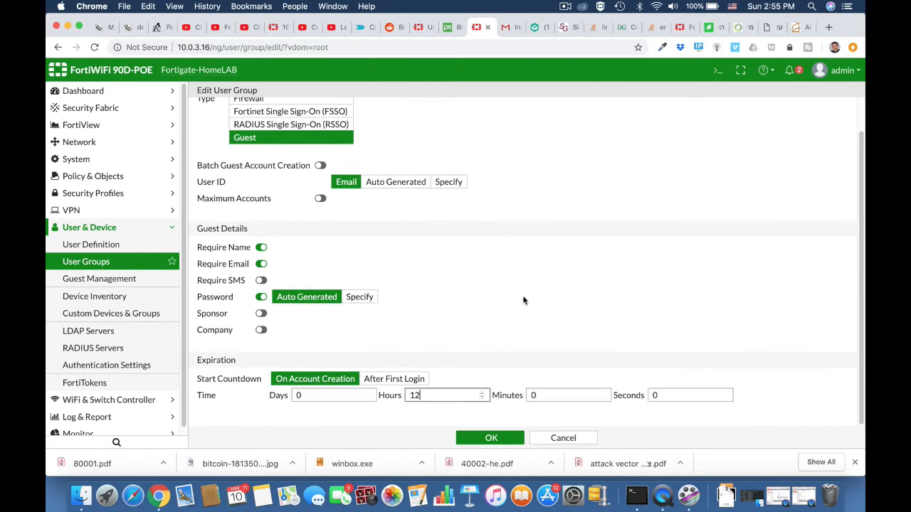
left_click(490, 439)
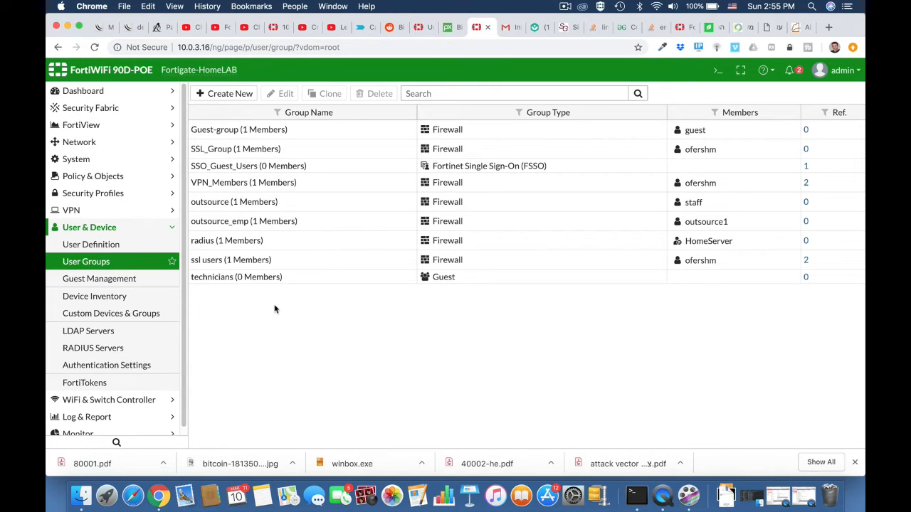
Start a new guest user and fill in the guest's name and e-mail address
left_click(133, 279)
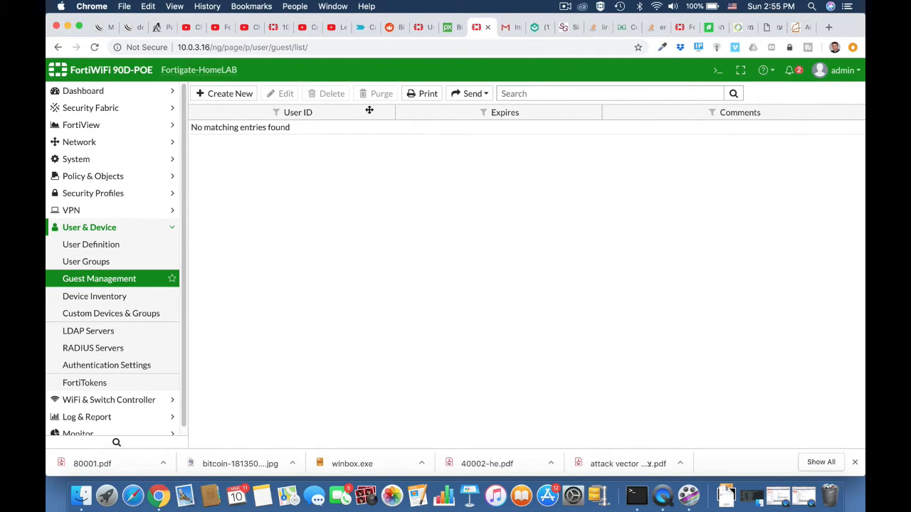
left_click(236, 95)
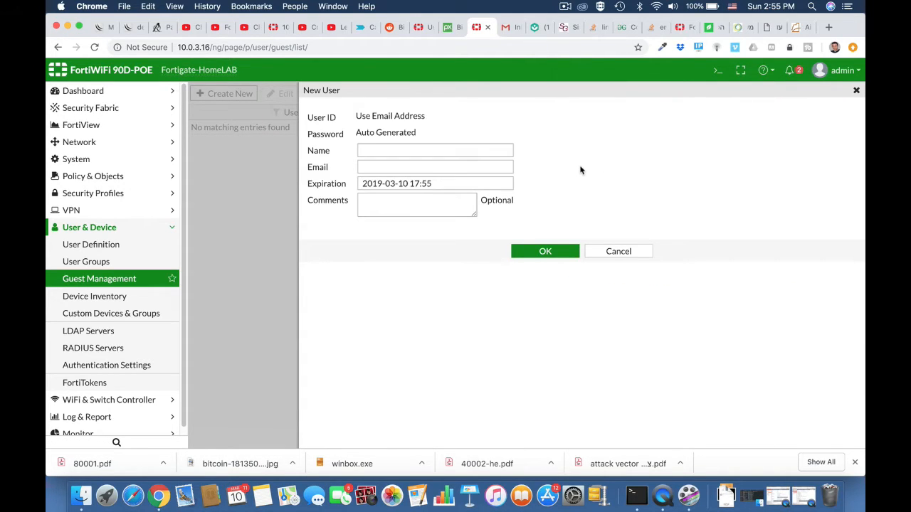
left_click(421, 151)
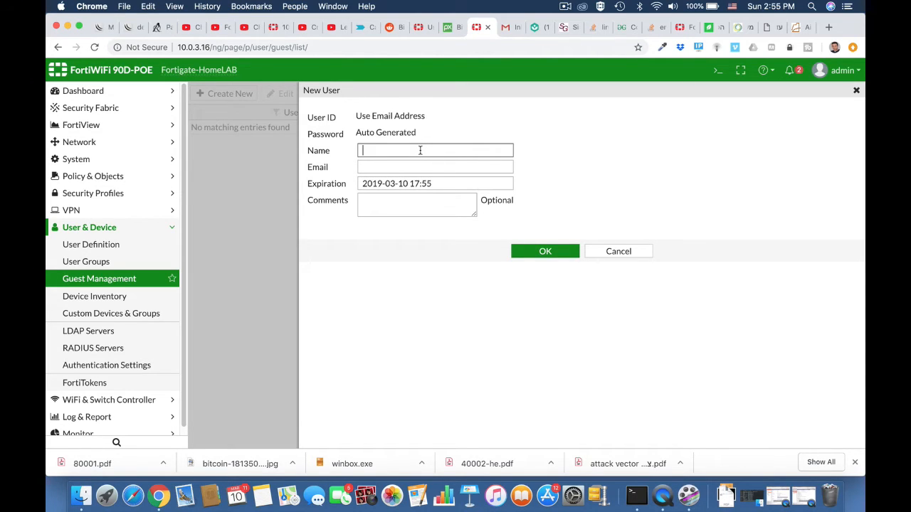
type("ofer")
left_click(422, 167)
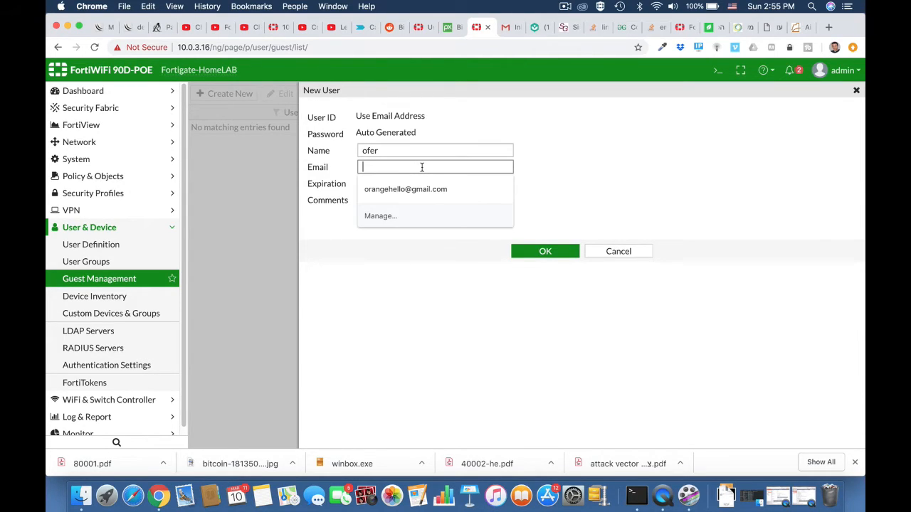
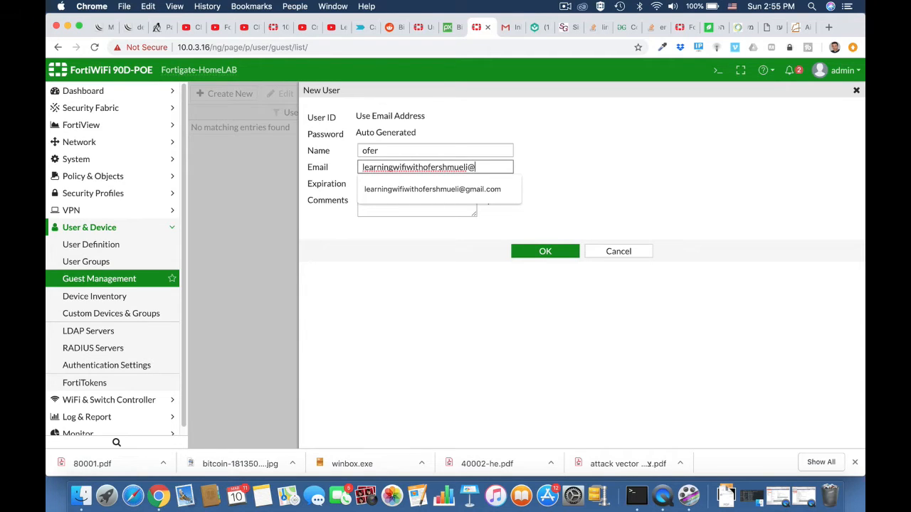
key("Down")
key("Return")
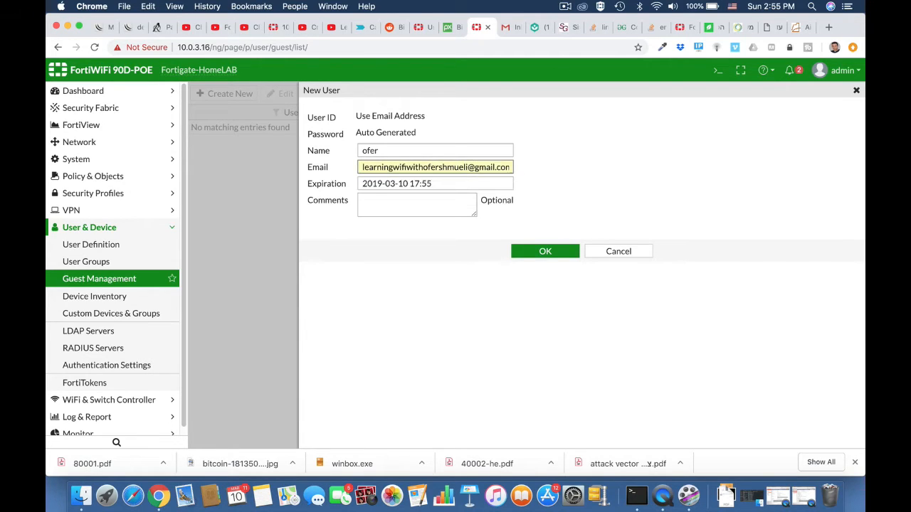
Create the guest account, copy its generated password, and return to the list
left_click(529, 252)
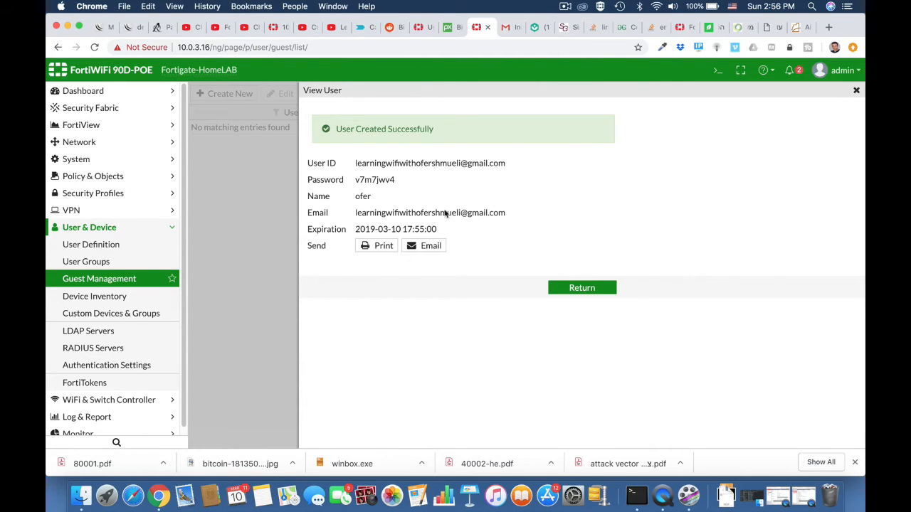
double_click(376, 178)
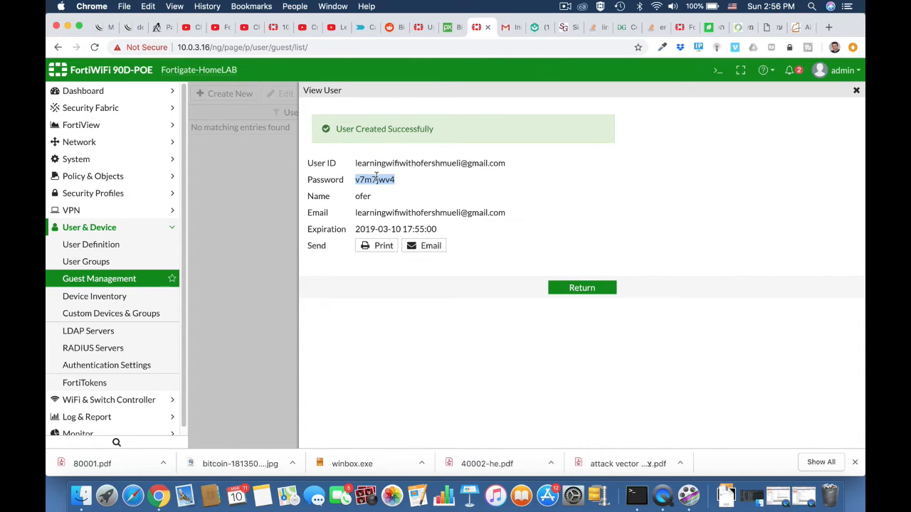
left_click(582, 292)
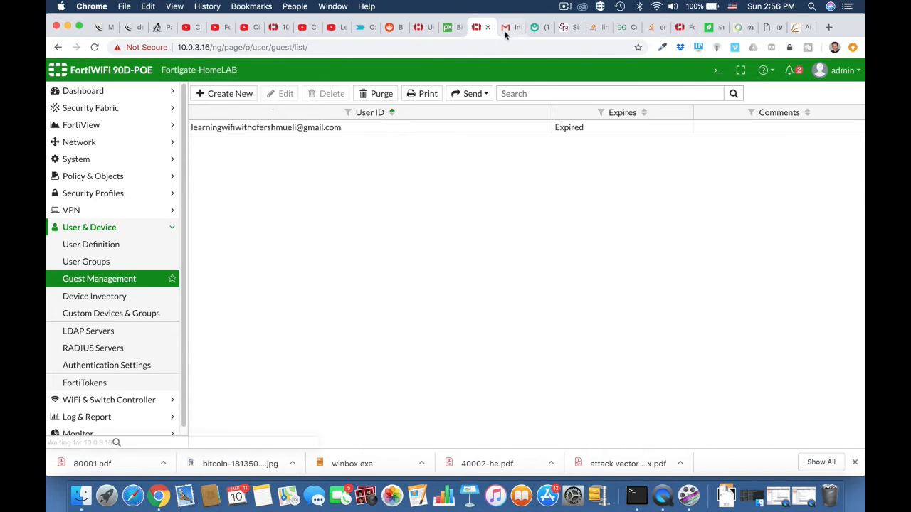
Set the internal interface's security mode to Captive Portal
left_click(107, 262)
left_click(92, 176)
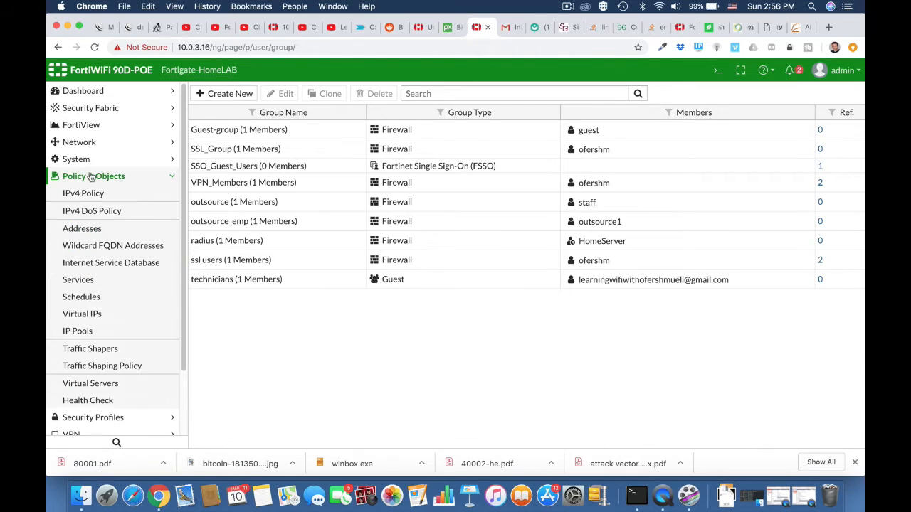
left_click(91, 141)
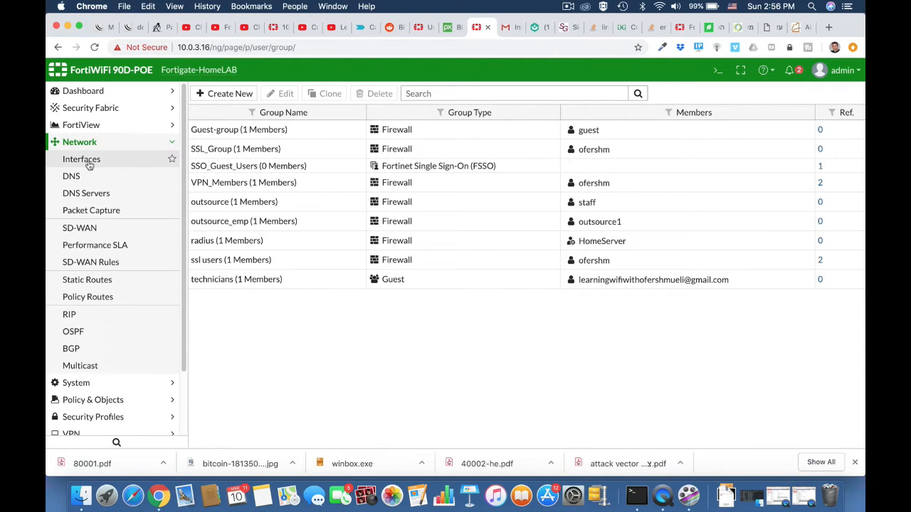
left_click(65, 159)
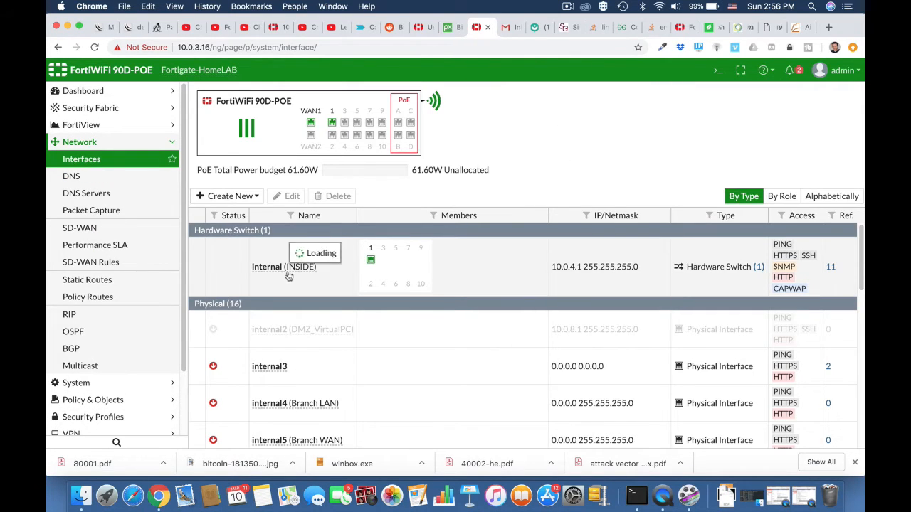
double_click(290, 268)
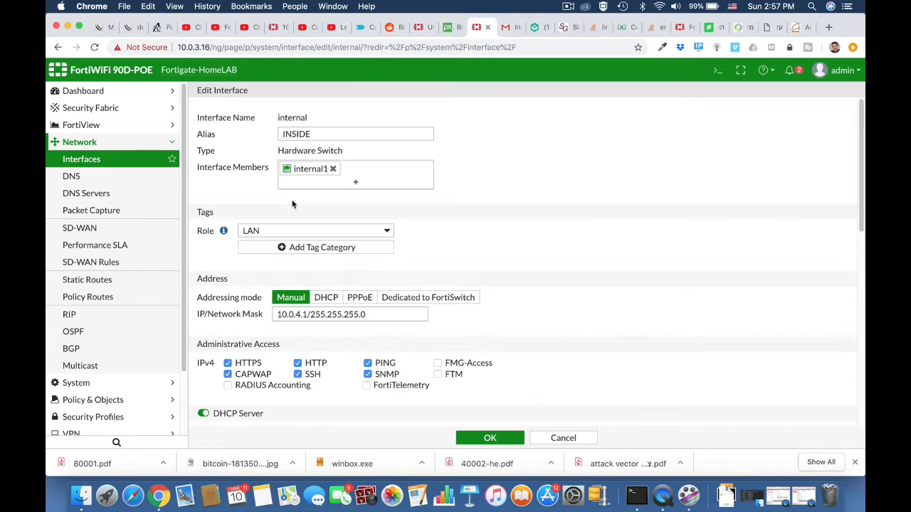
scroll(292, 205, "down", 3)
scroll(291, 205, "down", 5)
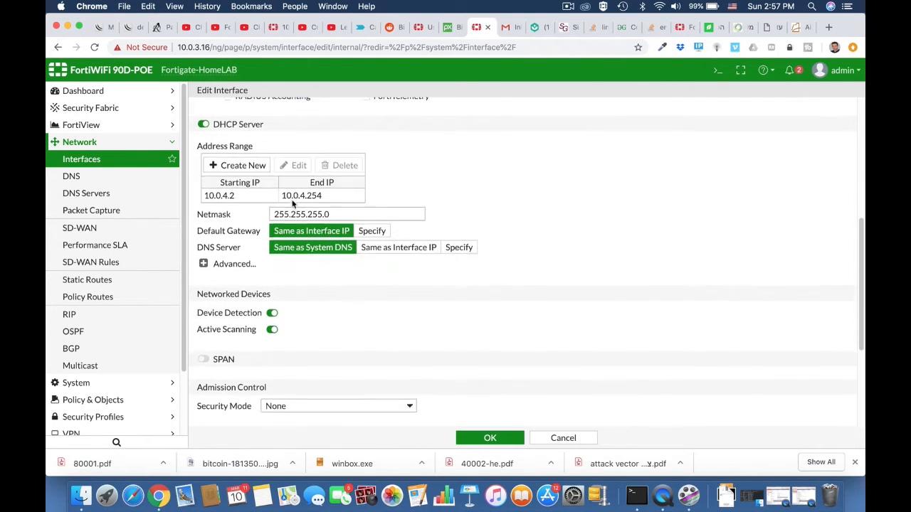
scroll(293, 205, "down", 3)
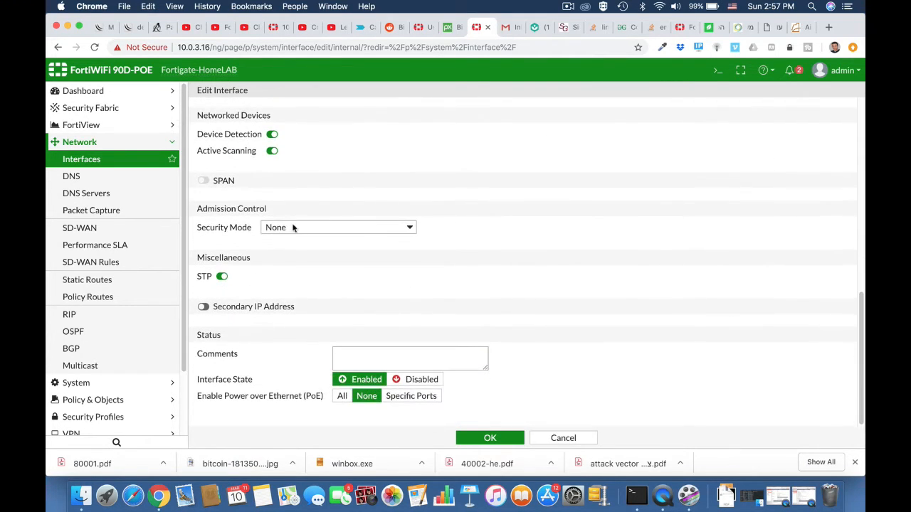
left_click(292, 227)
left_click(292, 250)
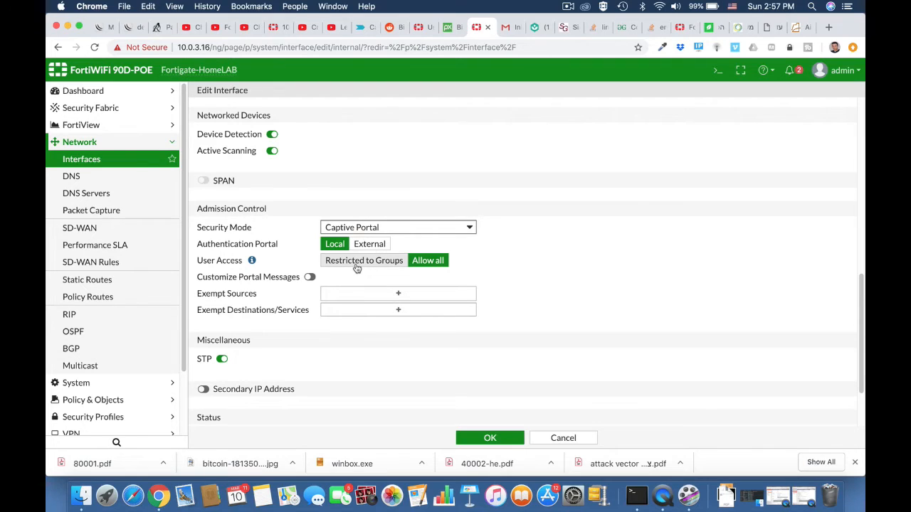
Restrict portal access to the technicians group and enable customized portal messages
left_click(356, 267)
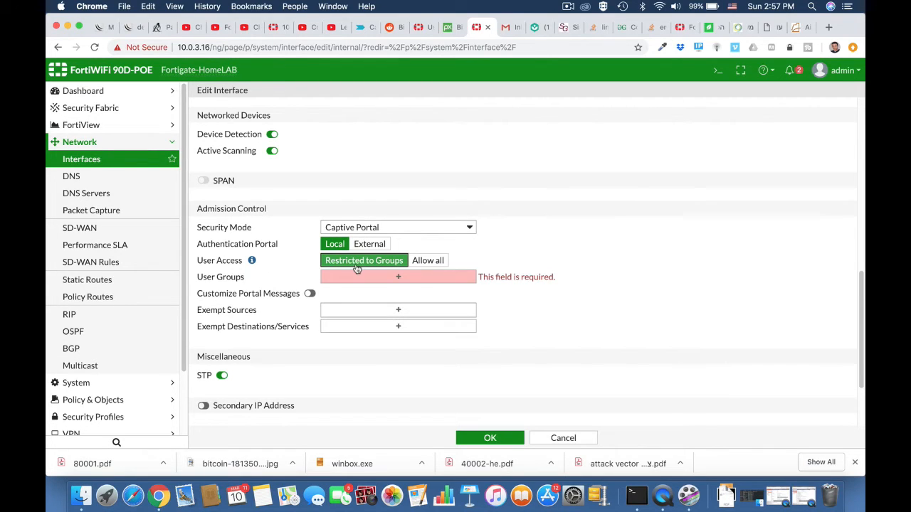
left_click(399, 278)
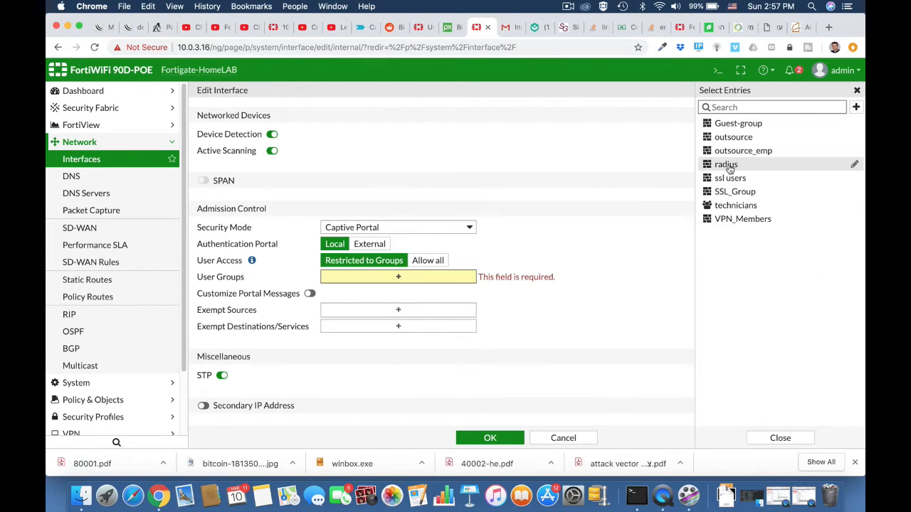
left_click(733, 208)
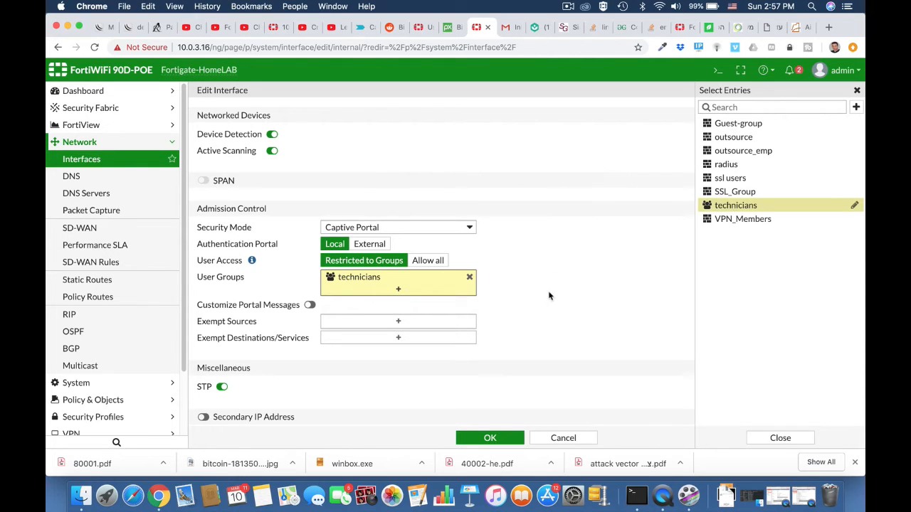
scroll(507, 344, "down", 3)
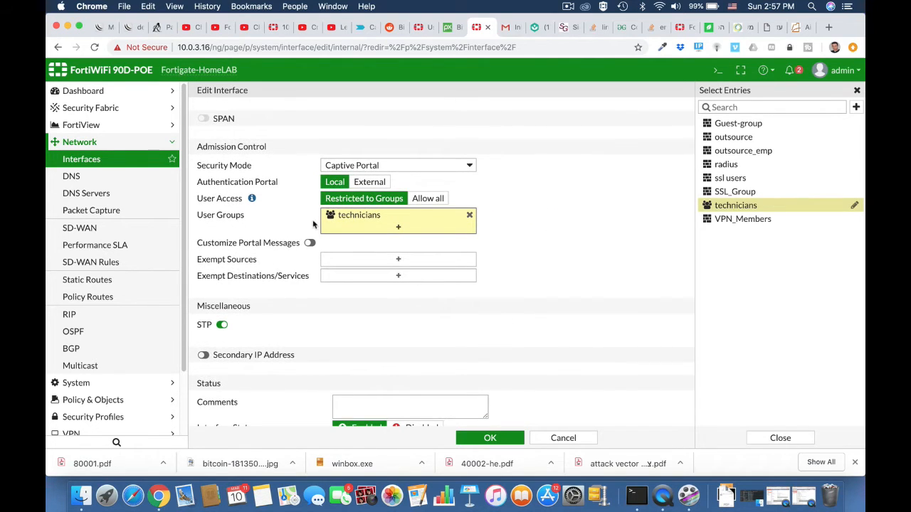
left_click(311, 244)
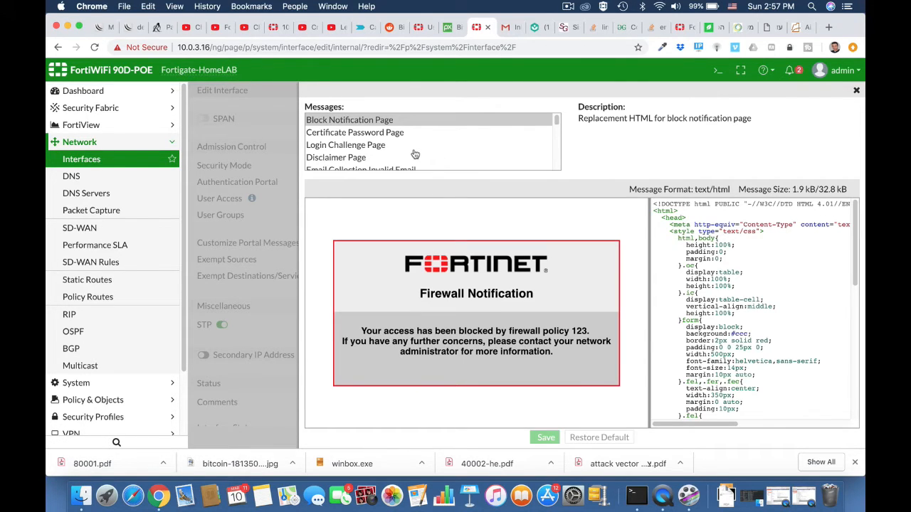
Review the portal messages editor, close it, and save the internal interface settings
scroll(371, 155, "down", 3)
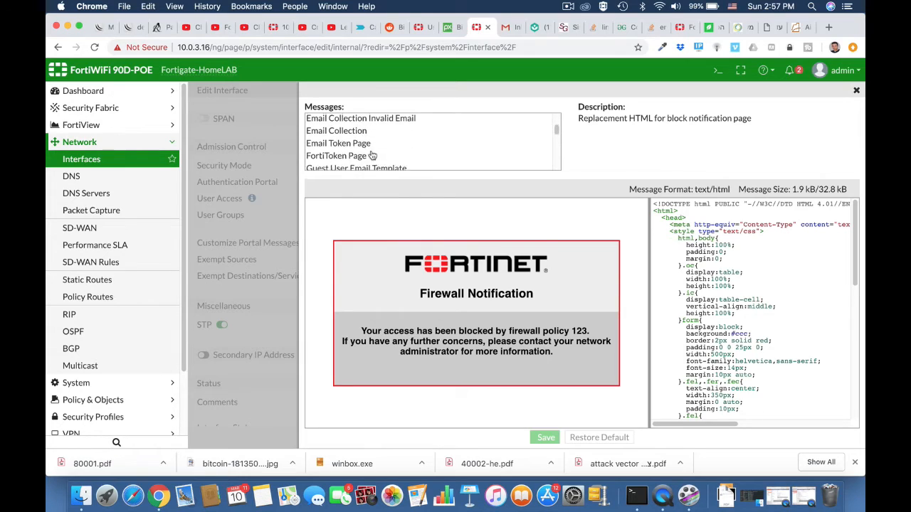
scroll(371, 155, "down", 2)
scroll(370, 155, "up", 3)
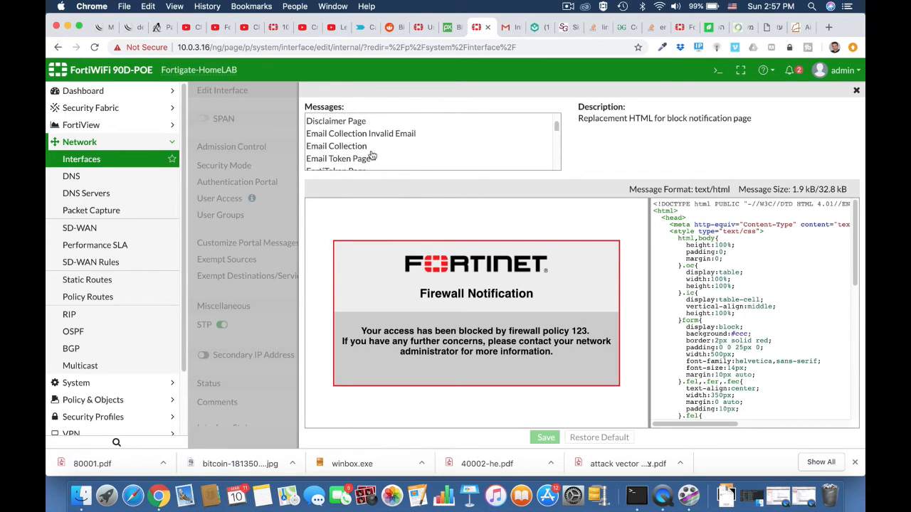
scroll(371, 156, "up", 3)
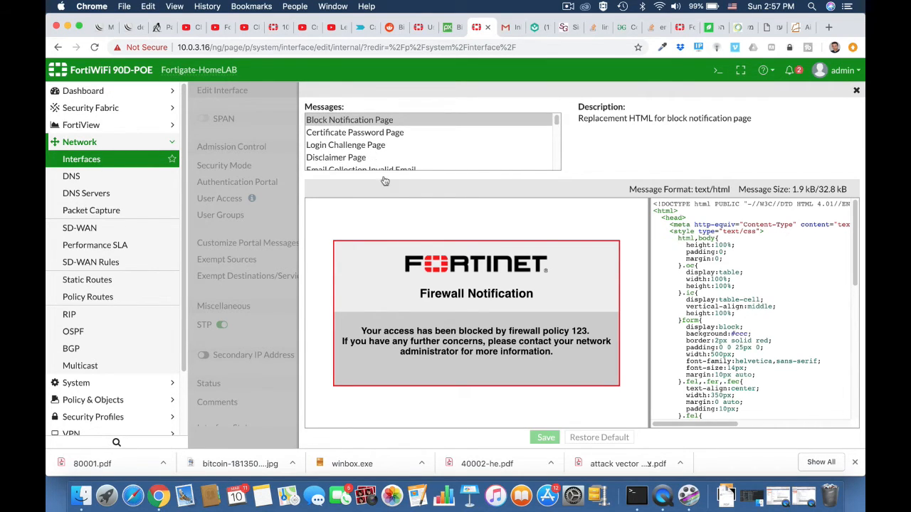
left_click(857, 92)
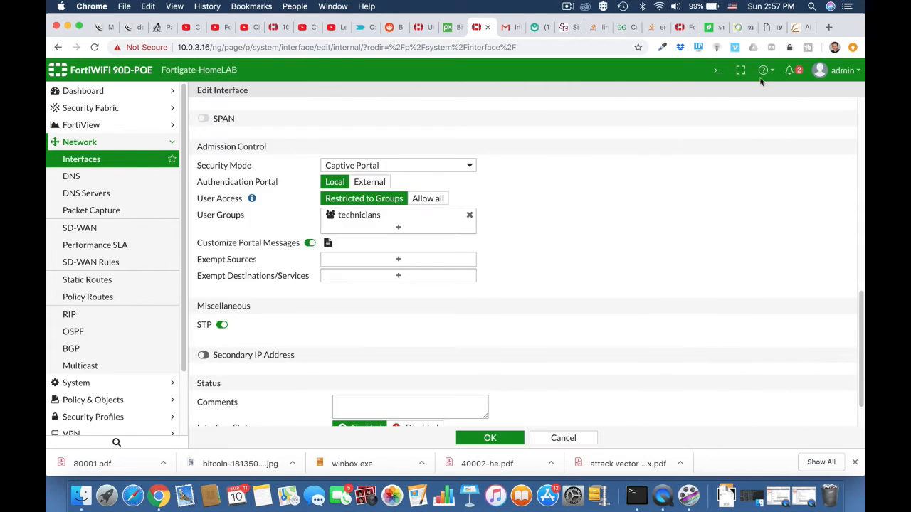
scroll(554, 334, "down", 2)
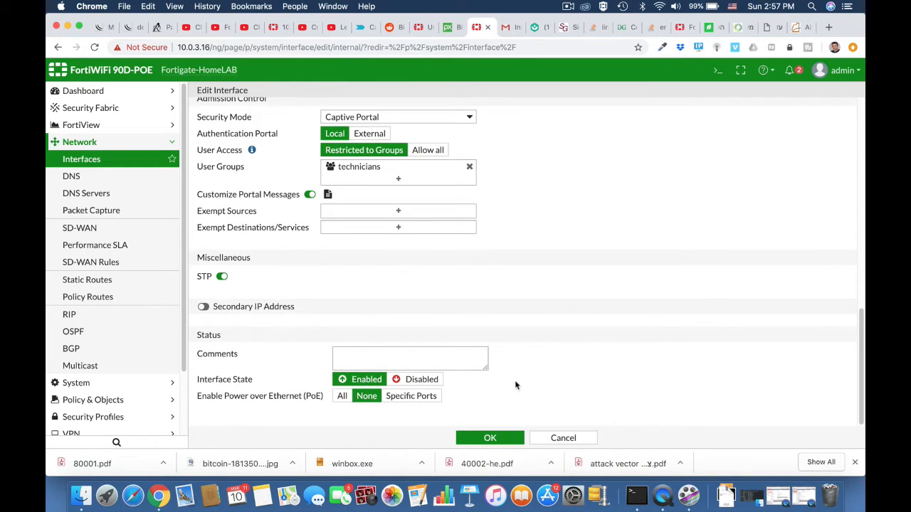
left_click(490, 439)
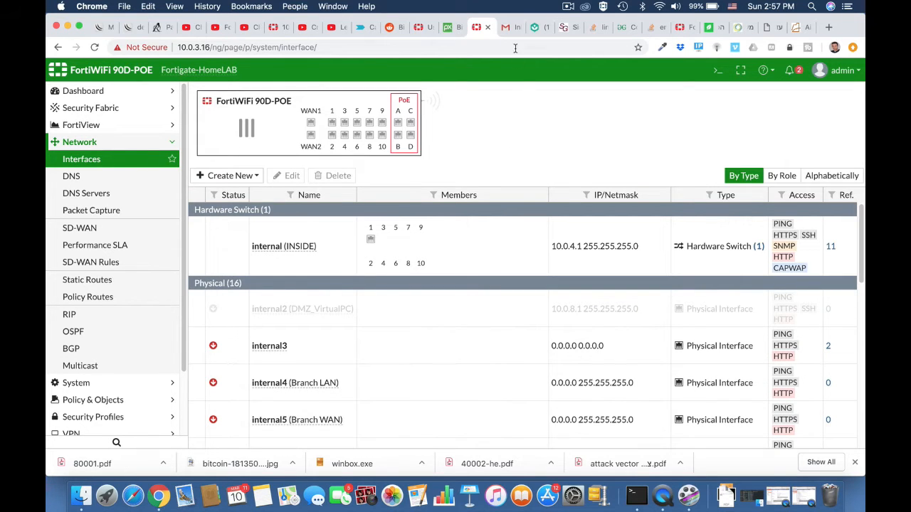
left_click(505, 27)
Browse to ynet in Chrome so the FortiGate captive portal intercepts the request
left_click(483, 48)
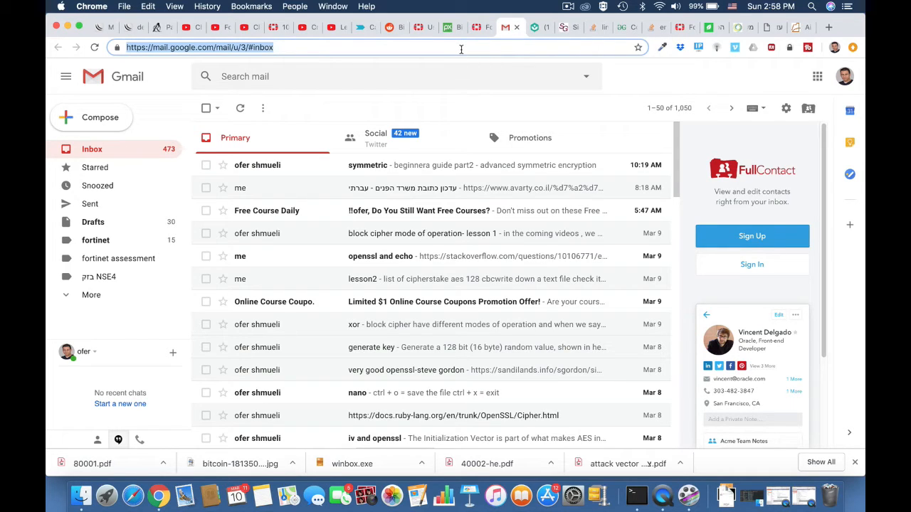
type("ynet")
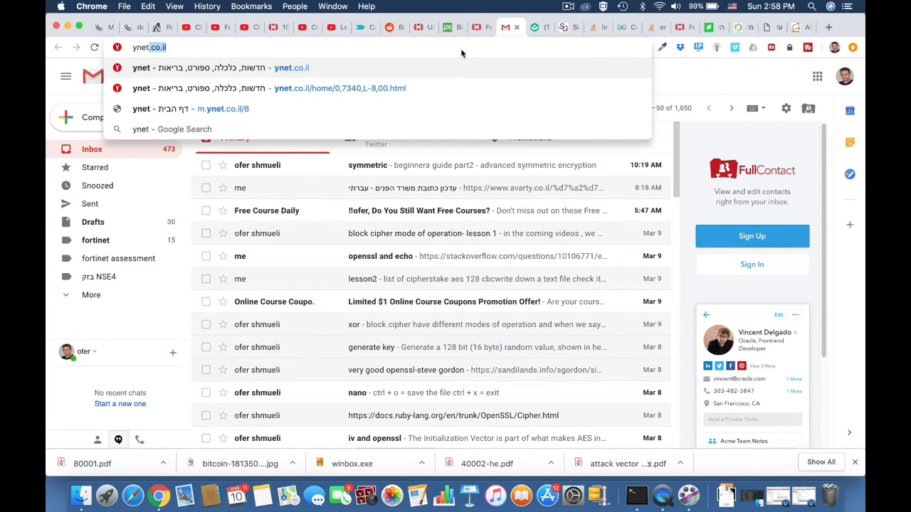
key("Return")
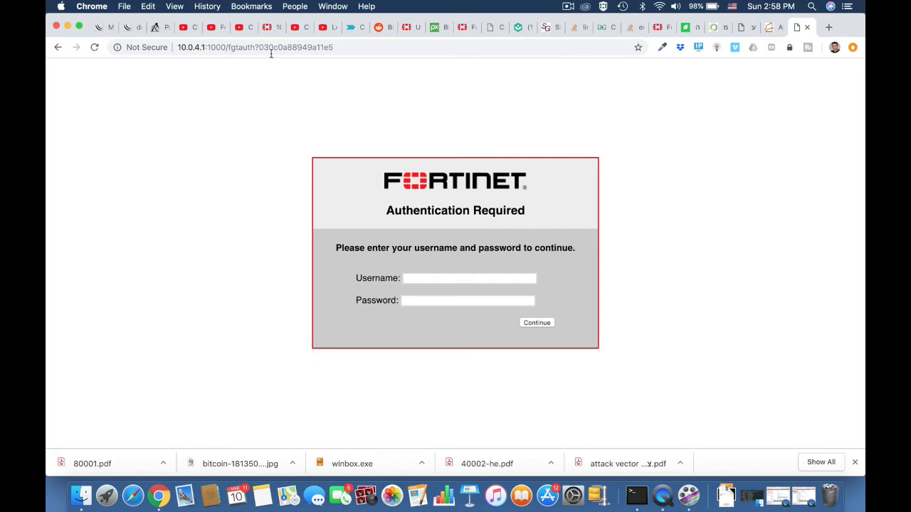
Sign in on the Authentication Required page with the guest account's e-mail username and password
left_click(411, 276)
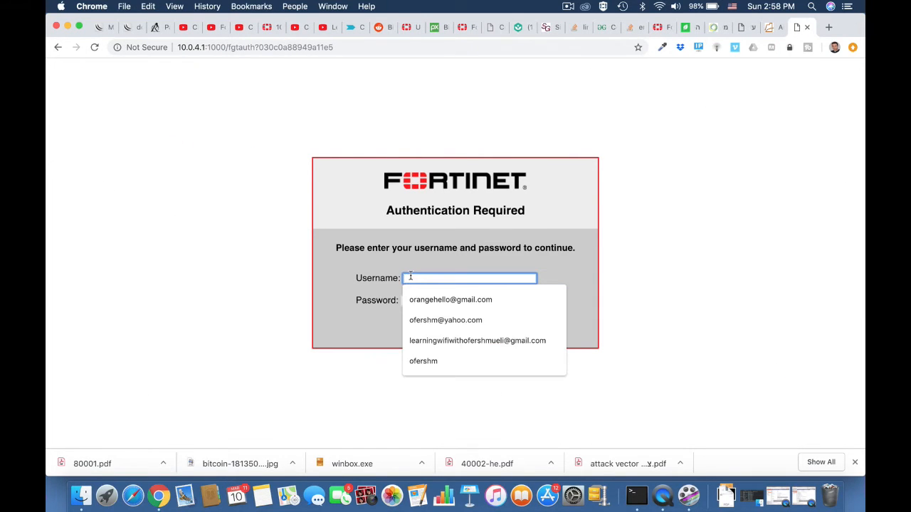
type("ofer")
left_click(277, 319)
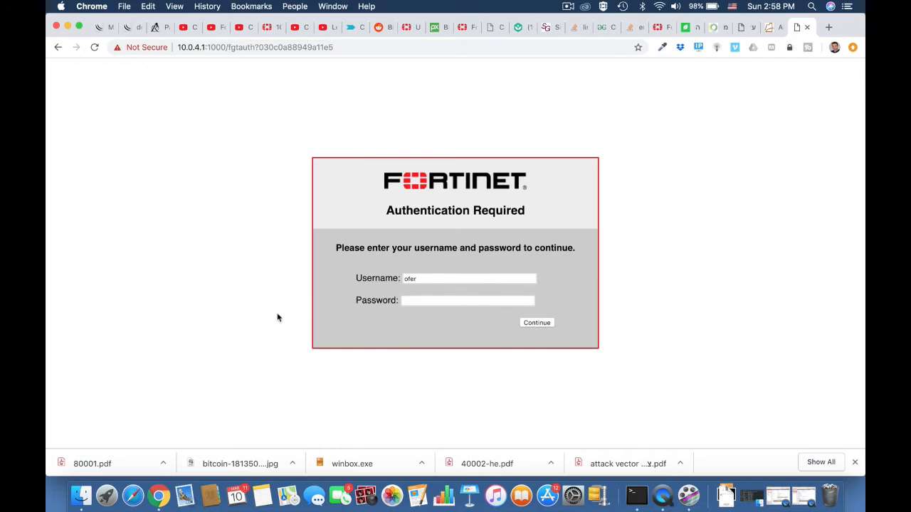
left_click(418, 301)
type("••••••••")
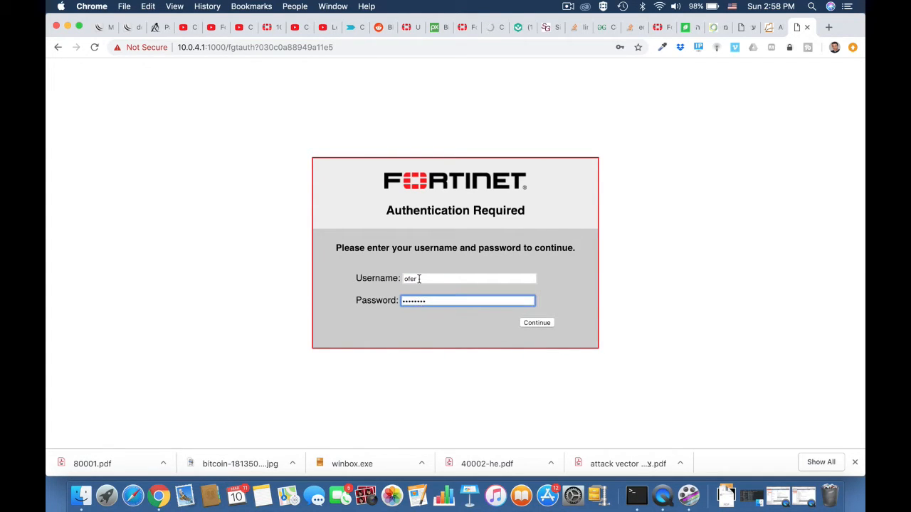
left_click_drag(419, 279, 383, 283)
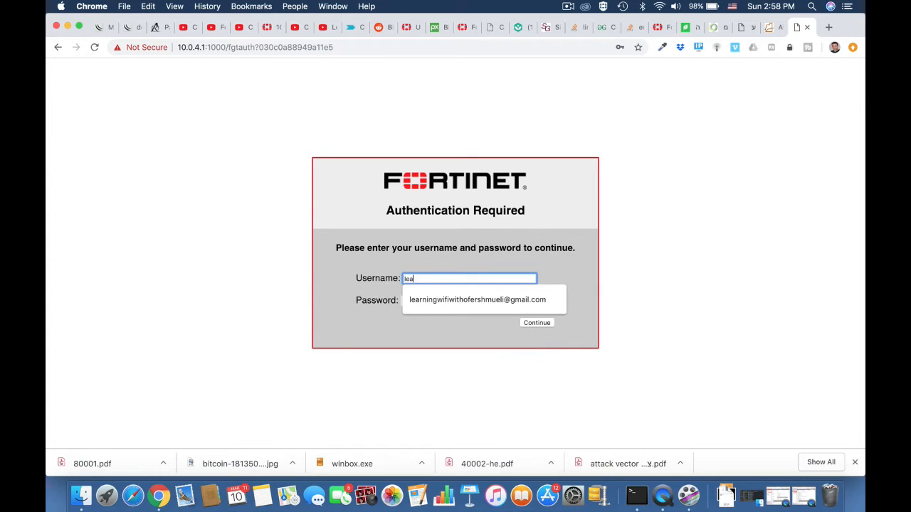
left_click(403, 300)
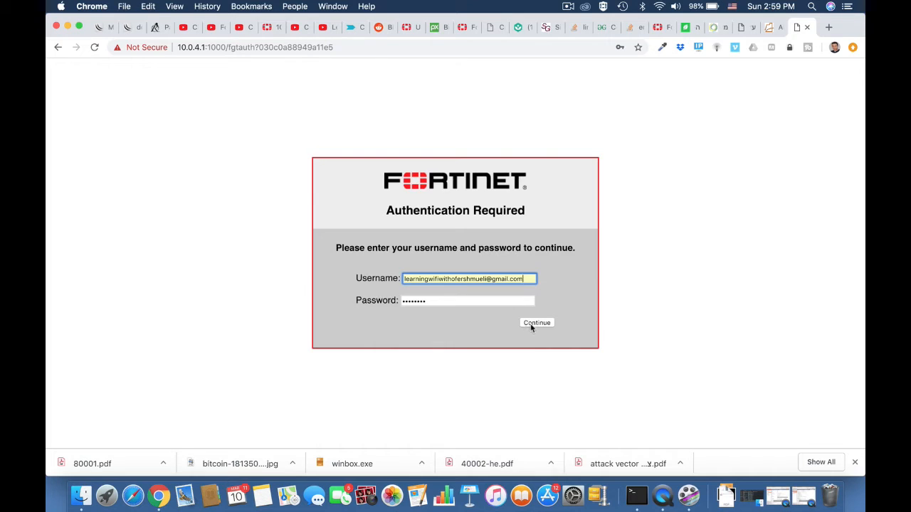
left_click(537, 323)
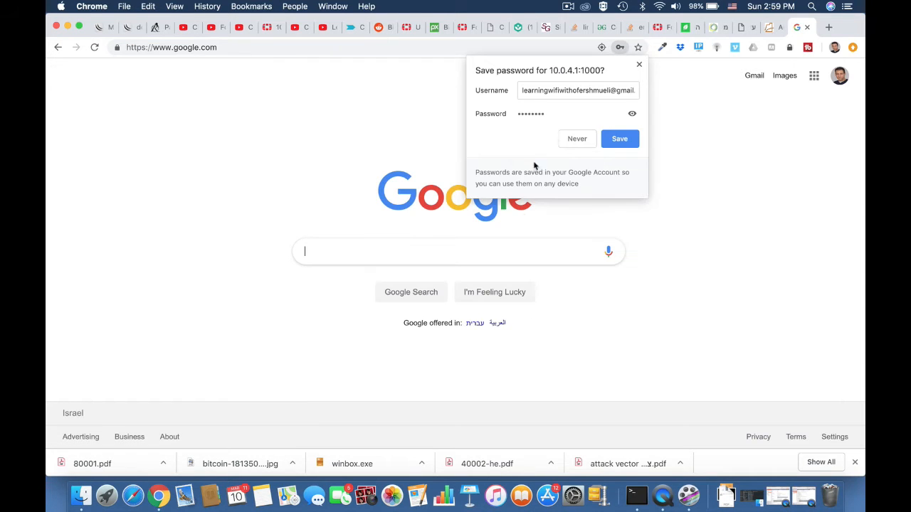
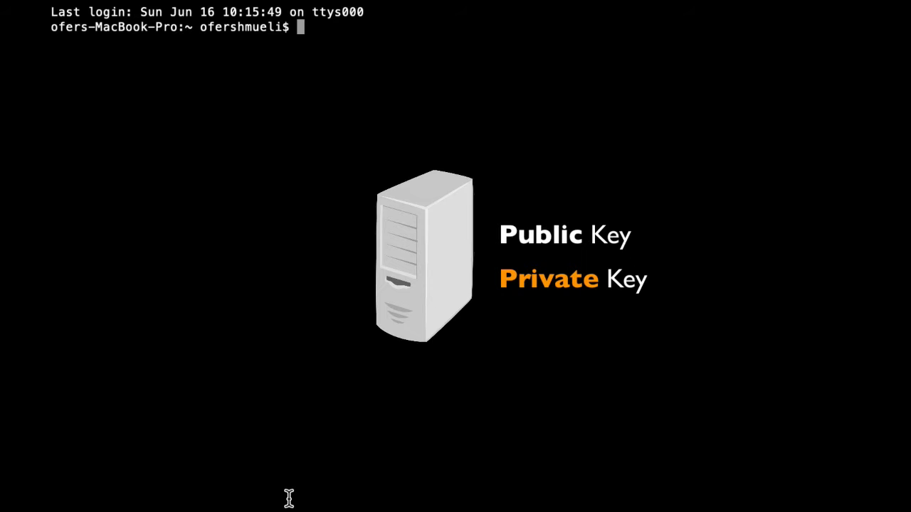
Generate a 2048-bit RSA private key saved as fortikey.pem using openssl genrsa
type("openssl ")
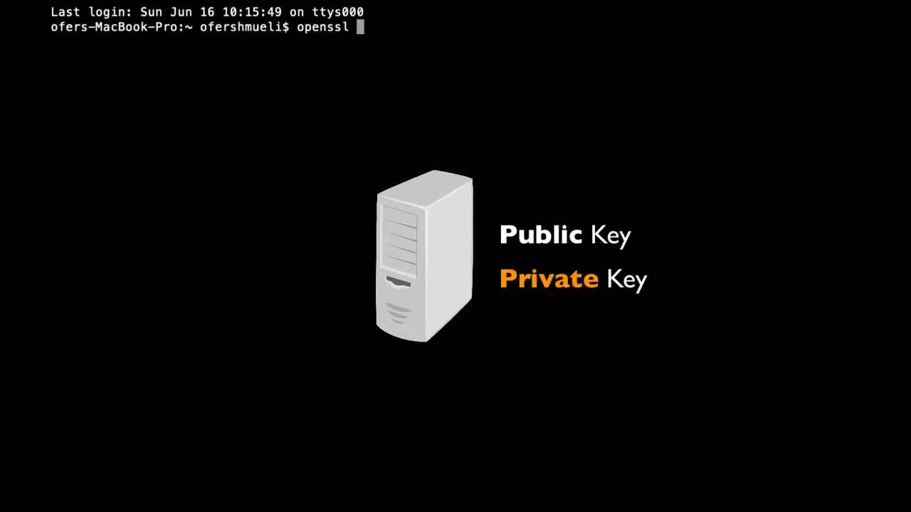
type("genrsa -")
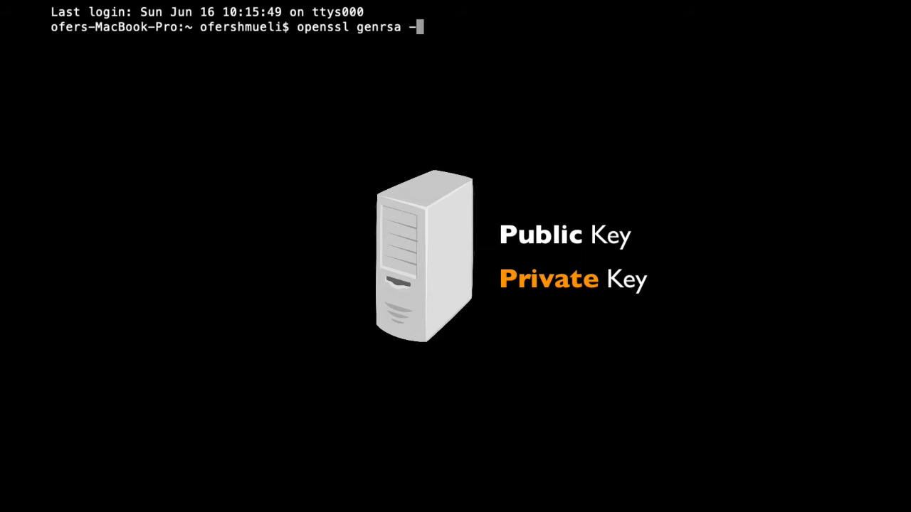
type("out fortike")
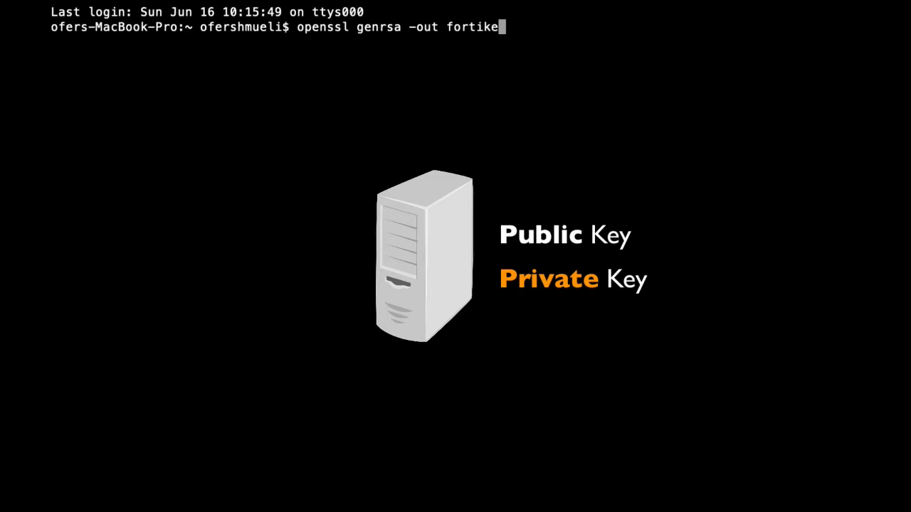
type("y.pem 20")
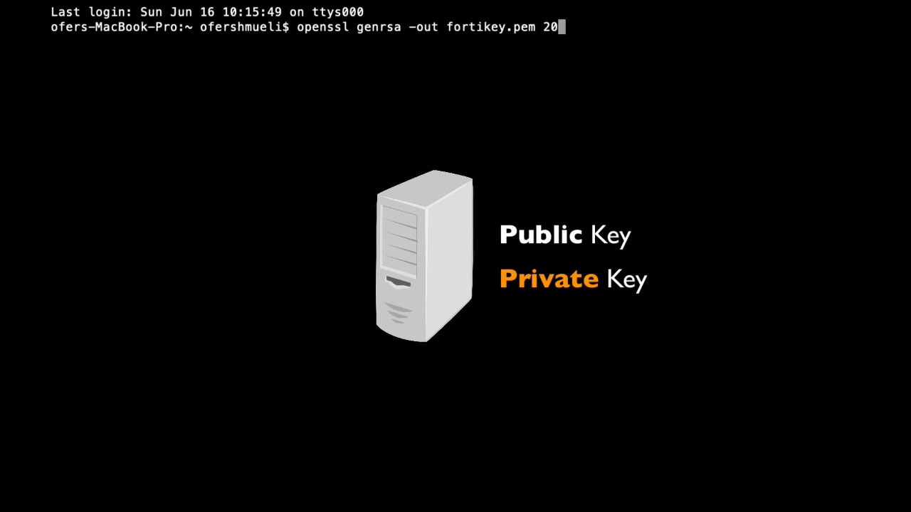
type("48")
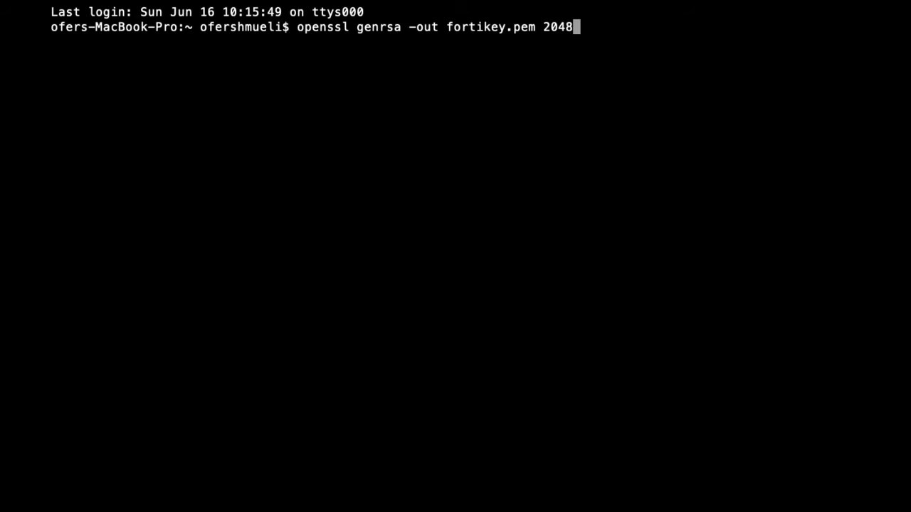
key("Return")
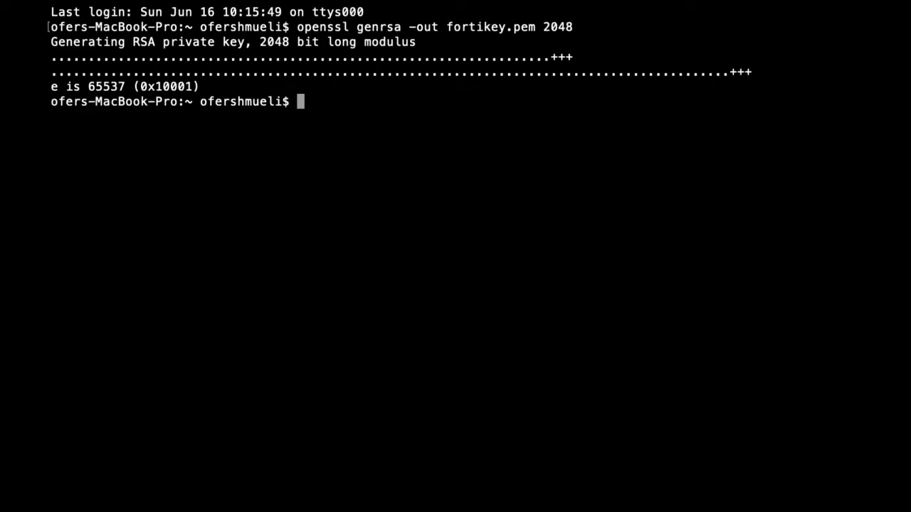
Extract the public key from fortikey.pem into mykey.pub with openssl rsa -pubout
type("openssl ")
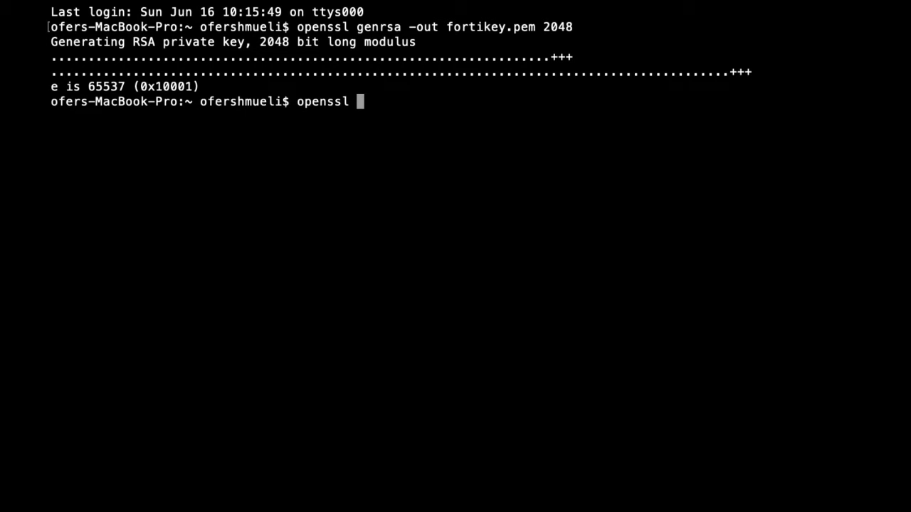
type("rsa -in ")
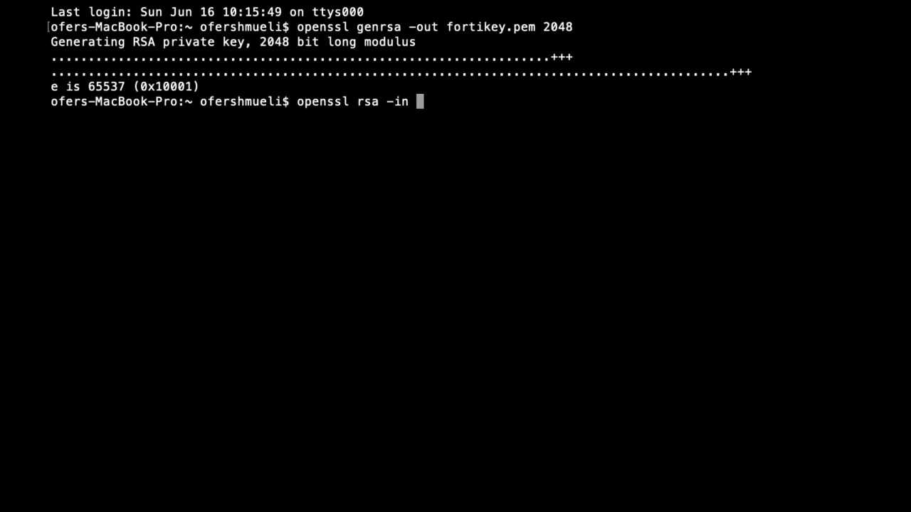
type("fortikey.")
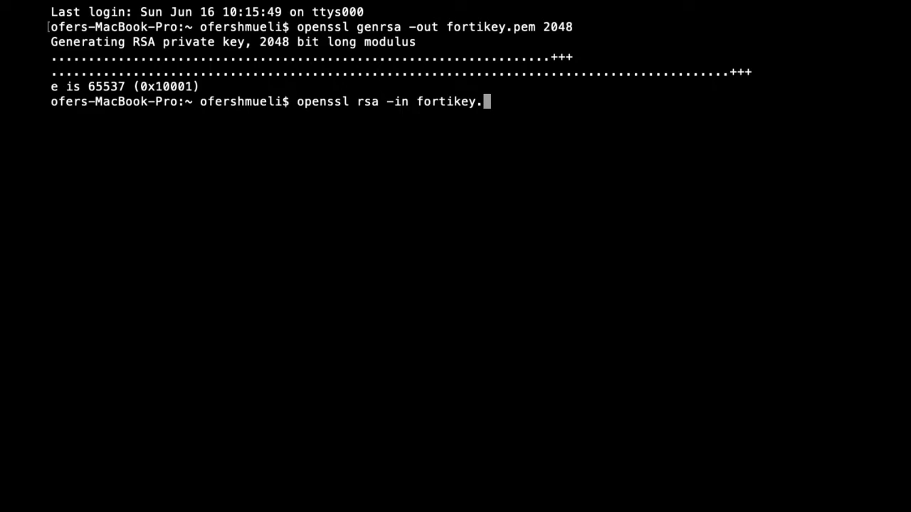
type("pem -pub")
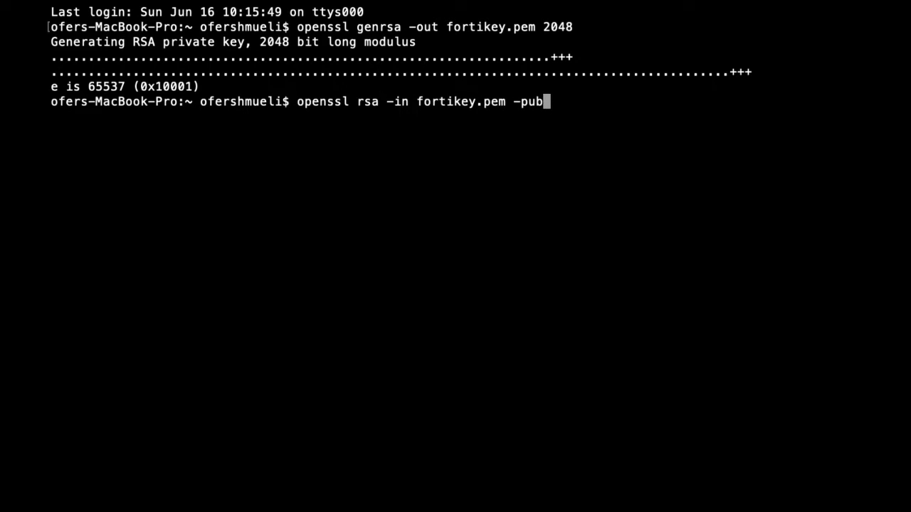
type("out > my")
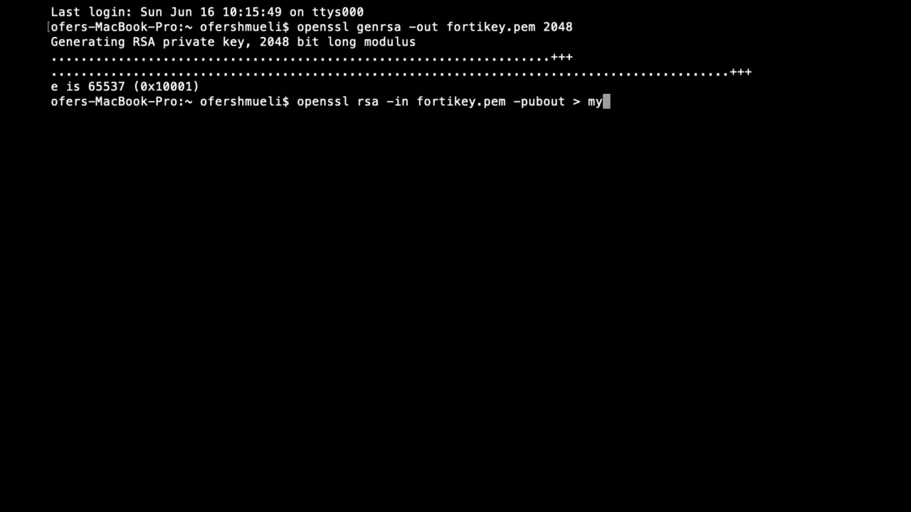
type("key.pub")
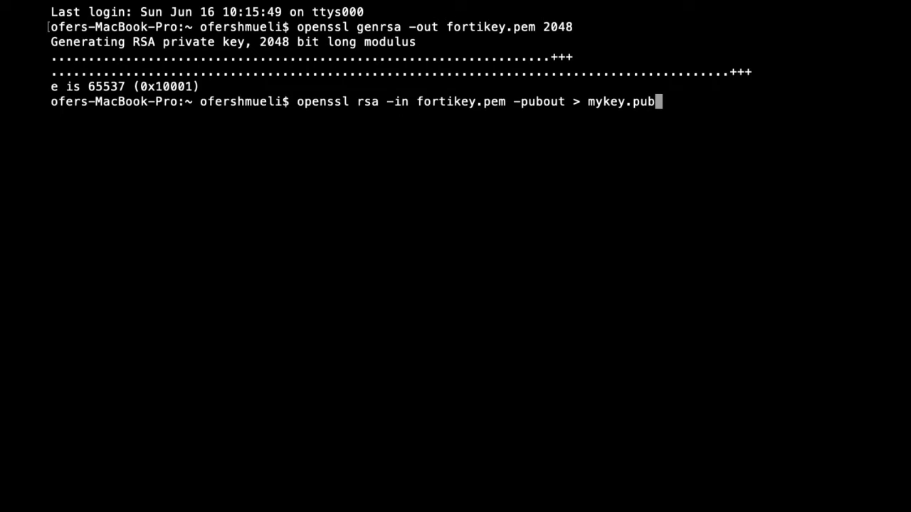
key("Return")
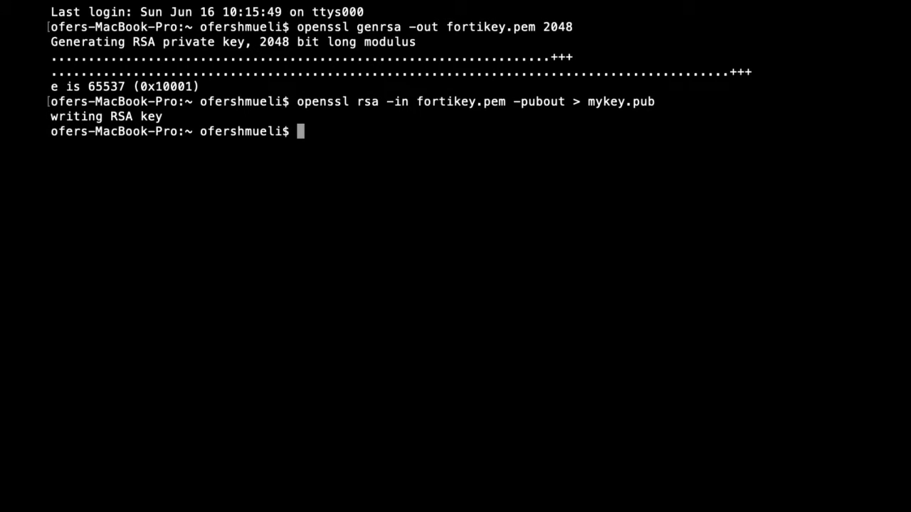
type("cat myke")
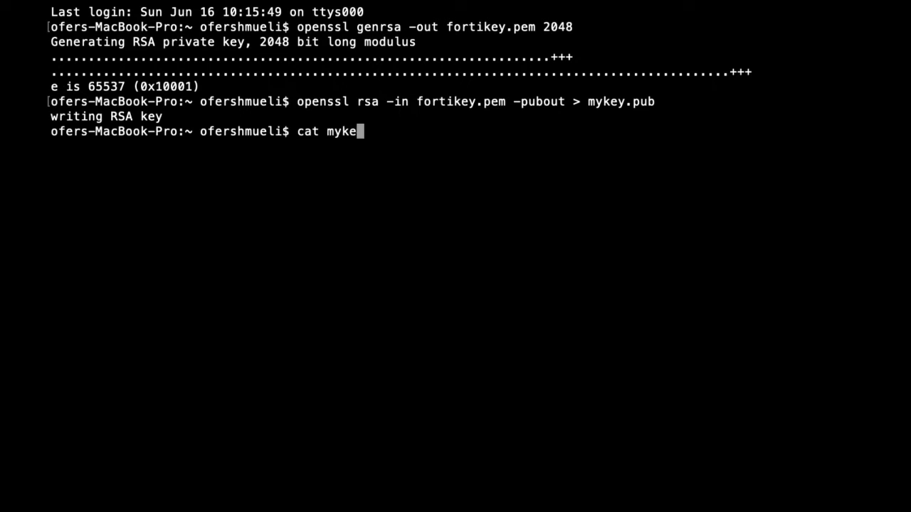
type("y.pub")
Print the mykey.pub public key with cat, then view fortikey.pem in less
key("Return")
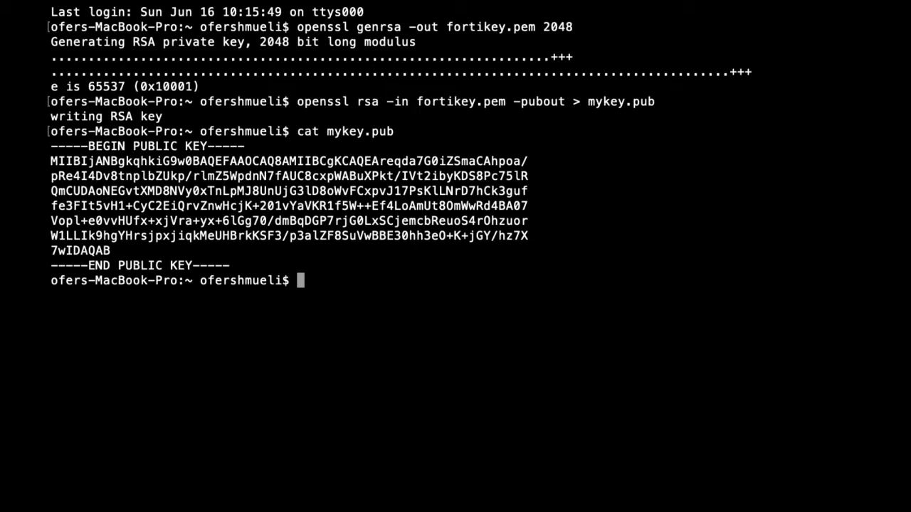
type("less forti")
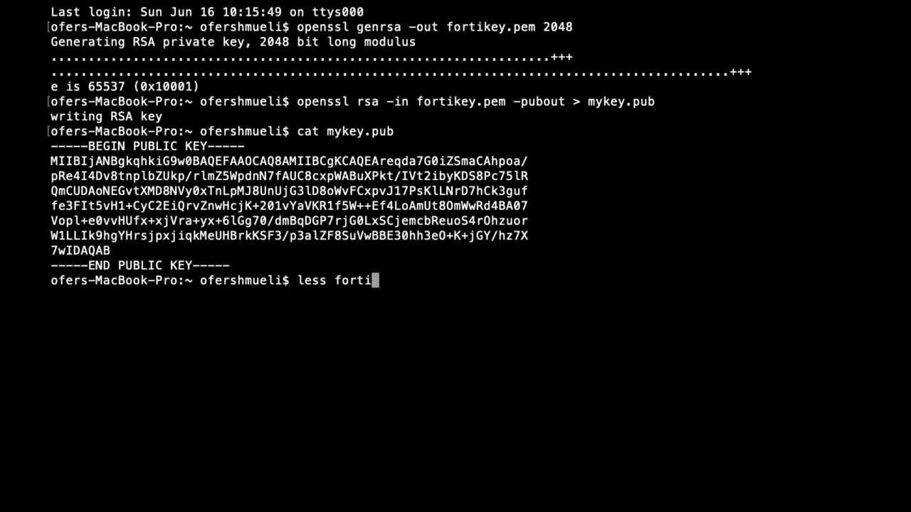
type("key.pem")
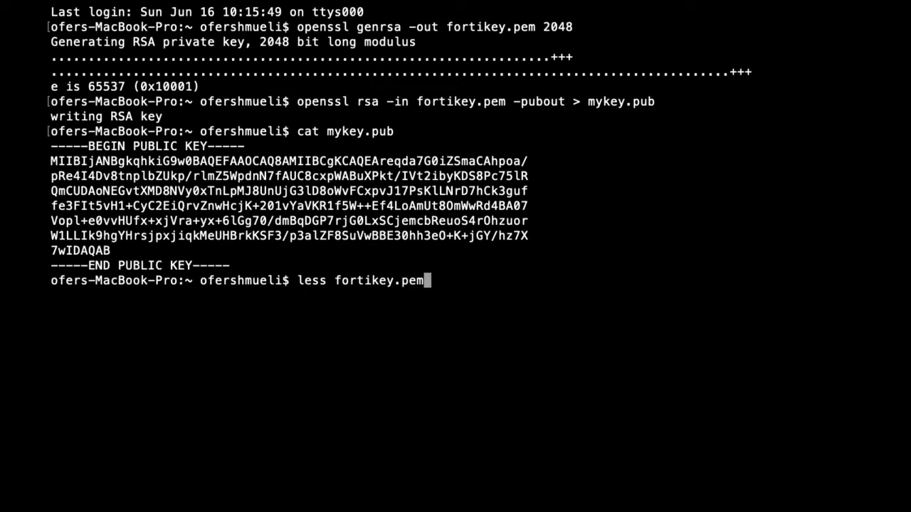
key("Return")
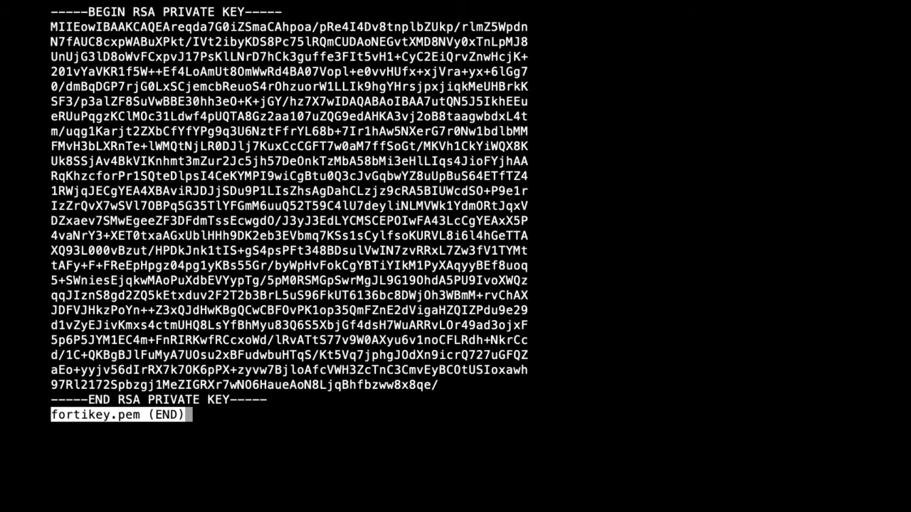
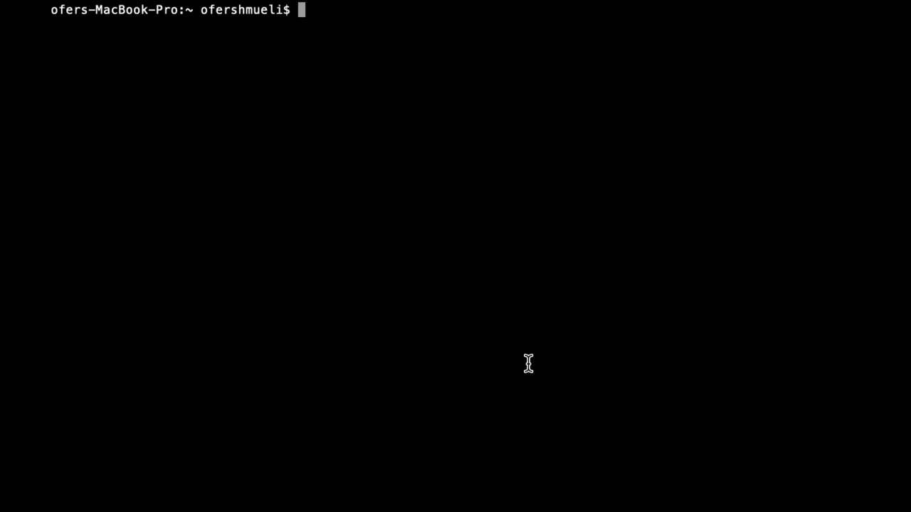
Hash 'i have a secret message' with openssl md5, giving 642ff6e3b3e5b0d609679dd9fb79ca36
type("ope")
key("BackSpace")
key("BackSpace")
key("BackSpace")
type("echo -n ")
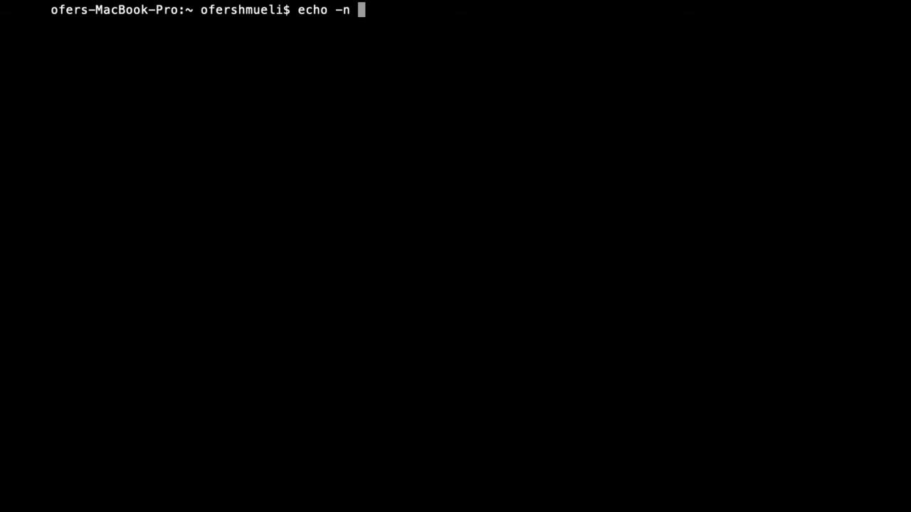
type("i have a ")
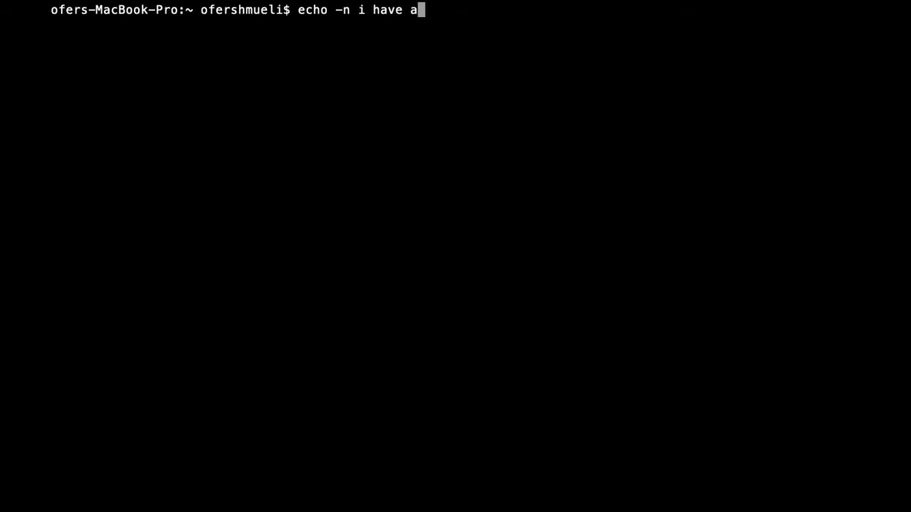
type("secret ")
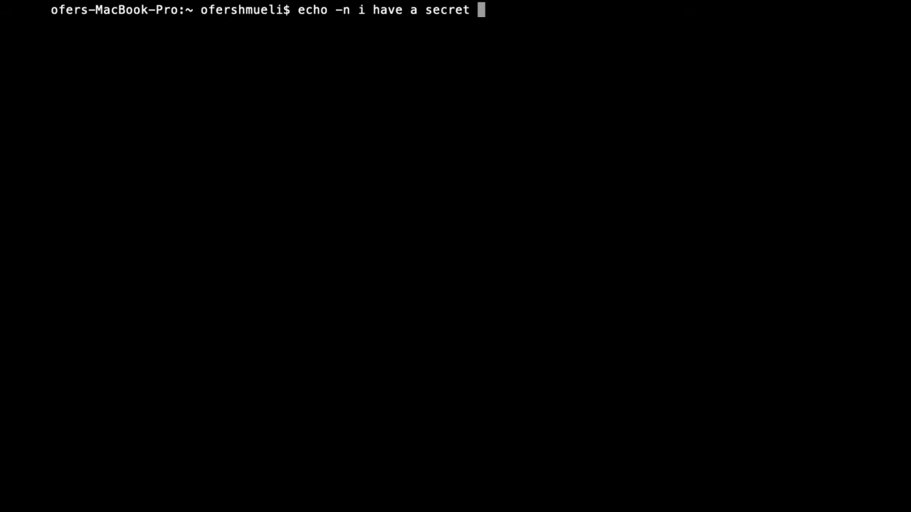
type("message ")
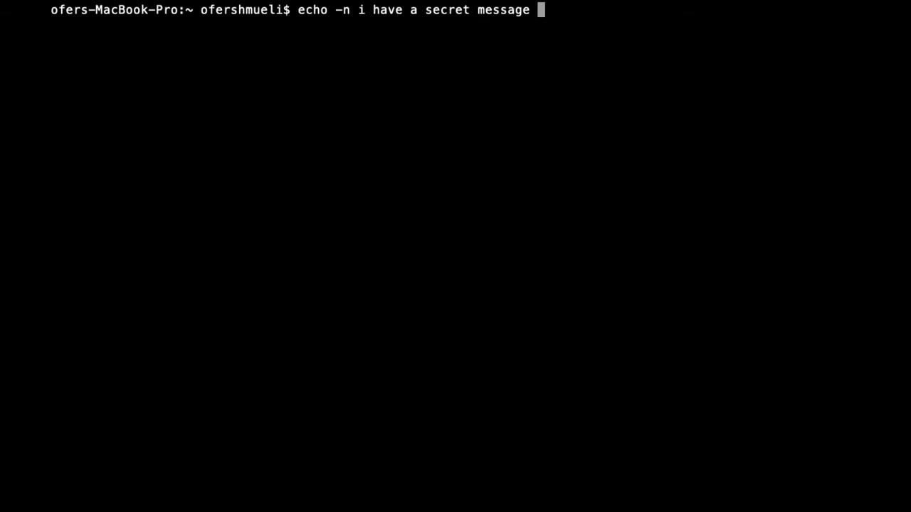
type("| openssl ")
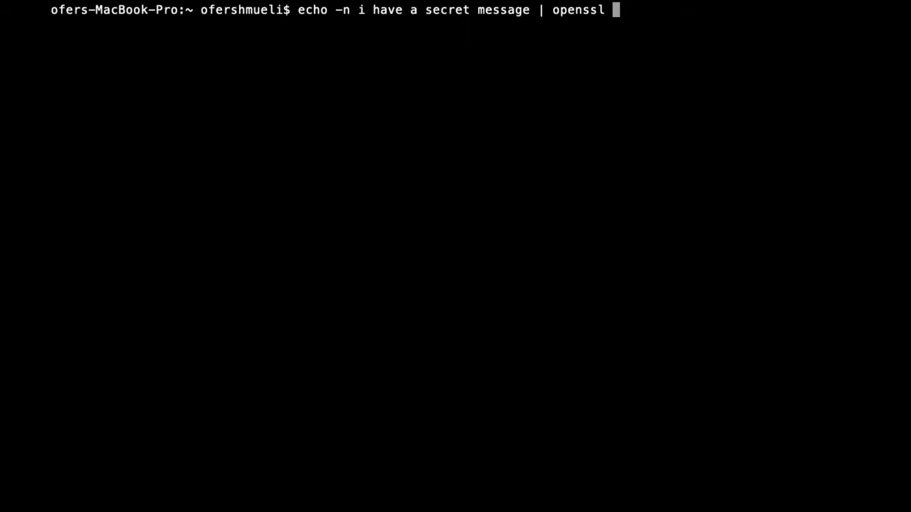
type("md5")
key("Return")
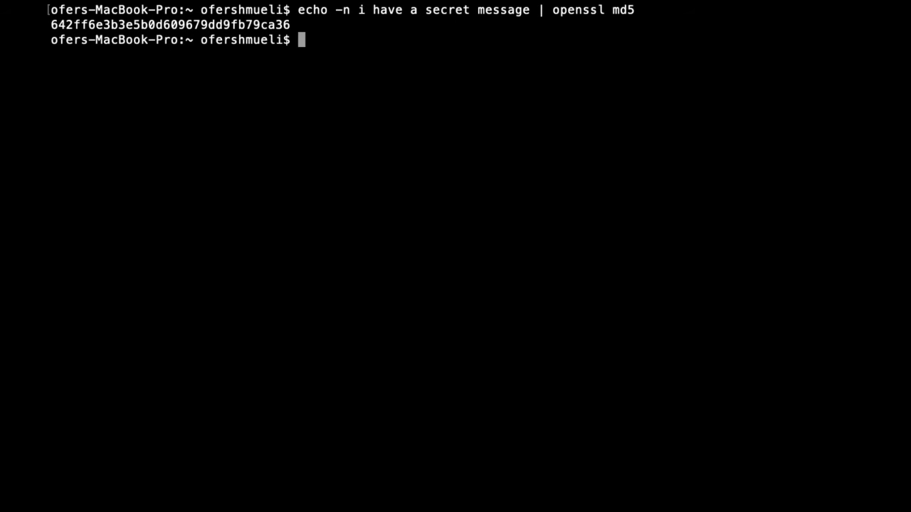
type("clear")
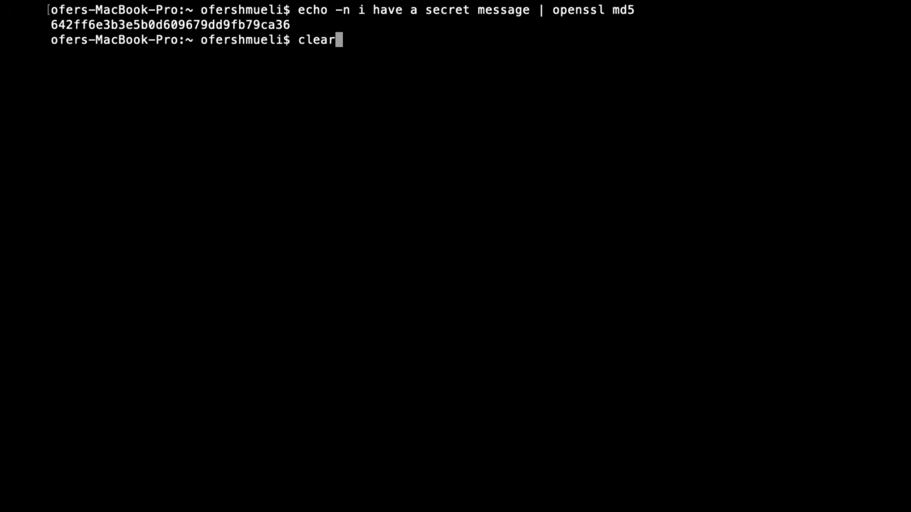
Hash the misspelled 'messagae' version, which gives the different MD5 2ec67ced0ab8a700c8879778c184f3ab
key("Up")
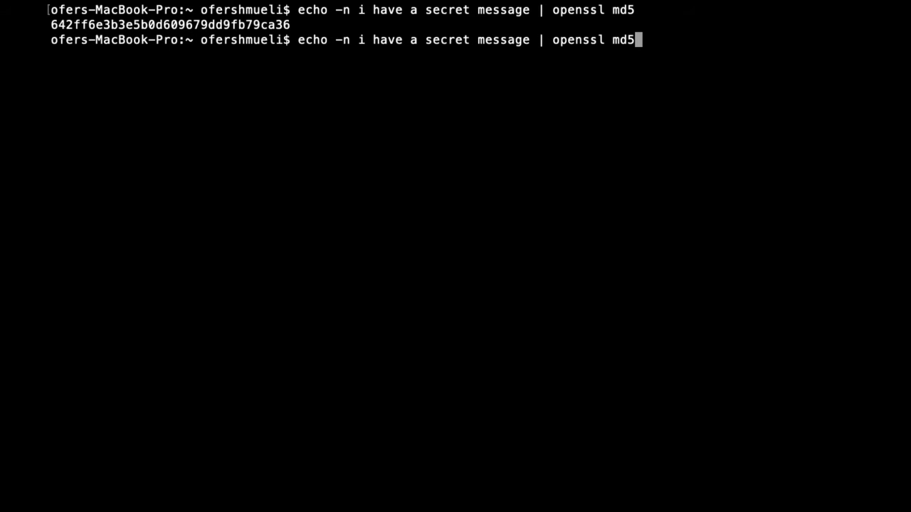
key("Left")
key("Left")
key("Left")
key("Left")
key("Left")
key("Left")
key("Left")
key("Left")
key("Left")
key("Left")
key("Left")
key("Left")
key("Left")
key("Left")
type("a")
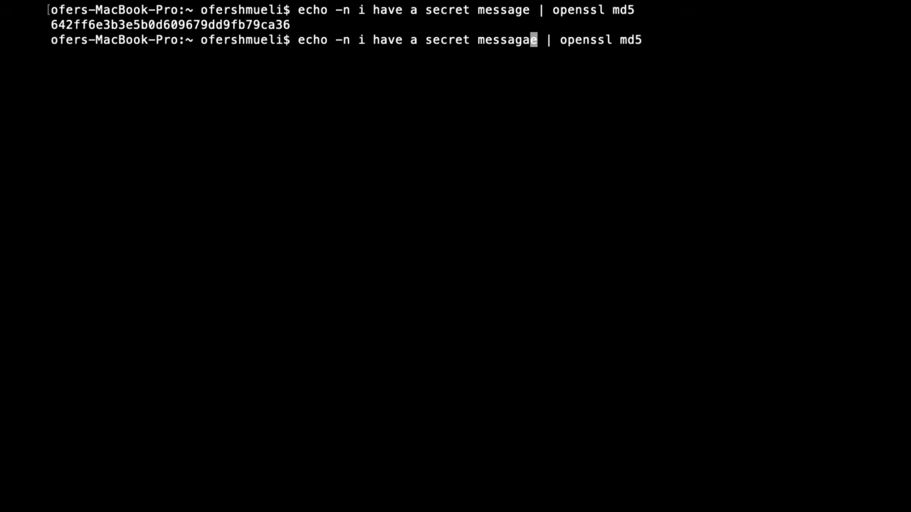
key("Return")
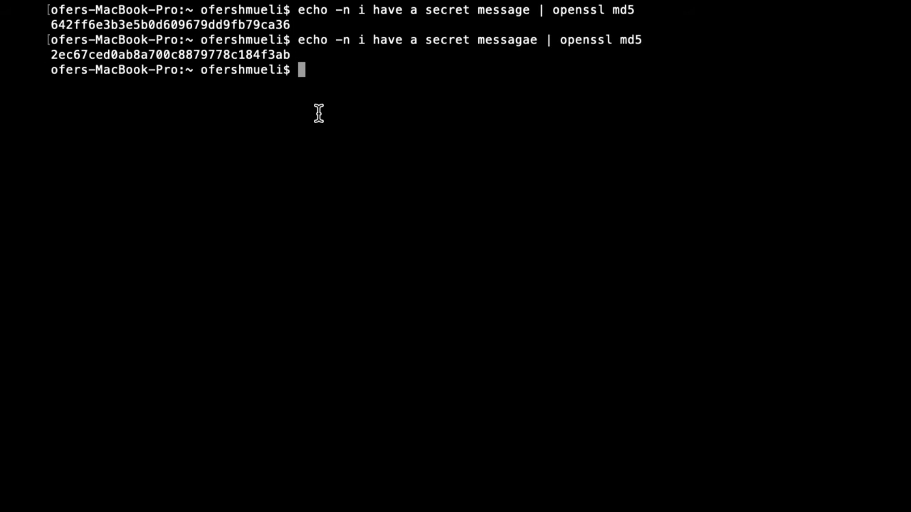
Rehash the correctly spelled message, reproducing MD5 642ff6e3b3e5b0d609679dd9fb79ca36
key("Up")
key("Up")
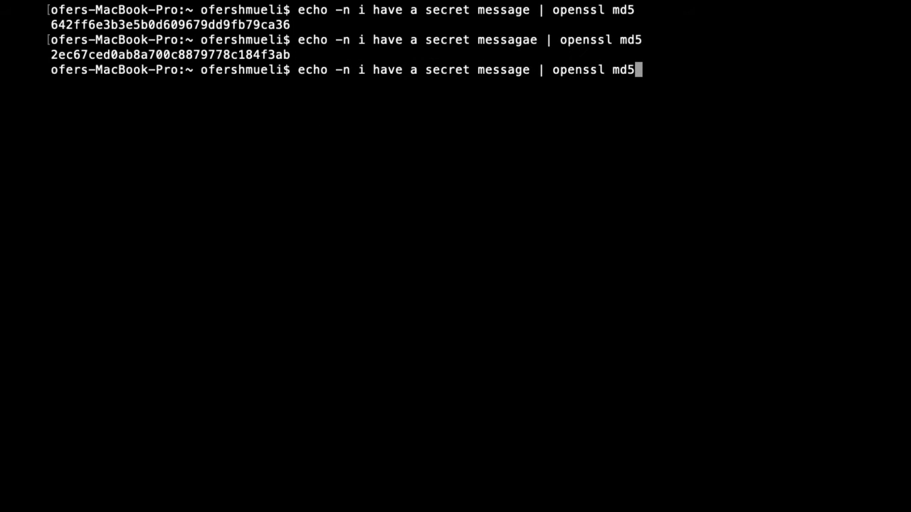
key("Return")
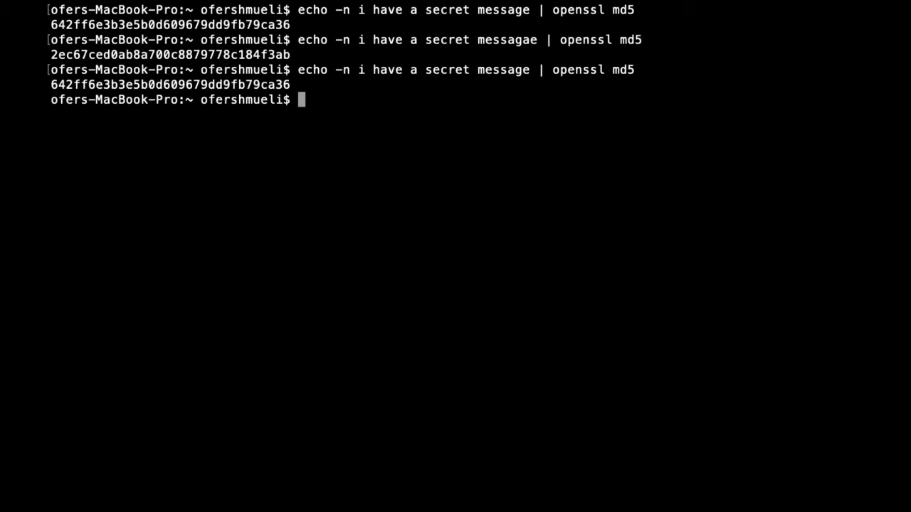
key("Up")
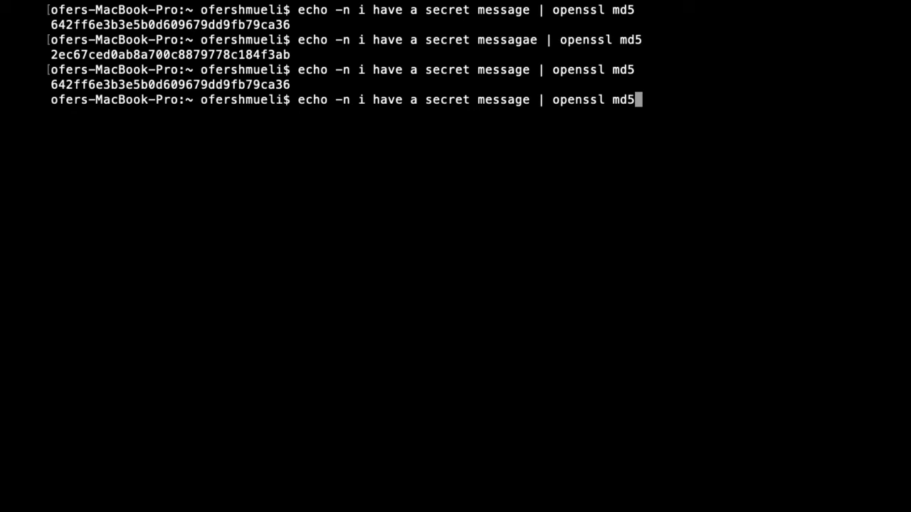
Hash the same secret message with openssl sha256
key("BackSpace")
key("BackSpace")
key("BackSpace")
type("sh")
type("a256")
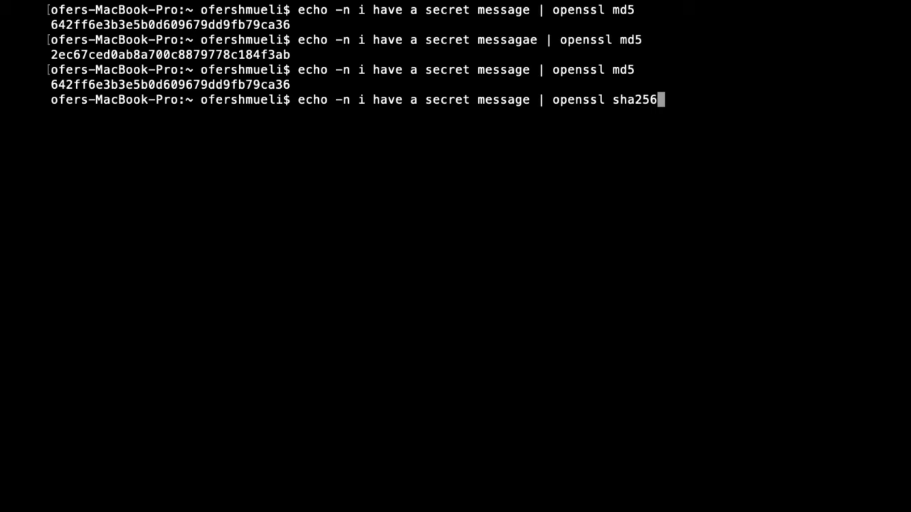
key("Return")
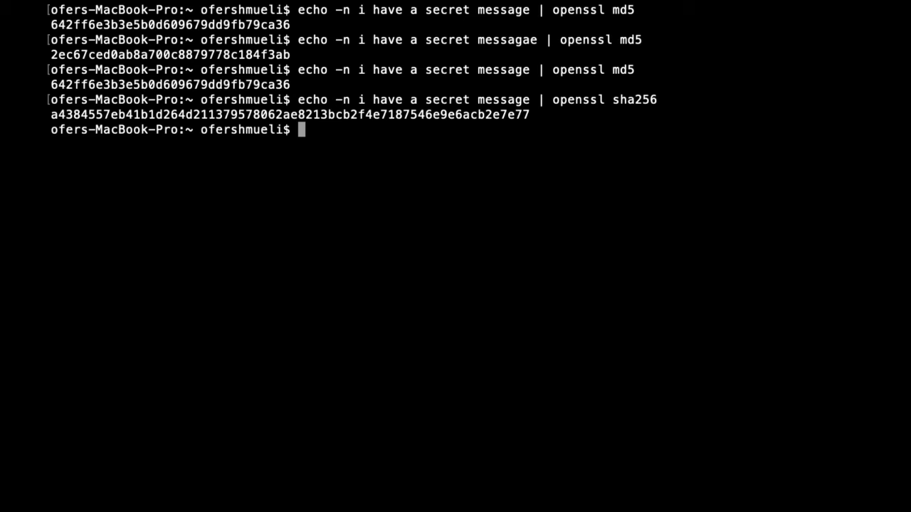
Hash the same secret message with openssl sha512
key("Up")
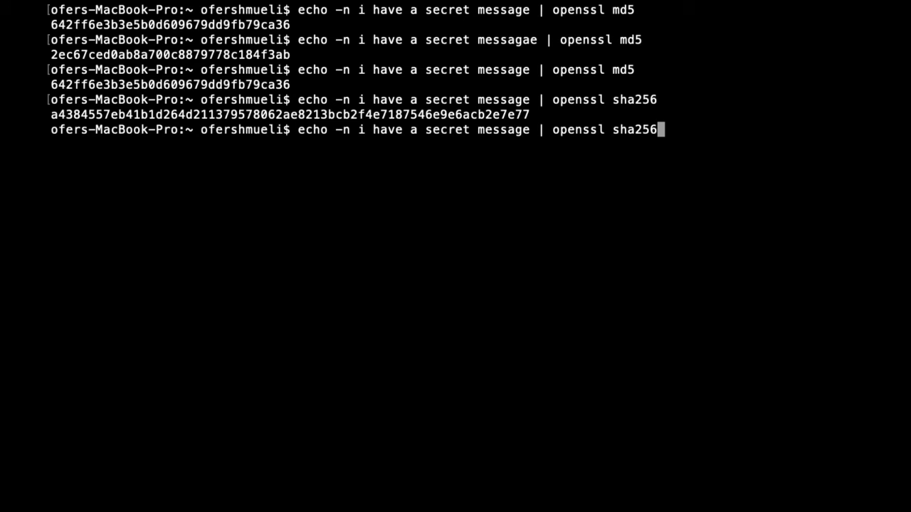
key("BackSpace")
key("BackSpace")
key("BackSpace")
type("512")
key("Return")
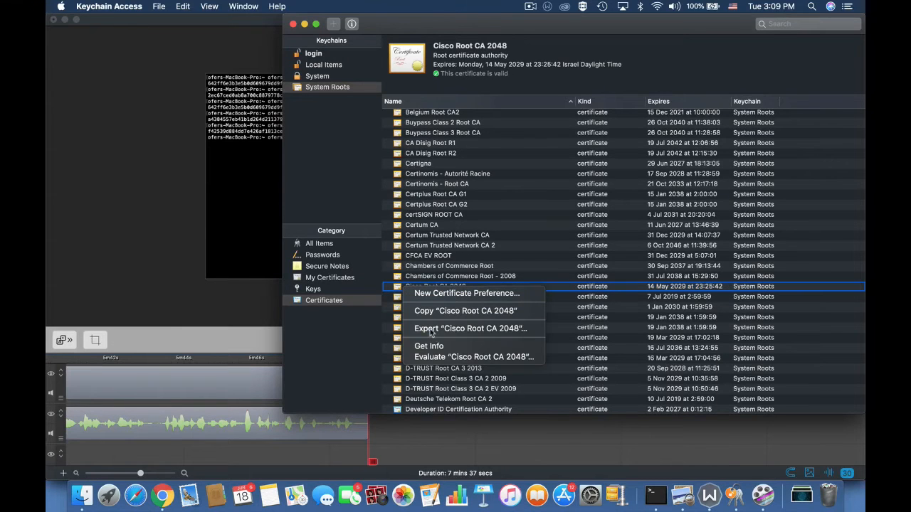
Show the Cisco Root CA 2048 certificate's info and highlight SHA-1 in its signature algorithm
left_click(431, 346)
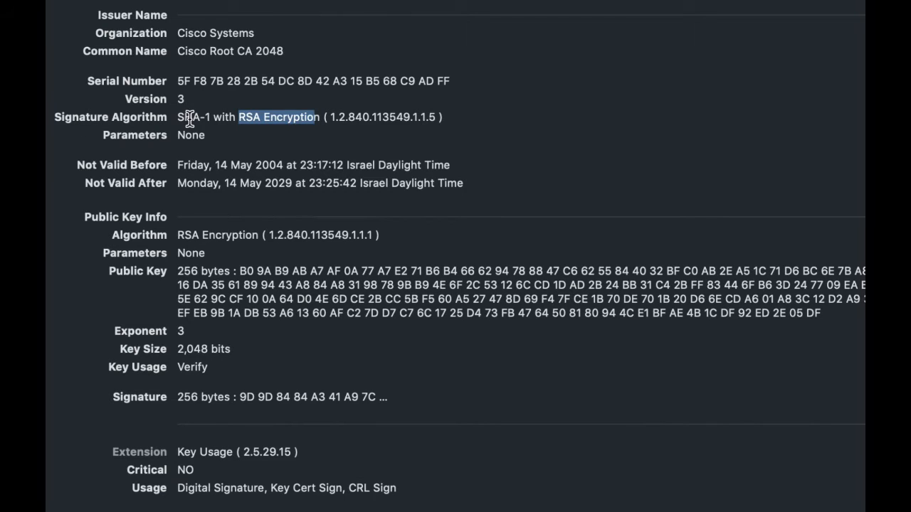
left_click_drag(178, 118, 210, 117)
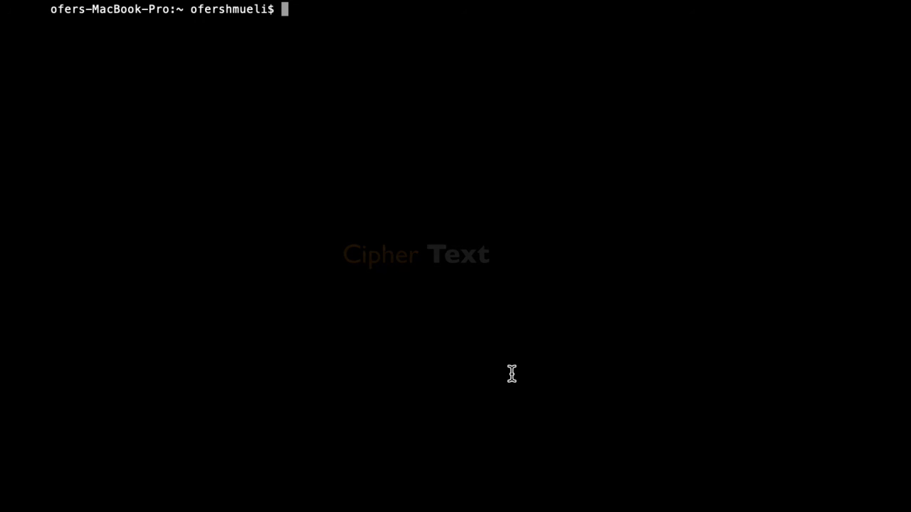
Write 'fortinet secret key' in nano and save it as the file fortinet
type("nano")
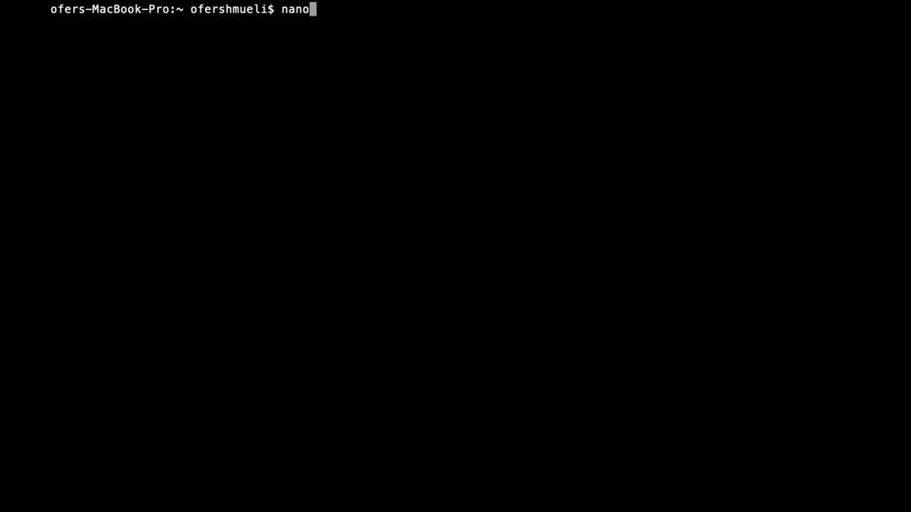
key("Return")
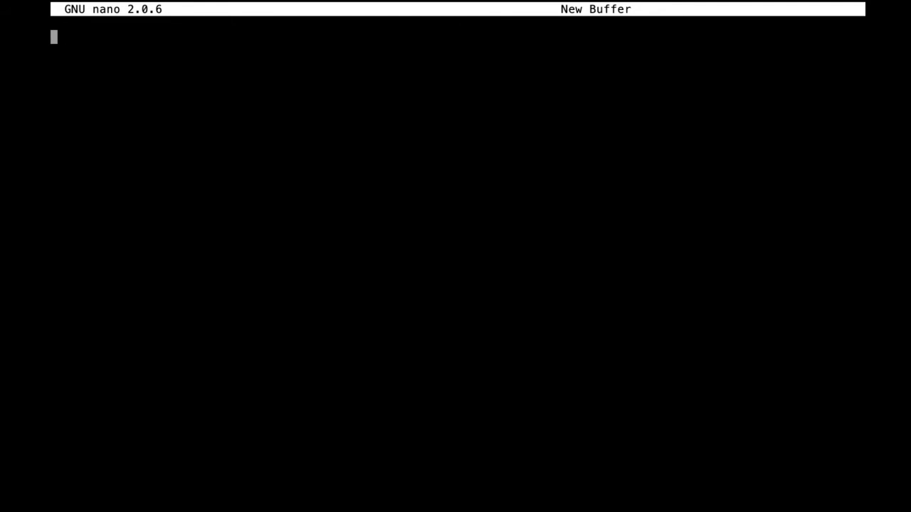
type("fortinet")
key("BackSpace")
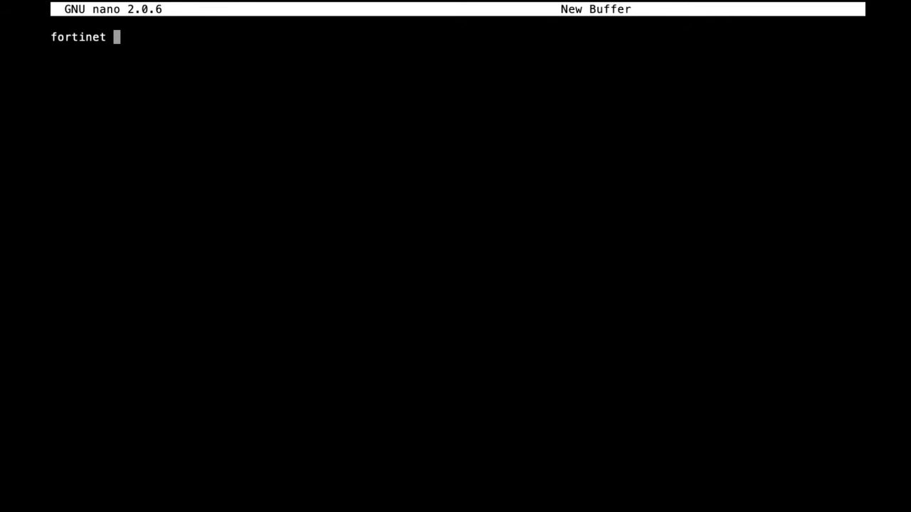
type("secret ke")
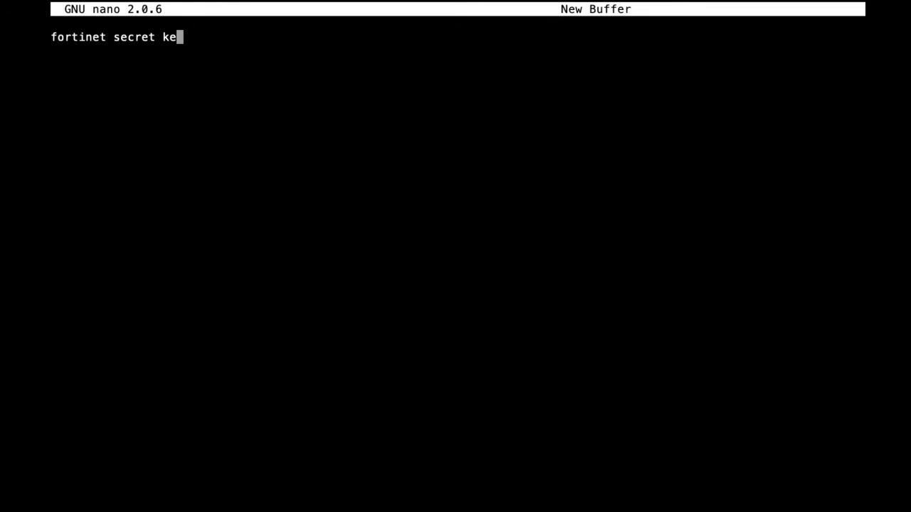
type("y")
key("ctrl+x")
type("n")
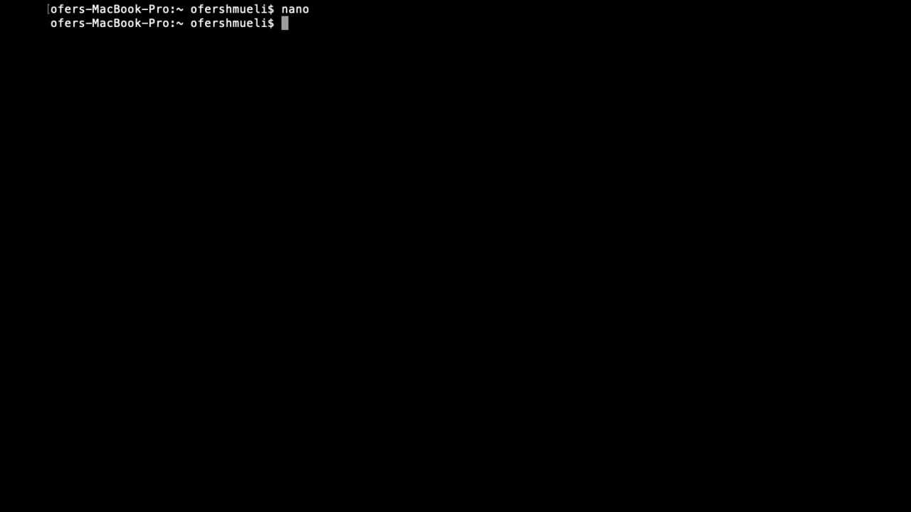
type("cat forti")
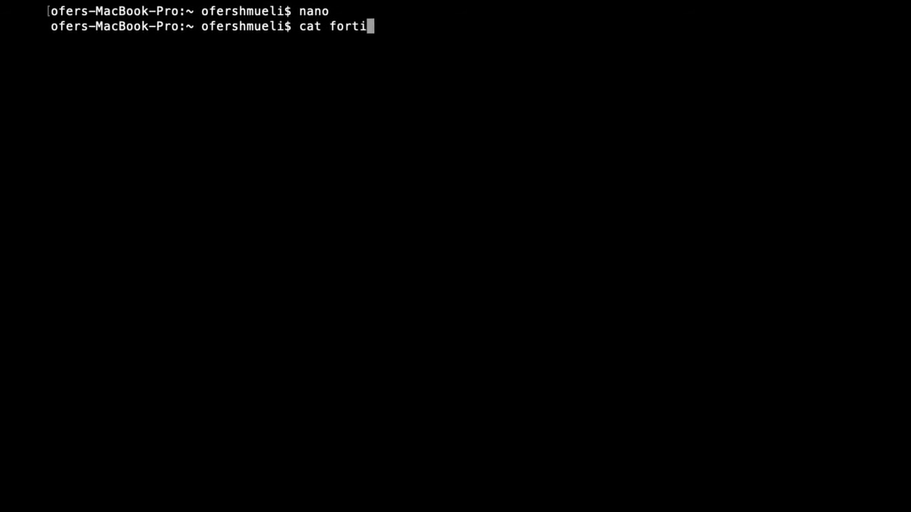
type("net")
Encrypt fortinet with a password into cipherfortinet using openssl aes128, then print the ciphertext
key("Return")
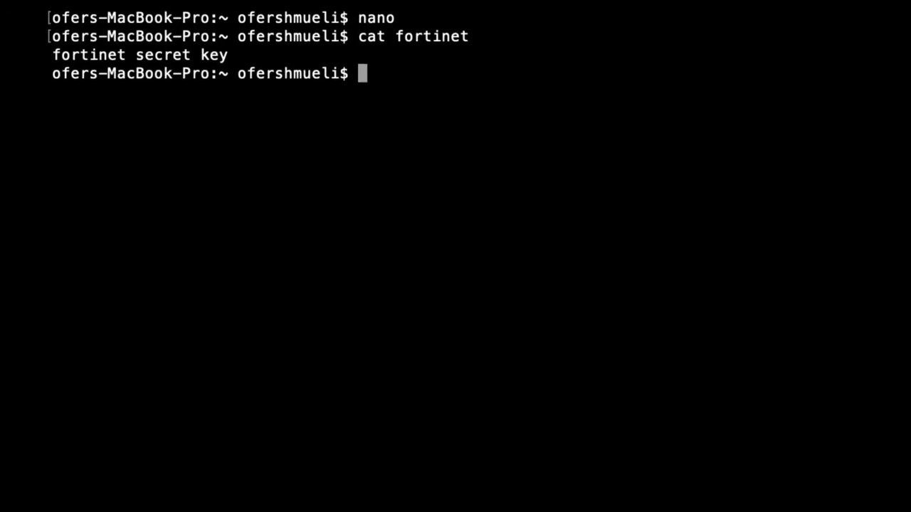
type("openssl ")
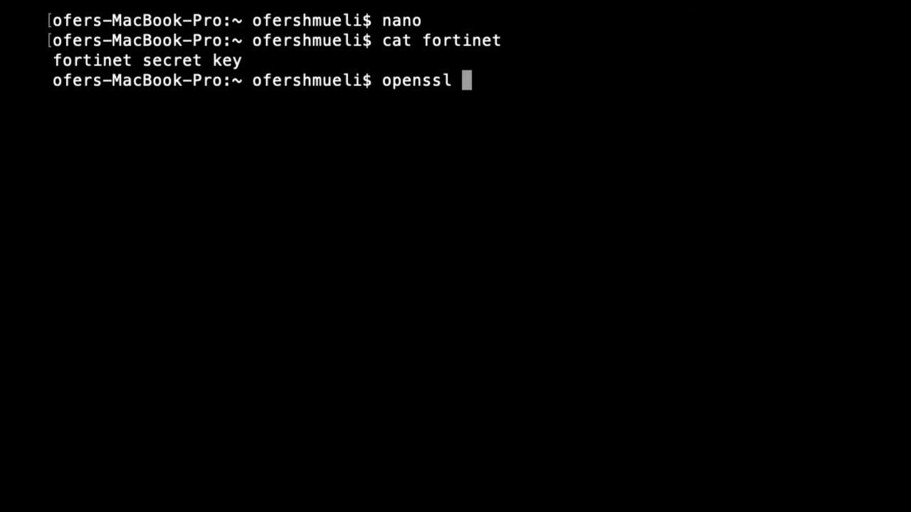
type("aes12")
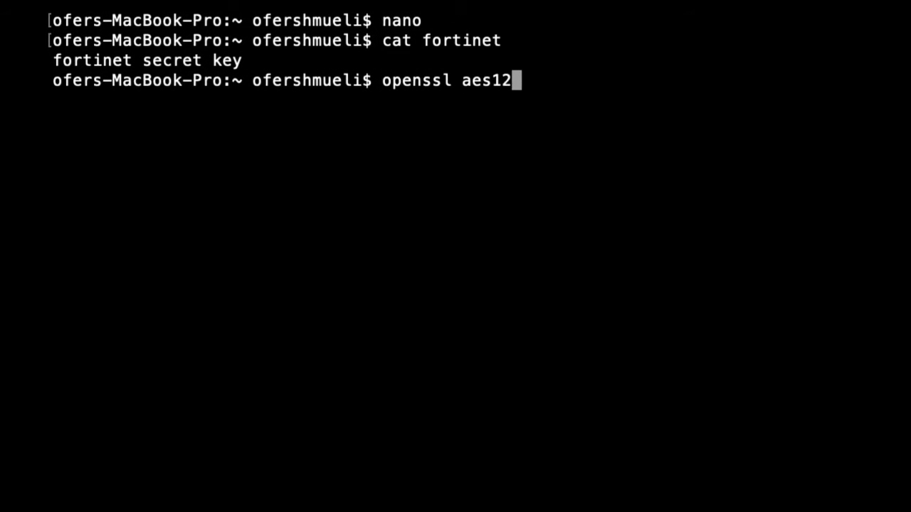
type("8")
type("-")
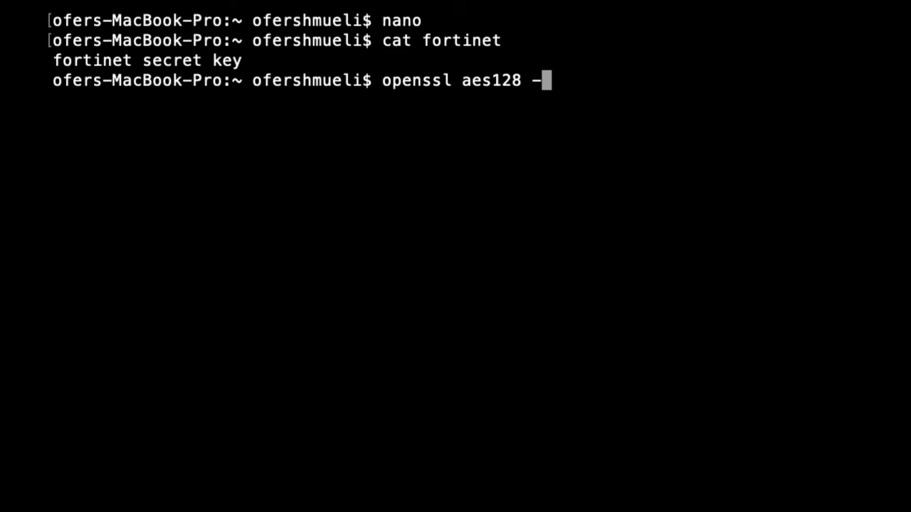
type("in fortinet")
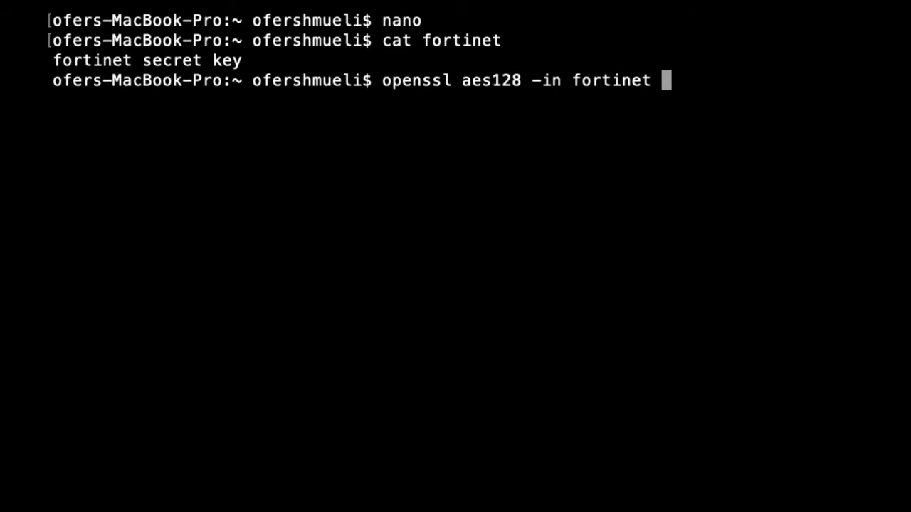
type(" -out ")
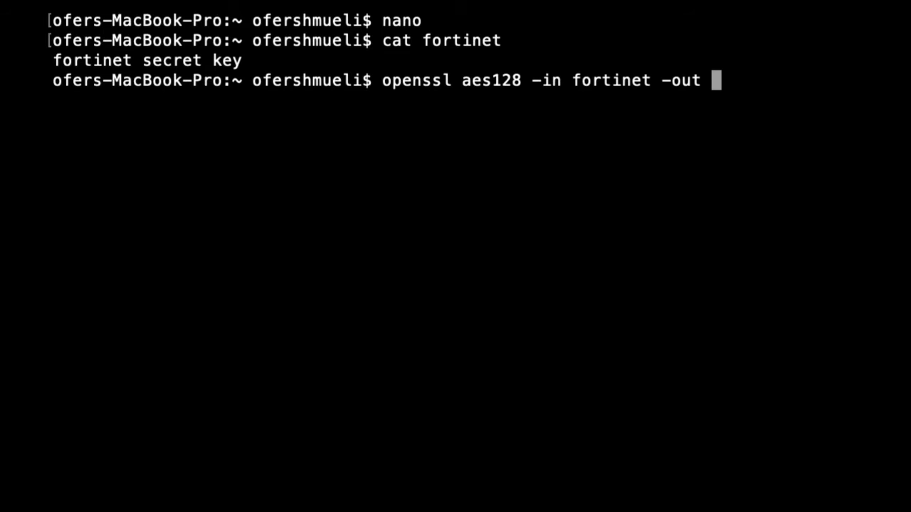
type("cipher")
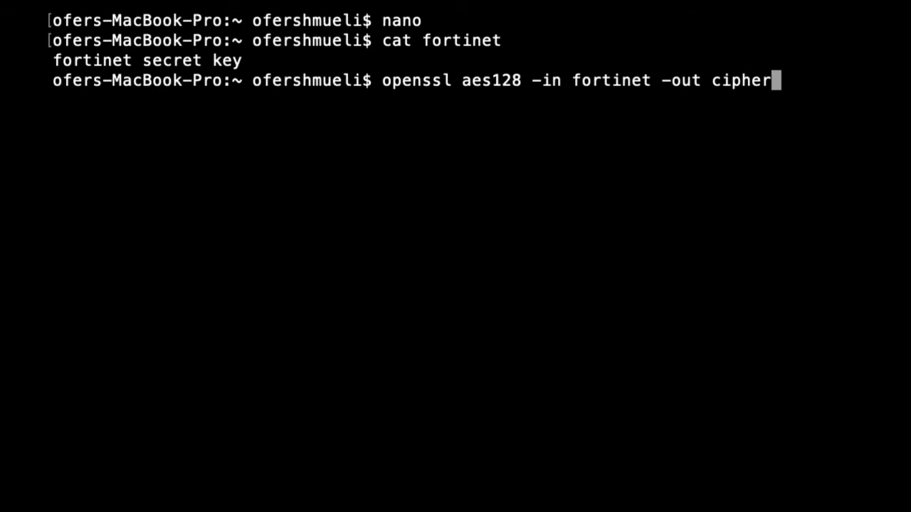
type("fortinet")
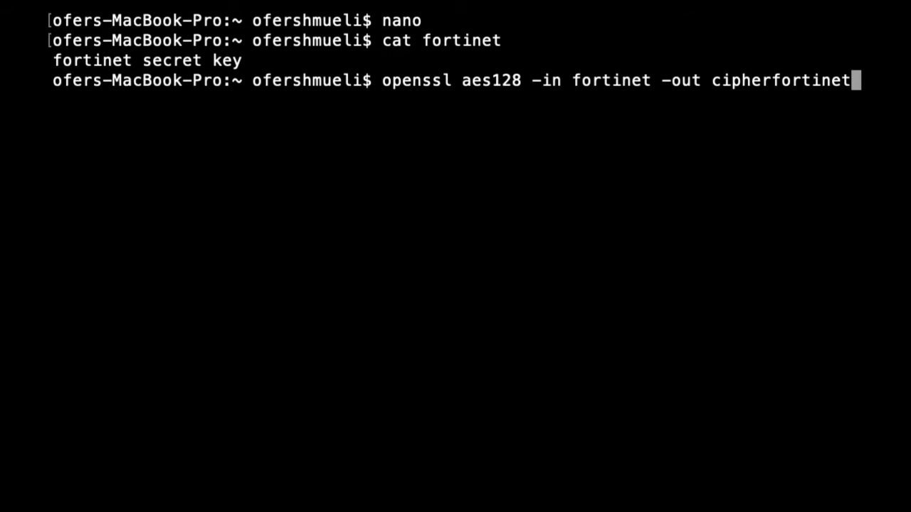
key("Return")
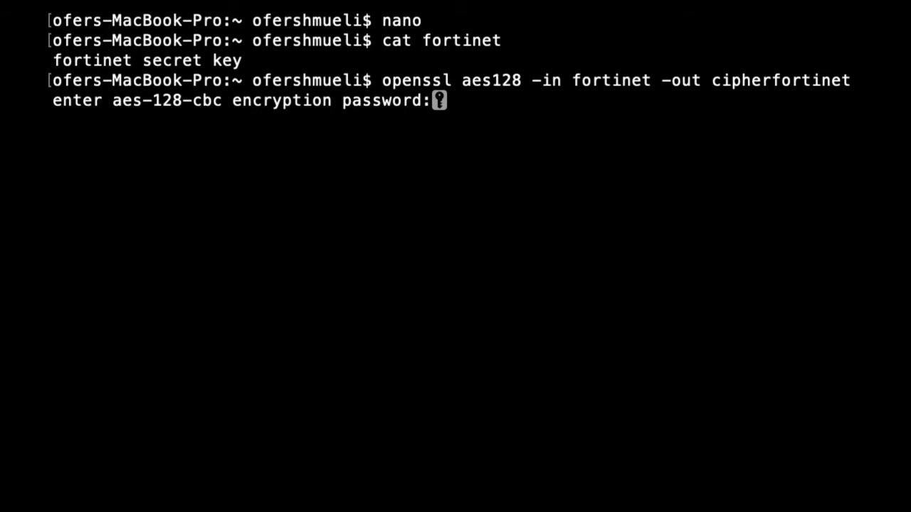
key("Return")
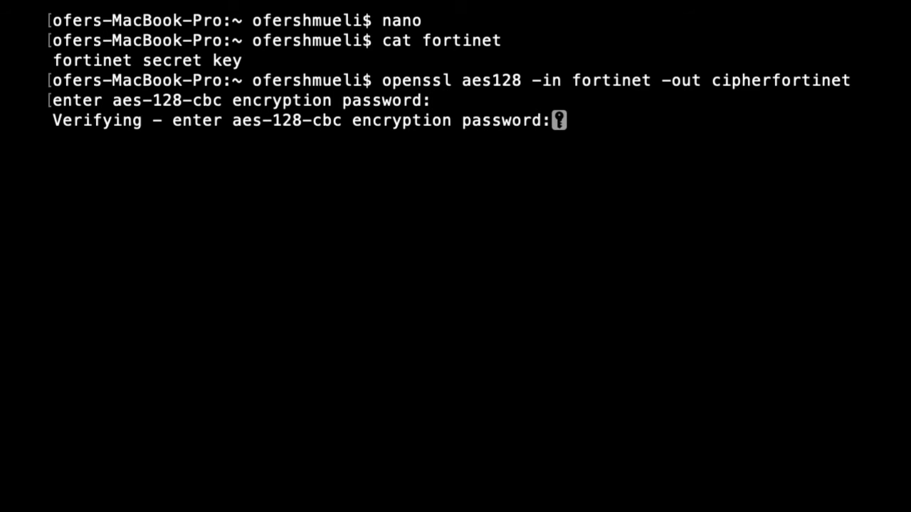
key("Return")
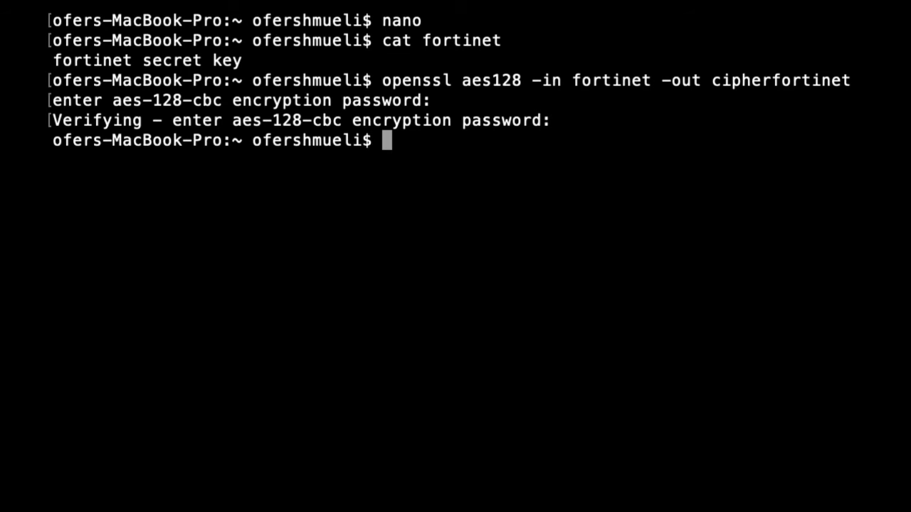
type("cat ")
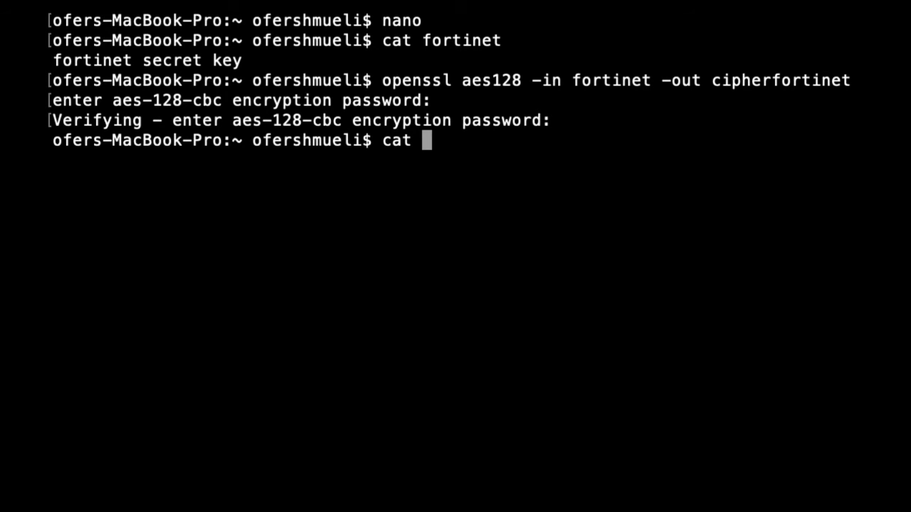
type("cipher")
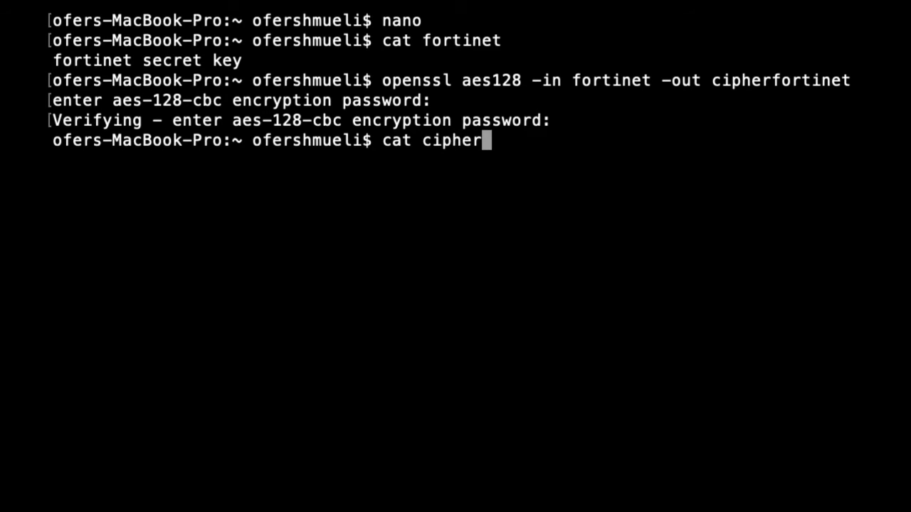
type("fortinet")
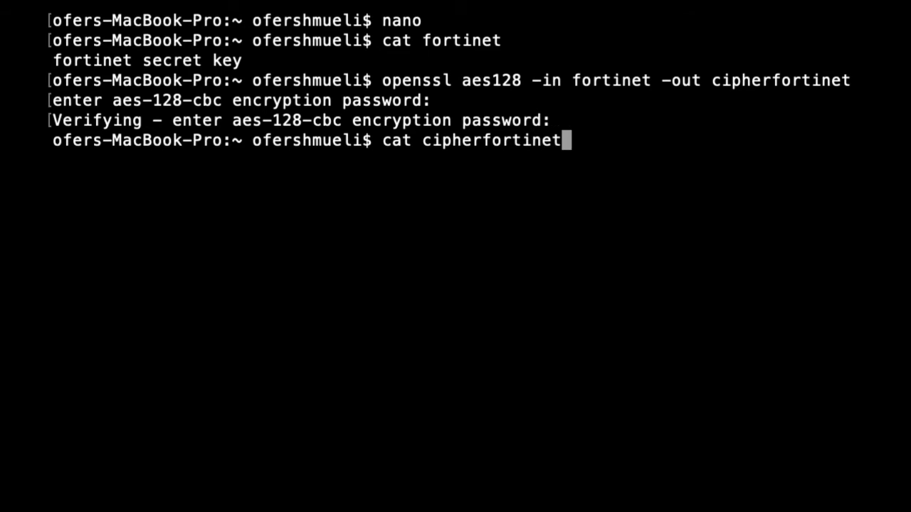
key("Return")
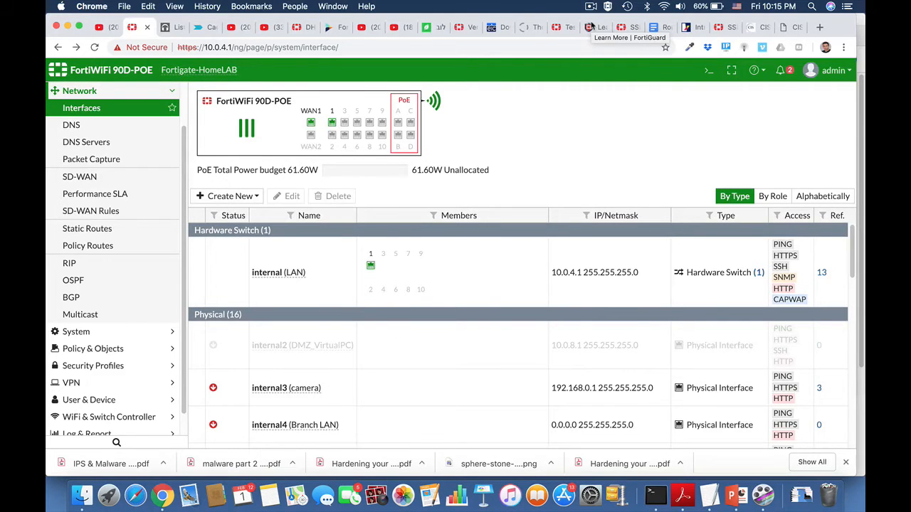
Select the internal10 interface in the Interfaces list and open it for editing
scroll(387, 363, "down", 5)
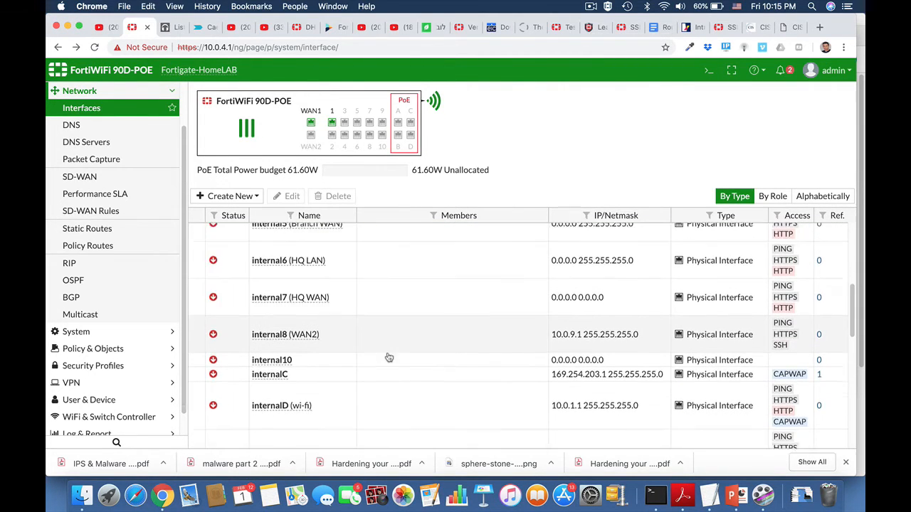
left_click(289, 326)
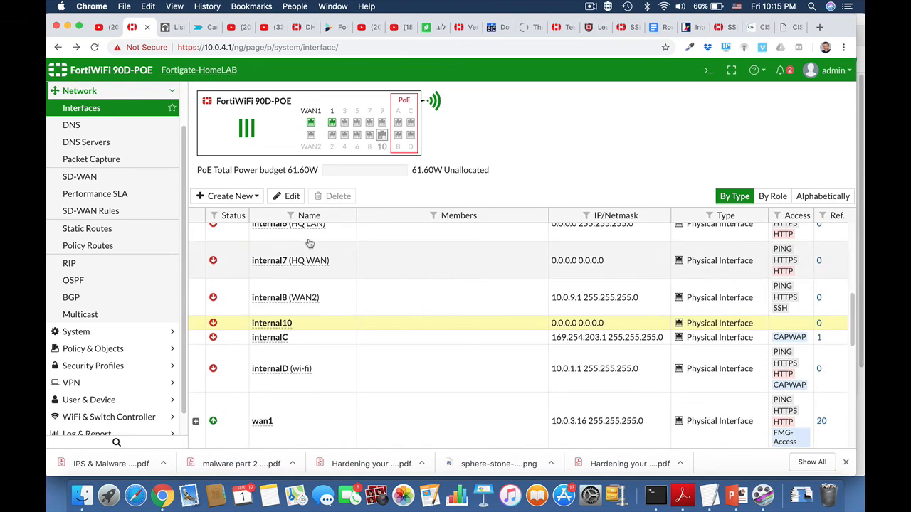
left_click(291, 202)
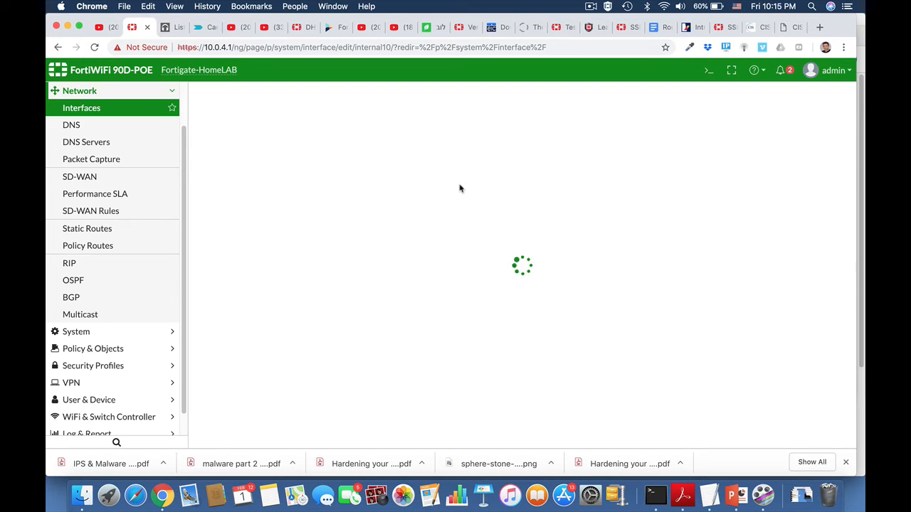
Set internal10's alias to Finance LAN and its role to LAN
left_click(356, 135)
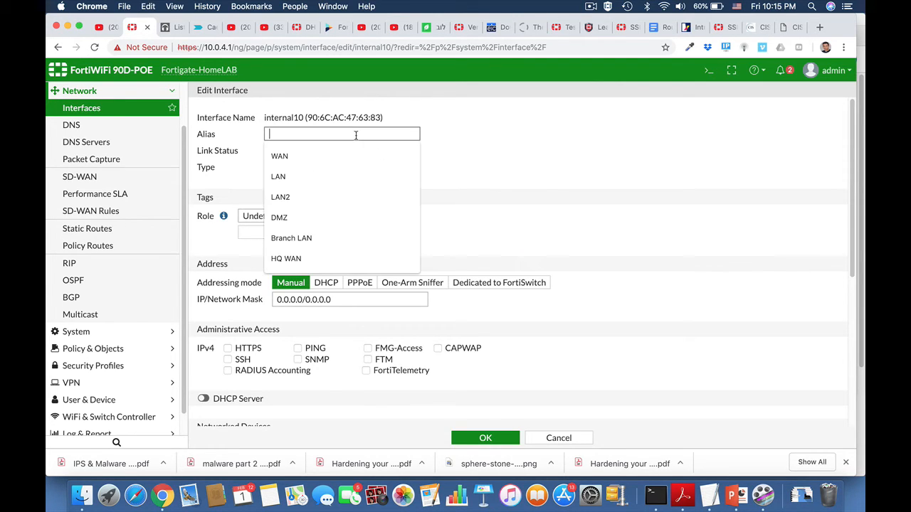
type("LAN")
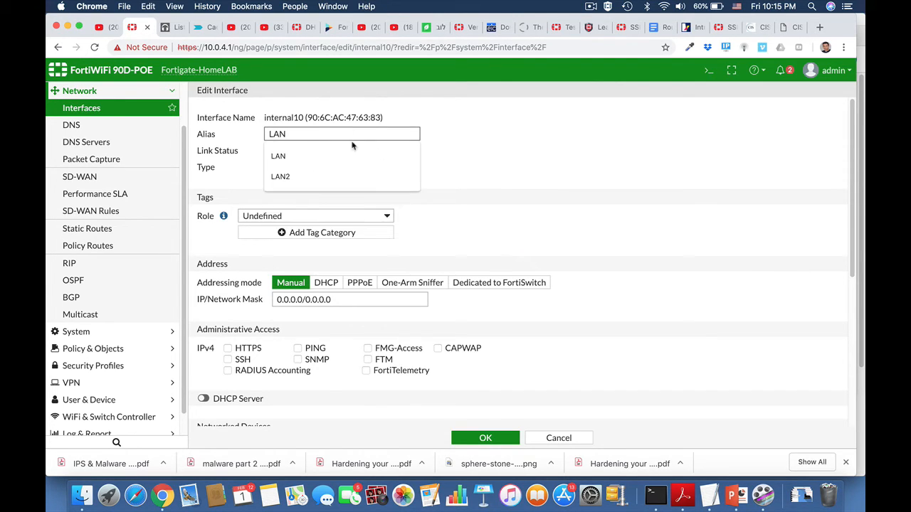
key("BackSpace")
key("BackSpace")
key("BackSpace")
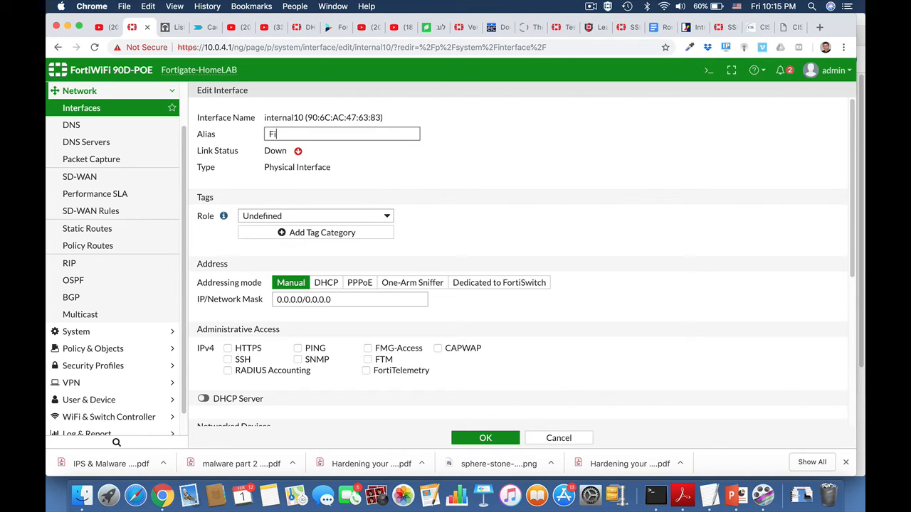
type("Finance LAN")
scroll(439, 230, "down", 2)
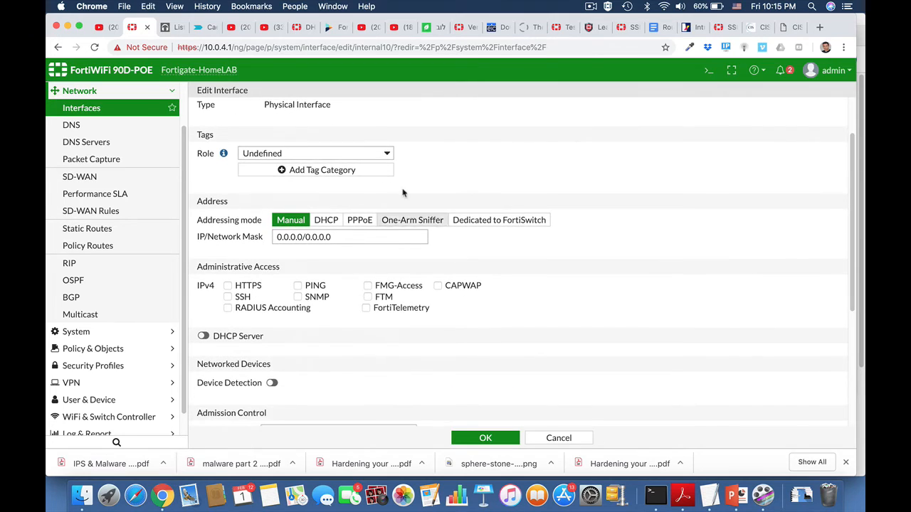
left_click(355, 154)
left_click(354, 117)
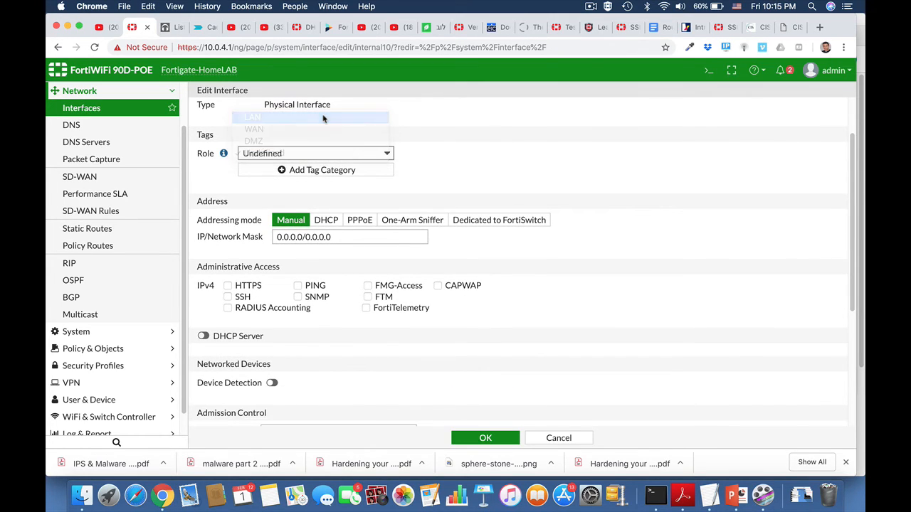
Give internal10 address 10.10.10.1/24 and allow HTTPS and SSH administrative access
left_click_drag(303, 237, 278, 235)
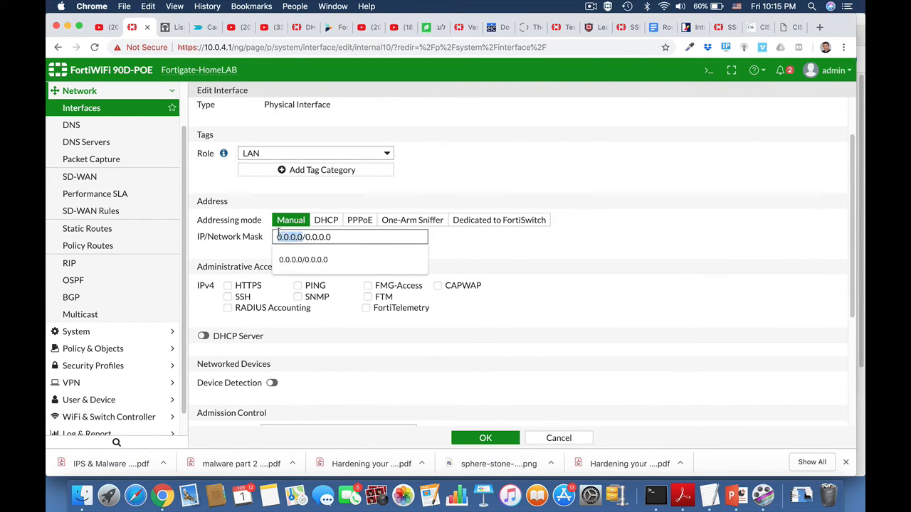
type("10.10.10.")
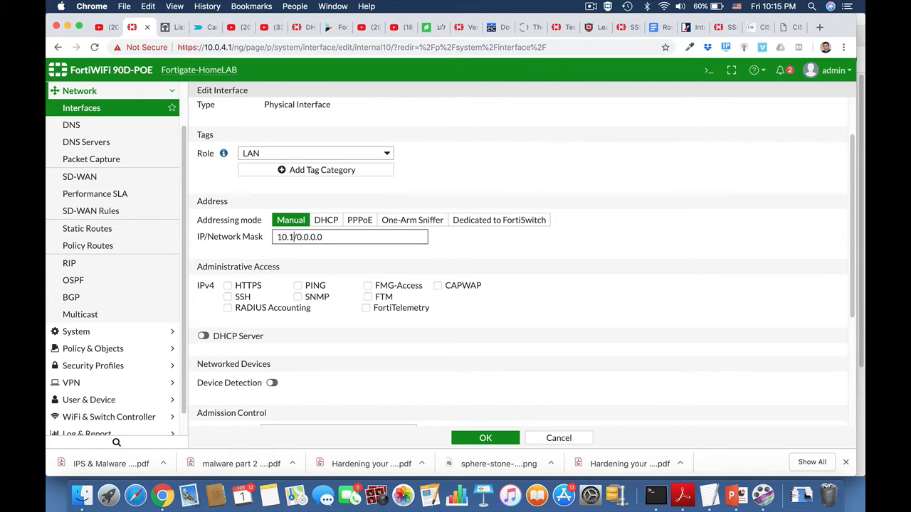
type("1")
left_click_drag(322, 239, 347, 238)
type("24")
left_click(239, 298)
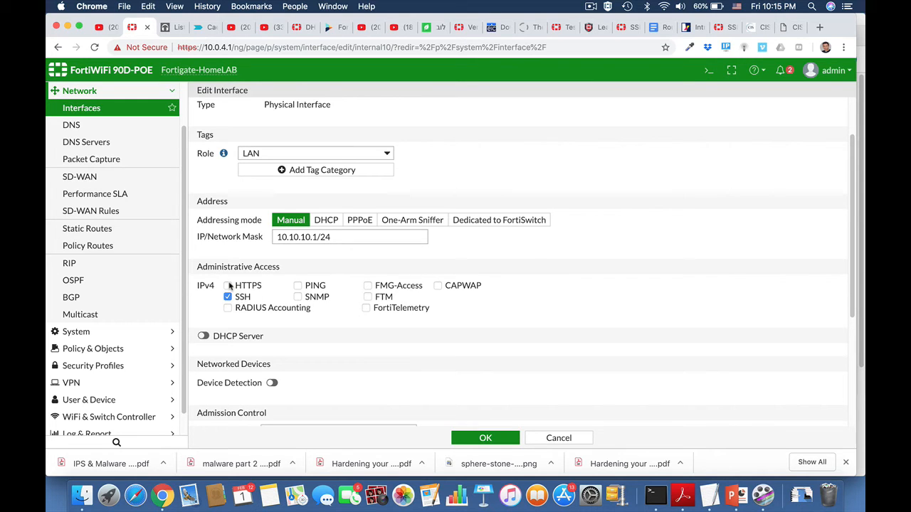
left_click(228, 286)
scroll(311, 356, "down", 3)
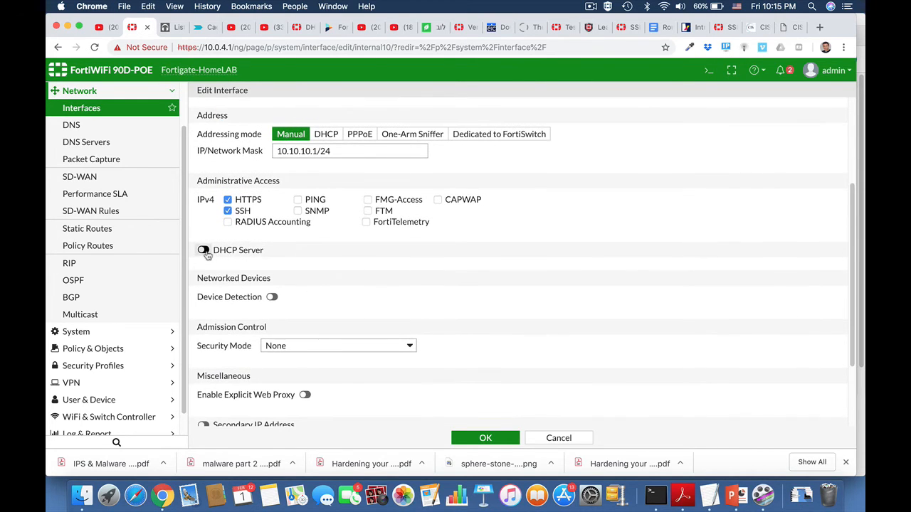
Enable the DHCP server and shorten its address range to end at 10.10.10.25
left_click(203, 250)
scroll(332, 291, "down", 1)
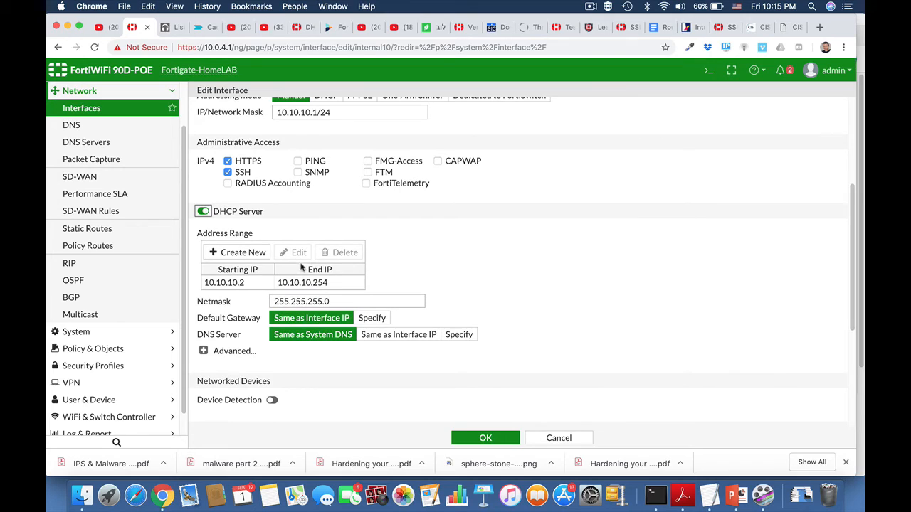
left_click(302, 283)
left_click(295, 252)
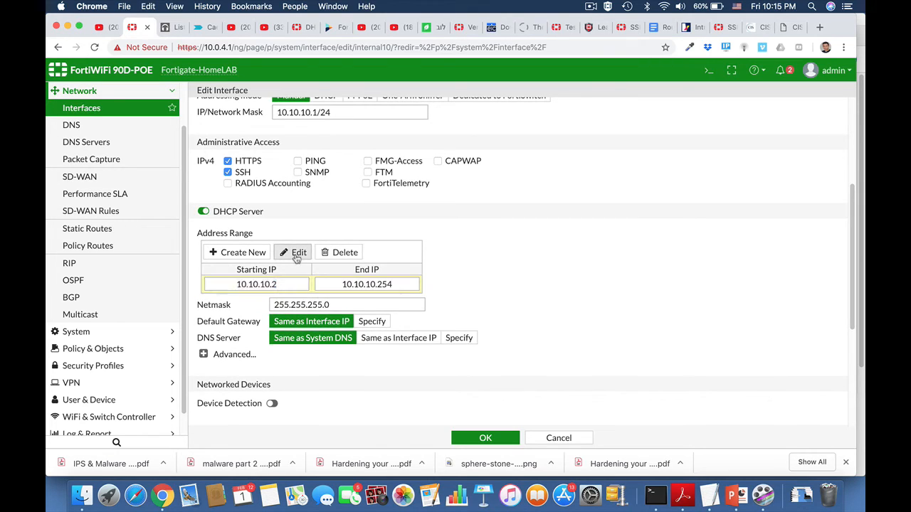
left_click(392, 284)
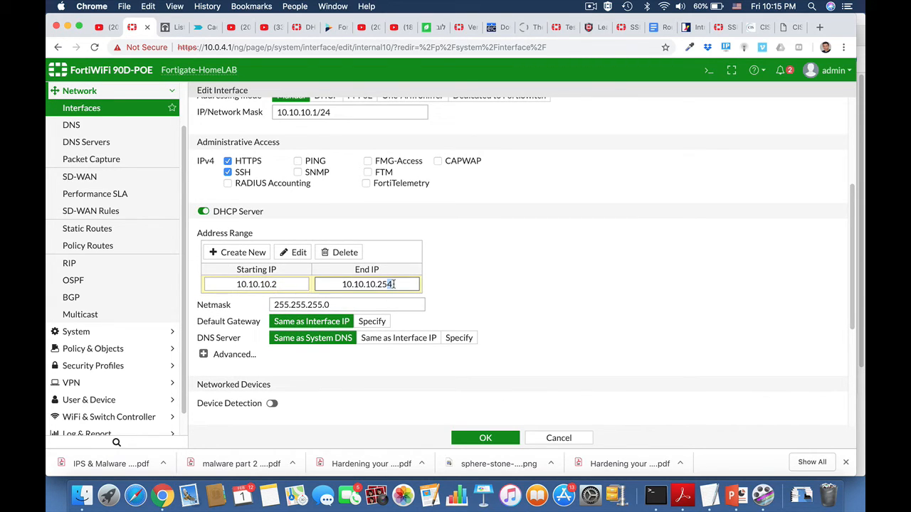
key("BackSpace")
Specify 8.8.8.8 as the DHCP DNS server and expand the advanced DHCP settings
scroll(504, 289, "down", 2)
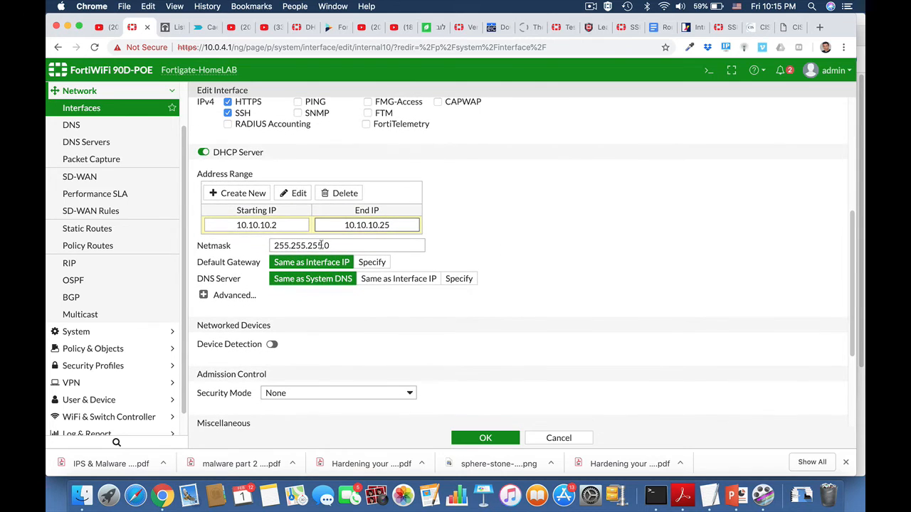
left_click(456, 279)
left_click(519, 275)
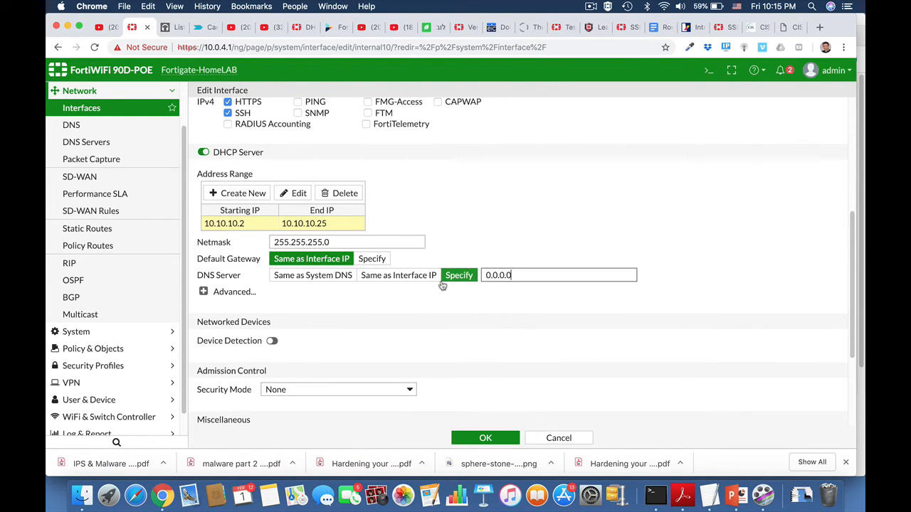
left_click_drag(519, 276, 481, 278)
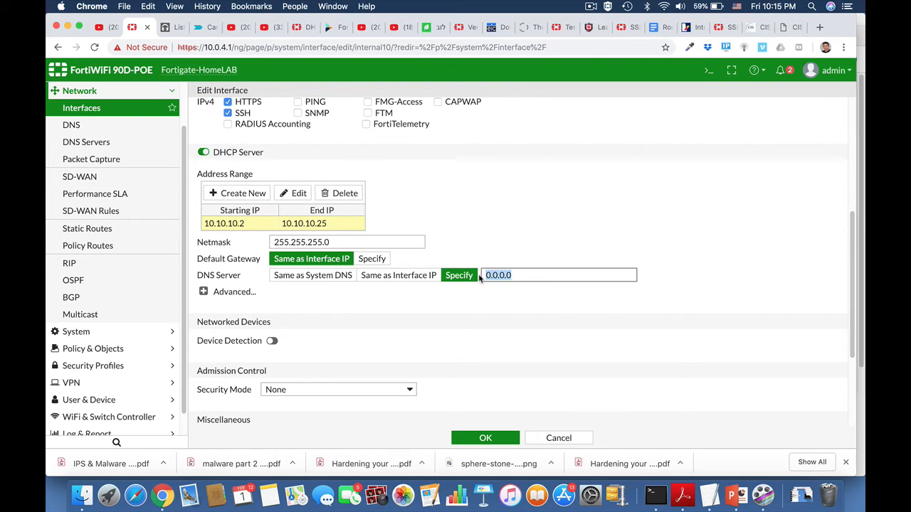
type("8.8.8.")
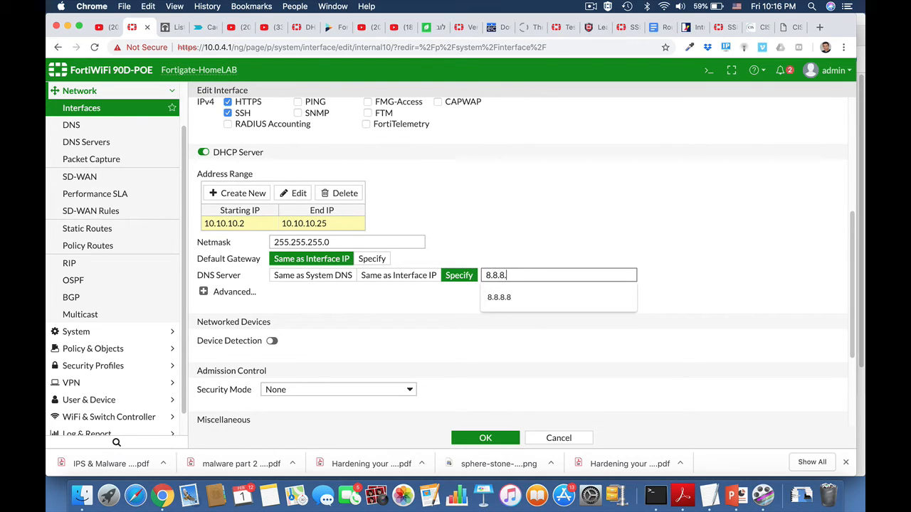
type("8")
left_click(695, 292)
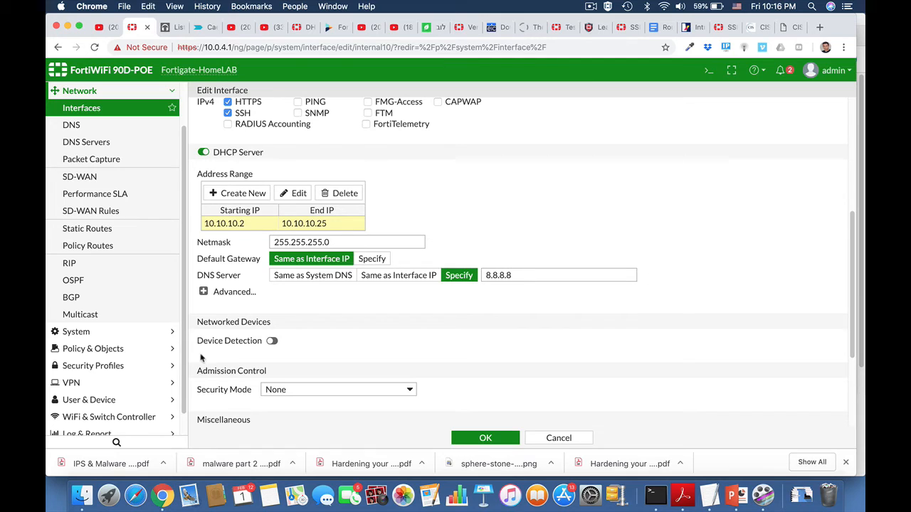
left_click(202, 292)
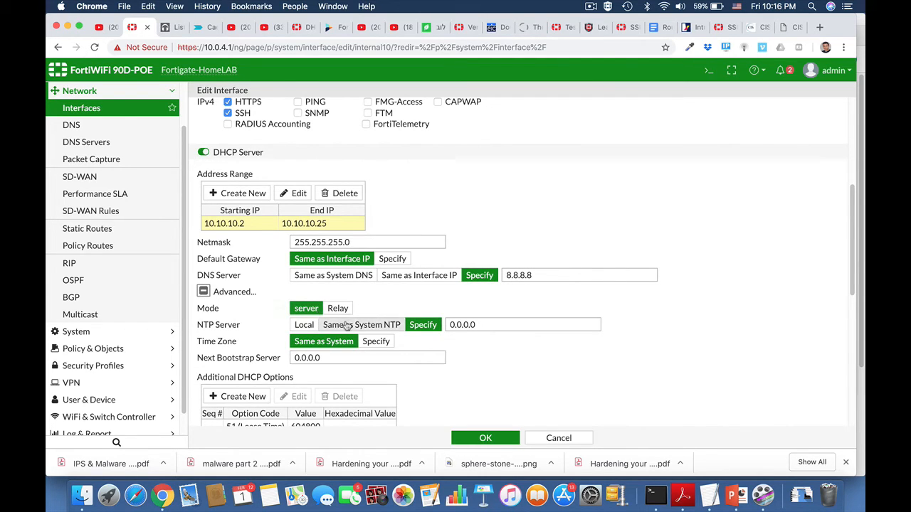
Add a DHCP option with code 4 (Time Server - Hexadecimal), then open the CLI Console
scroll(415, 369, "down", 3)
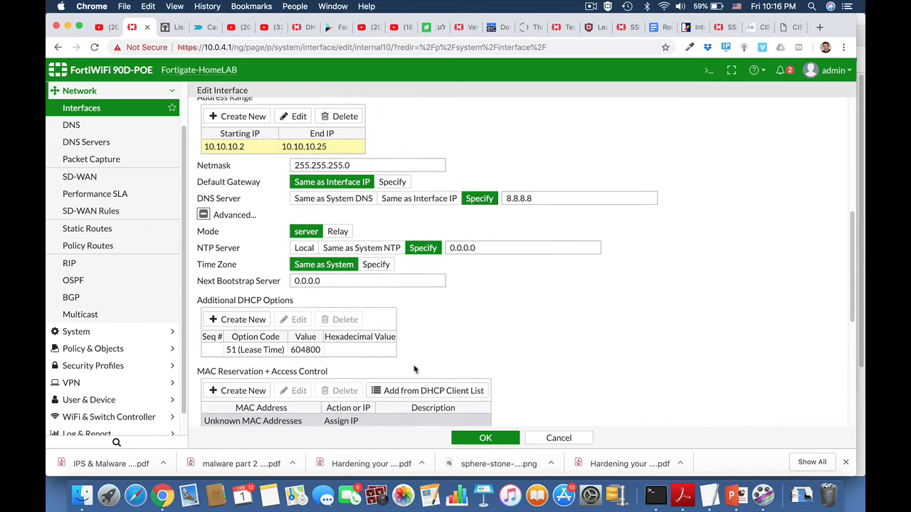
left_click(241, 318)
left_click(279, 360)
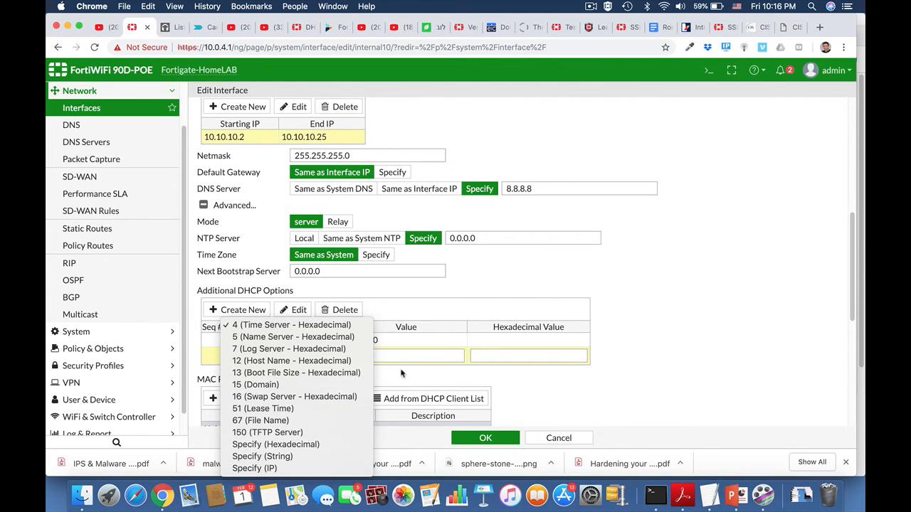
left_click(598, 363)
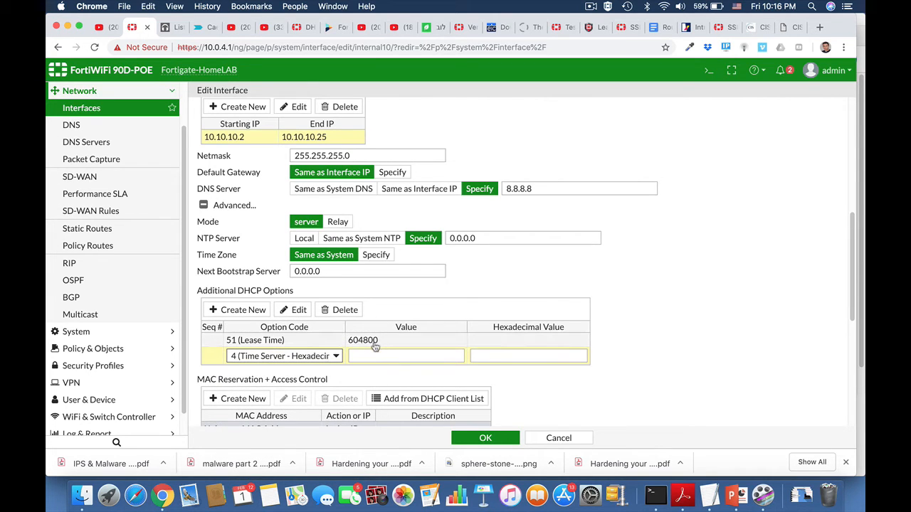
left_click(709, 70)
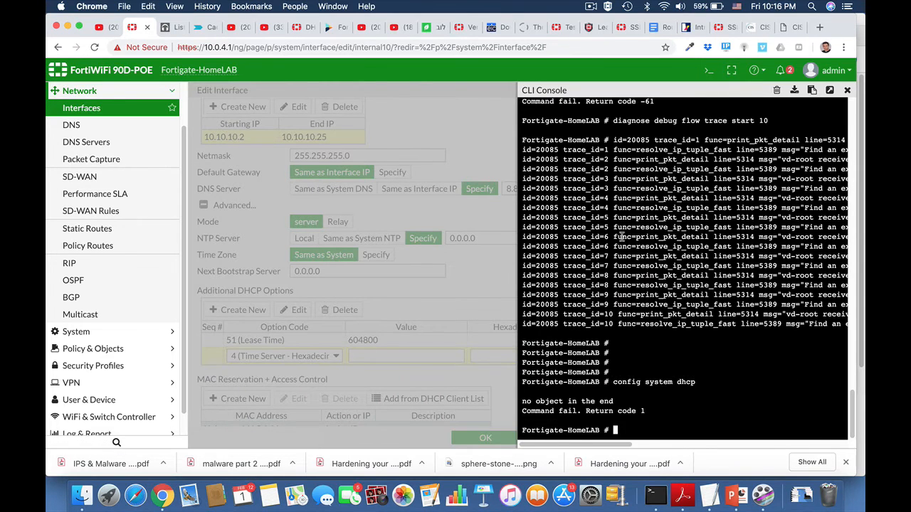
Set DHCP server 1's lease-time to 40320 in the CLI console, then close the console
key("Return")
key("Return")
type("config s")
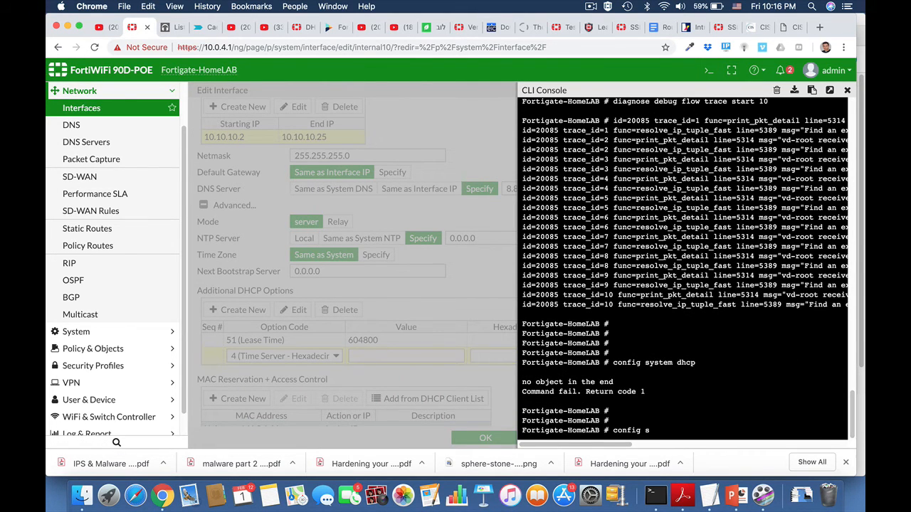
type("ystem dhcp server")
key("Return")
key("Return")
type("e")
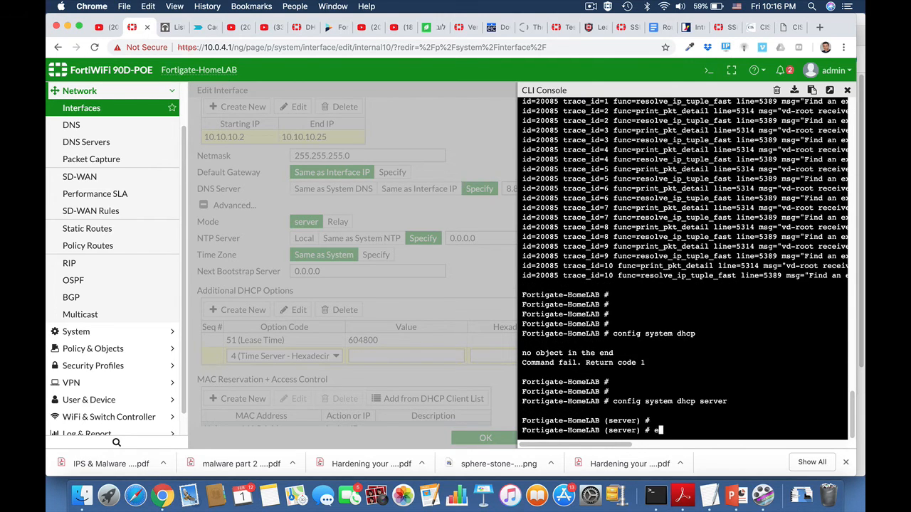
type("dit 1")
key("Return")
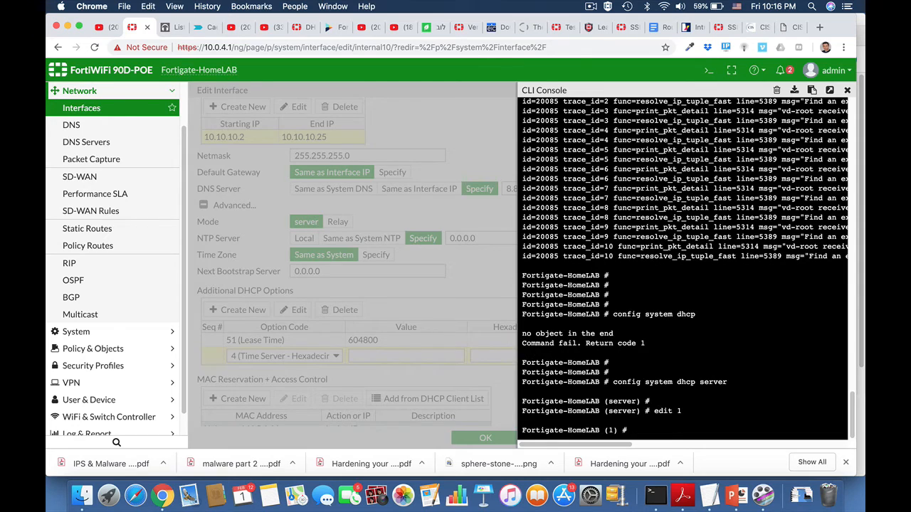
type("set lease-time 40320")
key("Return")
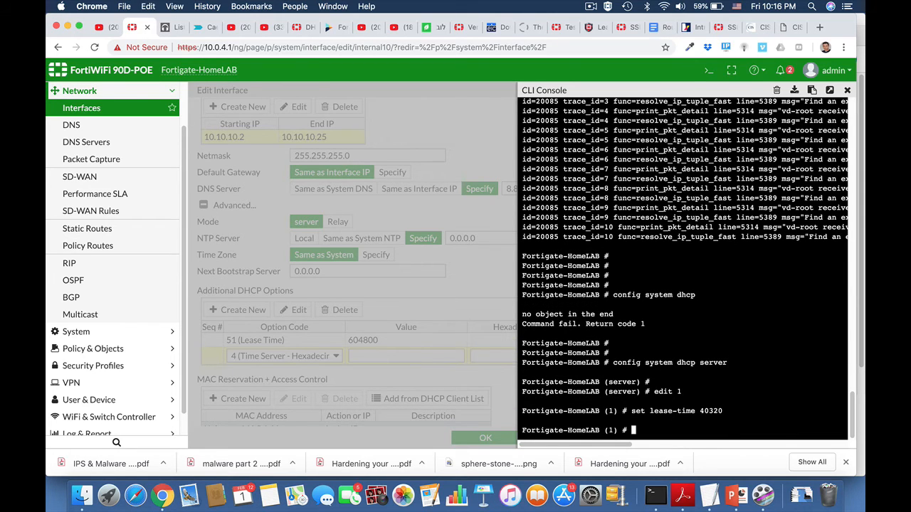
type("end")
key("Return")
key("Return")
key("Return")
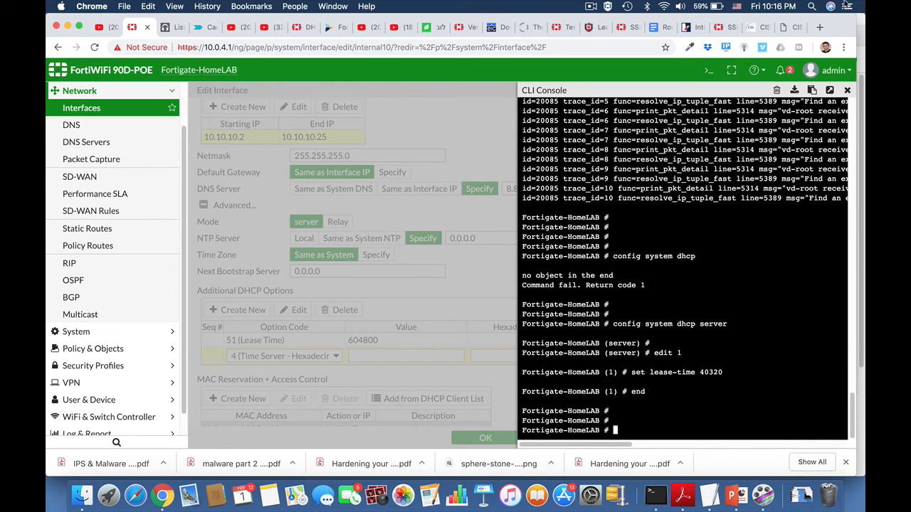
left_click(847, 91)
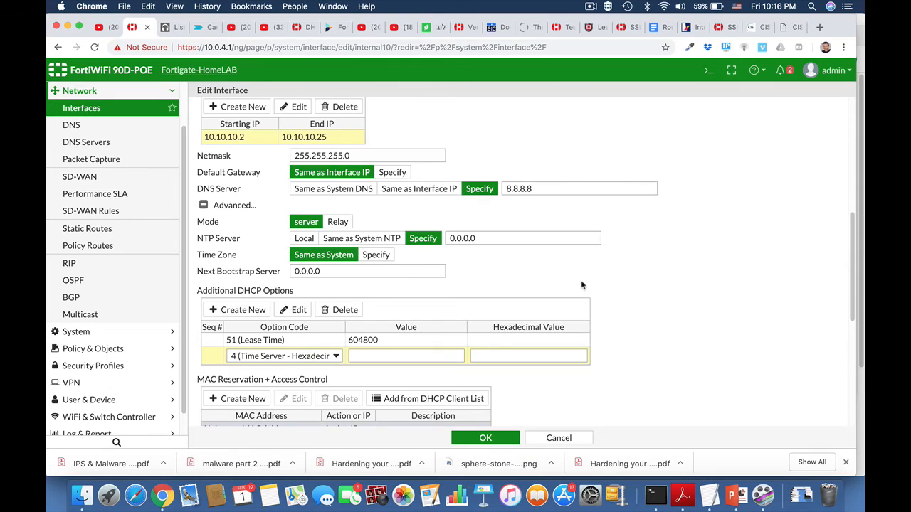
Add a new MAC reservation entry with the action kept as Reserve IP
scroll(582, 285, "down", 1)
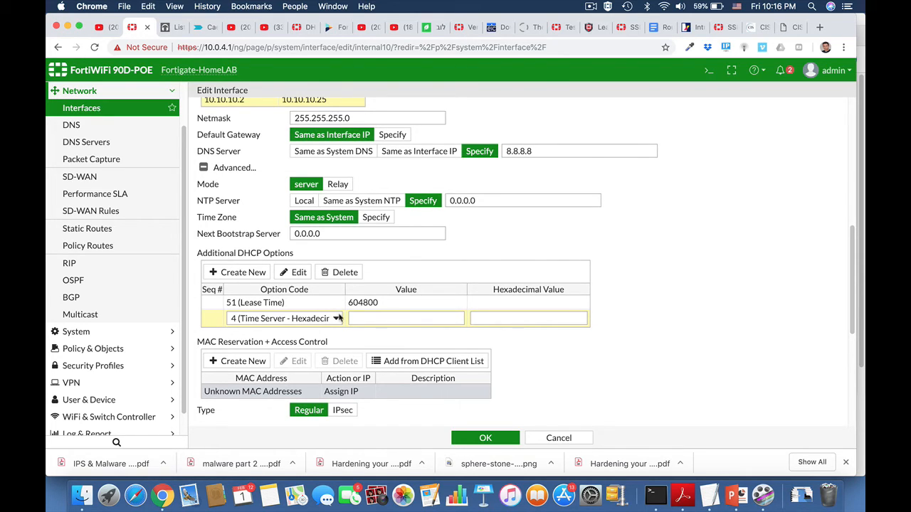
left_click(259, 362)
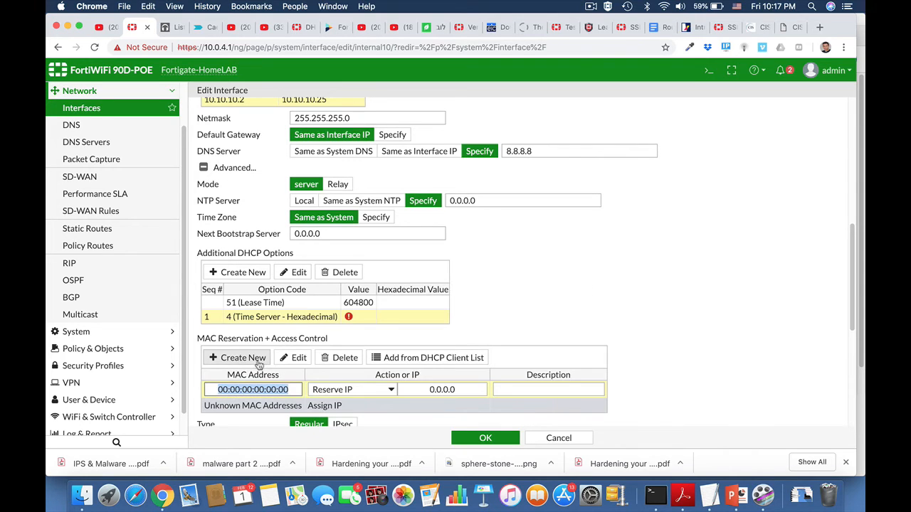
left_click(345, 390)
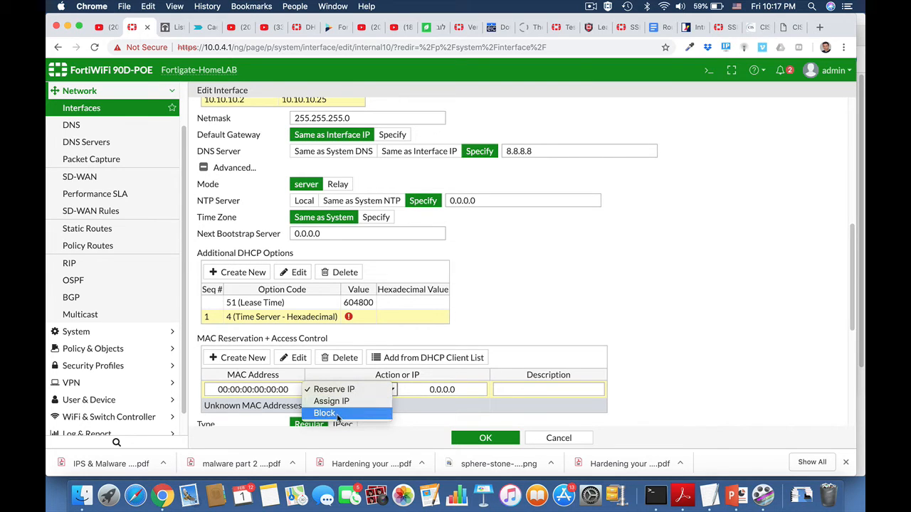
left_click(628, 388)
scroll(629, 388, "down", 3)
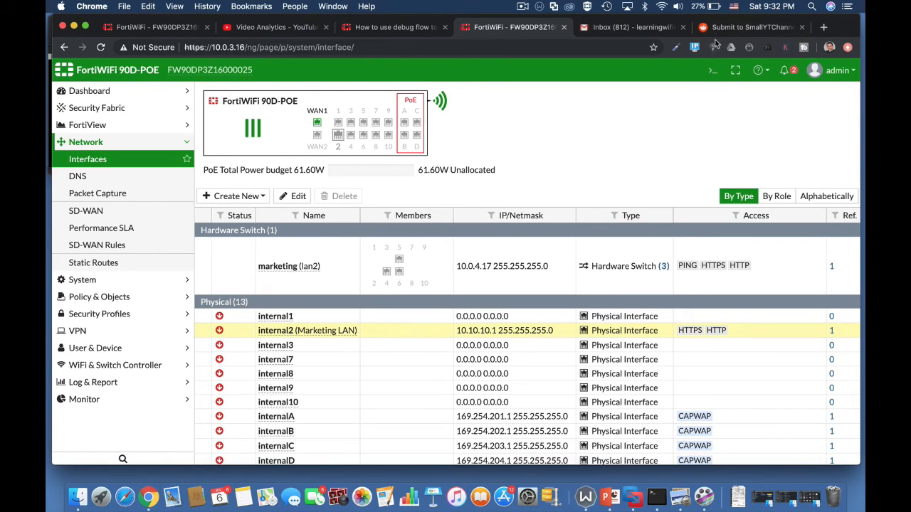
Run get system status in the CLI console and highlight the standalone HA mode line
left_click(712, 70)
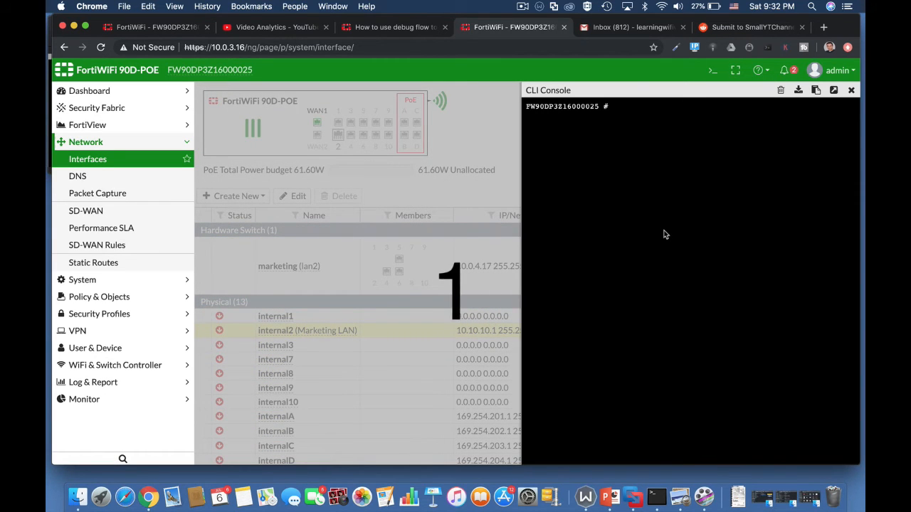
type("get s")
key("Tab")
key("Tab")
key("Tab")
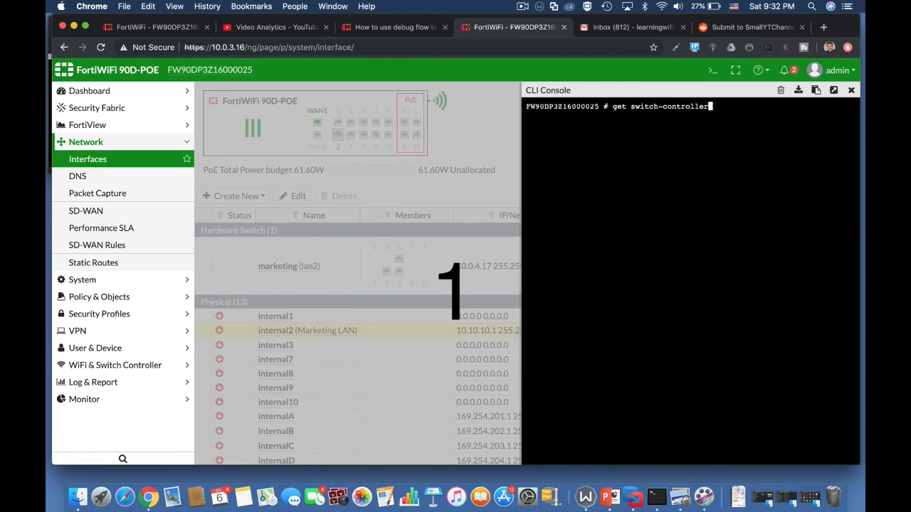
key("BackSpace")
key("BackSpace")
key("BackSpace")
key("BackSpace")
key("BackSpace")
key("BackSpace")
key("BackSpace")
key("BackSpace")
key("BackSpace")
key("BackSpace")
key("BackSpace")
key("BackSpace")
key("BackSpace")
key("BackSpace")
key("BackSpace")
key("BackSpace")
key("BackSpace")
type("system  st")
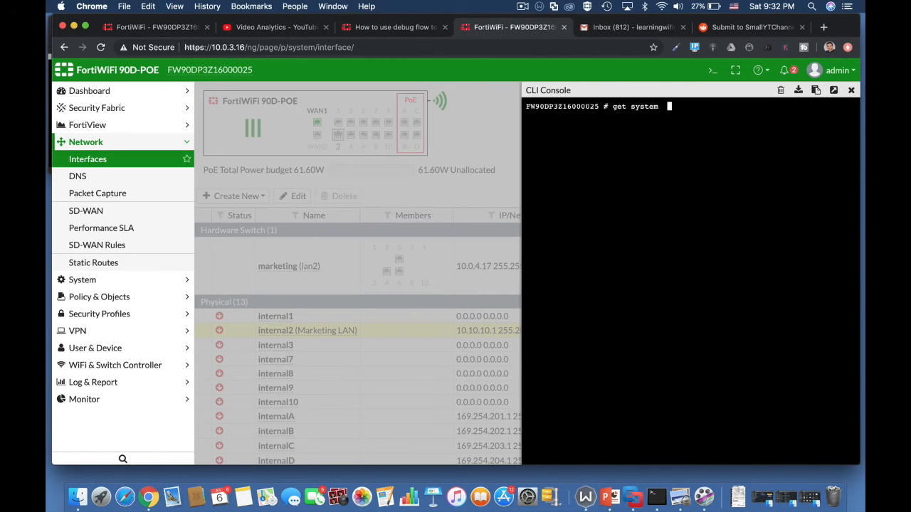
key("Tab")
key("Tab")
key("Return")
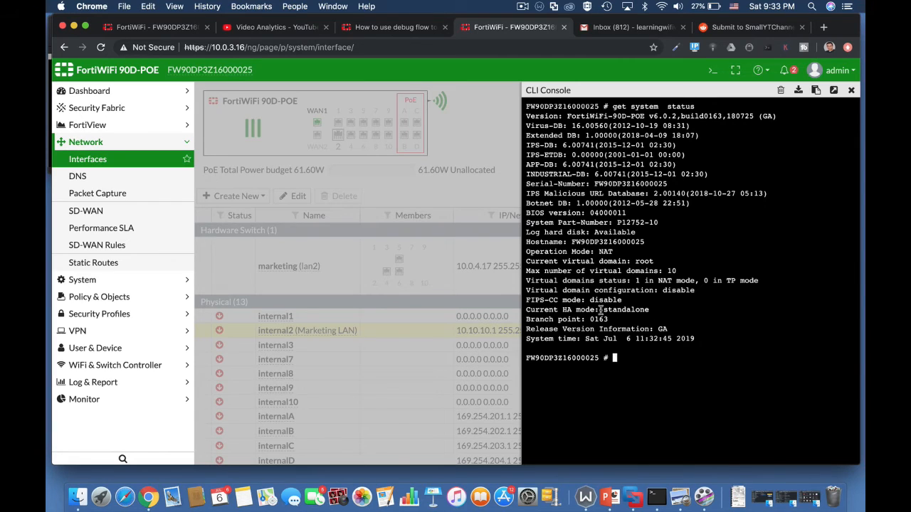
left_click_drag(603, 311, 651, 314)
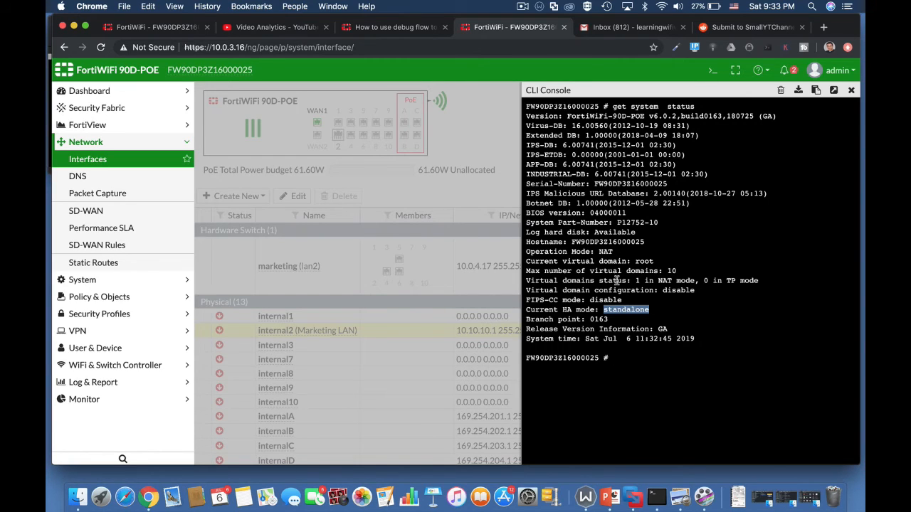
left_click(639, 281)
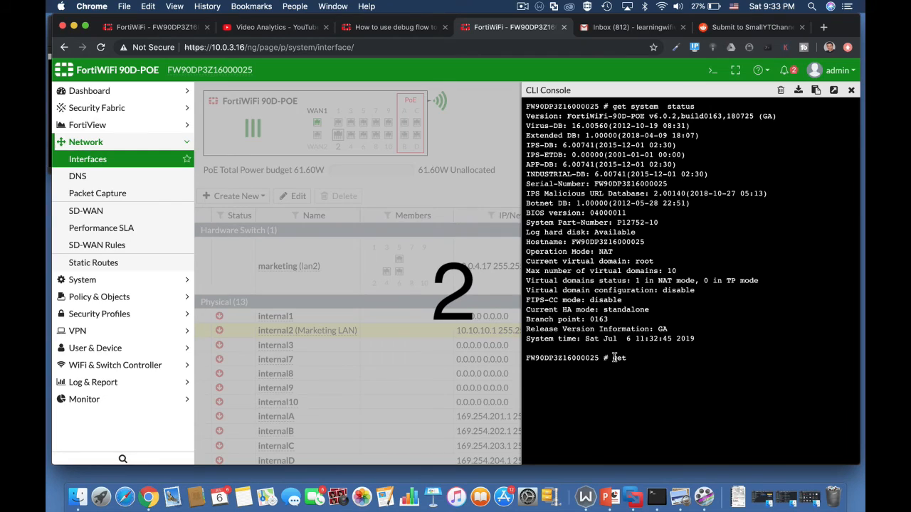
Run get hardware nic wan, then get hardware nic wan1
type("hardware nic")
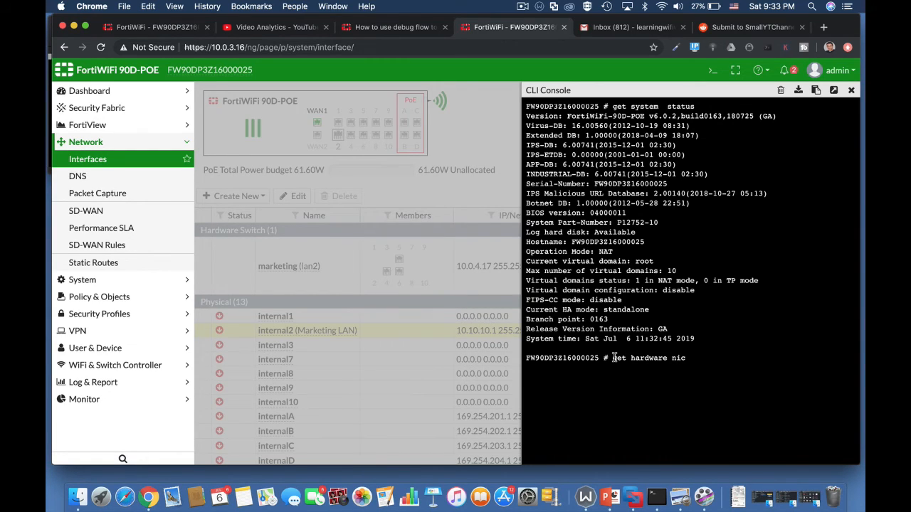
type(" wan")
key("Return")
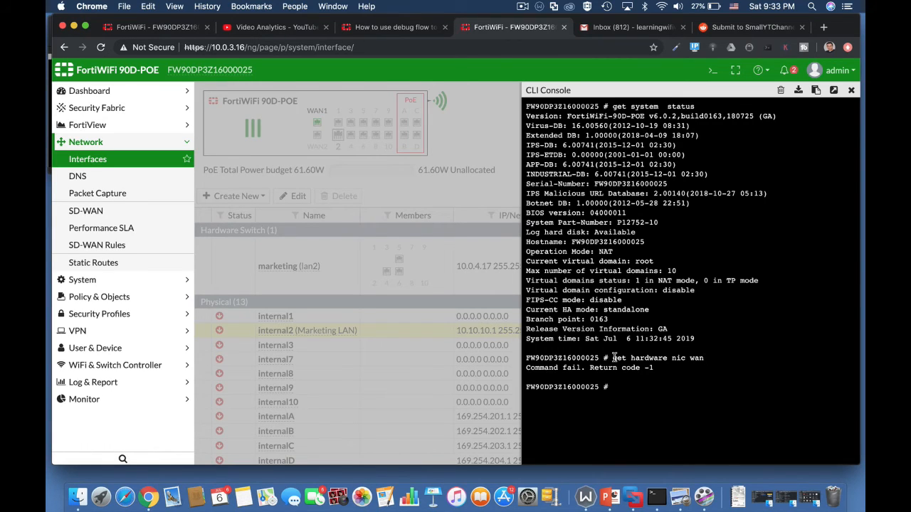
key("Up")
type("1")
key("Return")
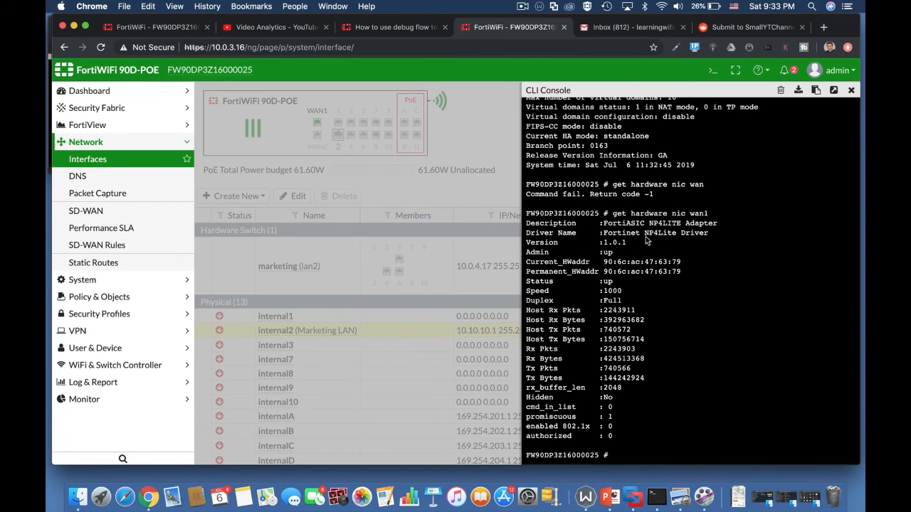
Highlight wan1's NP4Lite driver, up status and 1000 link speed
left_click_drag(645, 233, 659, 234)
left_click_drag(613, 281, 595, 285)
left_click_drag(623, 291, 603, 291)
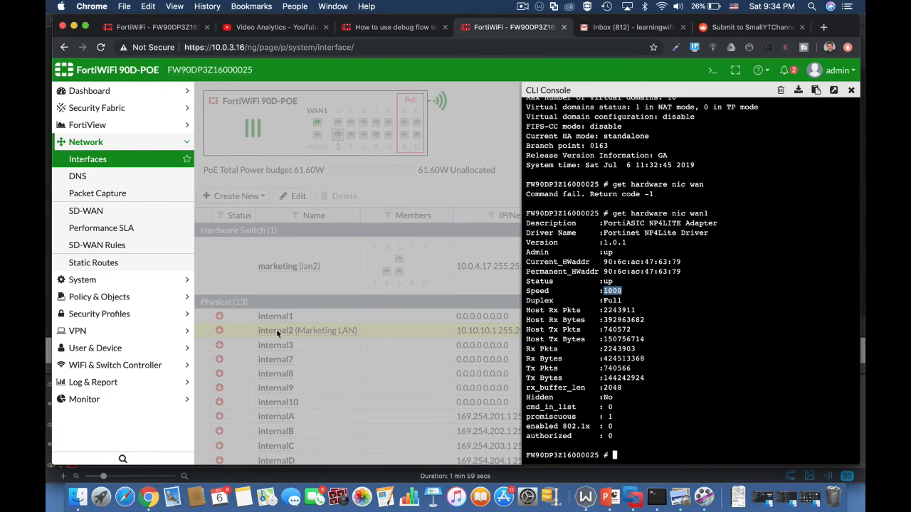
type("get spamfilter")
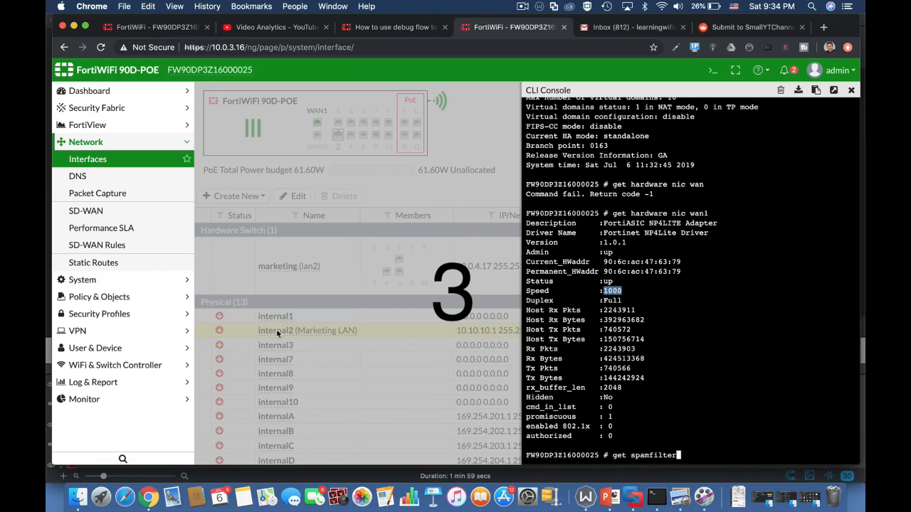
Run get system performance status and highlight the total memory and average sessions figures
key("Tab")
key("Tab")
type("pe")
key("Tab")
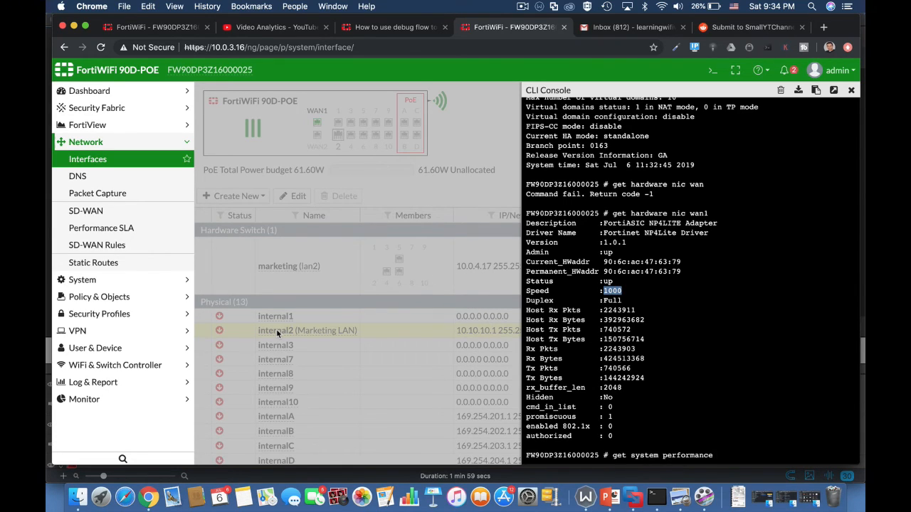
type("status")
key("Return")
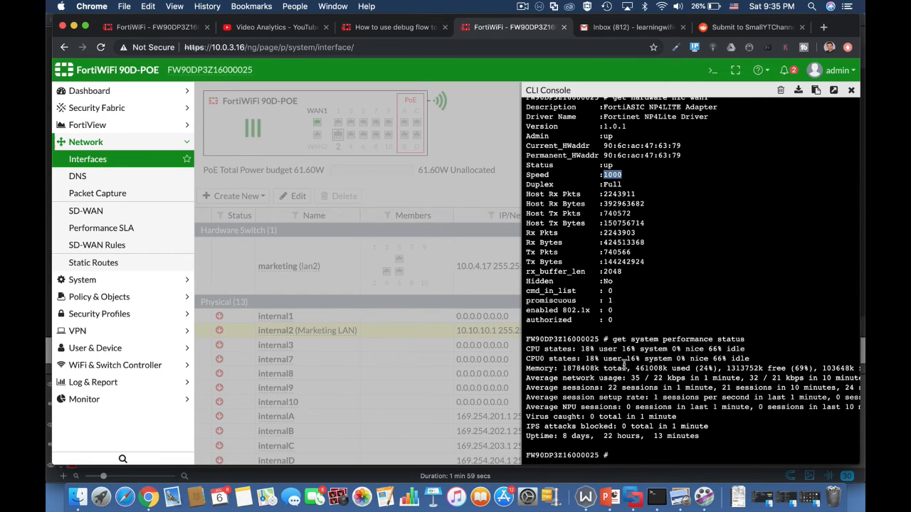
left_click_drag(565, 369, 610, 375)
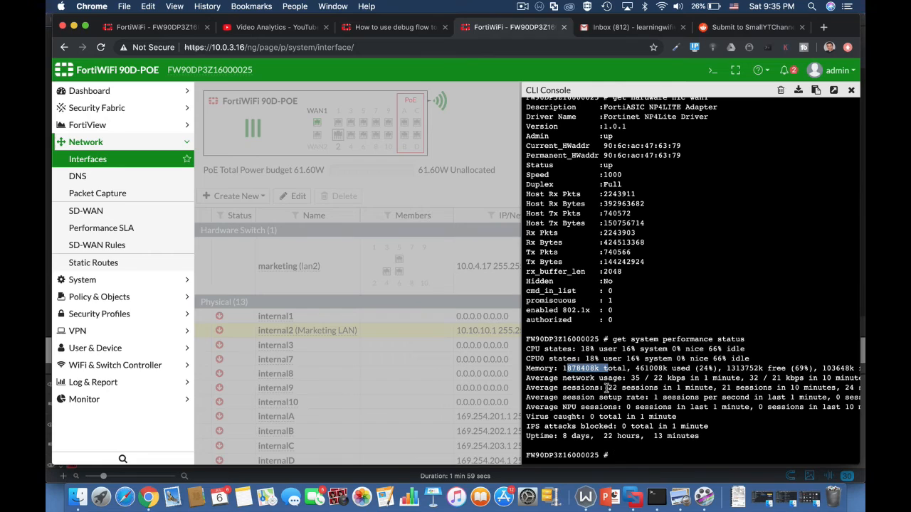
left_click_drag(607, 388, 713, 388)
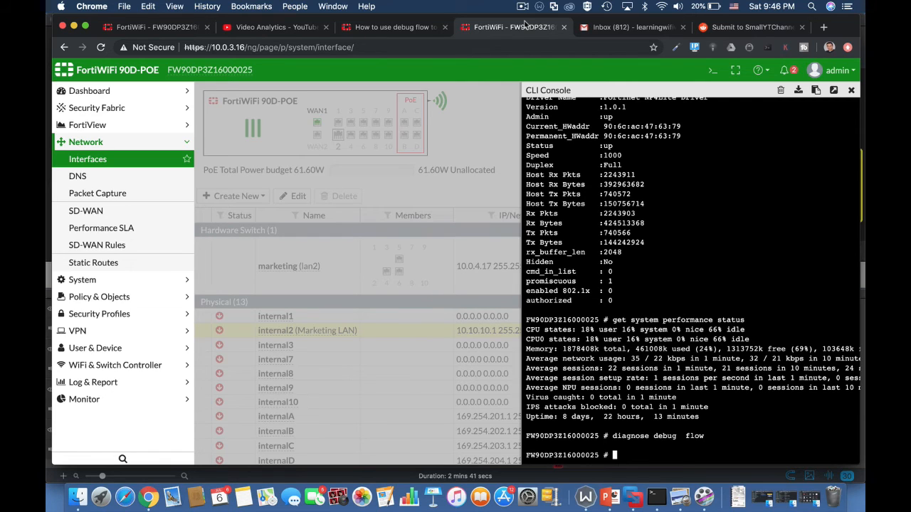
Enable debugging with diagnose debug enable
type("diagnose debug")
type("flow")
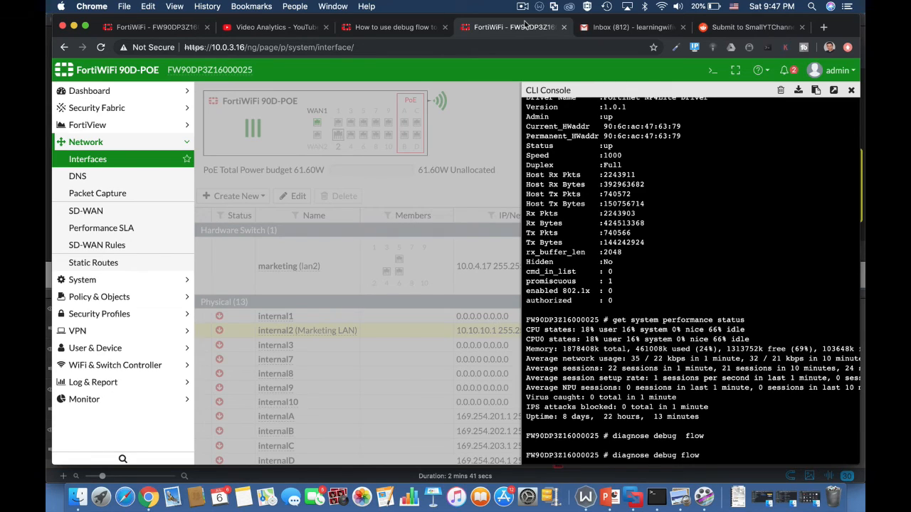
type(" ena")
key("BackSpace")
key("BackSpace")
key("BackSpace")
key("BackSpace")
key("BackSpace")
key("BackSpace")
key("BackSpace")
key("BackSpace")
type("enable")
key("Return")
Set the debug flow filter to address 10.0.3.16
type("diagnose ")
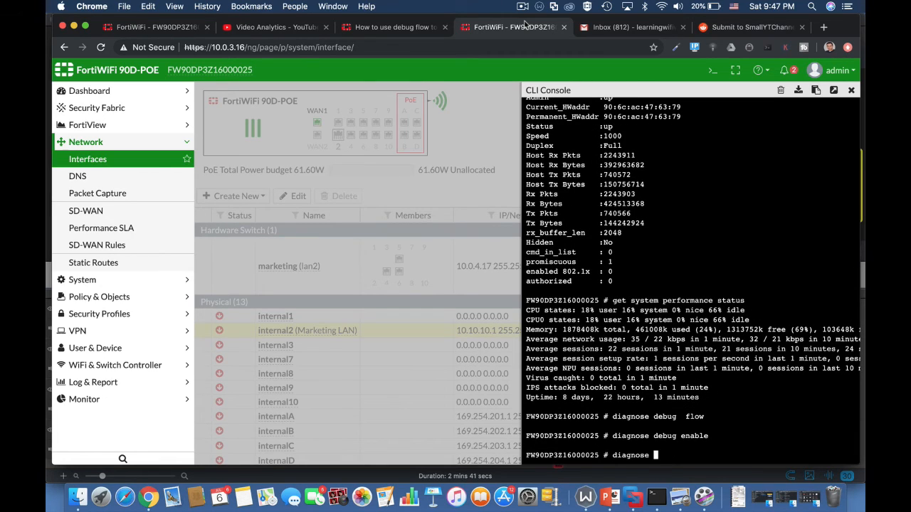
type("debug flow filter a")
type("ddr 10.0.3.16 10")
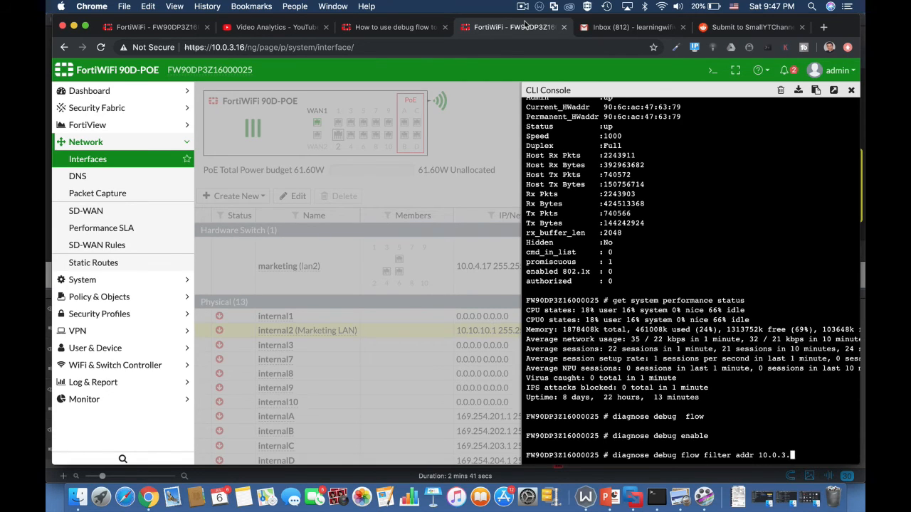
key("Return")
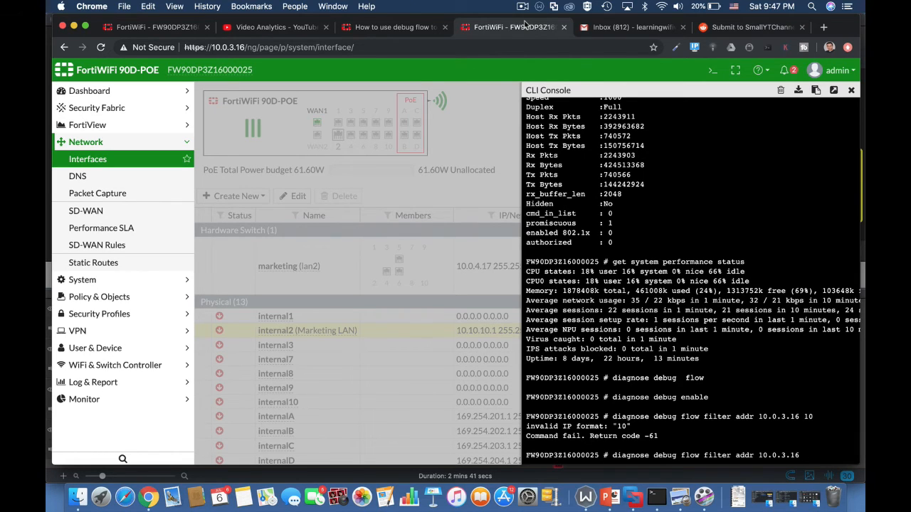
key("Return")
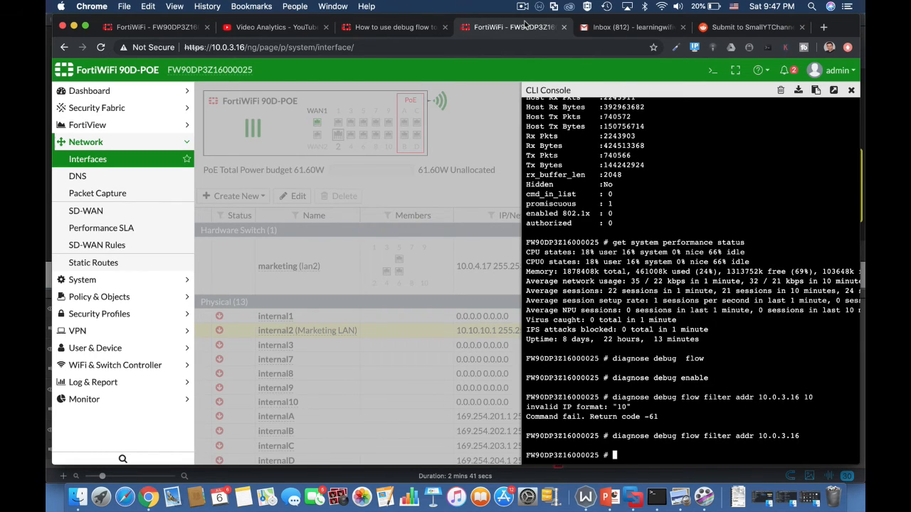
Start a debug flow trace of 10 packets
type("diagnose debug flow")
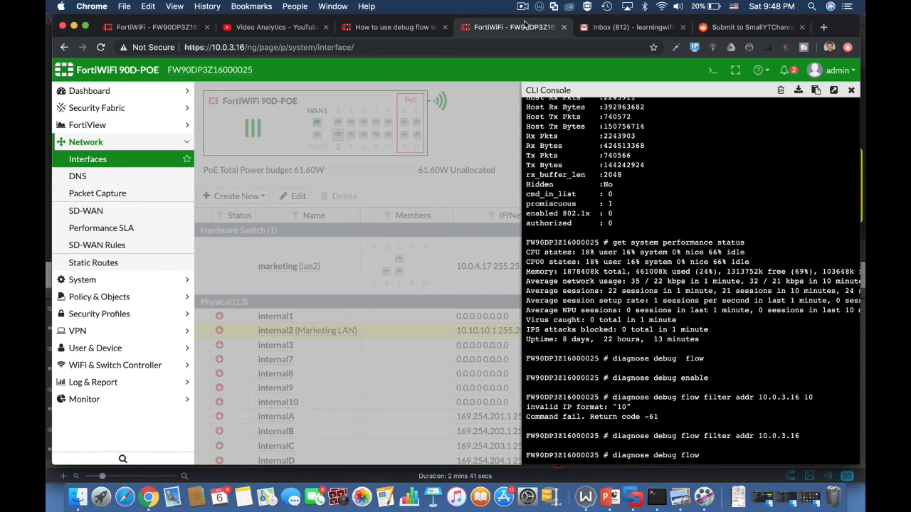
type(" trace start 10")
key("Return")
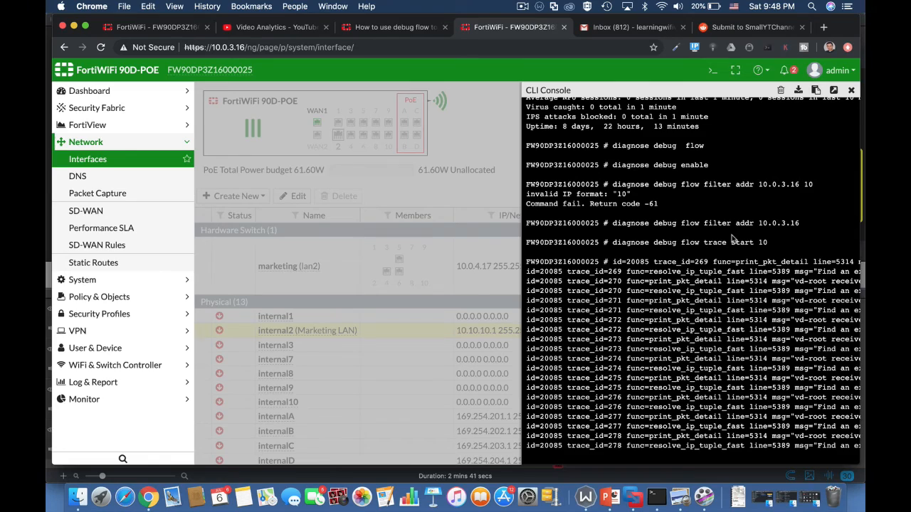
scroll(753, 291, "right", 5)
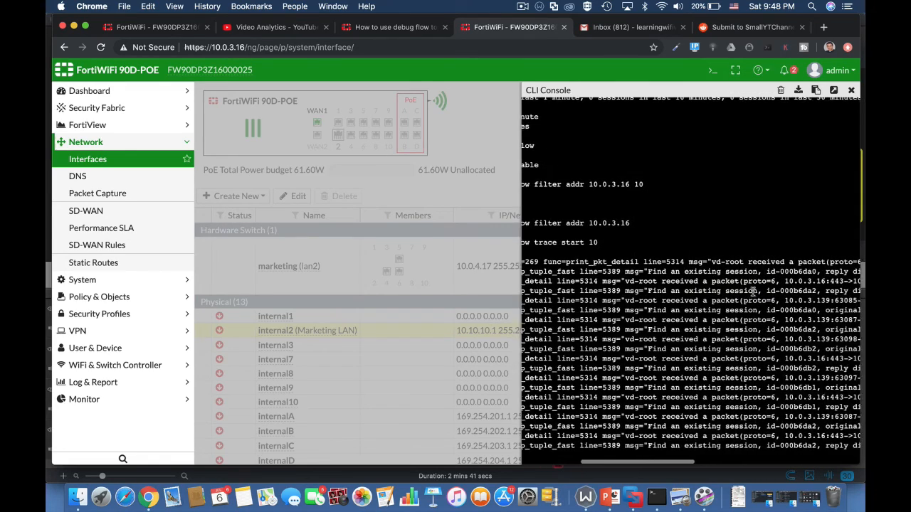
scroll(752, 291, "right", 5)
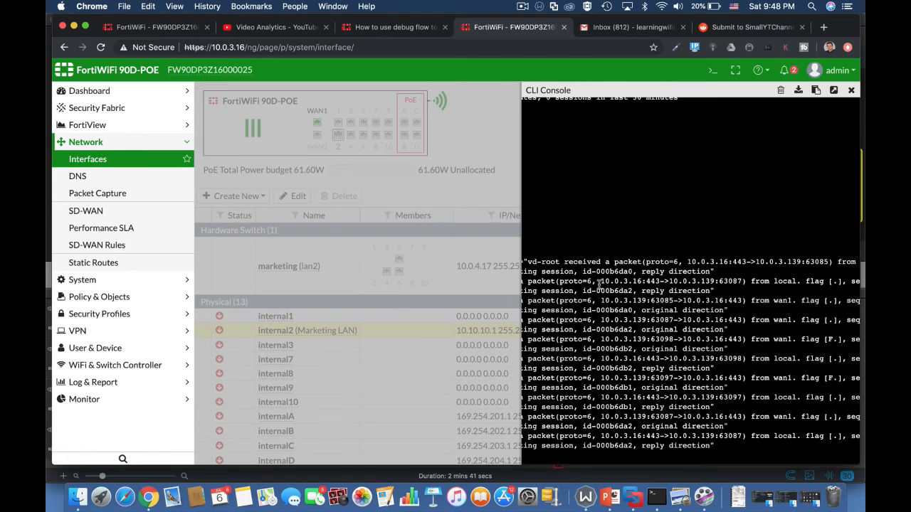
left_click_drag(600, 282, 642, 281)
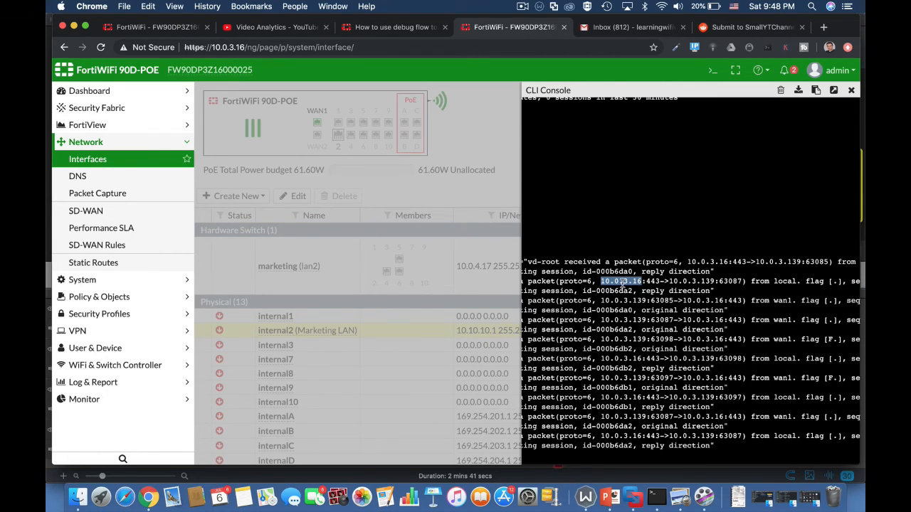
left_click(688, 281)
double_click(688, 281)
double_click(652, 282)
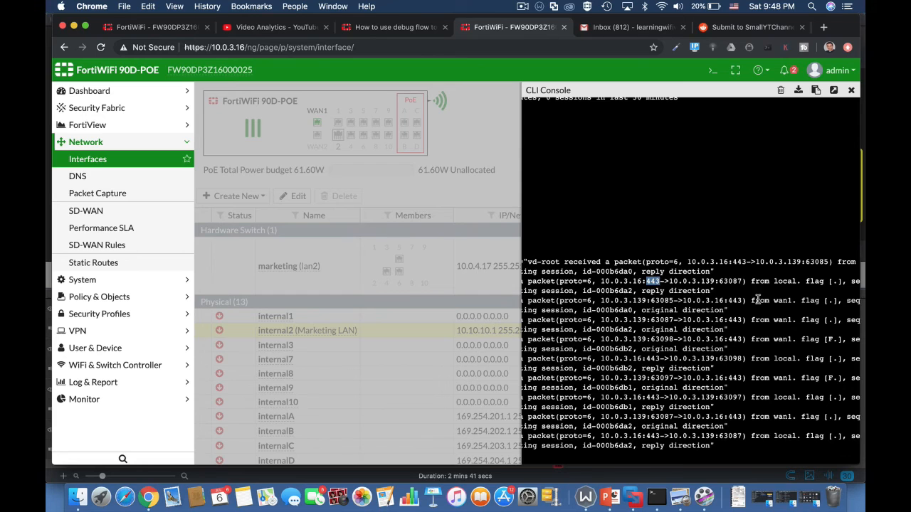
scroll(777, 300, "right", 1)
scroll(777, 300, "right", 5)
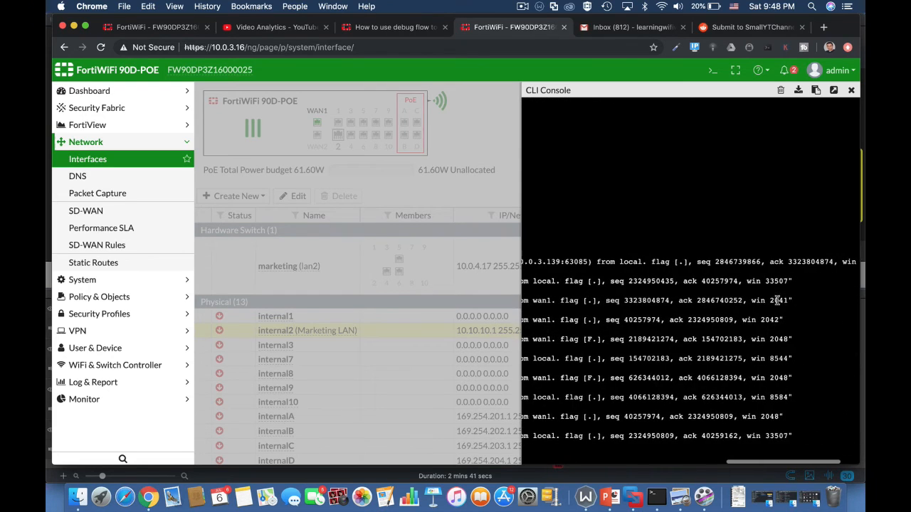
scroll(623, 333, "left", 6)
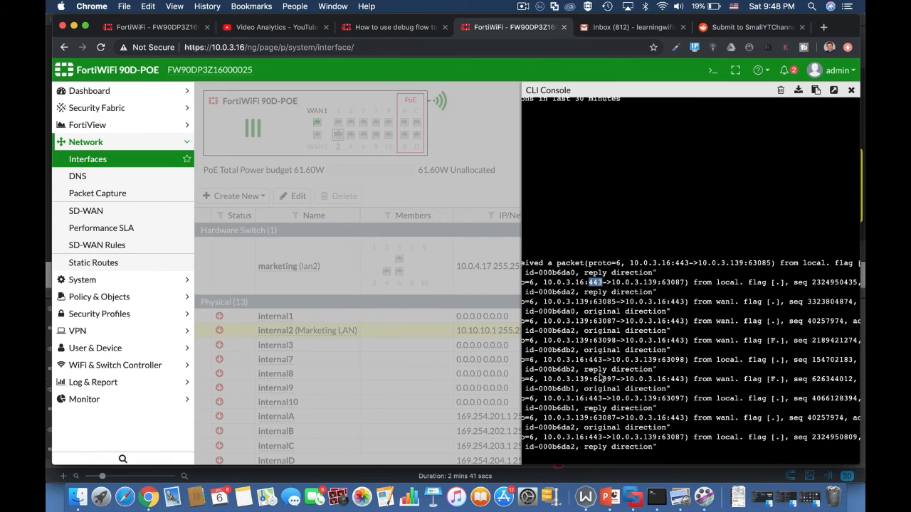
scroll(721, 357, "left", 5)
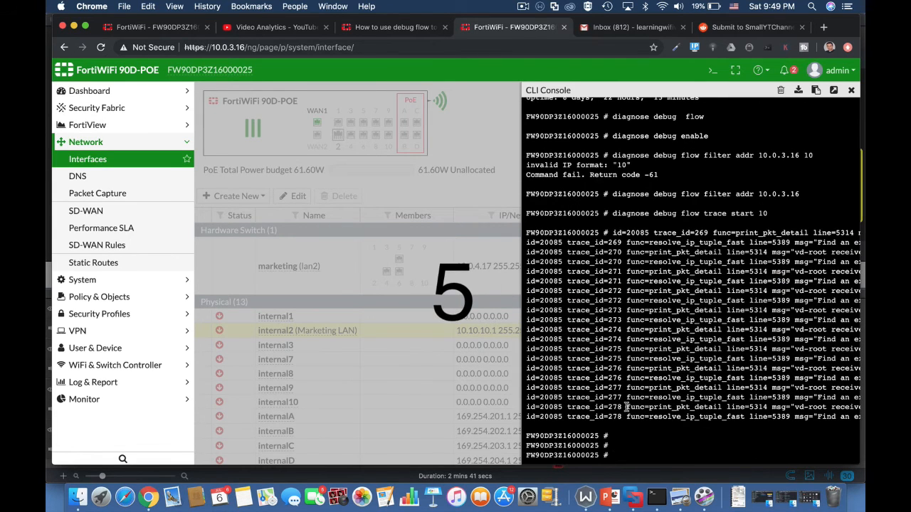
List all firewall sessions, then filter the list with '| grep 10.0.3.16'
type("diagnose sys session")
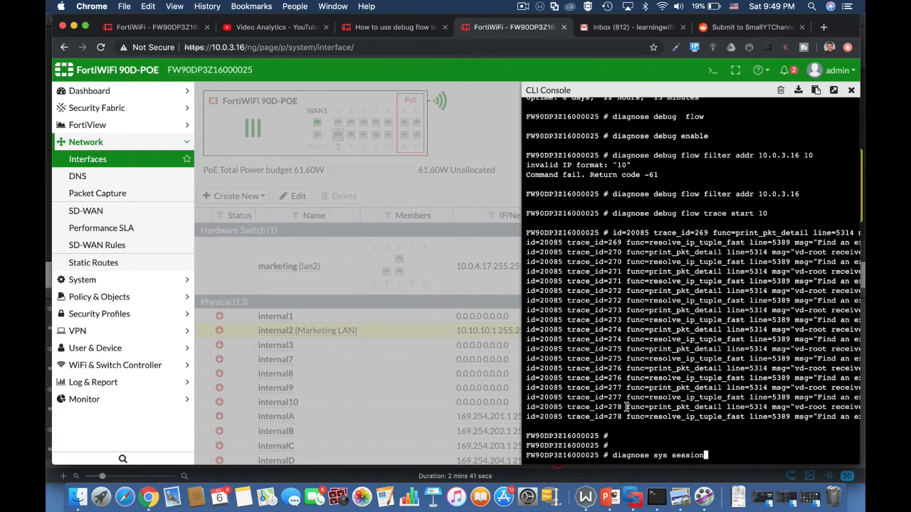
type(" list")
key("Return")
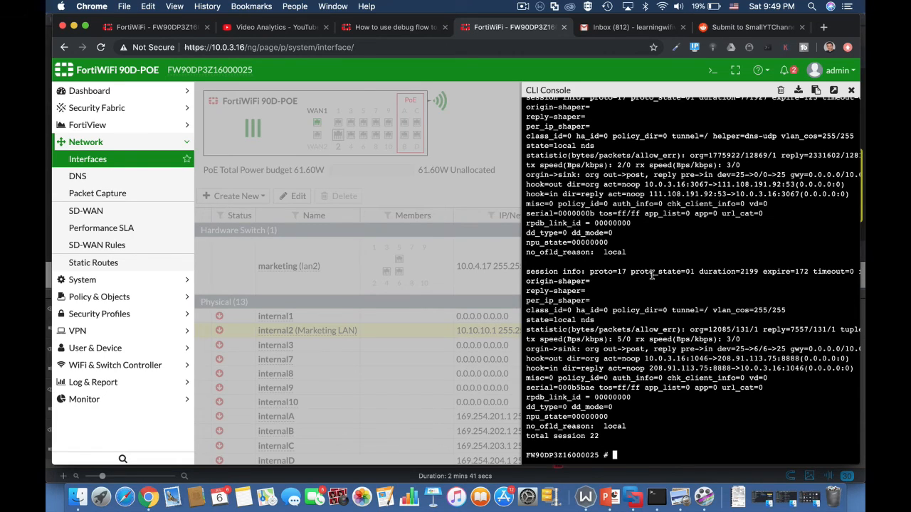
type("diagnose sys session list")
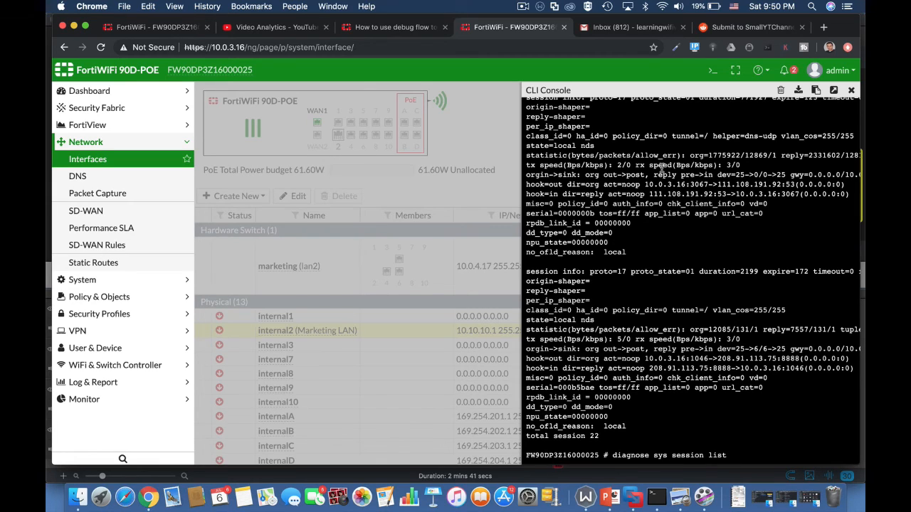
type("| grep 10.0.3.16")
key("Return")
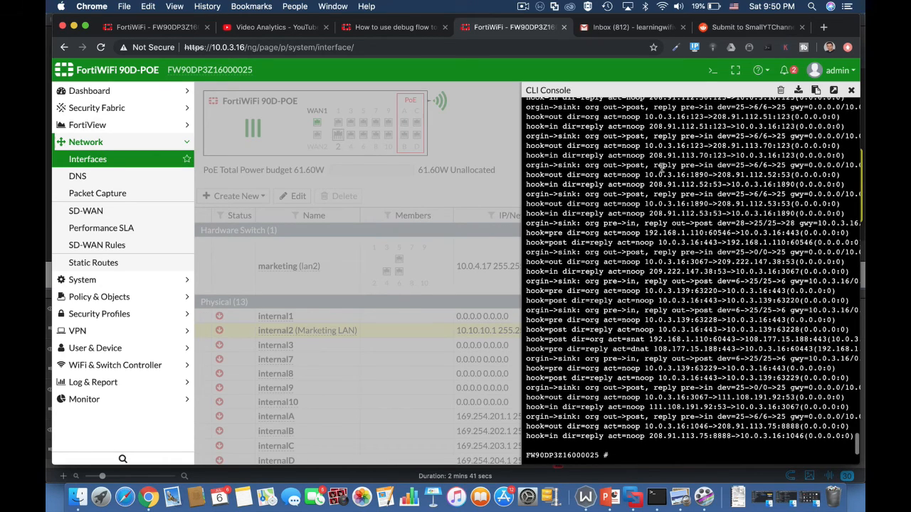
type("diagnose")
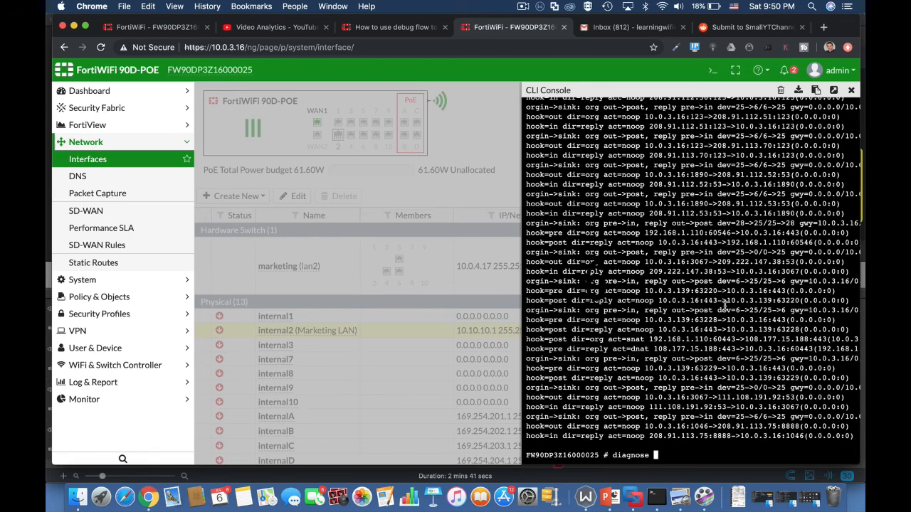
type(" sys")
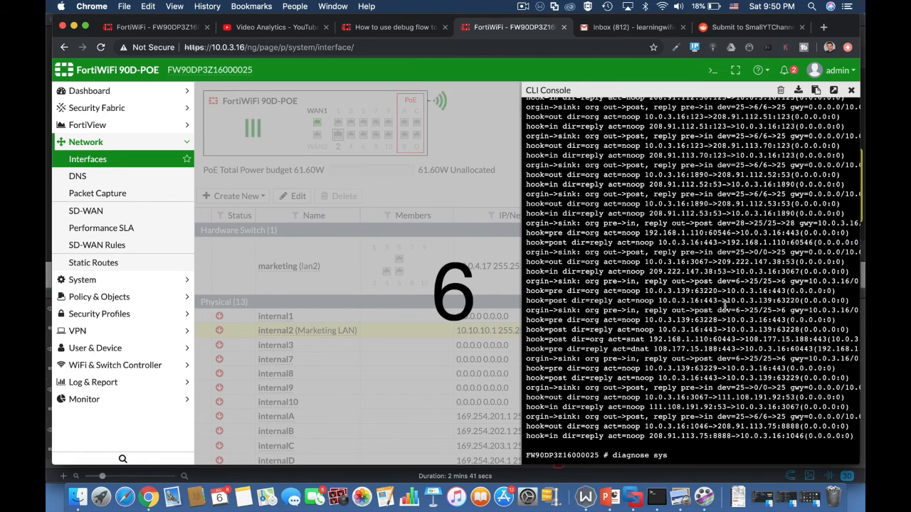
type(" top")
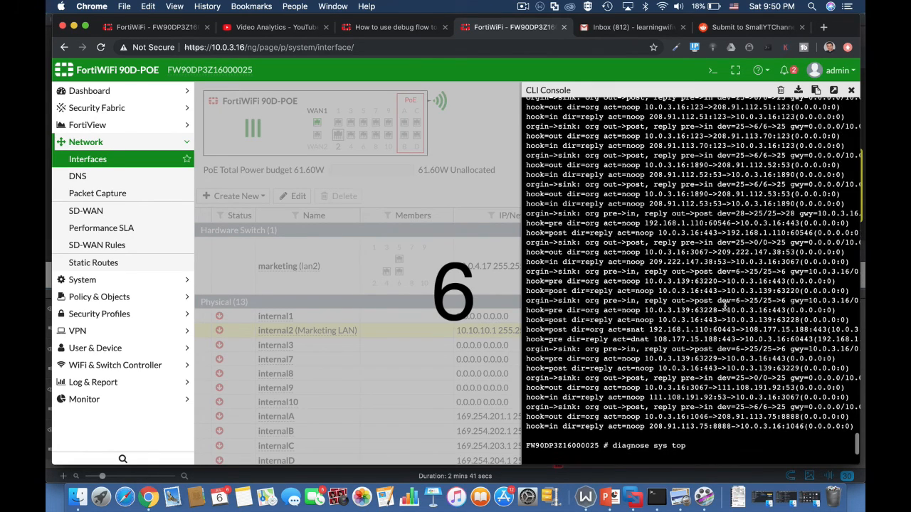
Run diagnose sys top to show the live process table and mark a process state
key("Return")
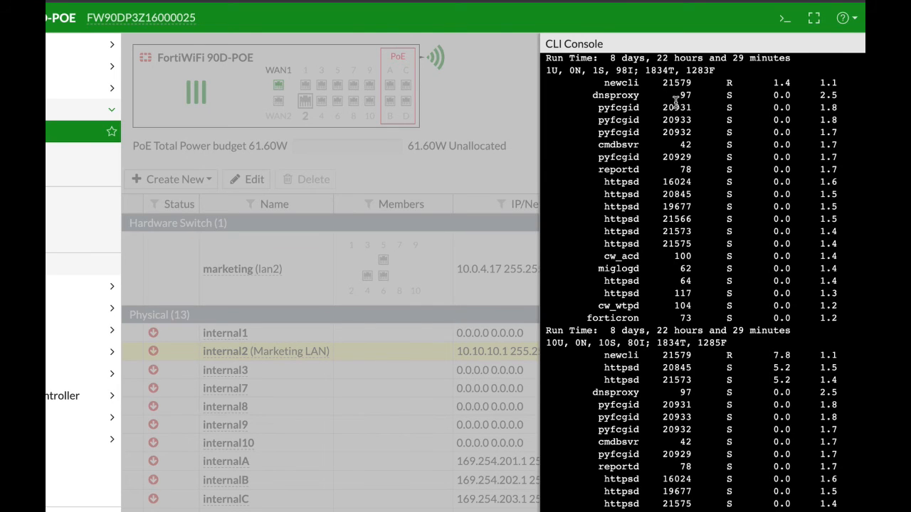
double_click(728, 78)
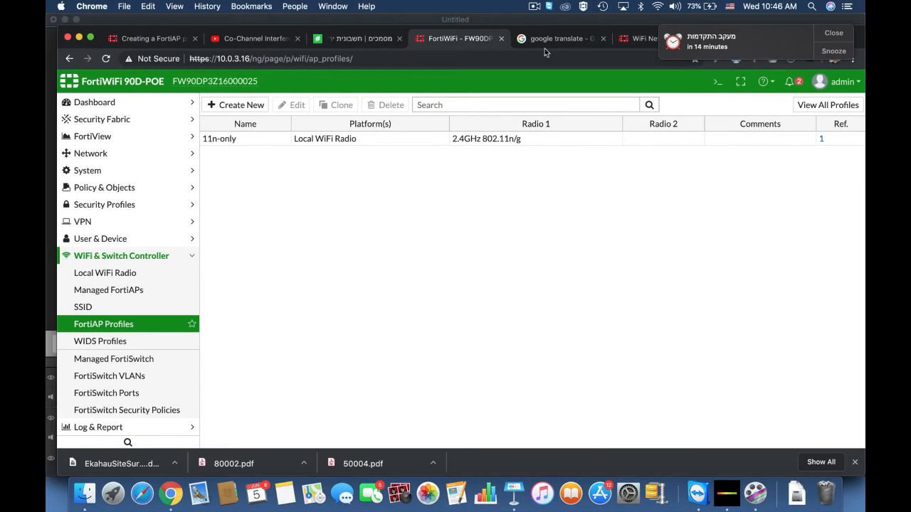
In the CLI, enter wireless-controller wtp-profile and edit the FAP221C-default profile
mouse_move(596, 145)
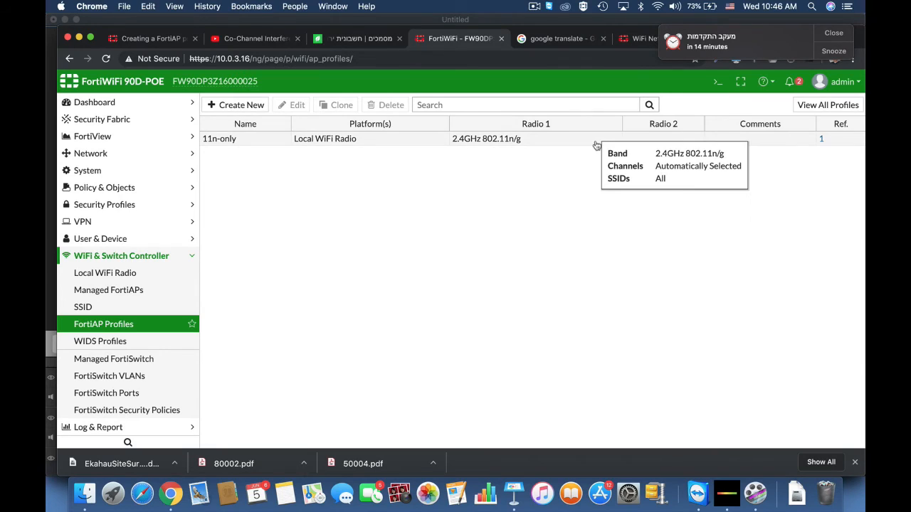
left_click(718, 81)
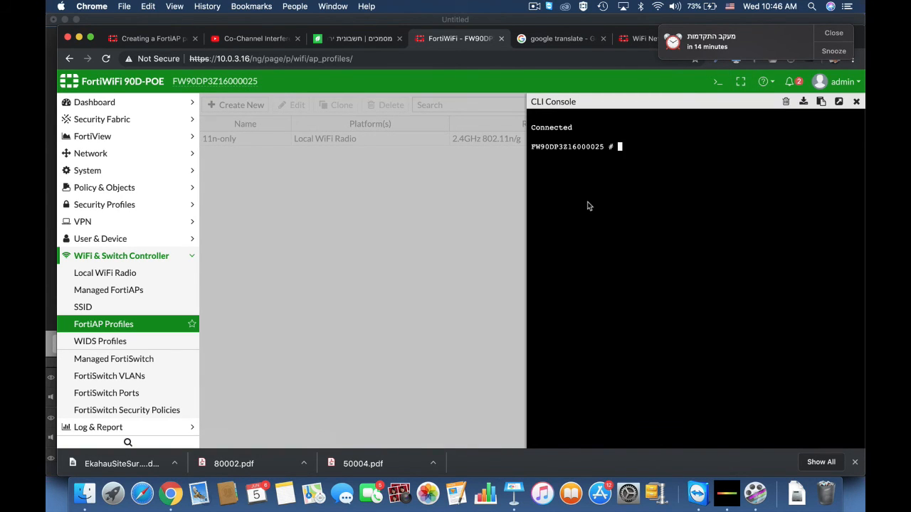
type("config wire")
key("Tab")
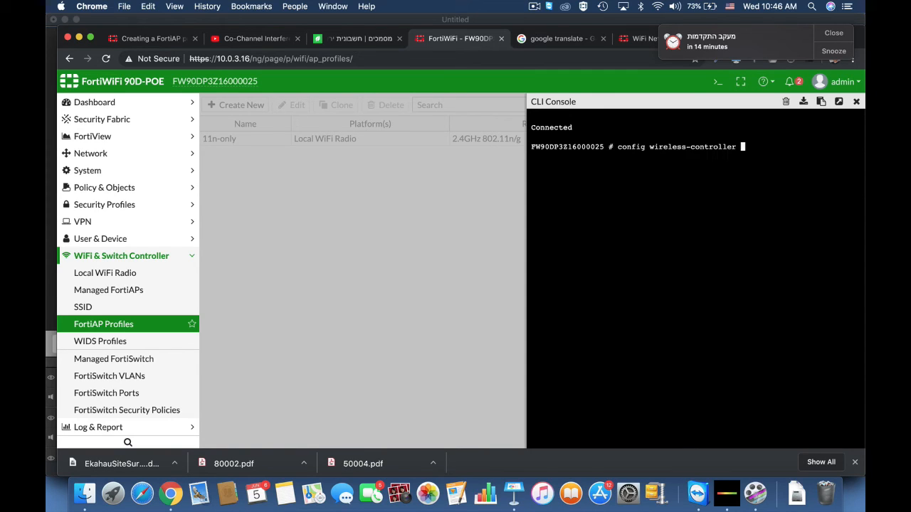
type("wtp-p")
key("Tab")
key("Return")
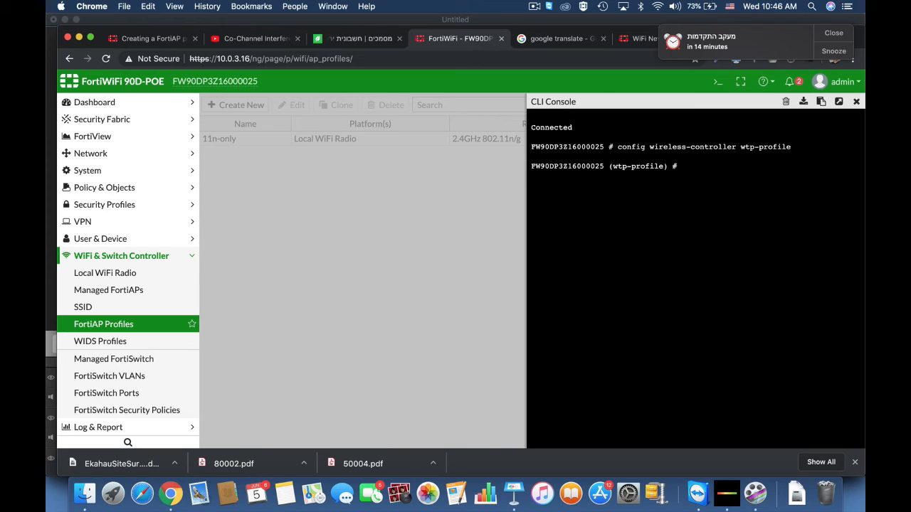
type("edit FAP11C-default")
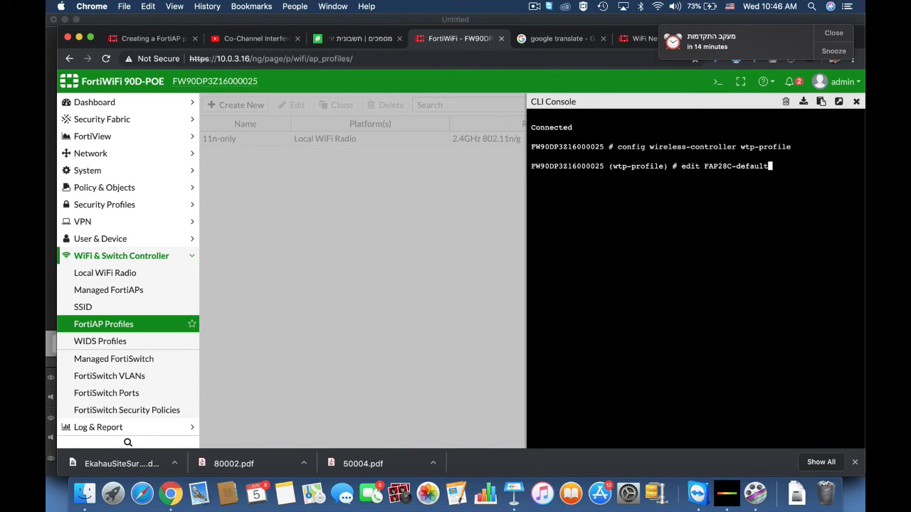
key("Tab")
key("Return")
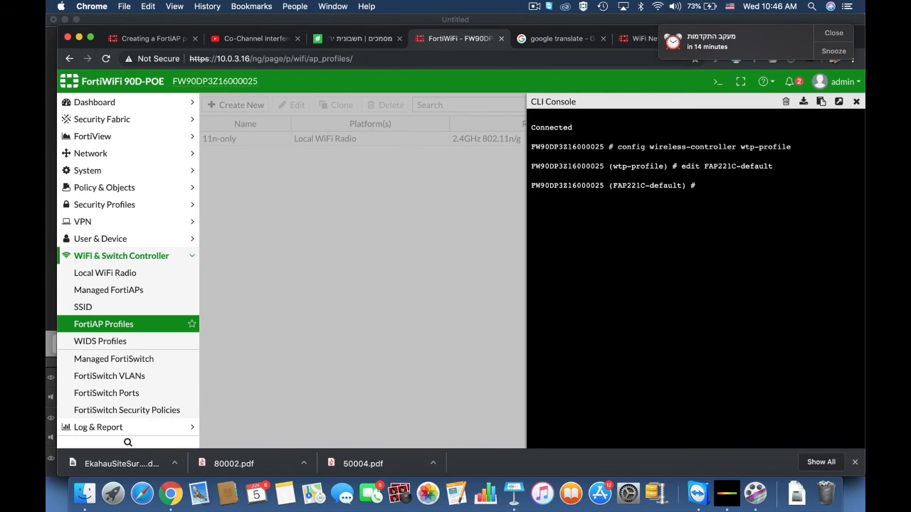
Enter radio-1 settings and display its full configuration
type("config radio-1")
key("Return")
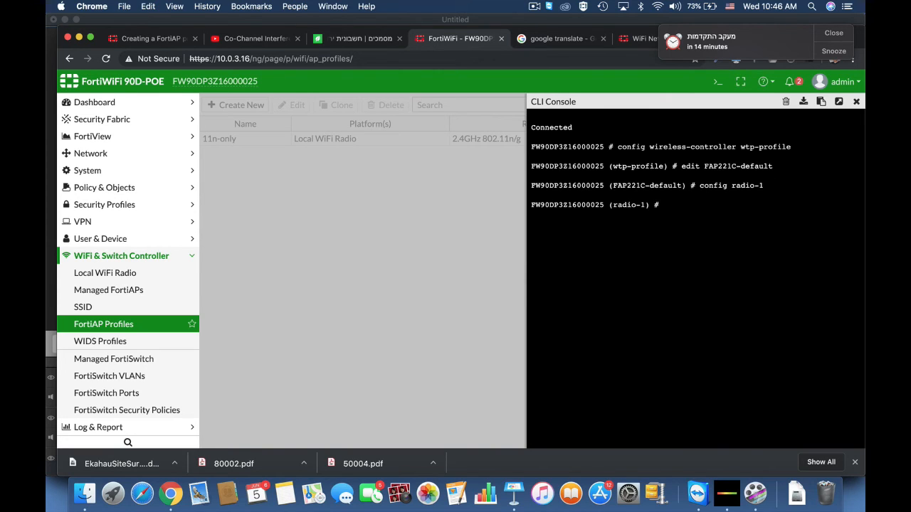
type("show full-configuration")
key("Return")
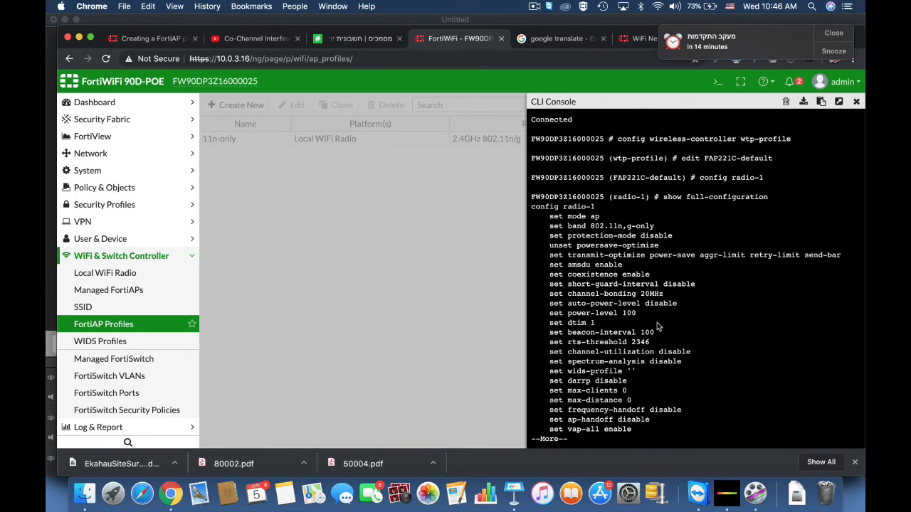
key("Return")
key("Return")
key("Return")
key("Return")
key("Return")
key("Return")
key("Return")
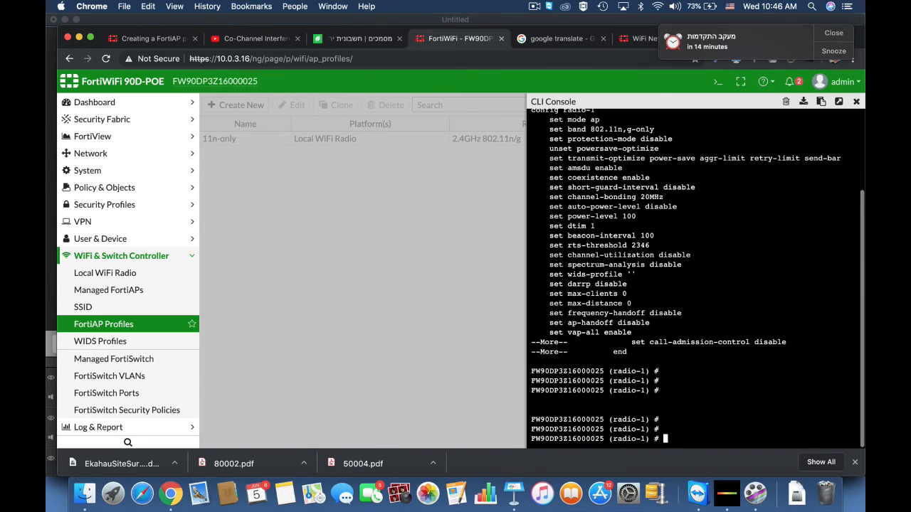
Enable short-guard-interval on radio-1 and end the radio configuration
type("set short-guard-interval ")
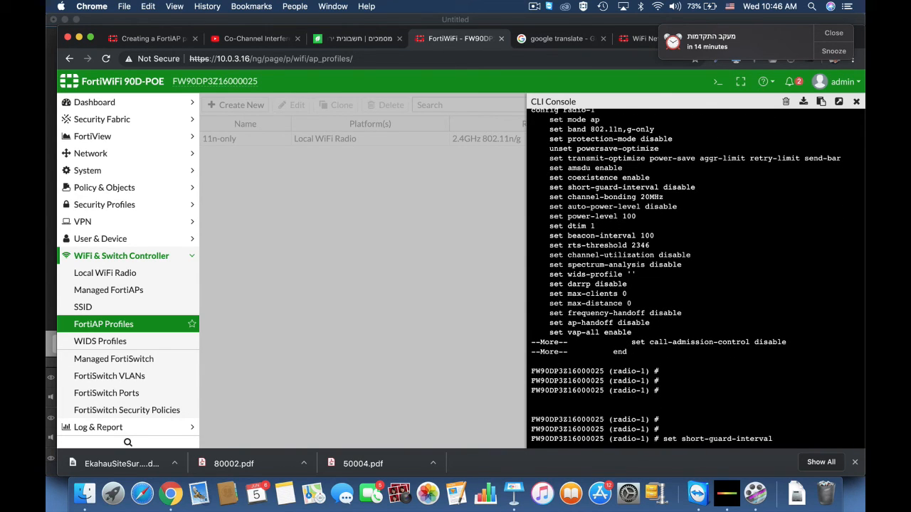
type("enable")
key("Return")
type("end")
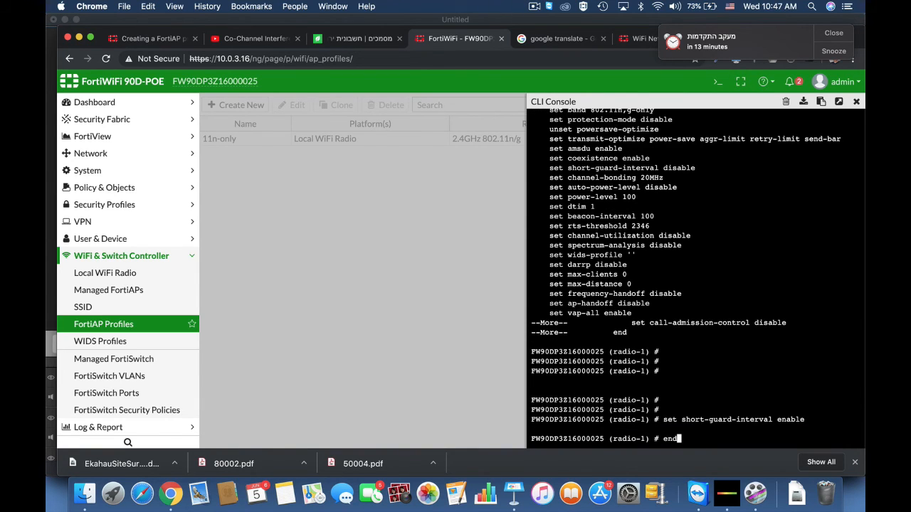
key("Return")
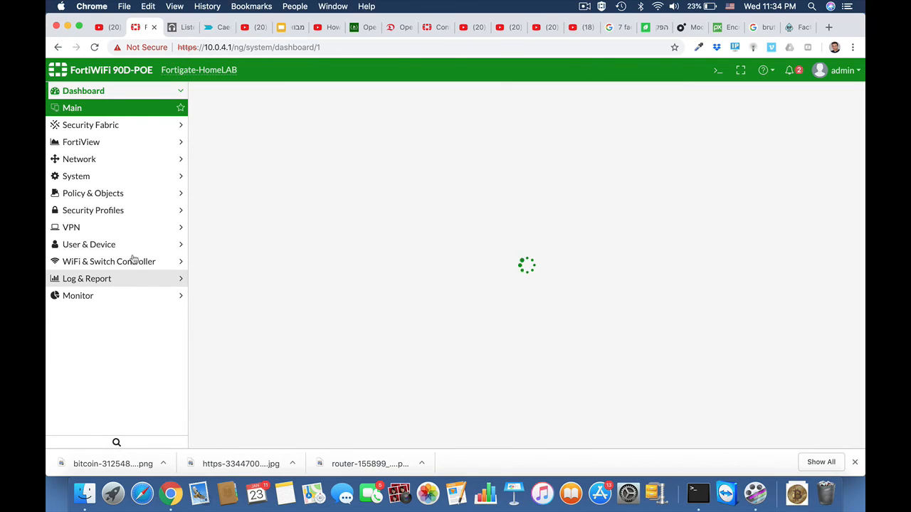
Enable SD-WAN and add internalA as a member with gateway 192.168.1.1
left_click(86, 162)
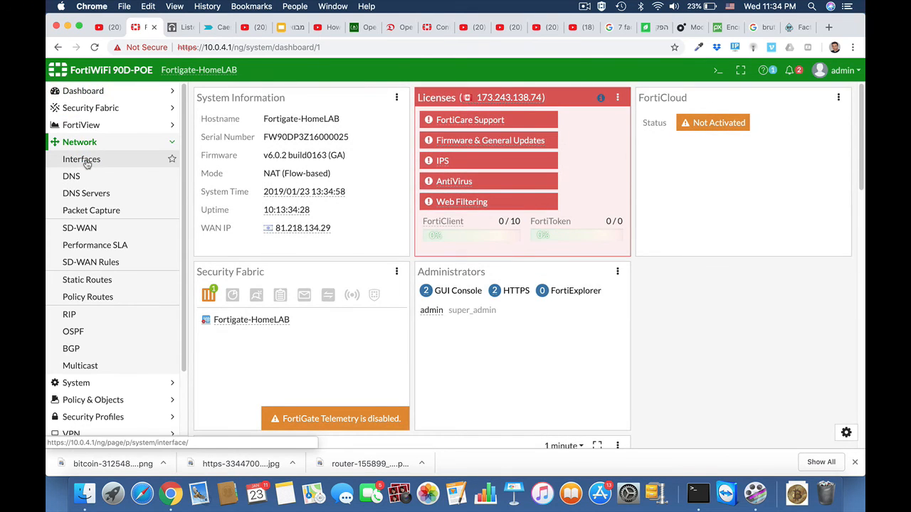
left_click(81, 229)
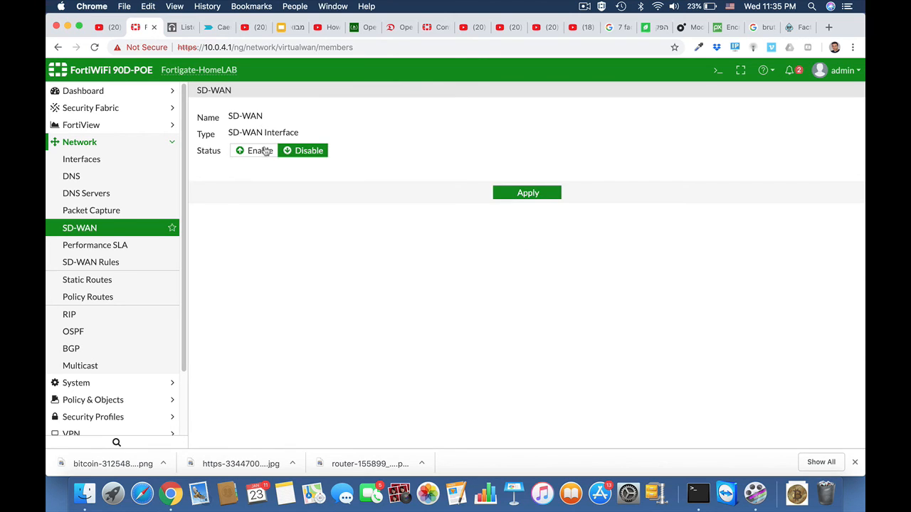
left_click(261, 151)
left_click(286, 199)
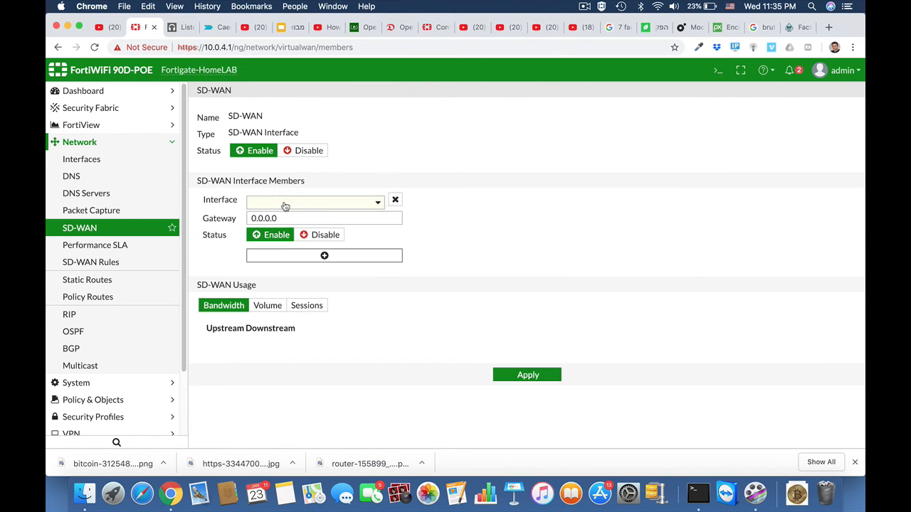
left_click(332, 205)
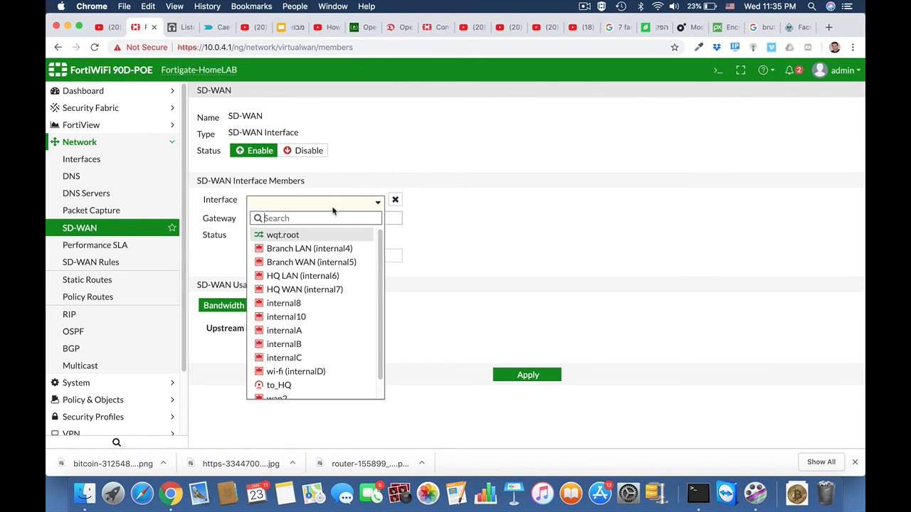
left_click(335, 336)
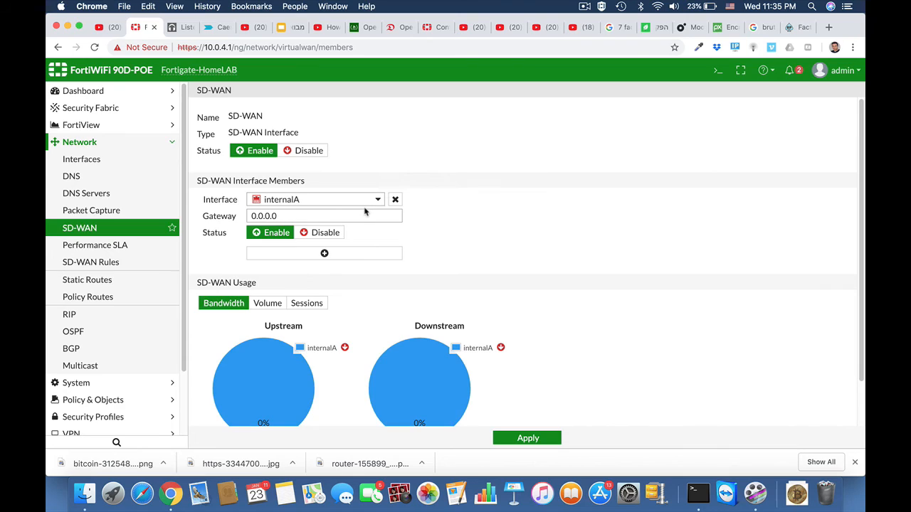
left_click_drag(284, 216, 235, 216)
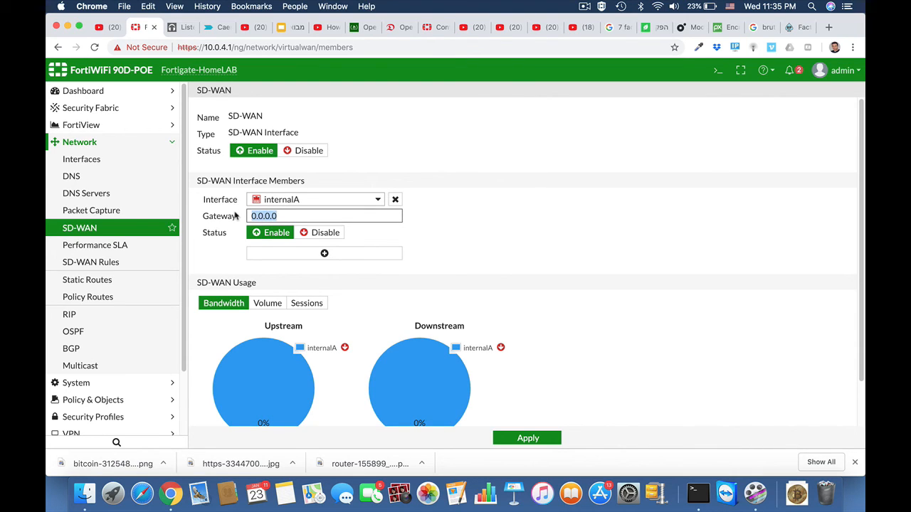
type("192")
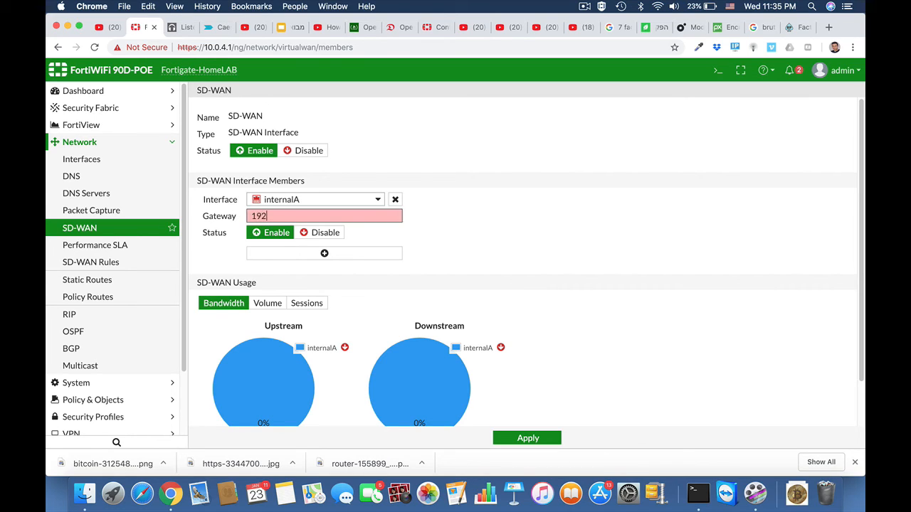
type(".168.1.1")
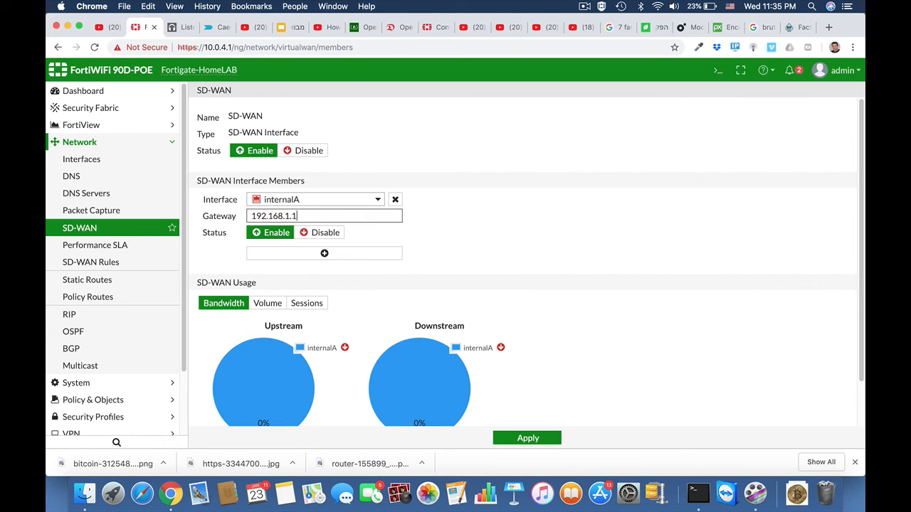
Add internalB as a second member with gateway 10.0.10.138 and apply the SD-WAN settings
left_click(325, 254)
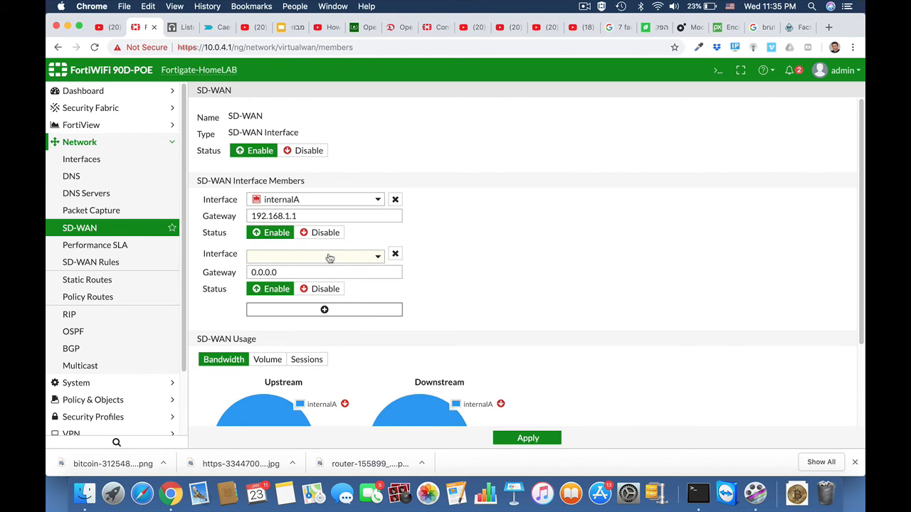
left_click(351, 259)
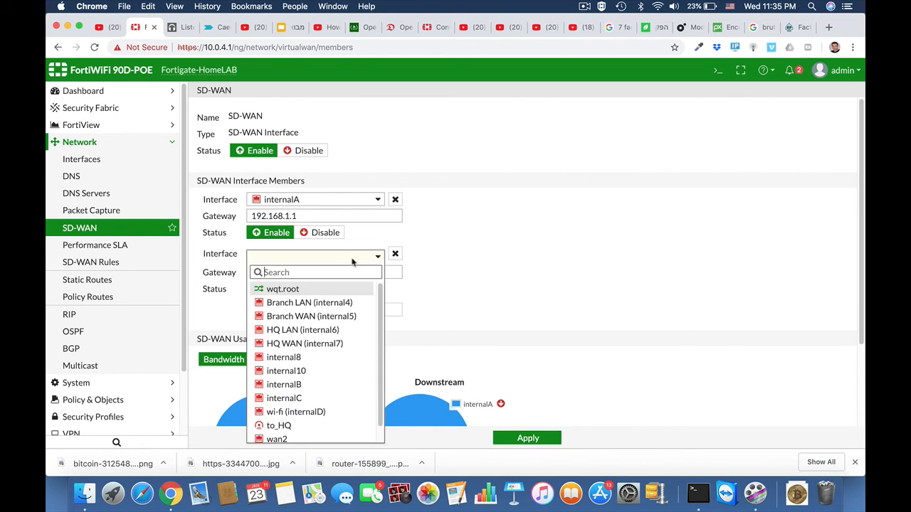
left_click(312, 389)
scroll(457, 283, "down", 2)
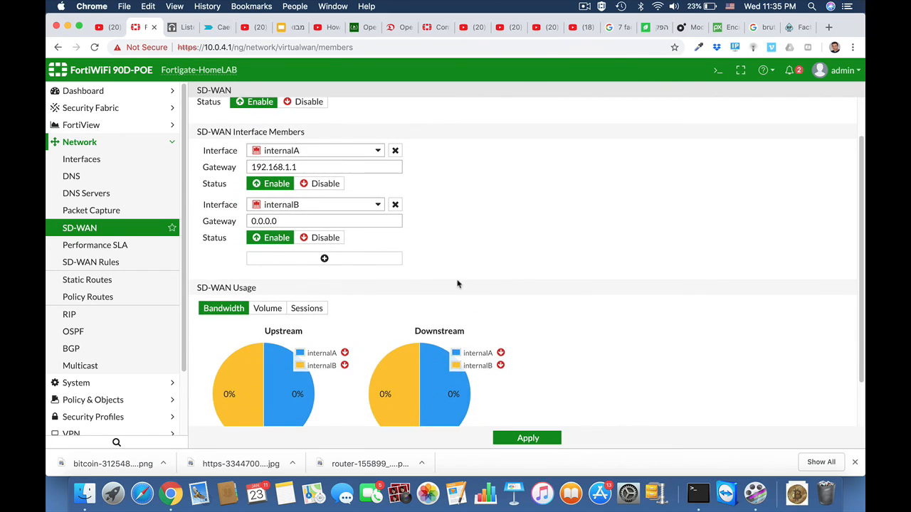
left_click_drag(285, 221, 245, 221)
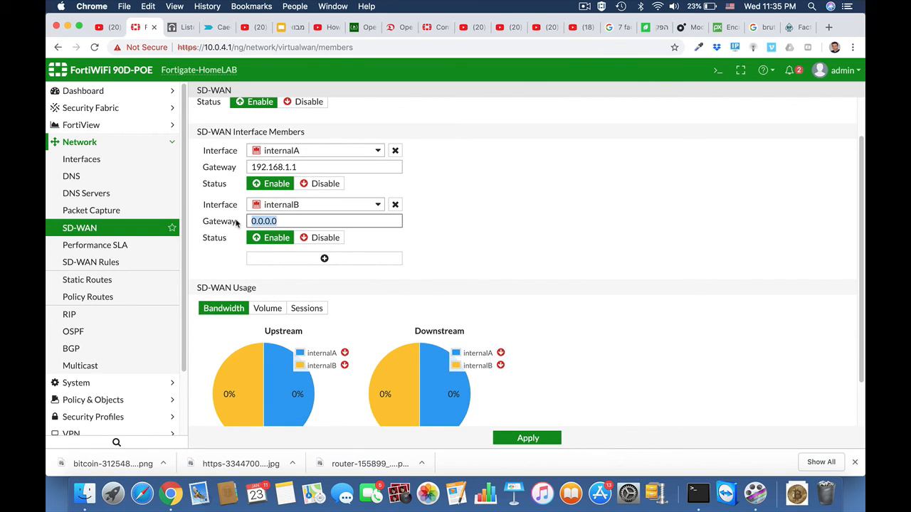
type("1")
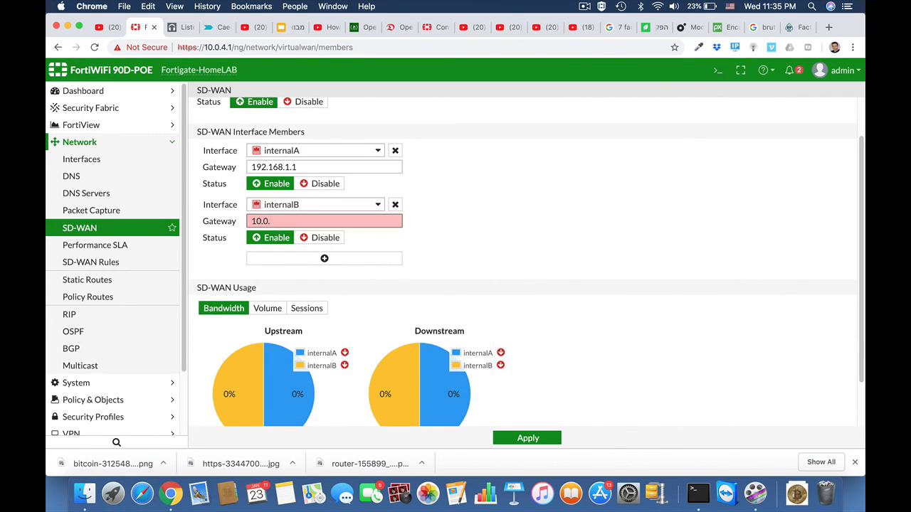
type("0.0.10.138")
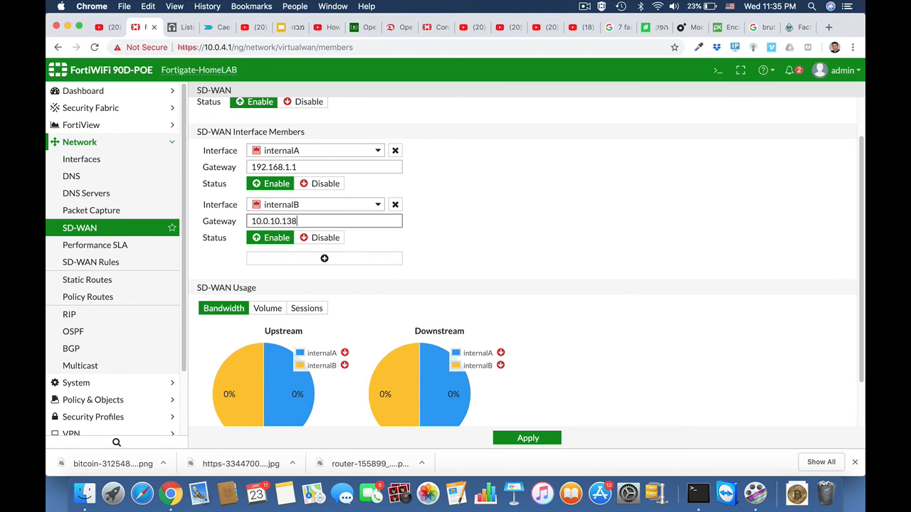
left_click(450, 271)
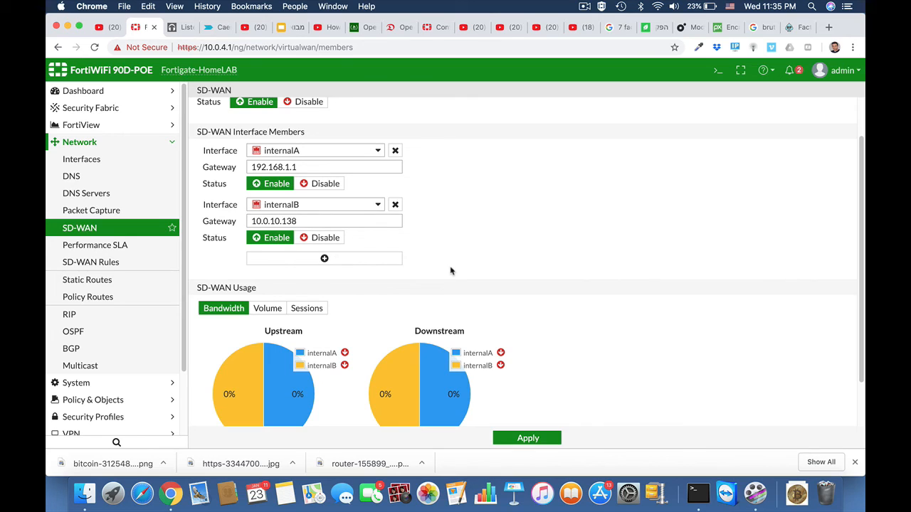
scroll(451, 270, "down", 2)
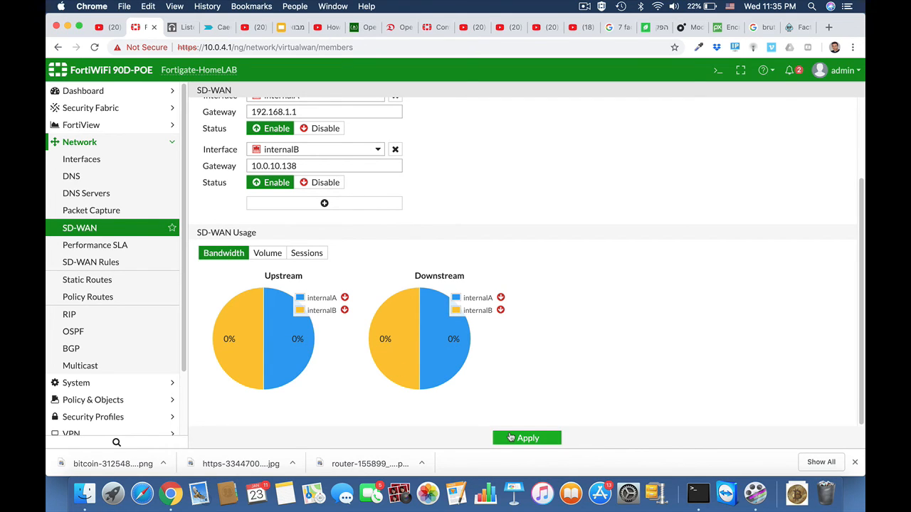
left_click(511, 437)
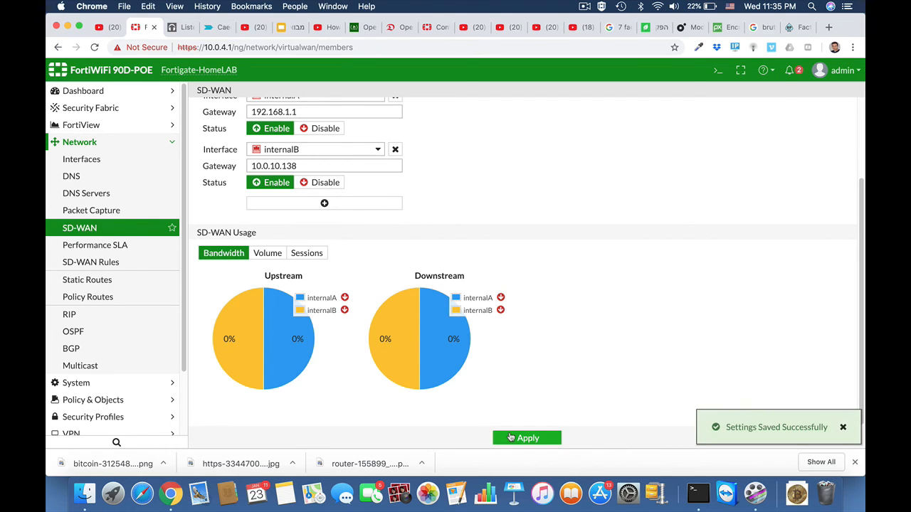
left_click(125, 246)
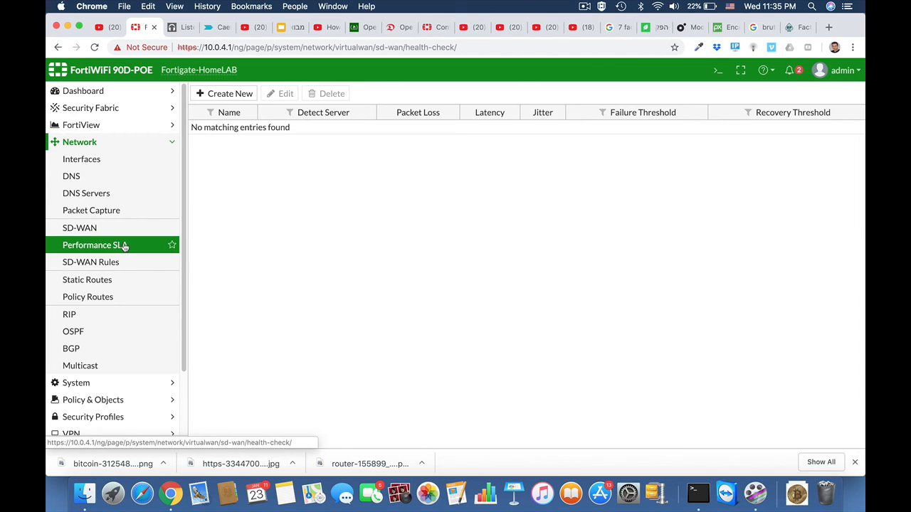
left_click(226, 95)
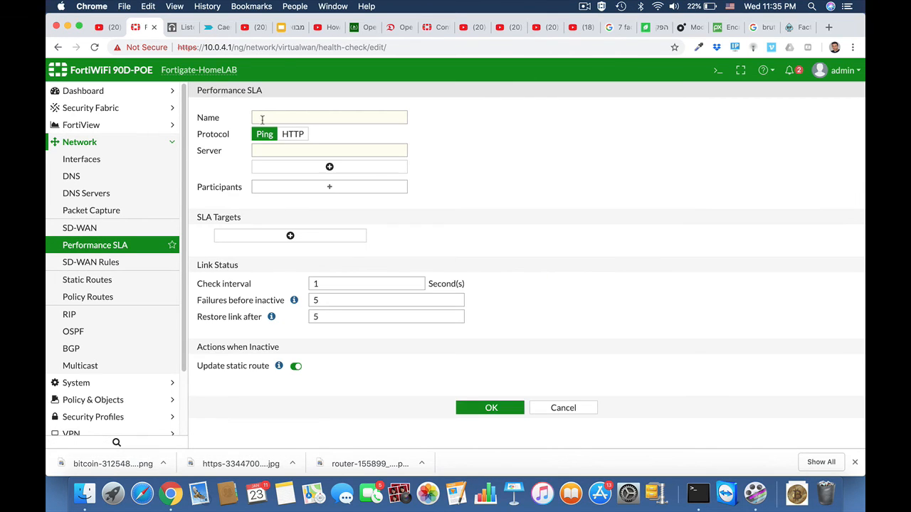
left_click(267, 119)
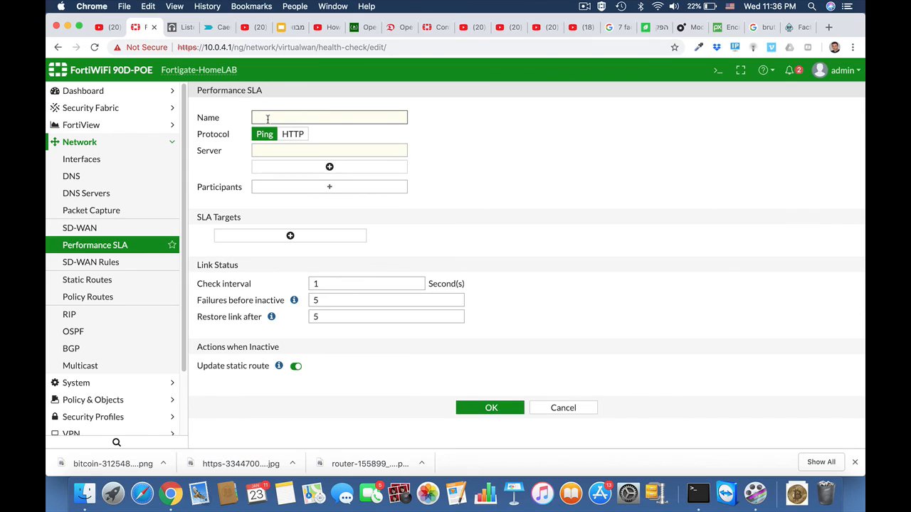
type("salesforce")
left_click(298, 151)
type("w")
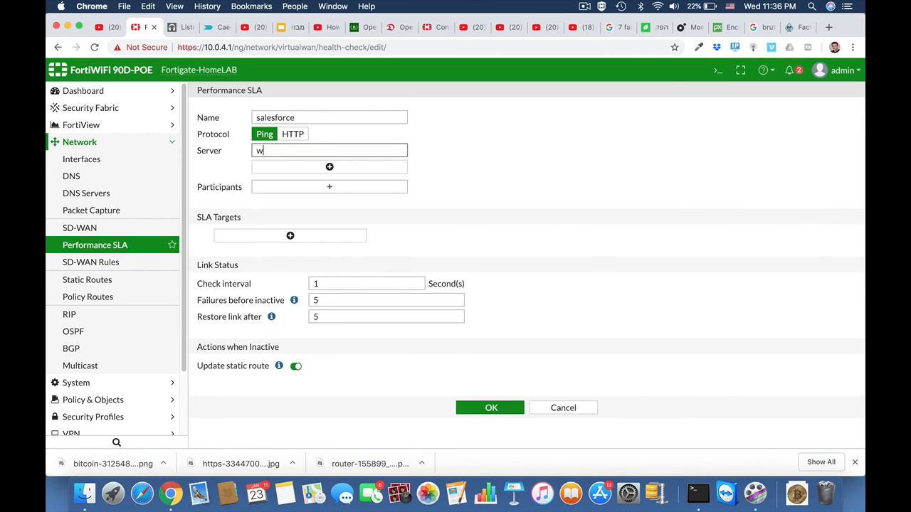
type("ww.salesforce.com")
left_click(356, 189)
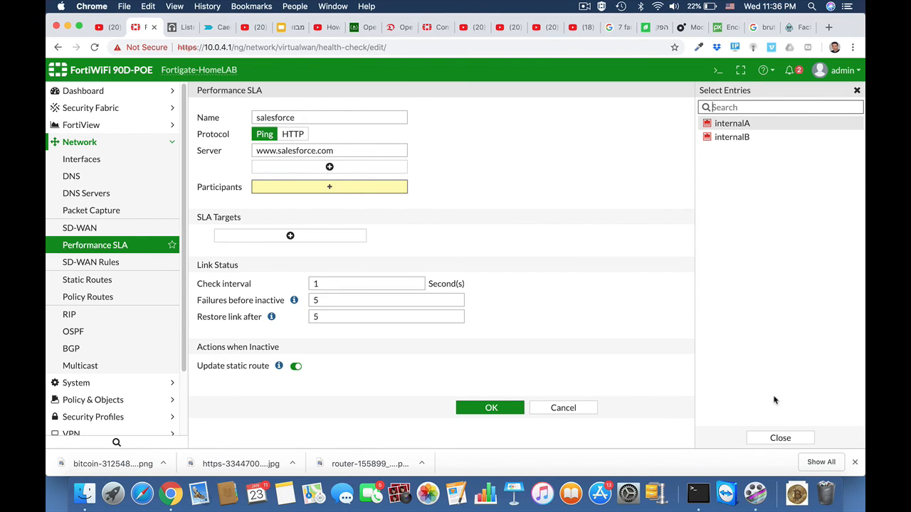
left_click(731, 137)
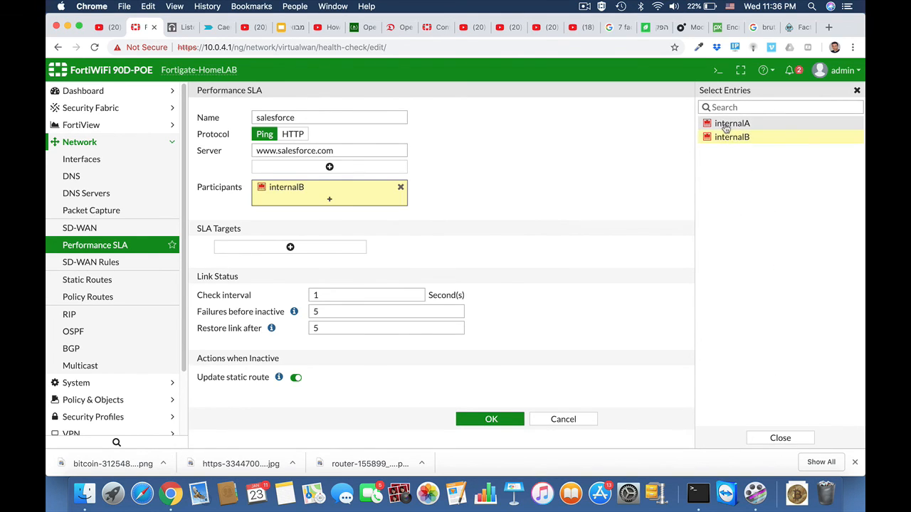
left_click(726, 126)
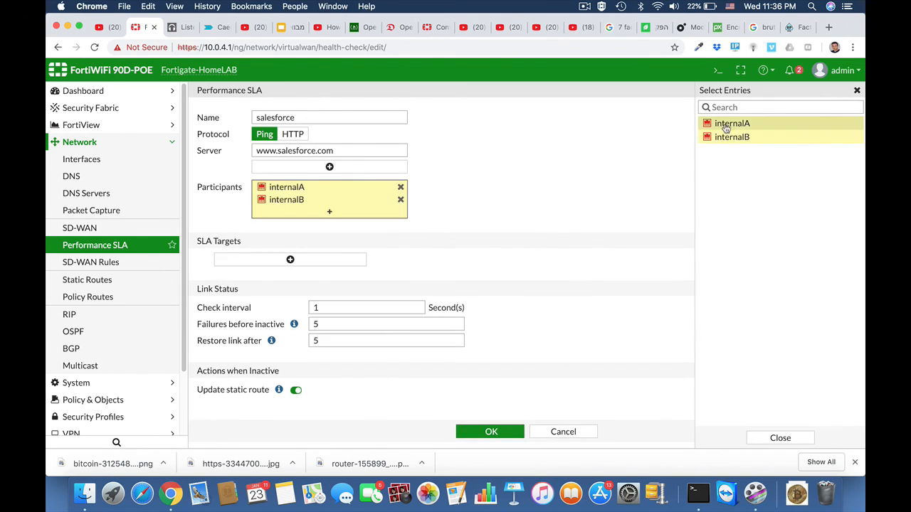
left_click(493, 201)
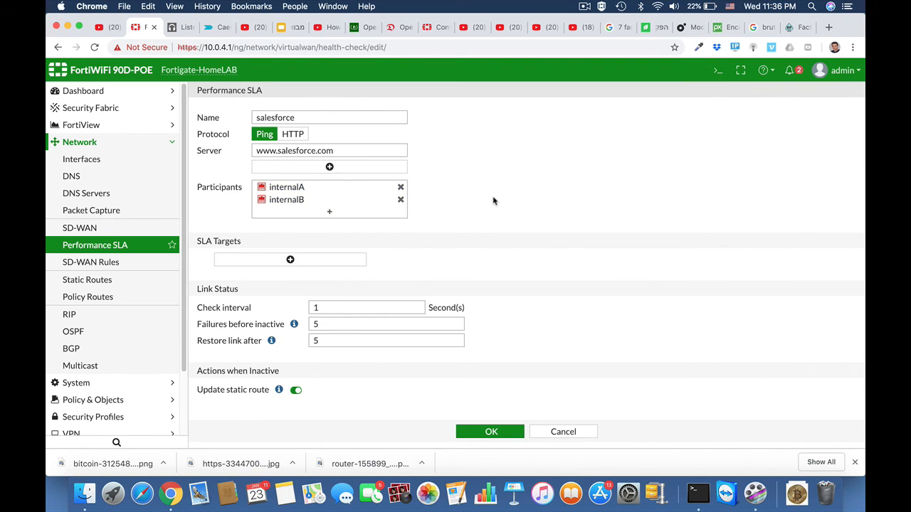
Add an SLA target with 60 ms latency and 100 ms jitter thresholds, then save the SLA
left_click(290, 260)
double_click(322, 276)
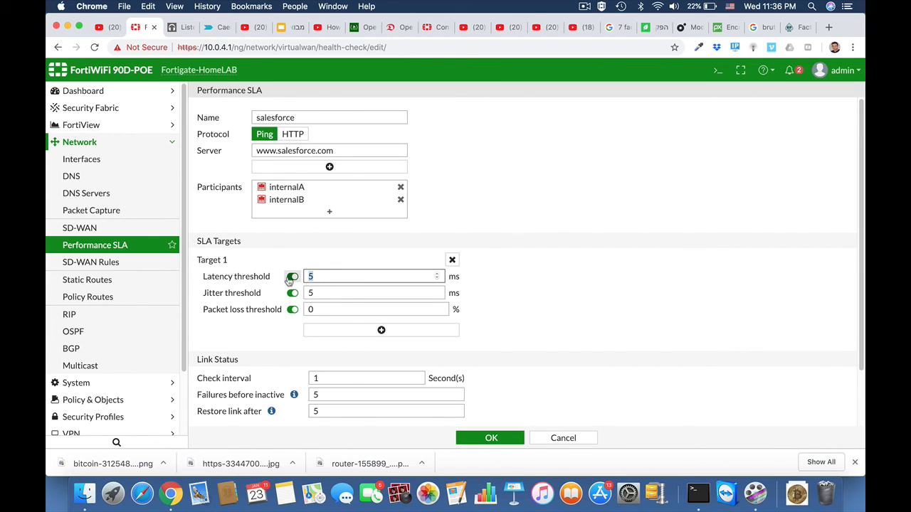
type("60")
key("Tab")
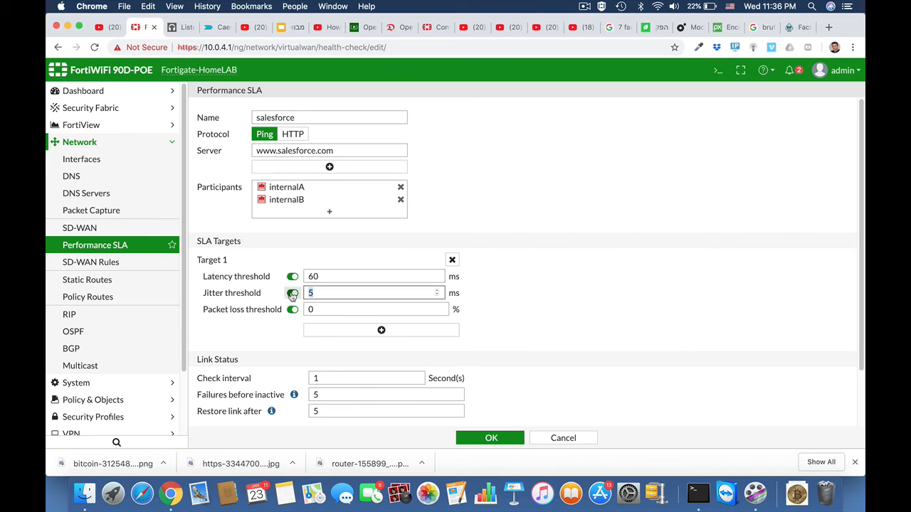
type("100")
left_click(315, 309)
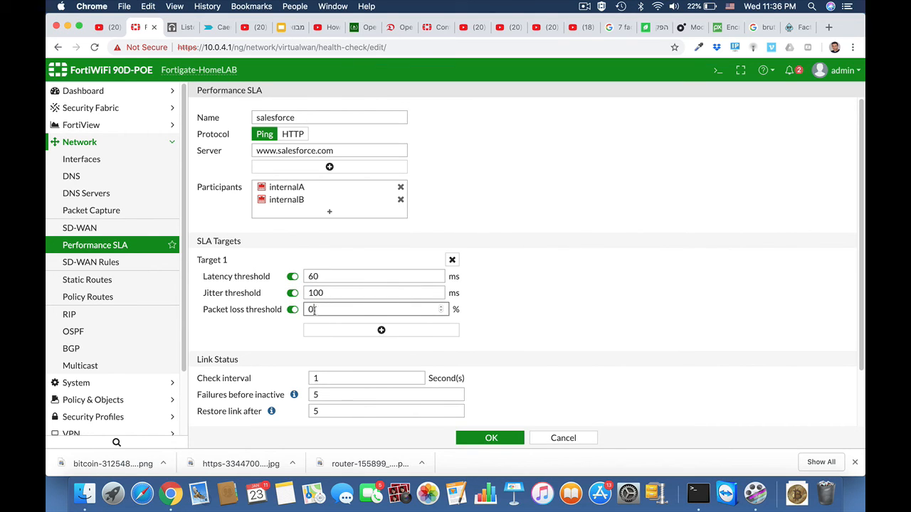
left_click_drag(315, 310, 293, 314)
scroll(558, 374, "down", 2)
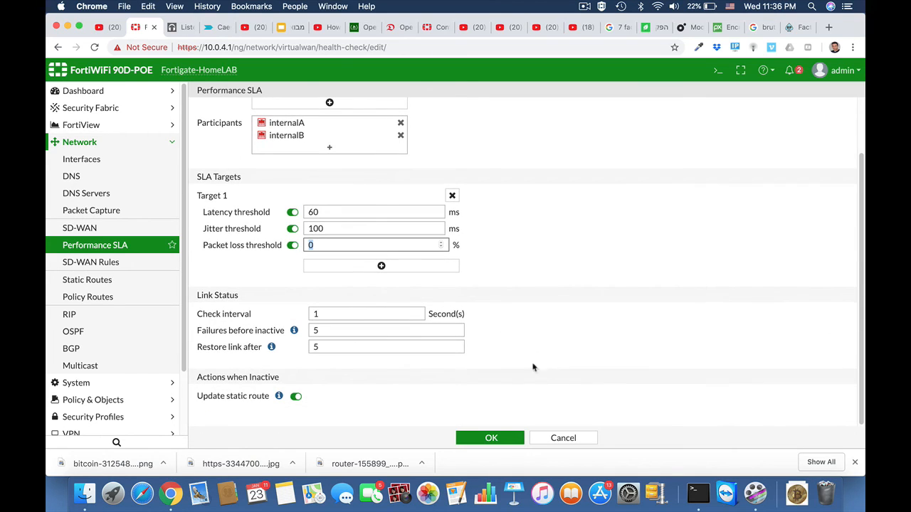
left_click(483, 440)
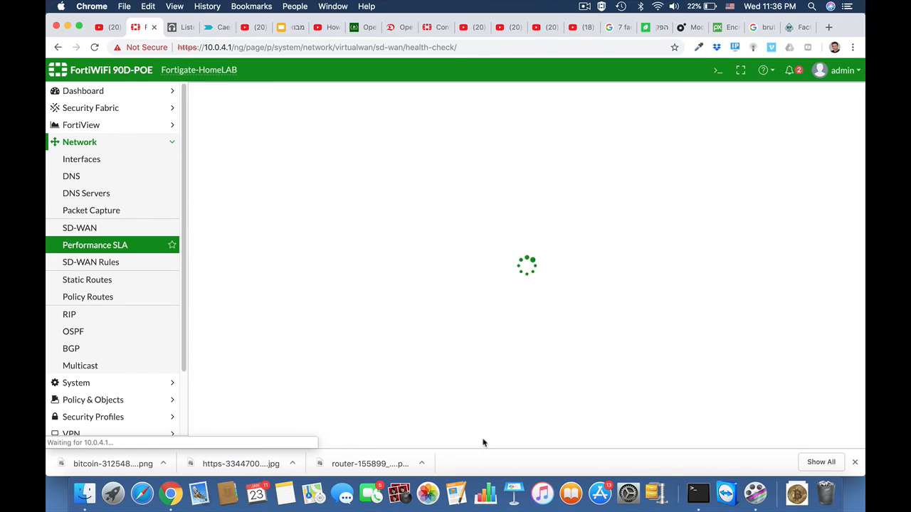
Start a new SD-WAN rule named SAS with source address all
left_click(126, 263)
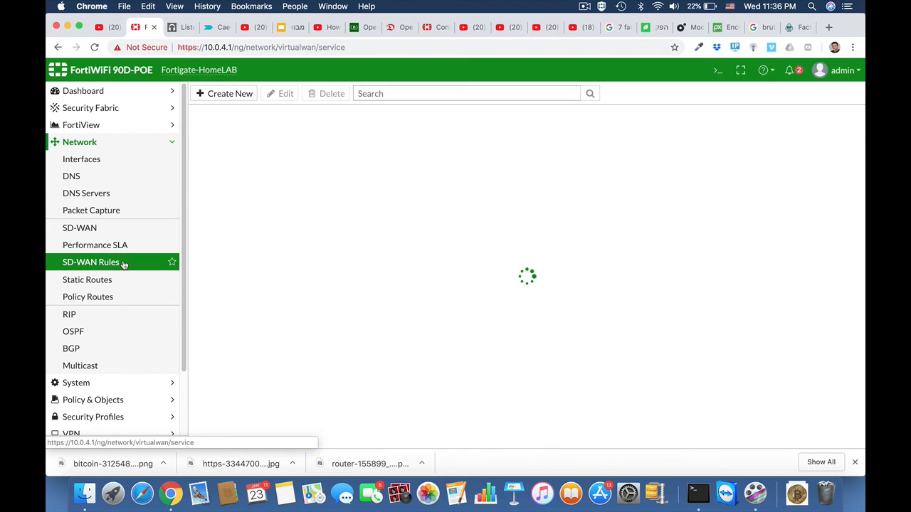
left_click(230, 95)
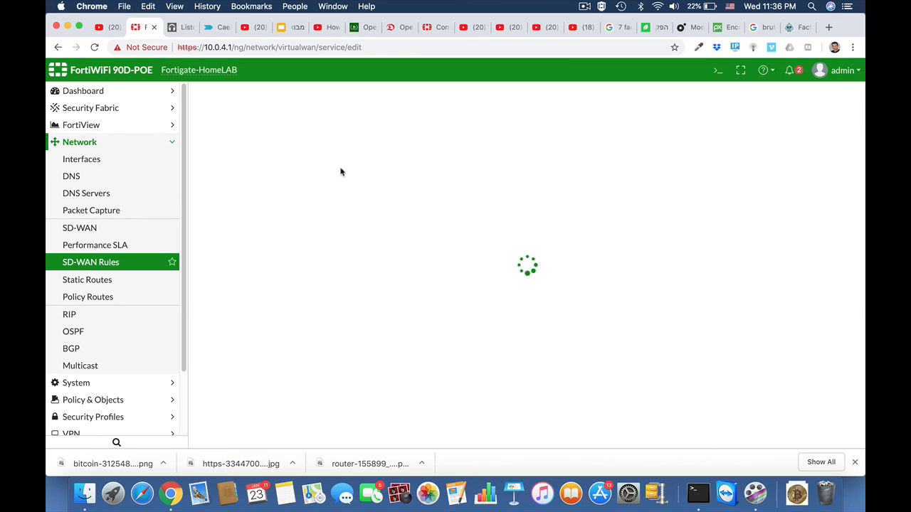
left_click(264, 119)
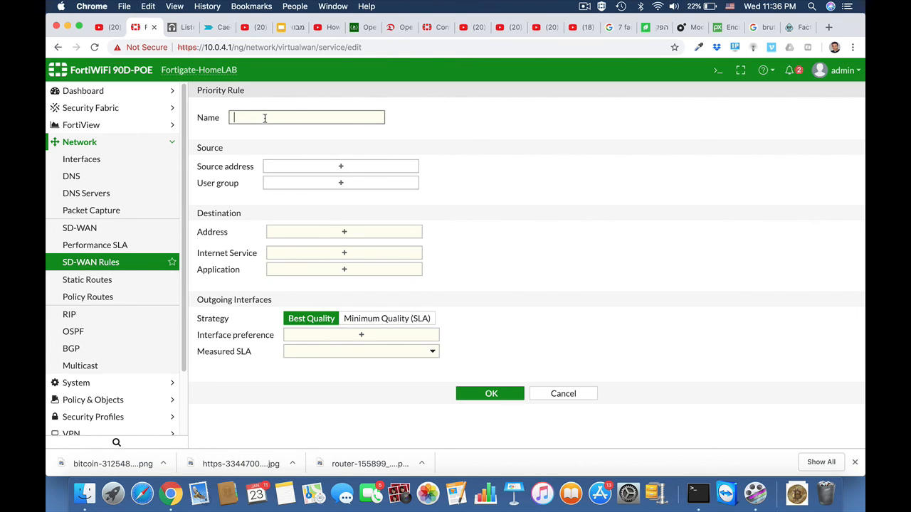
type("SALESfor")
key("BackSpace")
key("BackSpace")
key("BackSpace")
key("BackSpace")
key("BackSpace")
key("BackSpace")
key("BackSpace")
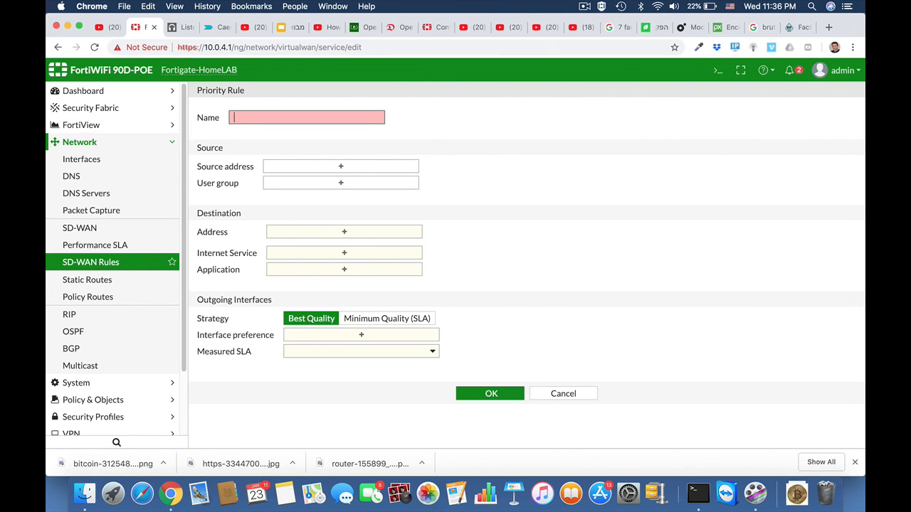
type("SAS")
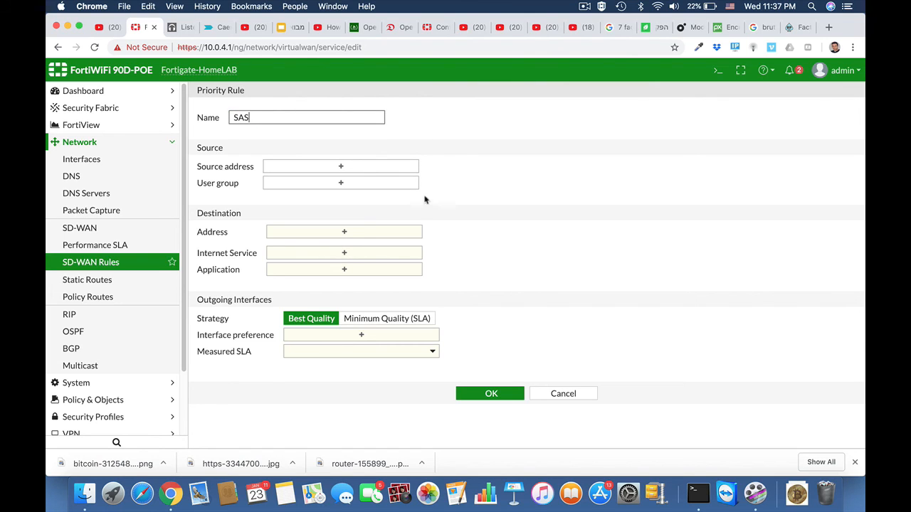
left_click(349, 171)
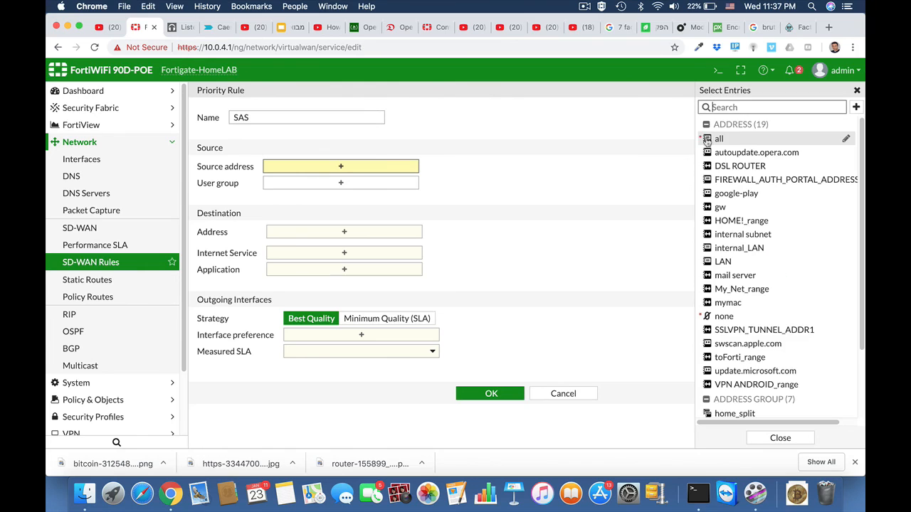
left_click(719, 140)
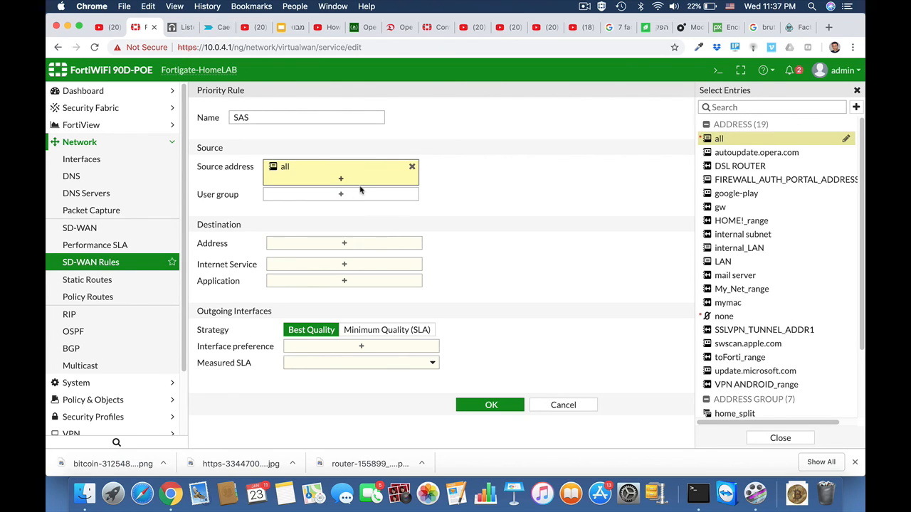
Match Salesforce, Salesforce_File.Download, File.Upload, Salesforce_Login and Salesforce_Post applications
left_click(356, 281)
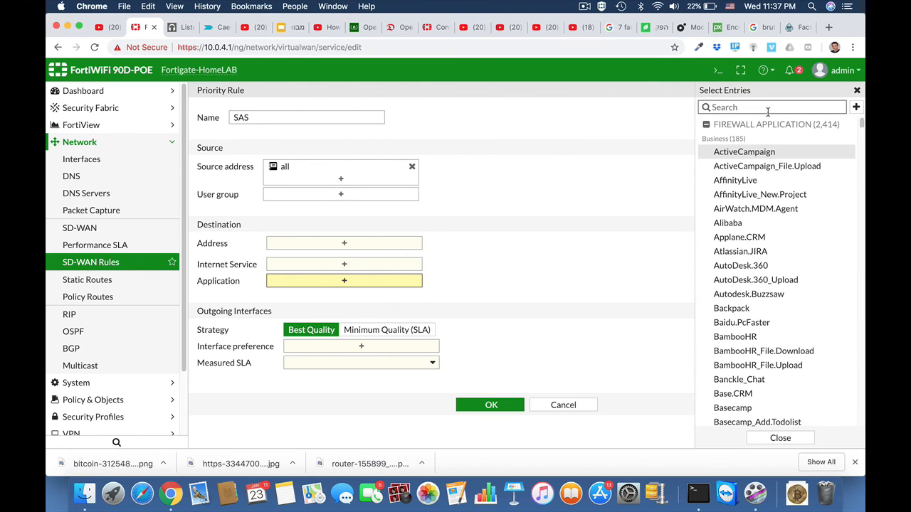
type("salesforce")
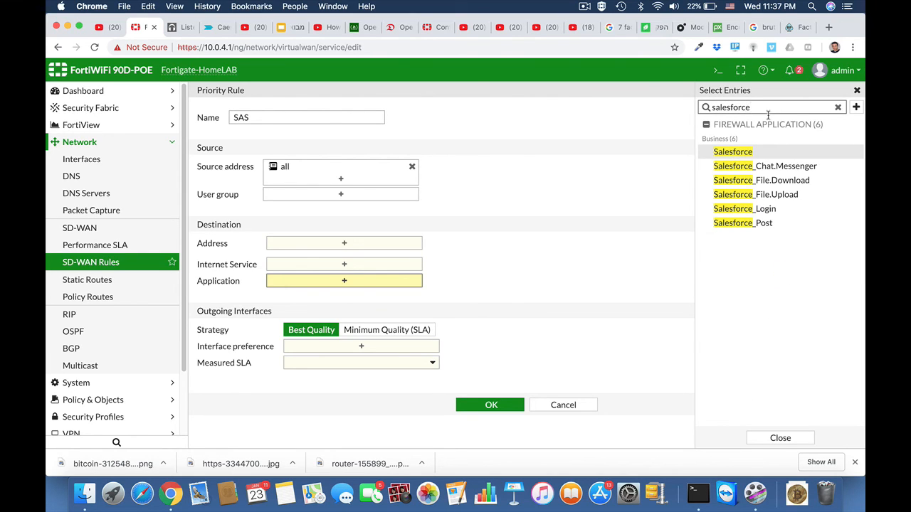
left_click(733, 153)
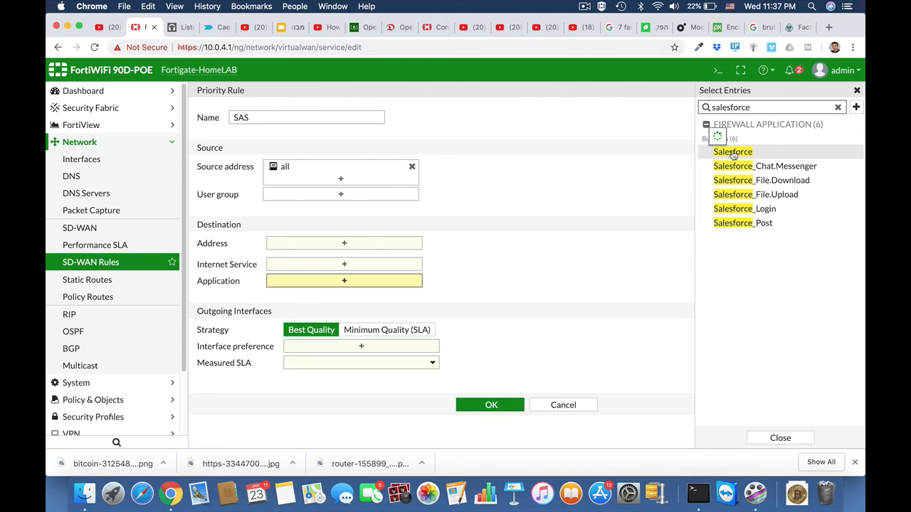
left_click(733, 153)
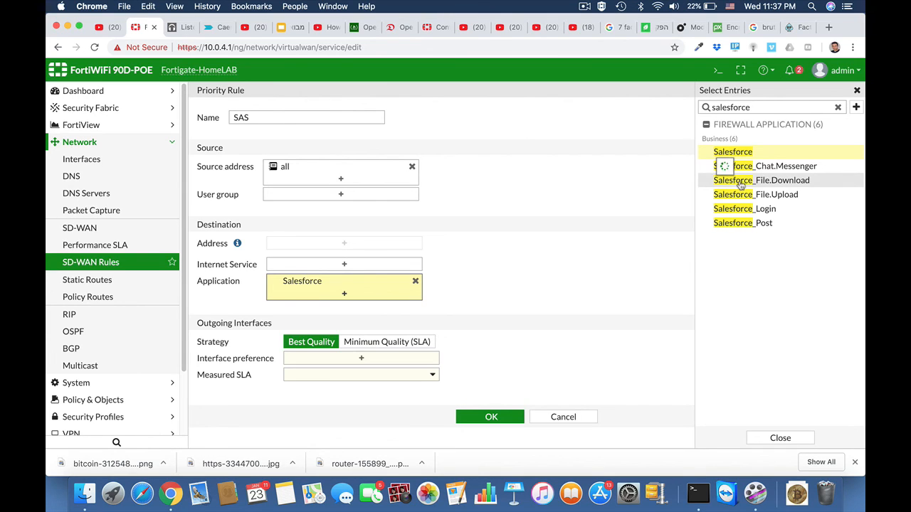
left_click(742, 184)
left_click(738, 196)
left_click(737, 209)
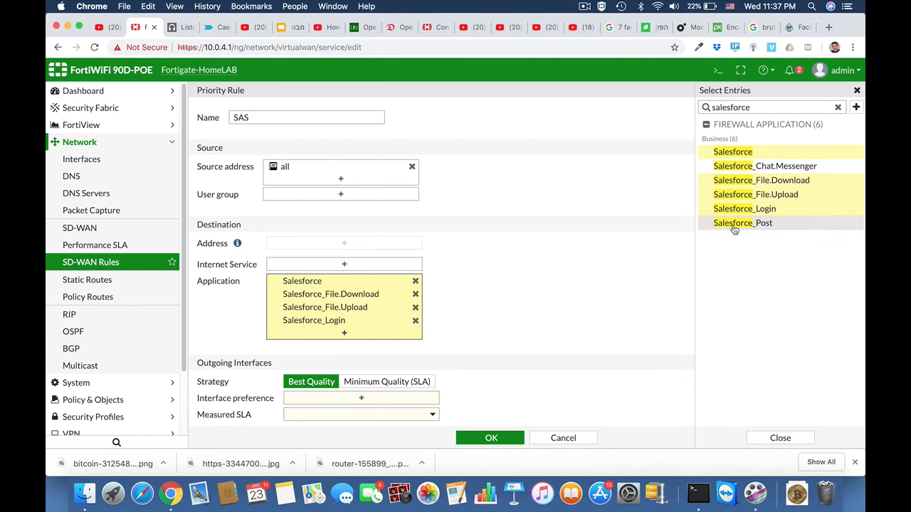
left_click(740, 223)
scroll(567, 323, "down", 1)
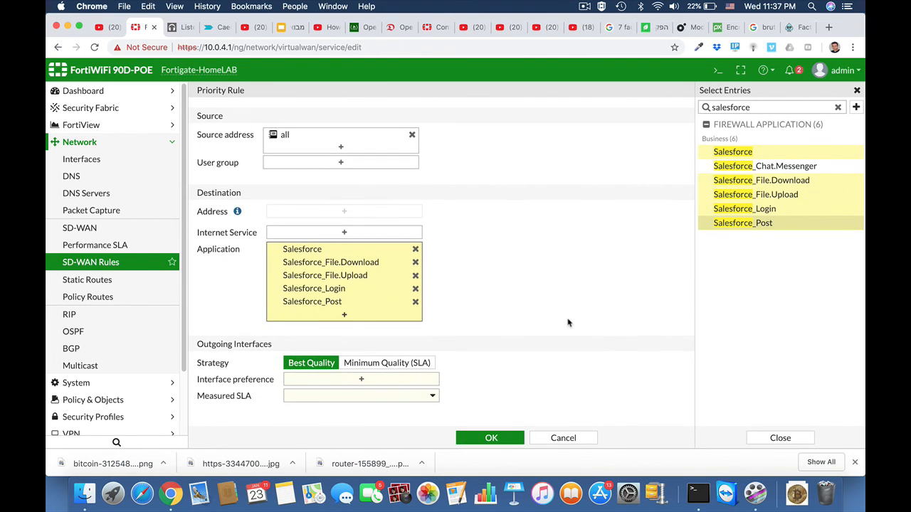
Use internalA and internalB with Minimum Quality (SLA) strategy targeting salesforce#1, and save the rule
left_click(368, 382)
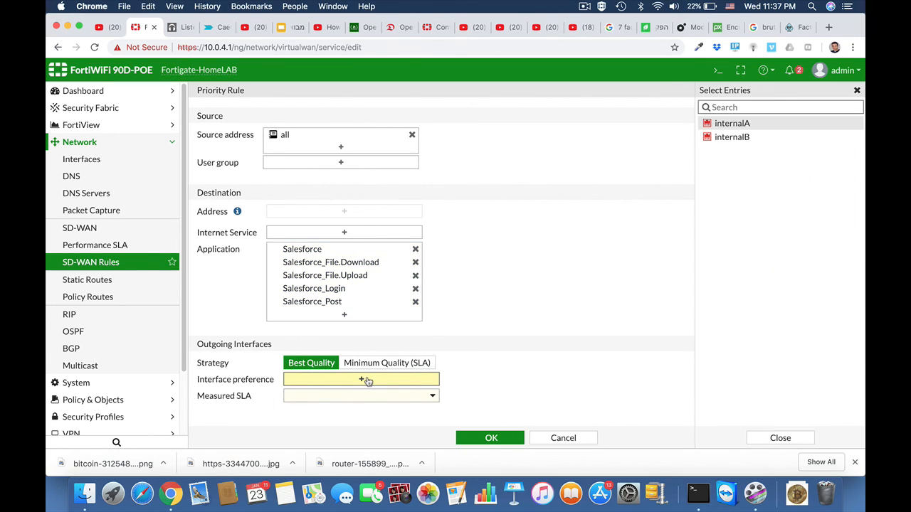
left_click(738, 126)
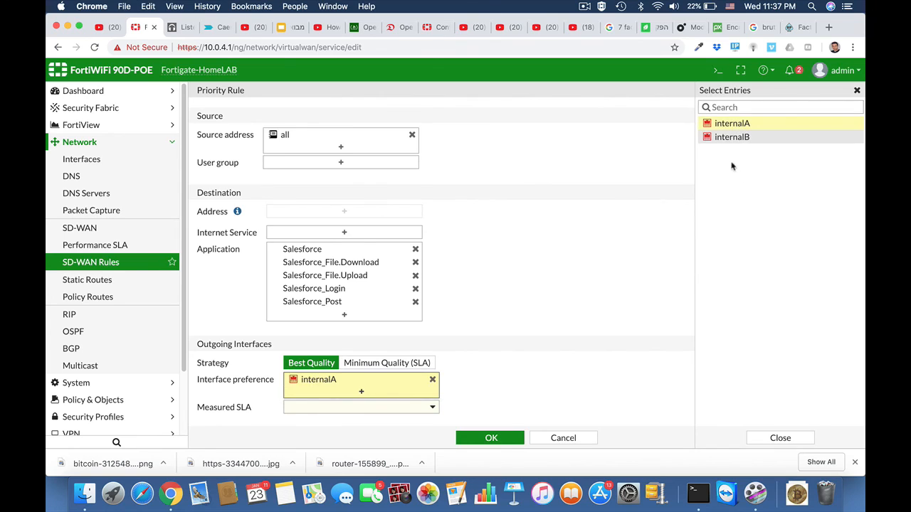
left_click(730, 139)
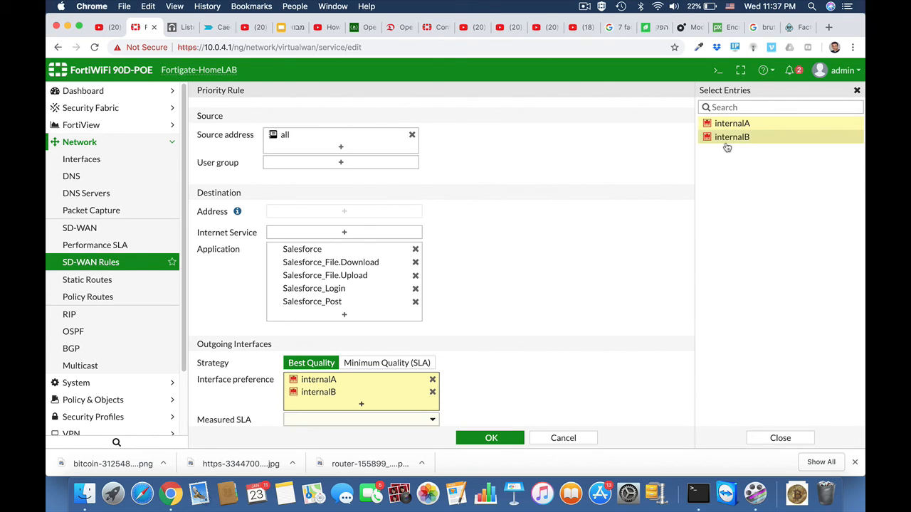
left_click(556, 364)
left_click(423, 363)
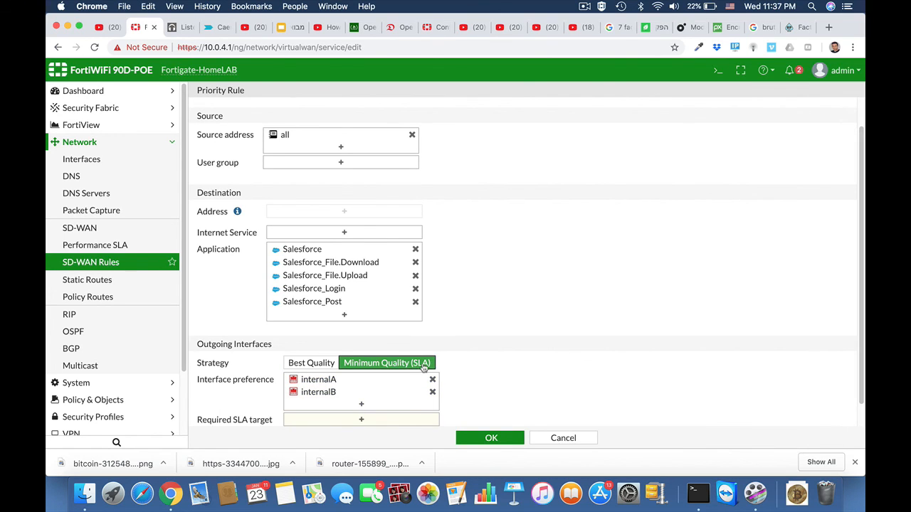
scroll(503, 385, "down", 2)
left_click(376, 395)
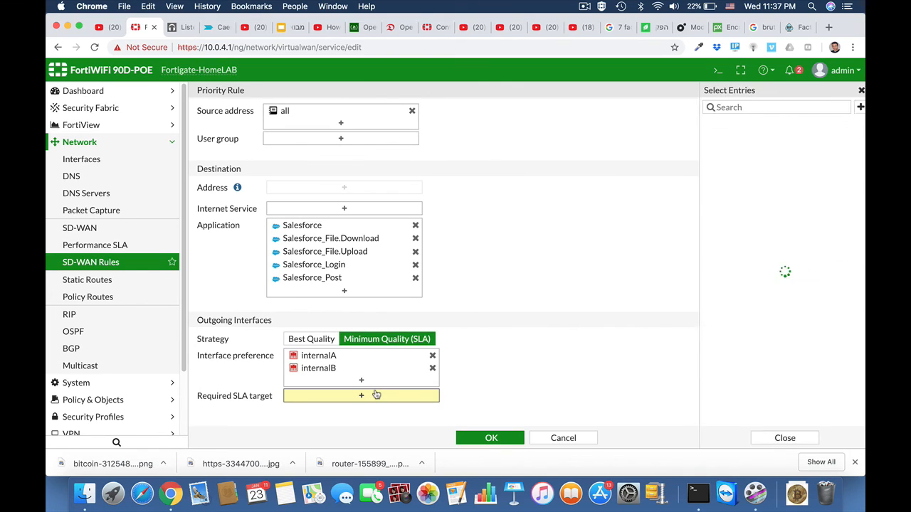
left_click(716, 139)
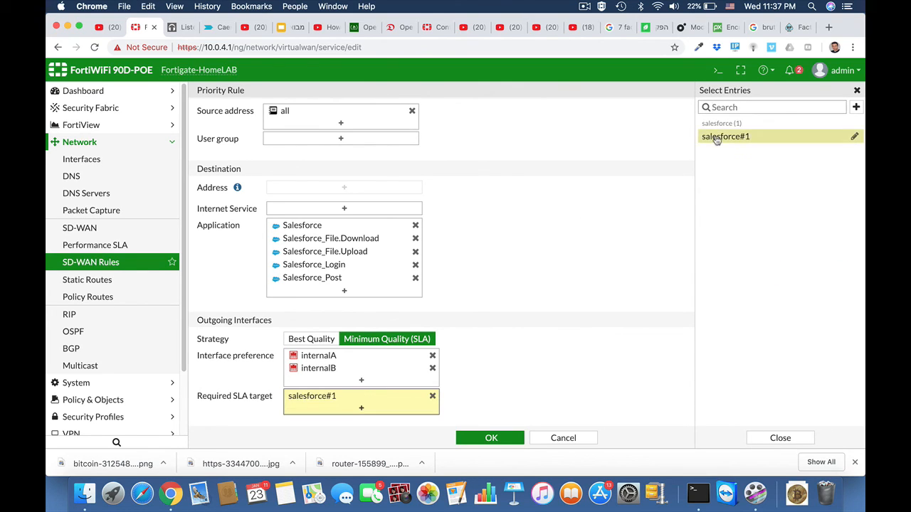
left_click(500, 440)
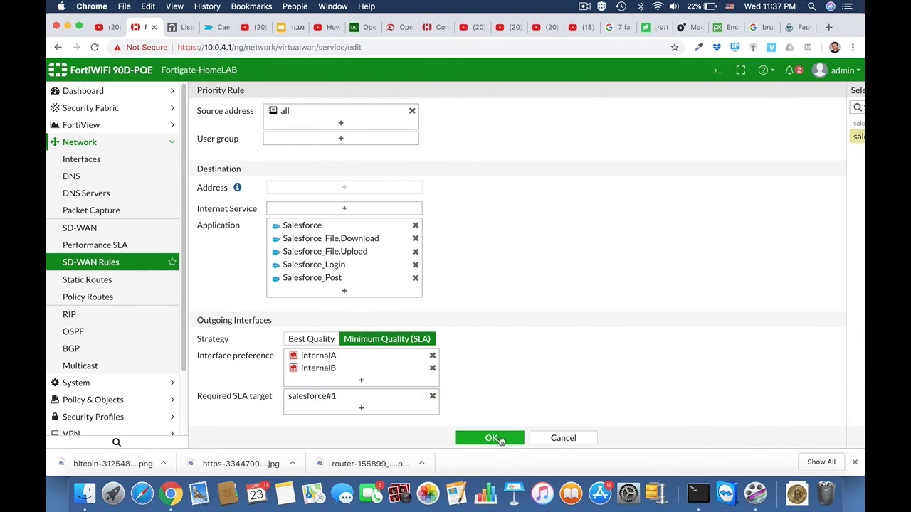
left_click(493, 438)
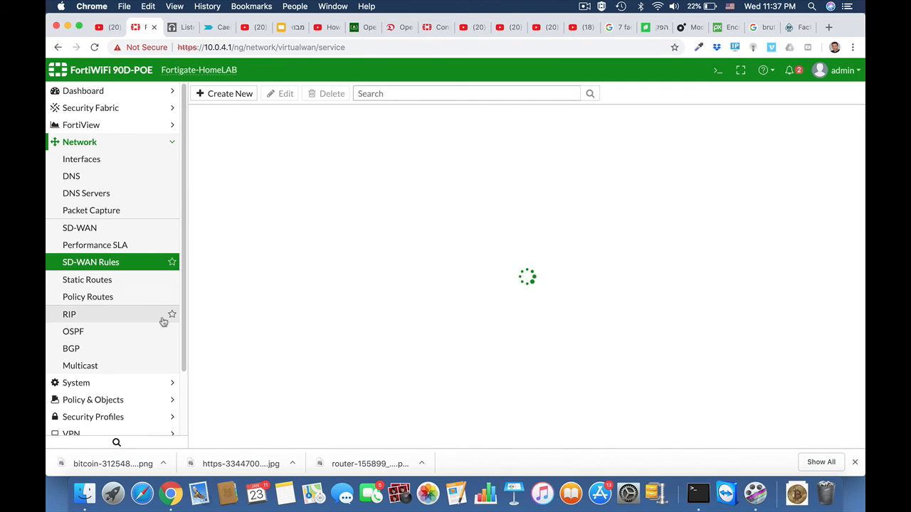
left_click(108, 162)
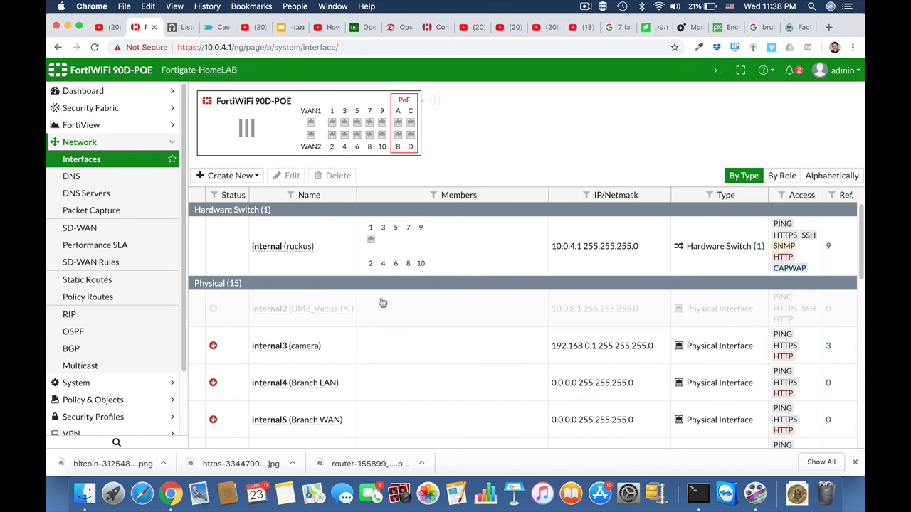
Scroll down to the SD-WAN interface row and expand it to show internalA and internalB
scroll(382, 303, "down", 5)
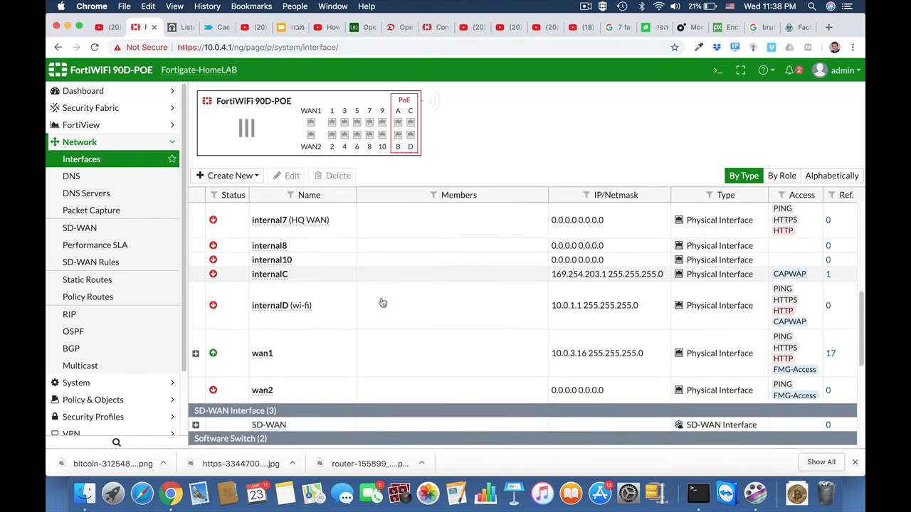
scroll(380, 302, "down", 3)
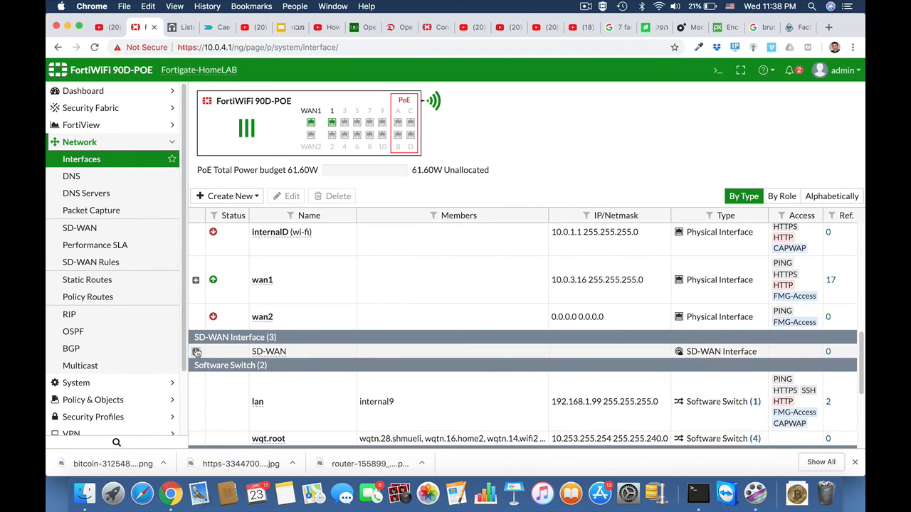
left_click(197, 352)
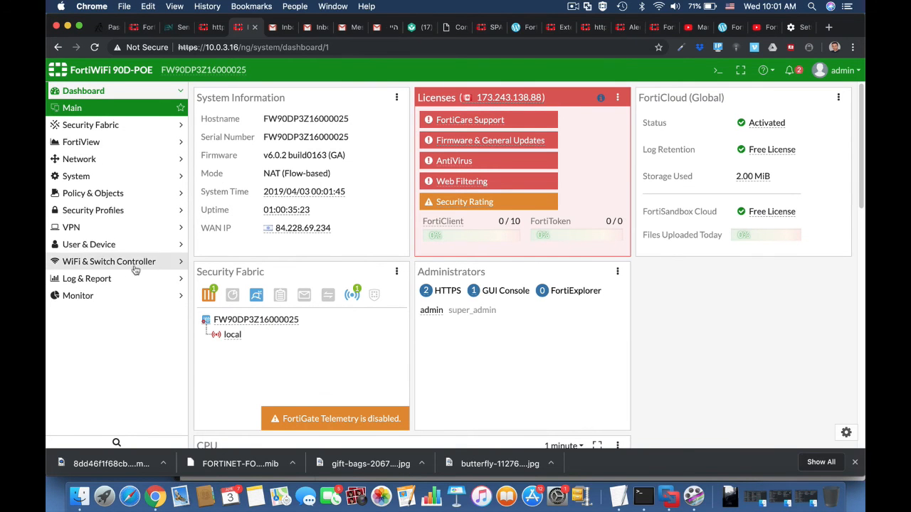
Review Log Settings, leaving Event Logging at All, then go to System > Advanced
left_click(128, 280)
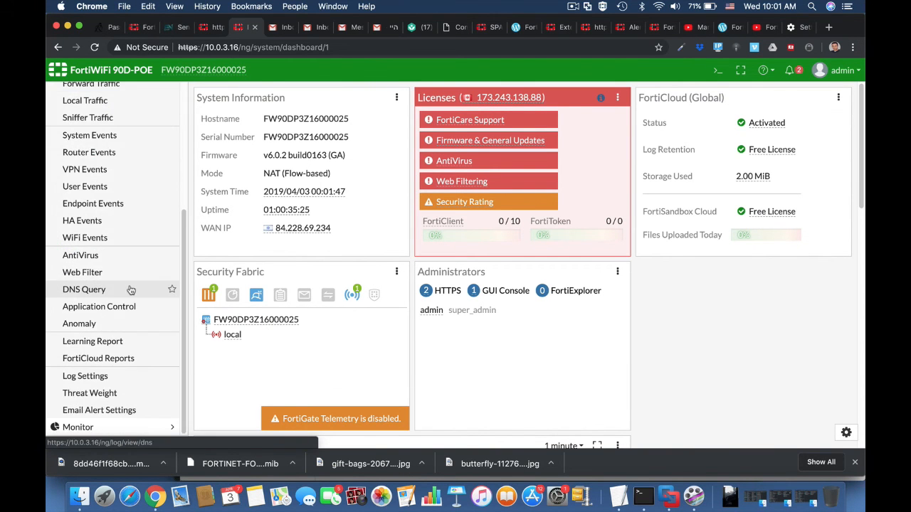
left_click(107, 376)
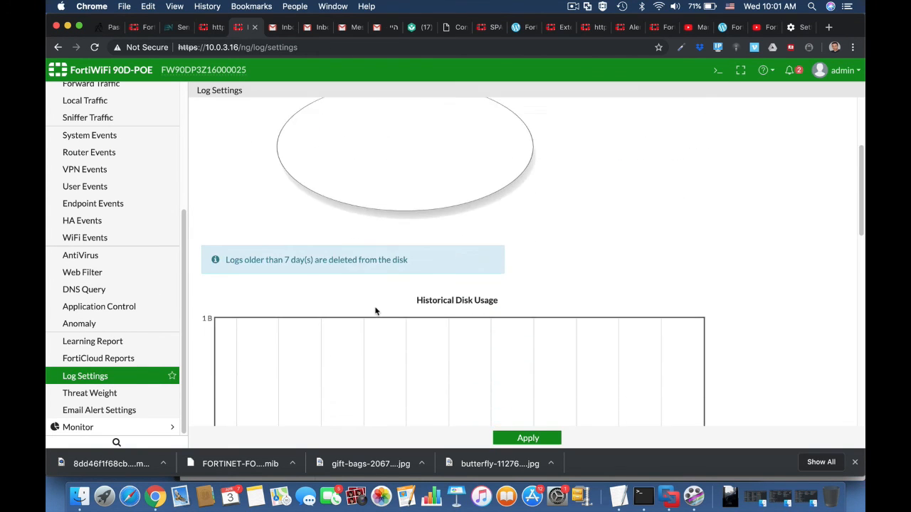
scroll(376, 311, "down", 10)
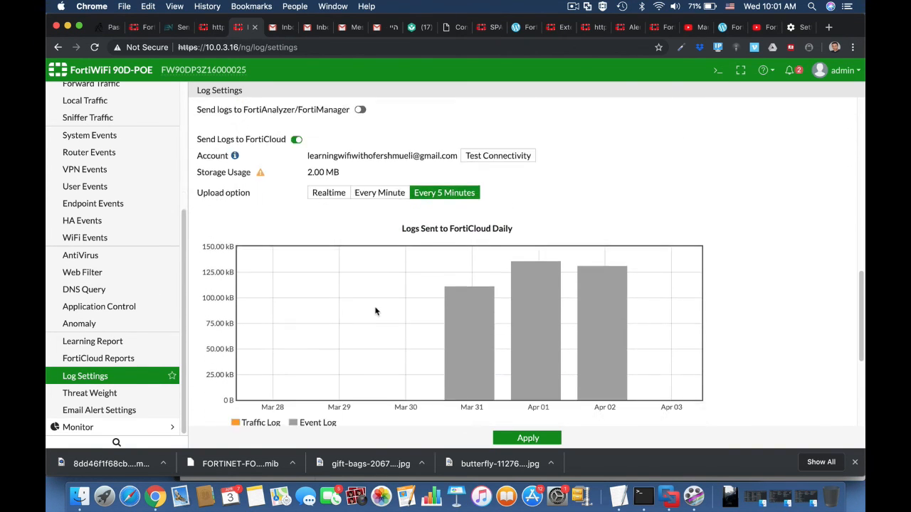
scroll(375, 311, "down", 5)
left_click(313, 285)
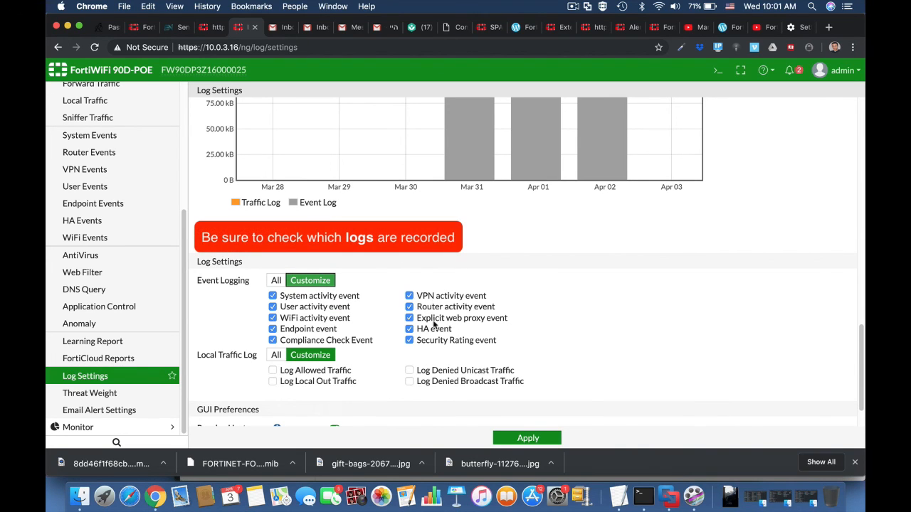
left_click(276, 280)
scroll(78, 261, "up", 5)
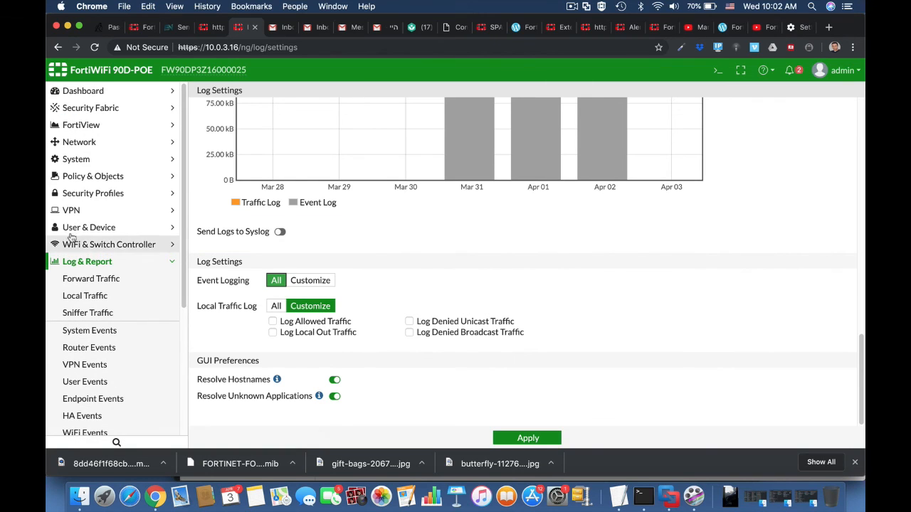
left_click(82, 159)
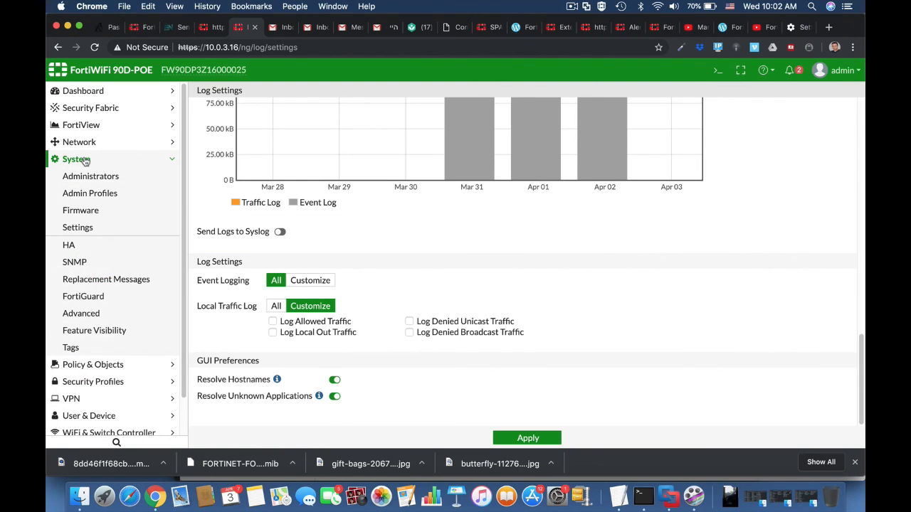
left_click(107, 313)
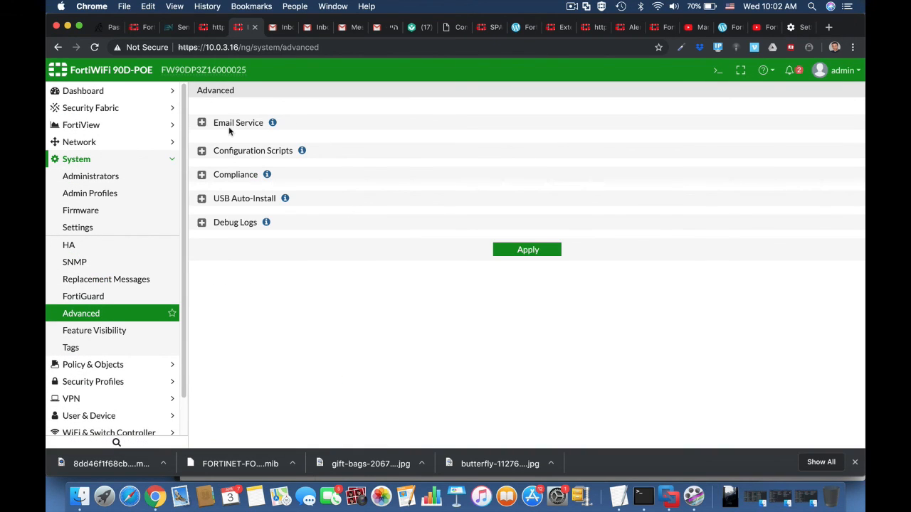
Set the email server to smtp.gmail.com port 587 with the Gmail reply-to, username and password, and apply
left_click(201, 123)
left_click(346, 157)
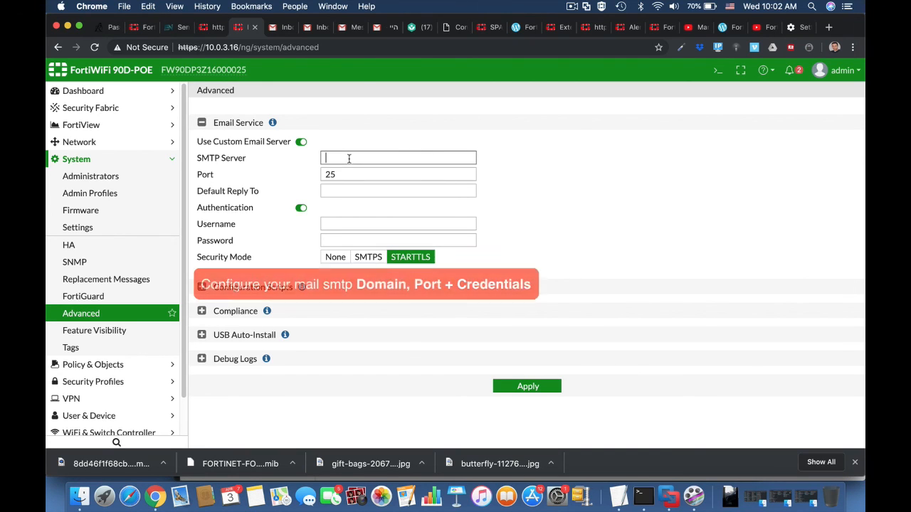
type("smtp.gmail")
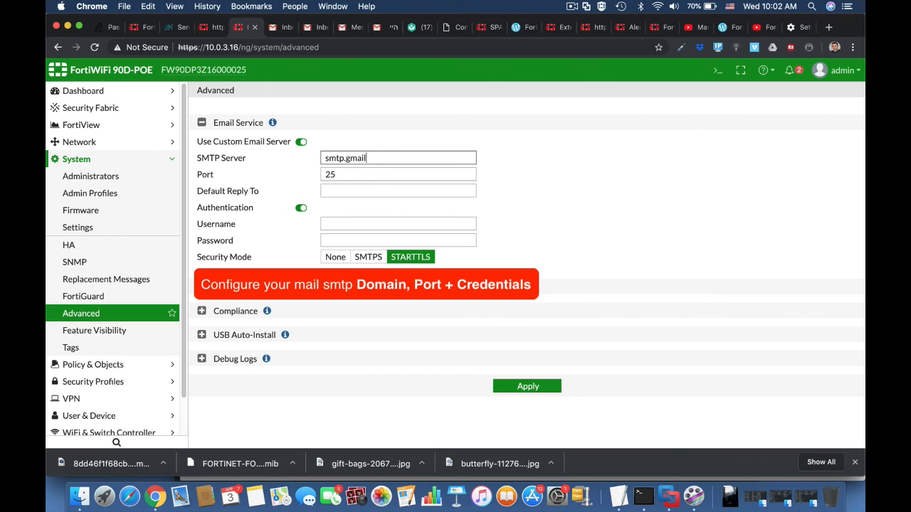
type(".com")
left_click_drag(346, 173, 306, 176)
type("5")
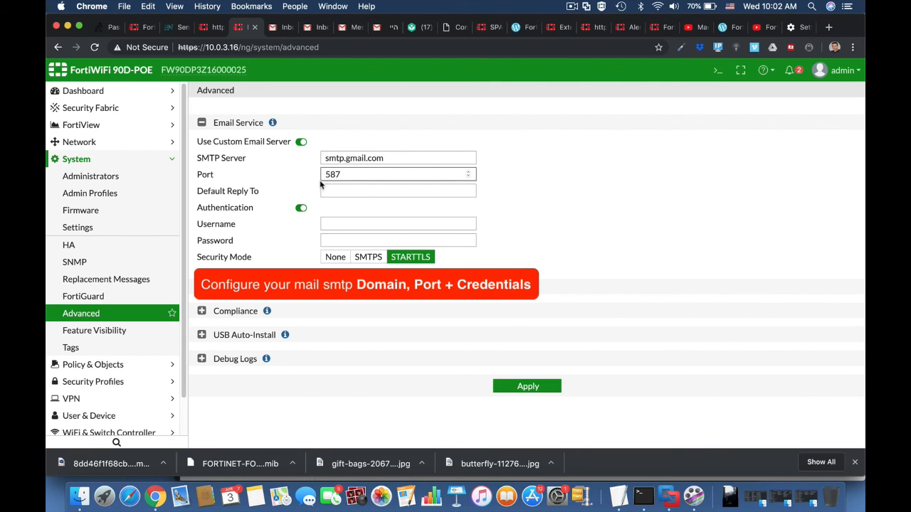
left_click(335, 189)
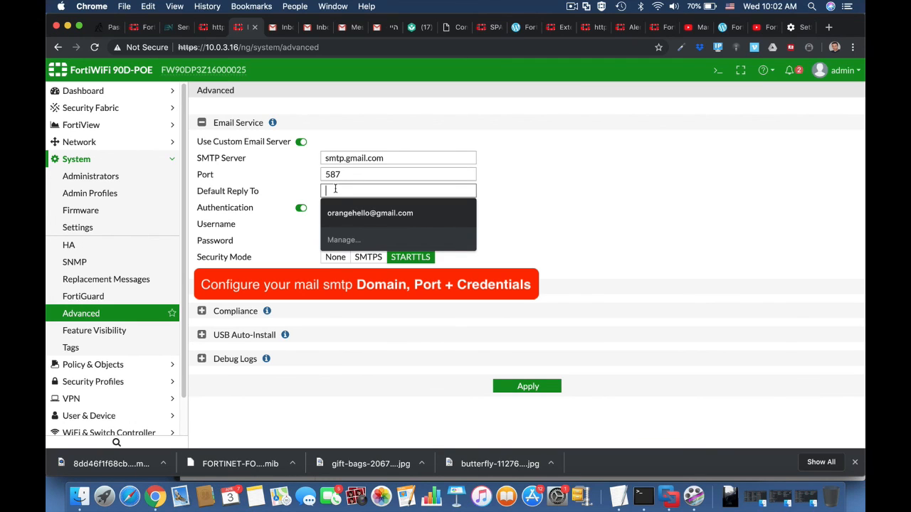
left_click(346, 215)
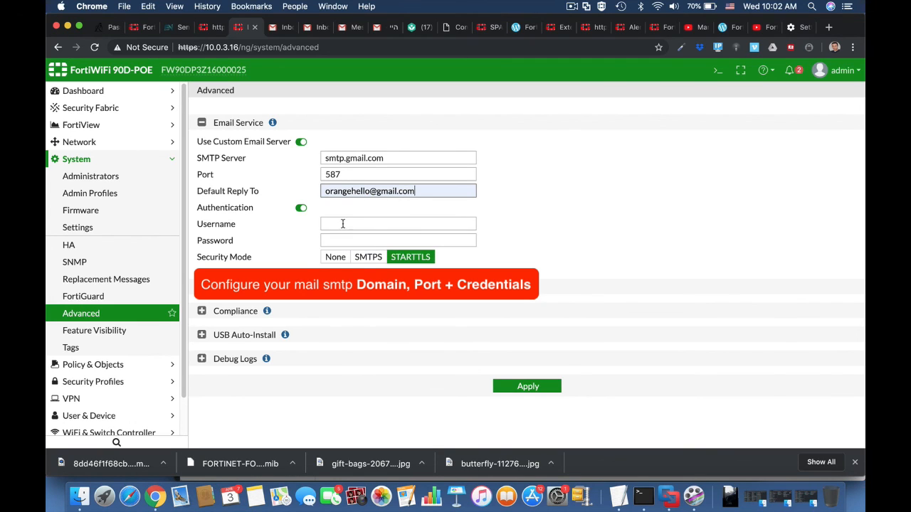
left_click(343, 223)
left_click(347, 239)
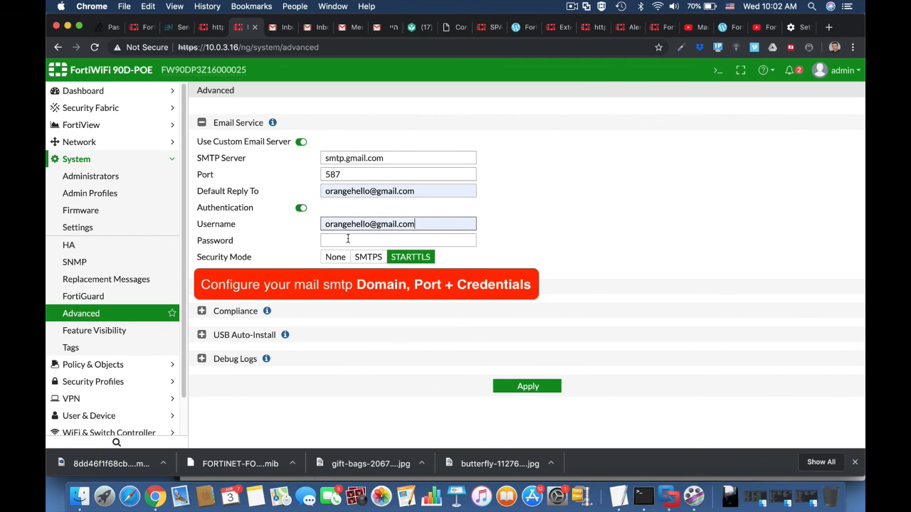
left_click(338, 242)
type("••••")
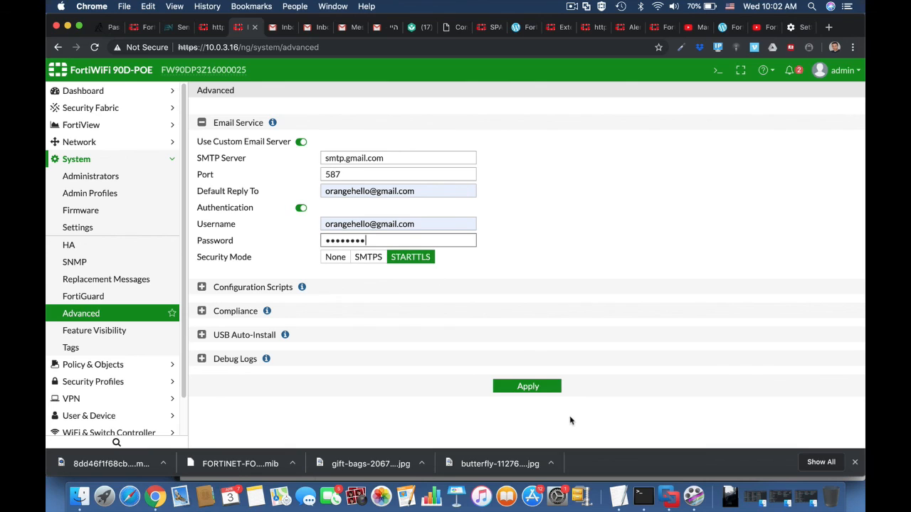
left_click(539, 389)
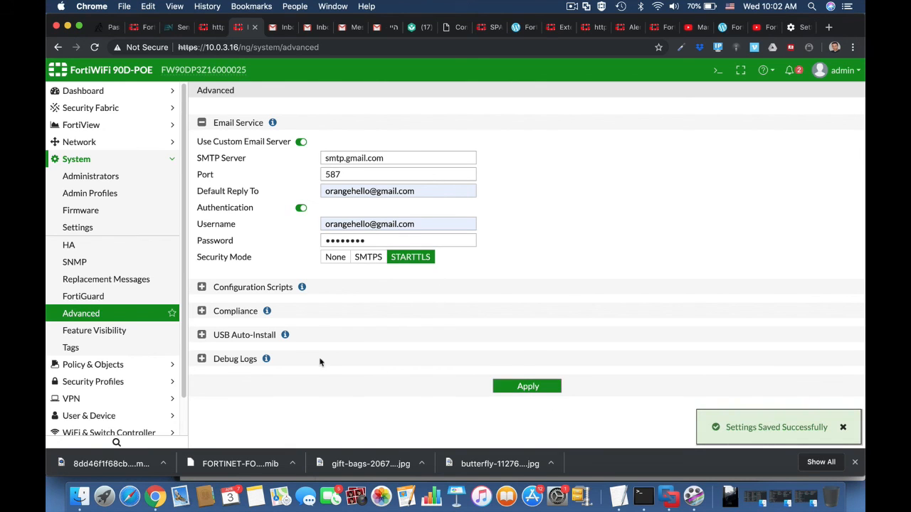
Go to Log & Report > Email Alert Settings
scroll(114, 377, "down", 1)
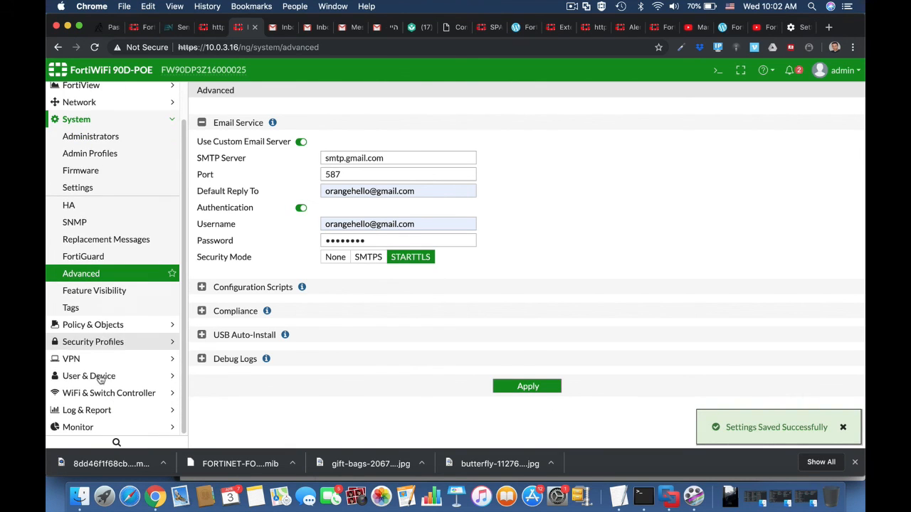
left_click(100, 416)
scroll(86, 409, "down", 4)
left_click(71, 411)
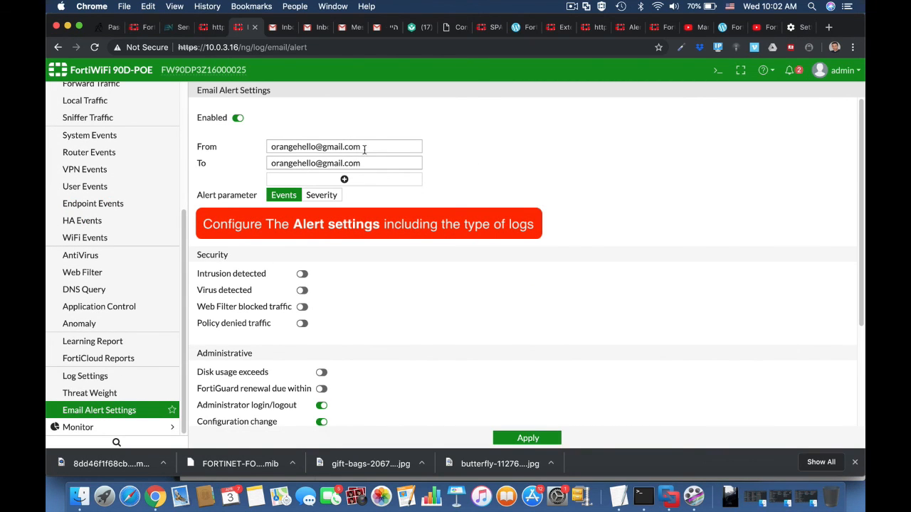
Change the alert recipient to another Gmail address, enable disk-usage alerts at 70%, and apply
left_click_drag(362, 163, 247, 164)
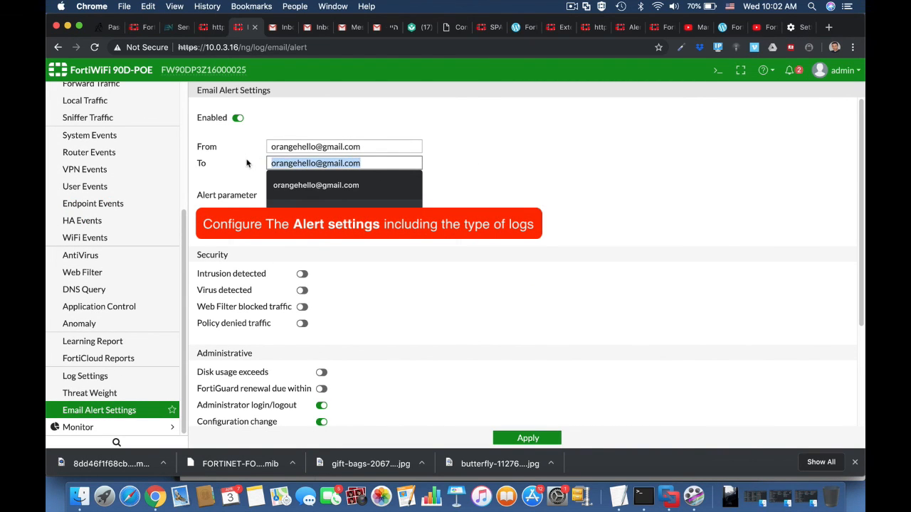
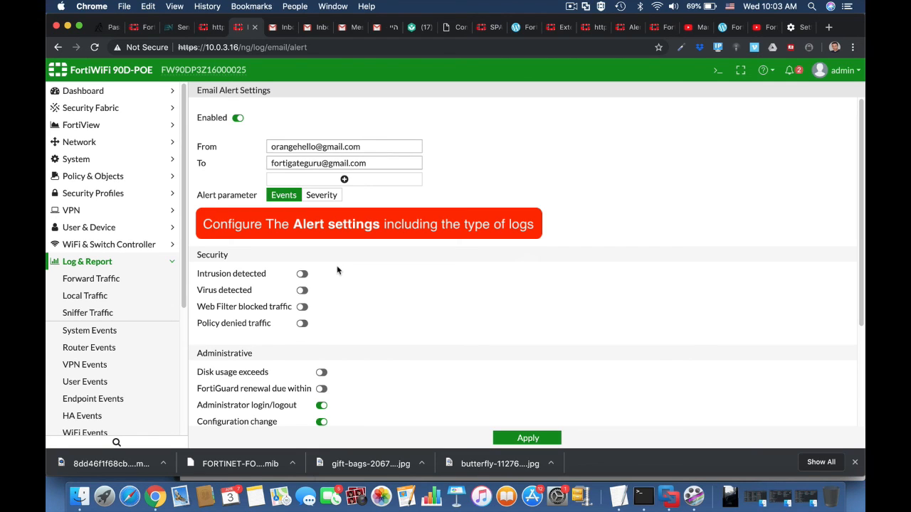
scroll(352, 352, "down", 5)
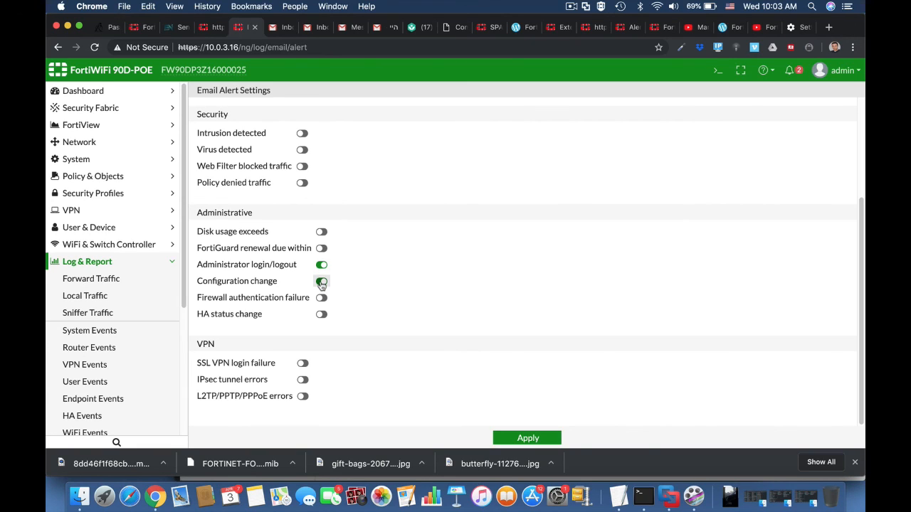
left_click(322, 231)
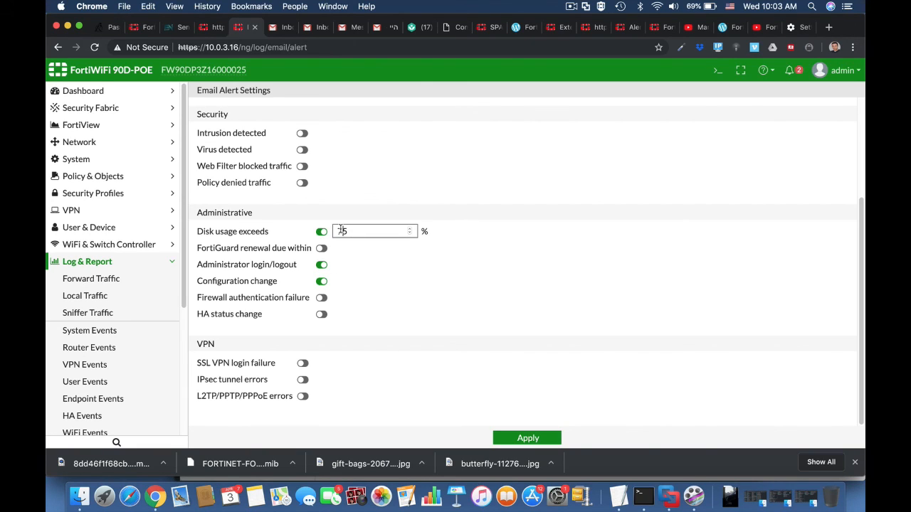
double_click(341, 231)
type("70")
left_click(524, 438)
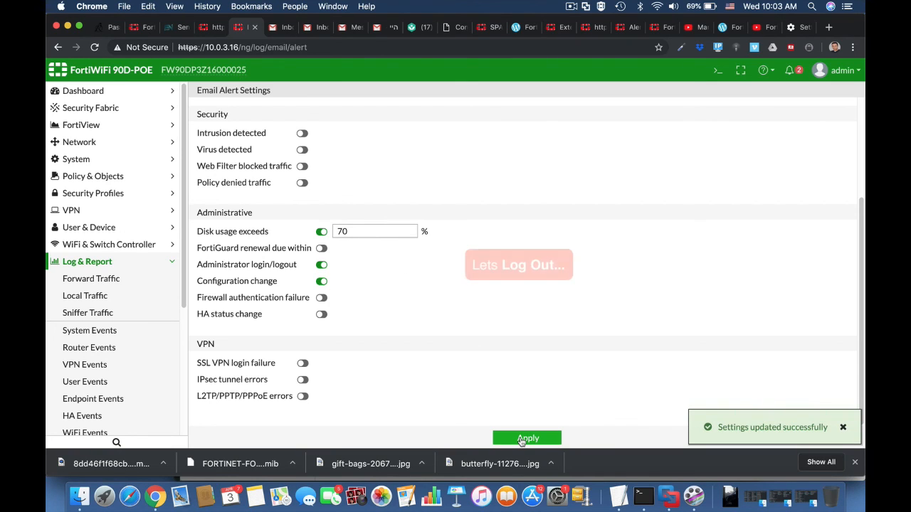
left_click(851, 73)
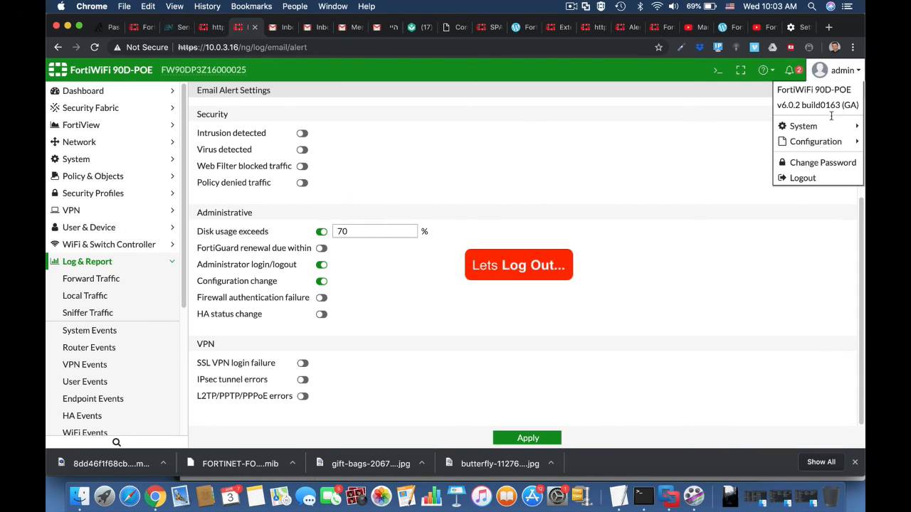
Log out, sign back in as admin, and postpone the password change, file system check and FortiCare prompts
left_click(824, 179)
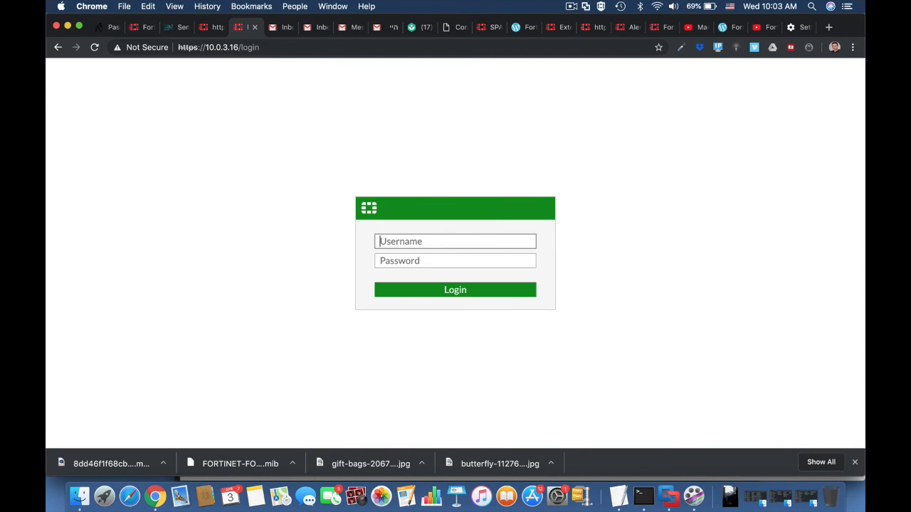
type("admin")
key("Return")
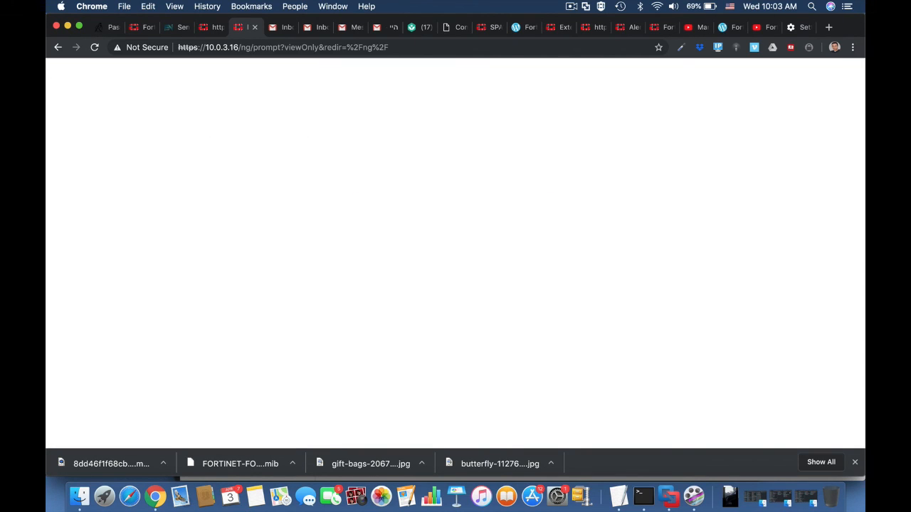
left_click(527, 297)
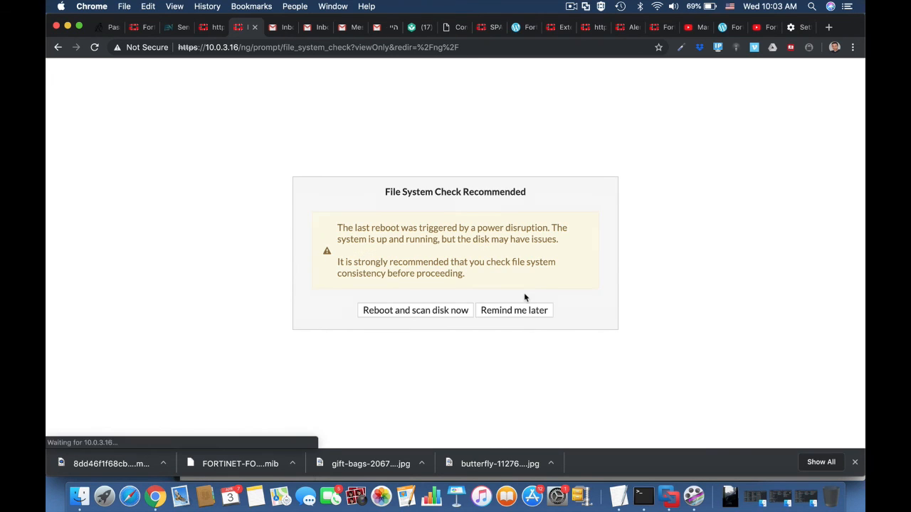
left_click(526, 313)
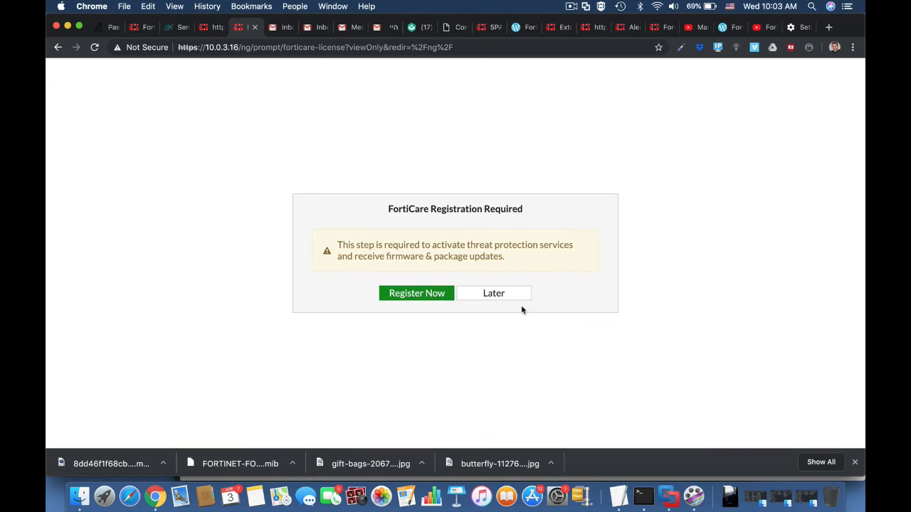
left_click(513, 295)
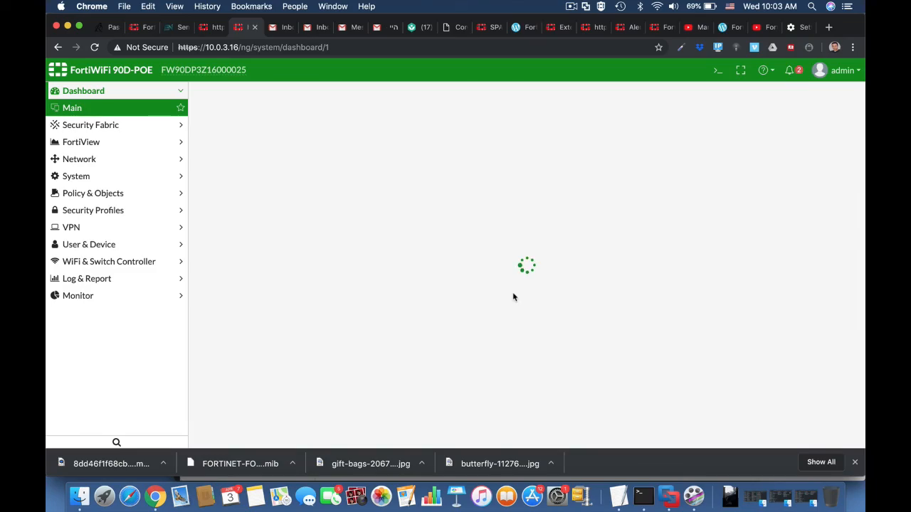